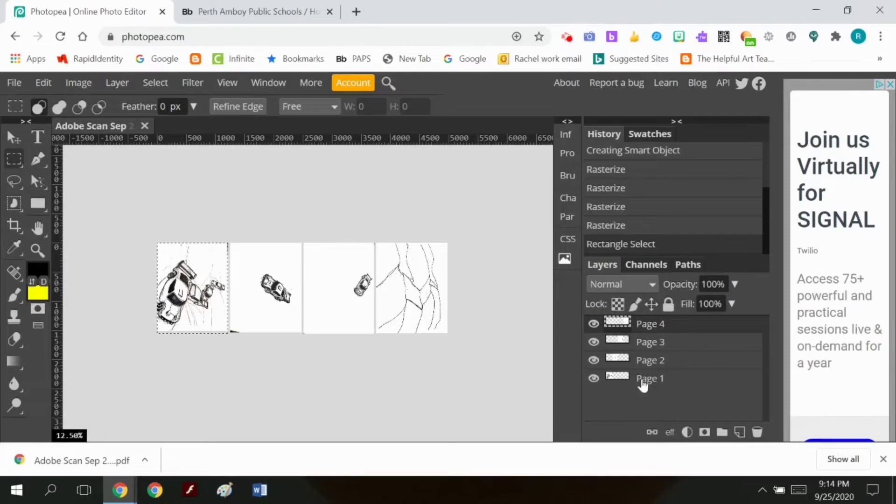
Step: Marquee-select the first car drawing on the Page 1 layer and copy it
click(643, 383)
click(179, 242)
drag(156, 242, 229, 333)
Step: Create a new 16.90 × 21.00 inch project at 300 DPI with a transparent background
click(14, 82)
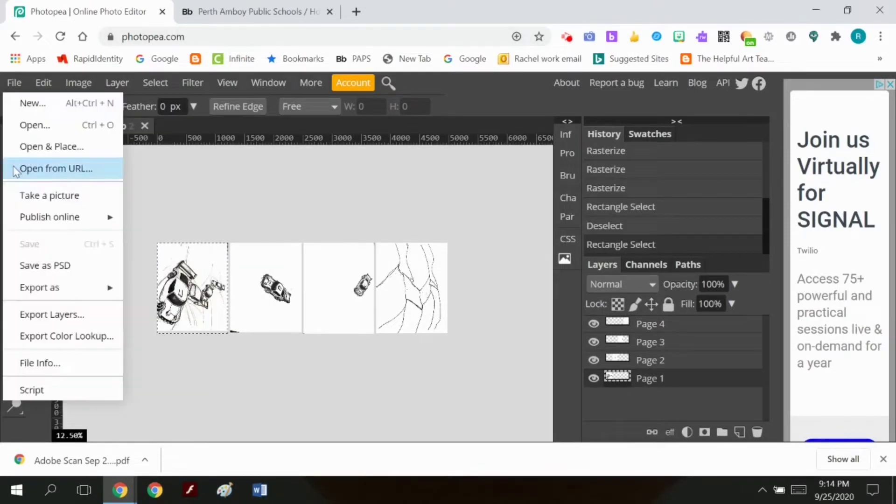
click(26, 102)
click(131, 213)
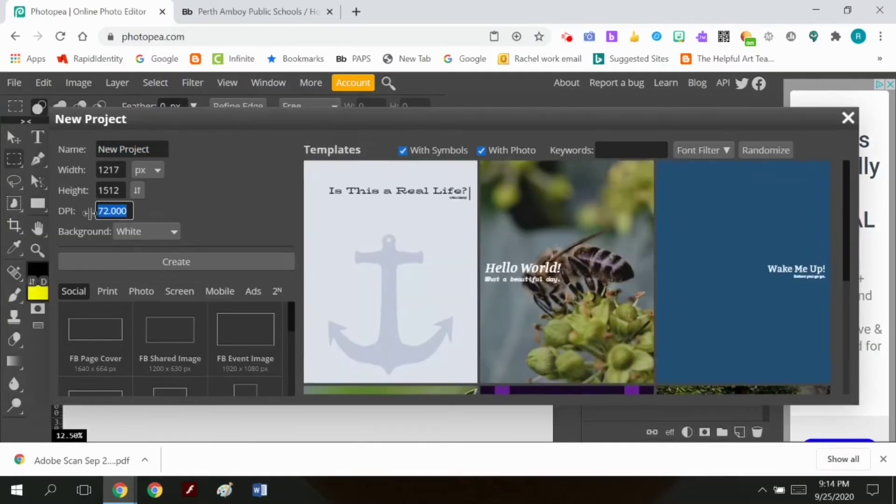
click(148, 170)
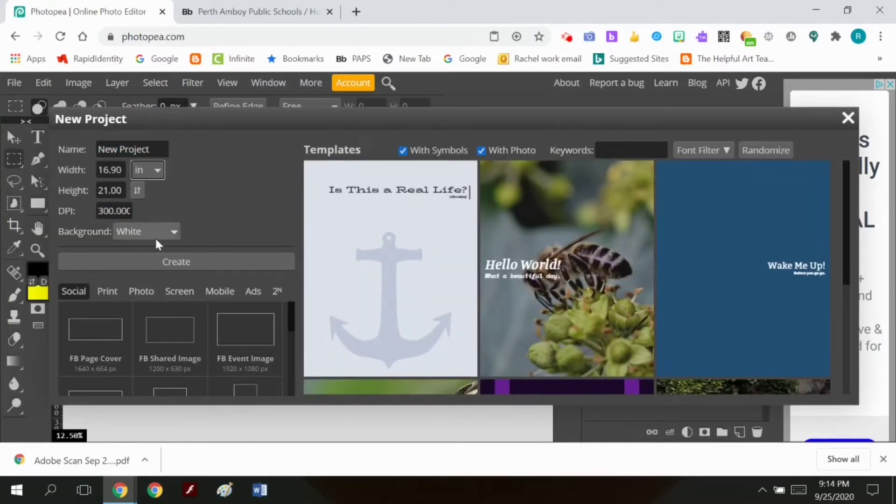
click(158, 229)
click(142, 258)
click(180, 260)
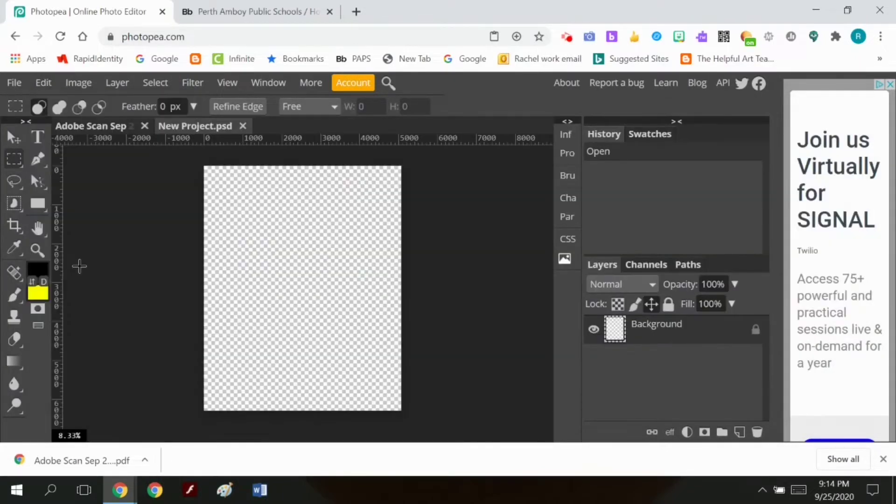
Step: Paste the copied drawing into the new project and unlock its Background layer
key(ctrl+v)
click(14, 82)
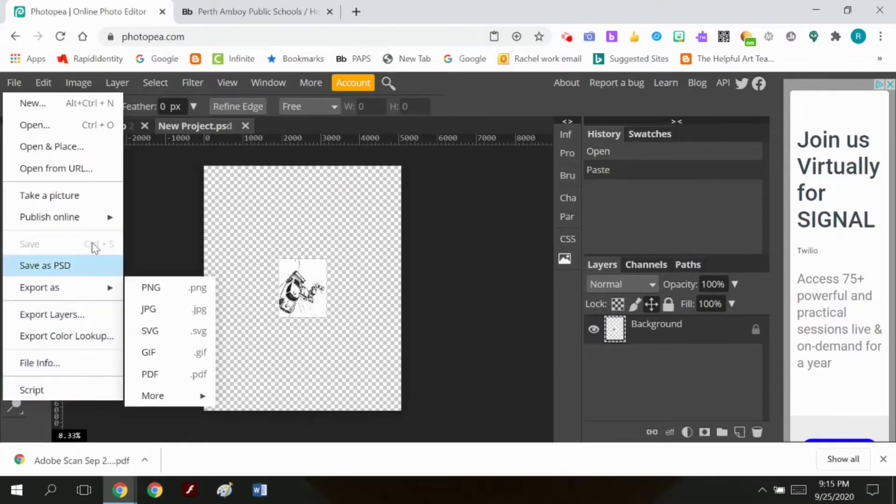
click(44, 83)
mouse_move(154, 427)
click(259, 227)
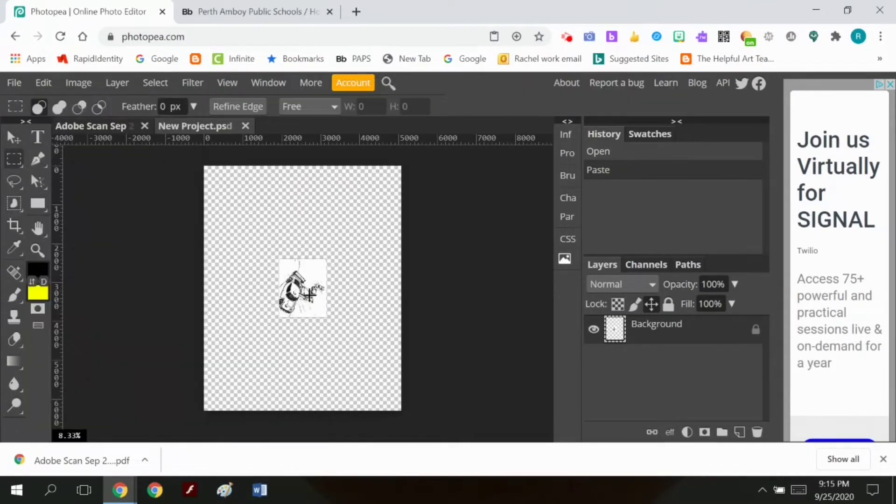
click(43, 82)
mouse_move(106, 426)
click(244, 234)
click(755, 329)
Step: Scale up the pasted car drawing so it nearly fills the canvas and apply the transform
click(44, 83)
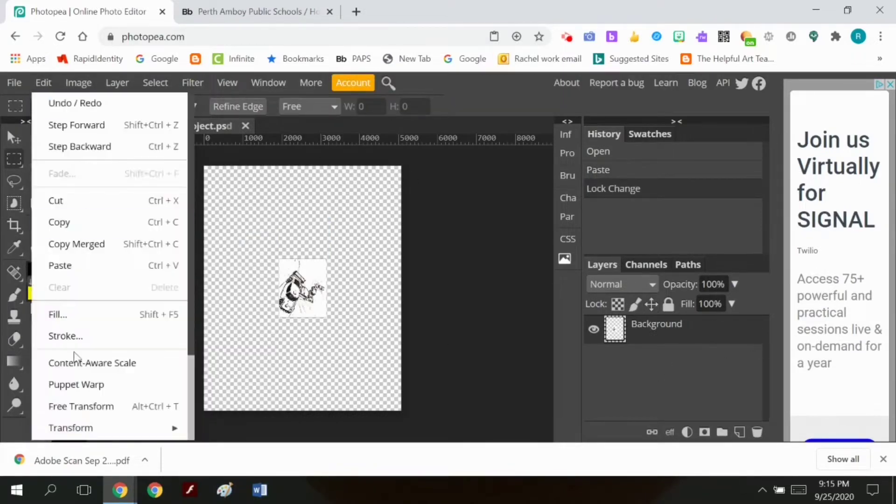
mouse_move(70, 428)
click(273, 290)
mouse_move(326, 316)
mouse_down()
mouse_move(400, 406)
mouse_move(396, 380)
mouse_up()
mouse_move(275, 256)
mouse_down()
mouse_move(200, 160)
mouse_move(225, 179)
mouse_move(214, 174)
mouse_up()
click(553, 107)
Step: Return to the Adobe Scan document, clear the selection and try moving the Page 1 drawing with the Move tool
click(91, 126)
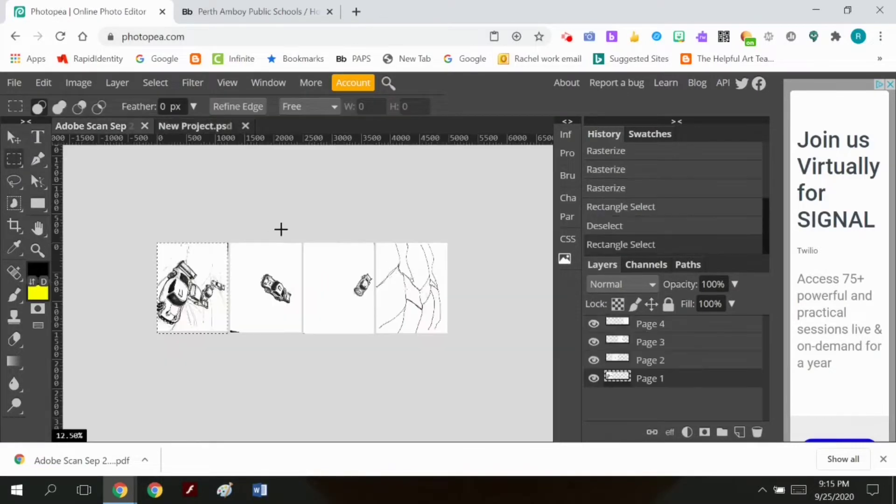
click(14, 137)
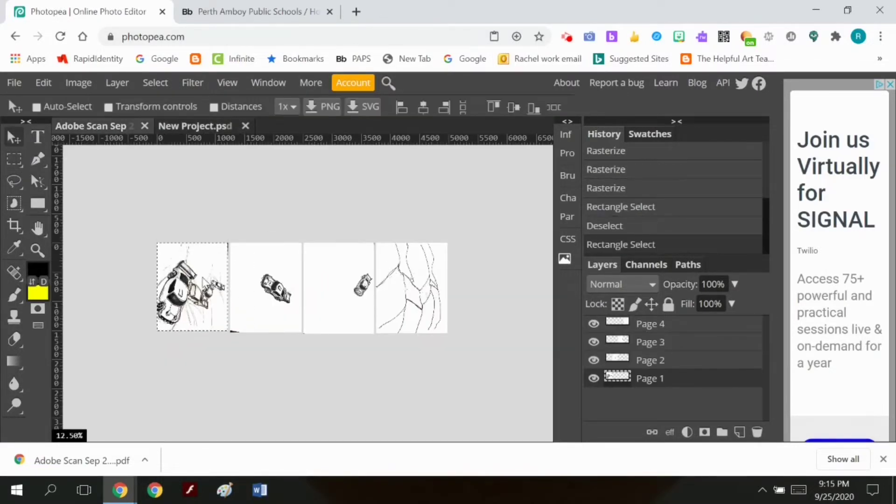
drag(202, 277, 201, 132)
click(155, 82)
click(188, 127)
Step: Marquee-select the second car drawing on the Page 2 layer and copy it
drag(229, 243, 303, 332)
click(661, 359)
key(m)
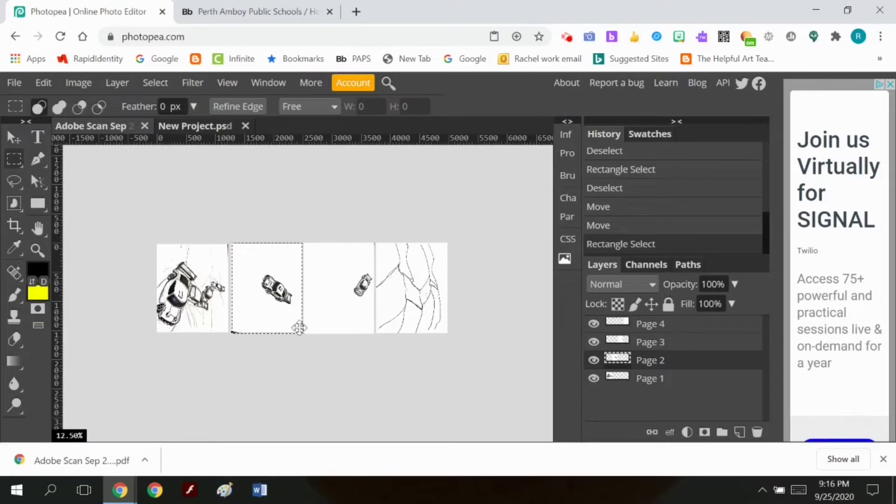
click(44, 82)
click(38, 84)
Step: Create a 4.02 × 5.12 inch transparent project at 300 DPI and paste the copied second drawing into it
click(15, 82)
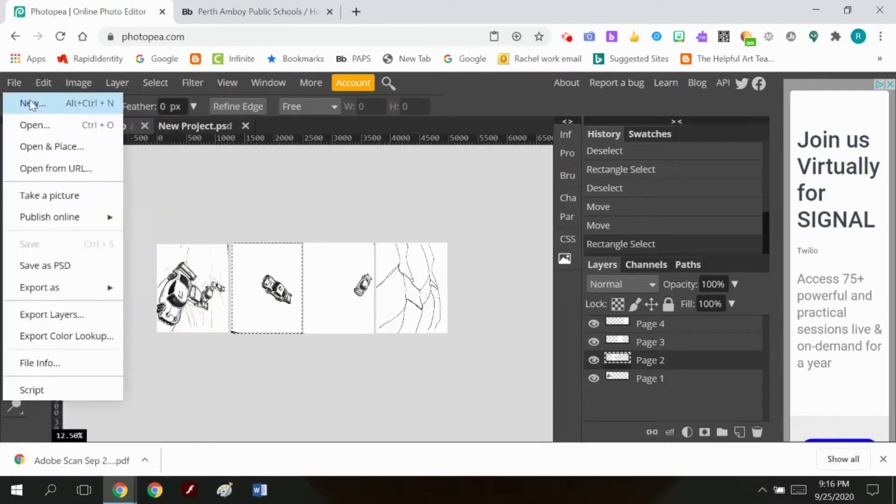
click(28, 102)
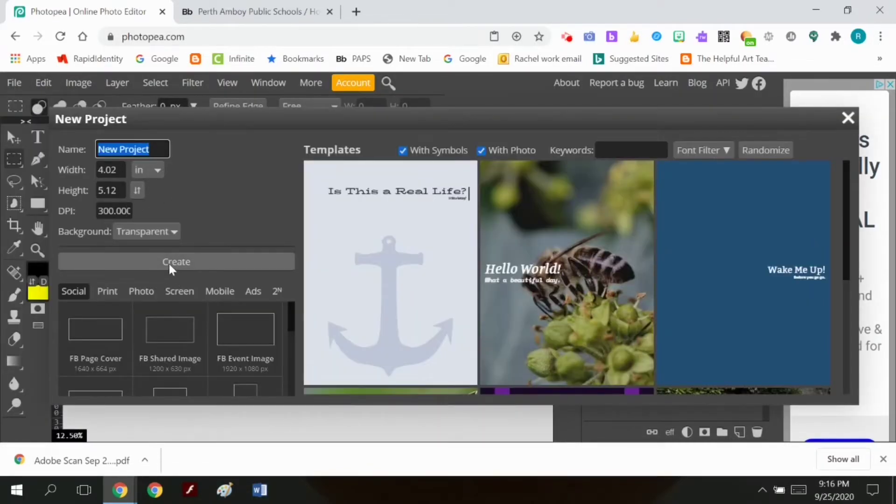
click(188, 262)
click(44, 82)
click(70, 265)
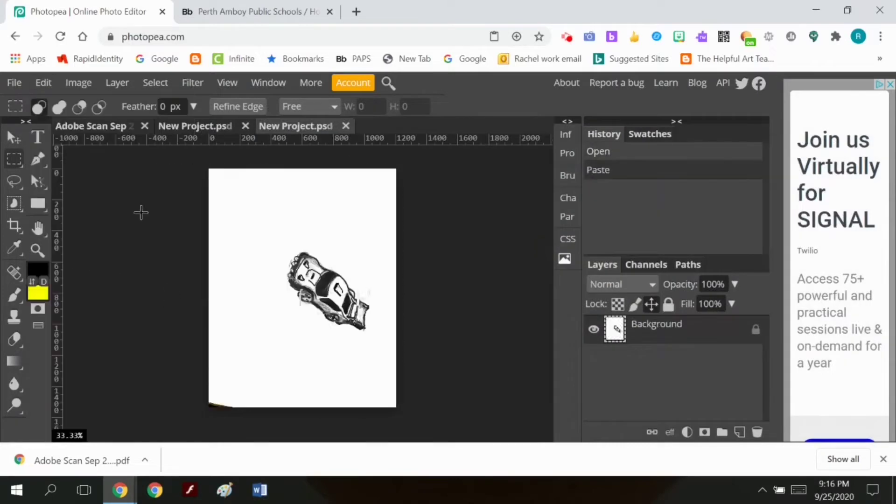
Step: In the Adobe Scan document, marquee-select the small car drawing on the Page 3 layer and copy it
click(122, 127)
click(654, 345)
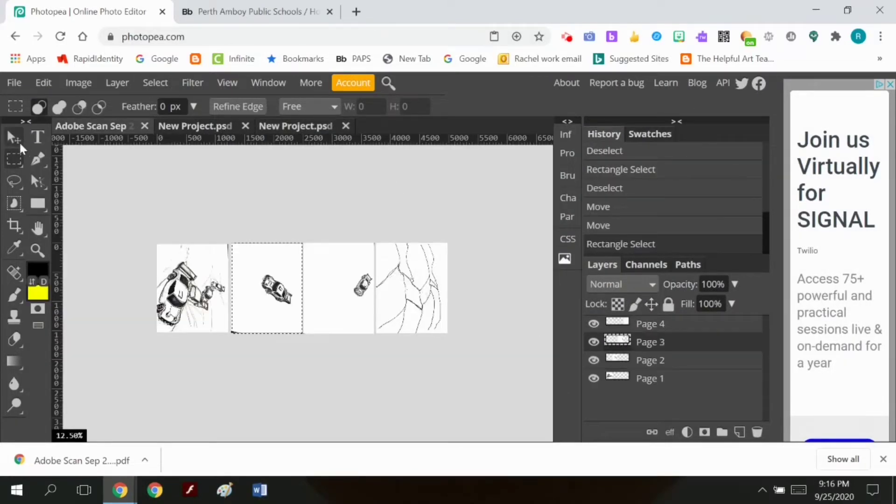
drag(306, 243, 373, 316)
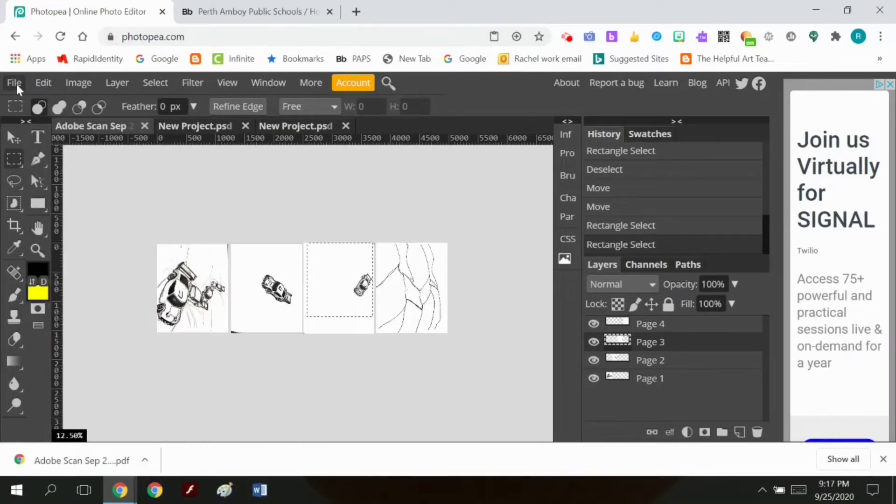
Step: Create a new transparent project for the small car drawing and paste the copy into it
click(14, 82)
click(47, 103)
click(198, 264)
click(44, 82)
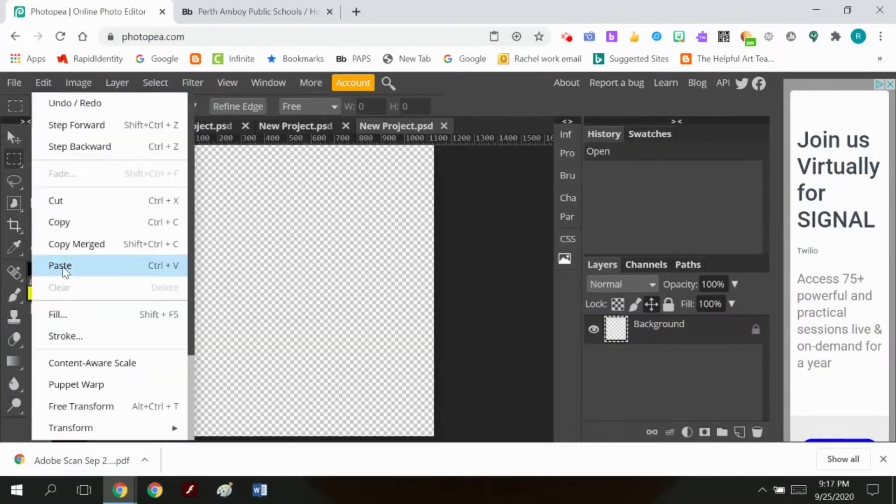
click(64, 272)
Step: In the Adobe Scan document, marquee-select the fourth drawing, the road lines, on the Page 4 layer and copy it
click(125, 129)
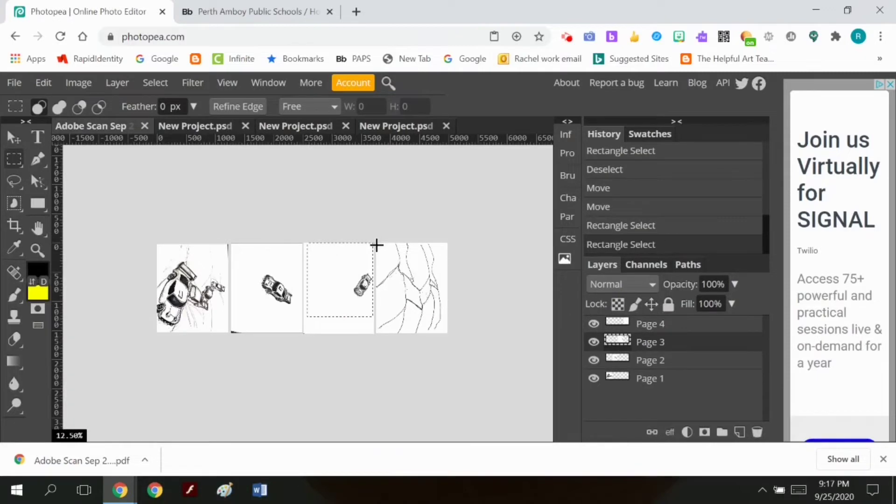
drag(376, 245, 447, 333)
click(43, 82)
click(56, 220)
click(665, 329)
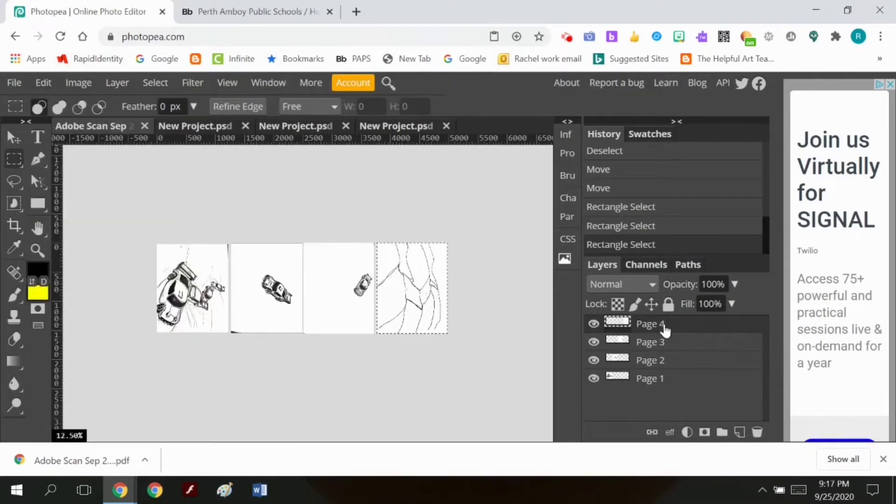
click(377, 241)
drag(376, 242, 447, 333)
click(376, 242)
drag(376, 242, 446, 333)
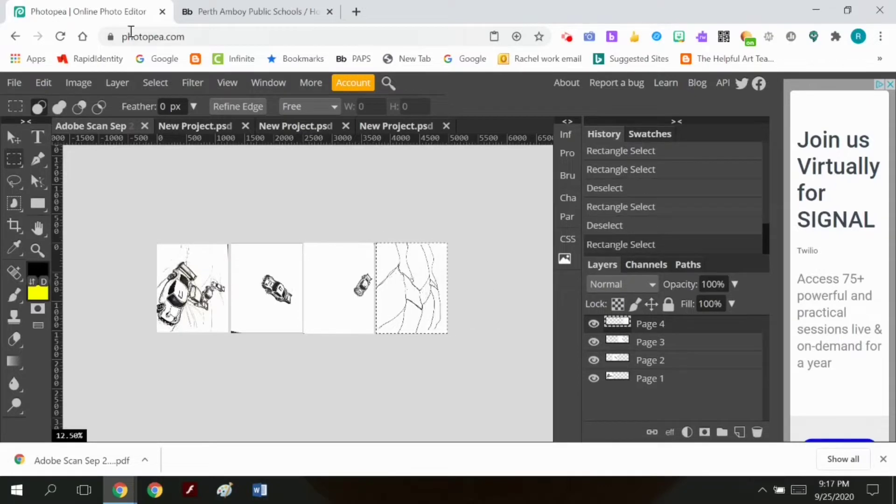
click(44, 82)
click(56, 278)
Step: Create a 4.08 × 5.17 inch transparent project at 300 DPI and paste the copied road lines into it
click(14, 82)
click(29, 100)
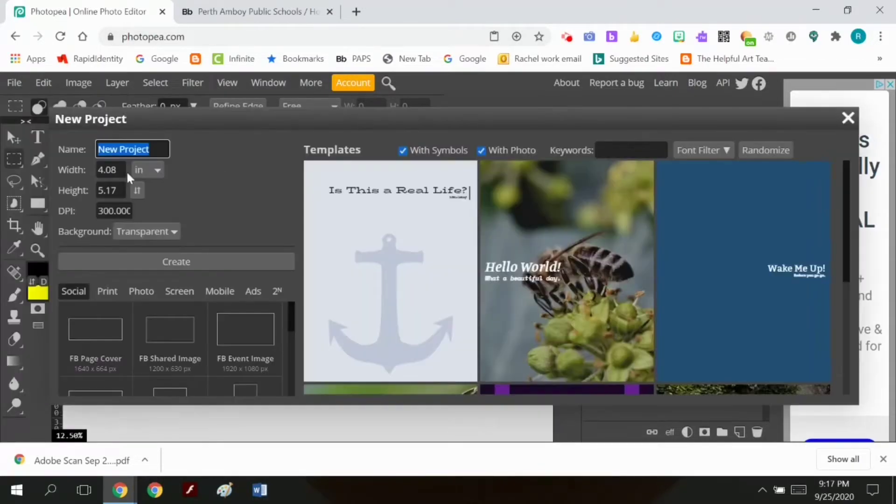
click(174, 260)
click(43, 82)
click(60, 266)
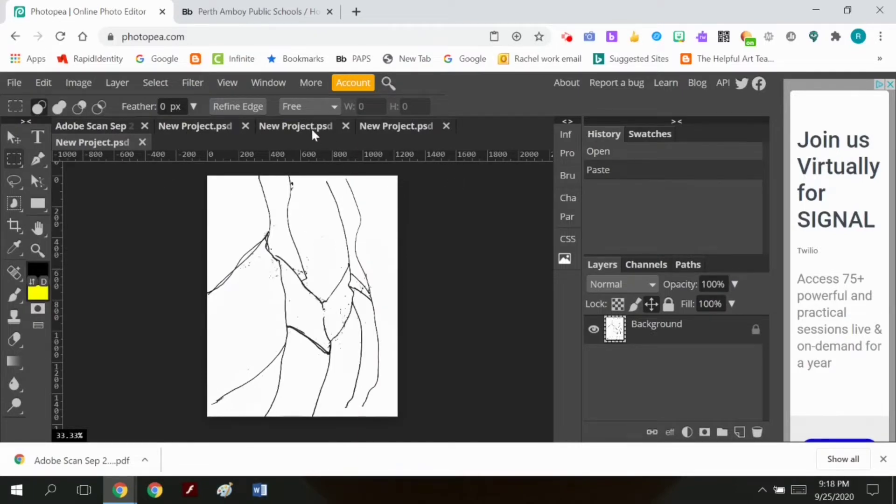
Step: Close the Adobe Scan document without saving it and review the pasted drawings, ending on the first project
click(145, 126)
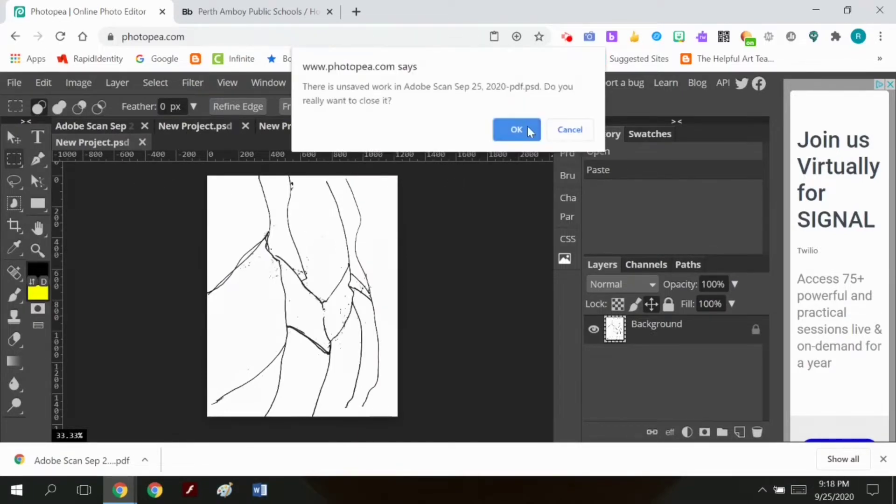
click(516, 130)
click(174, 127)
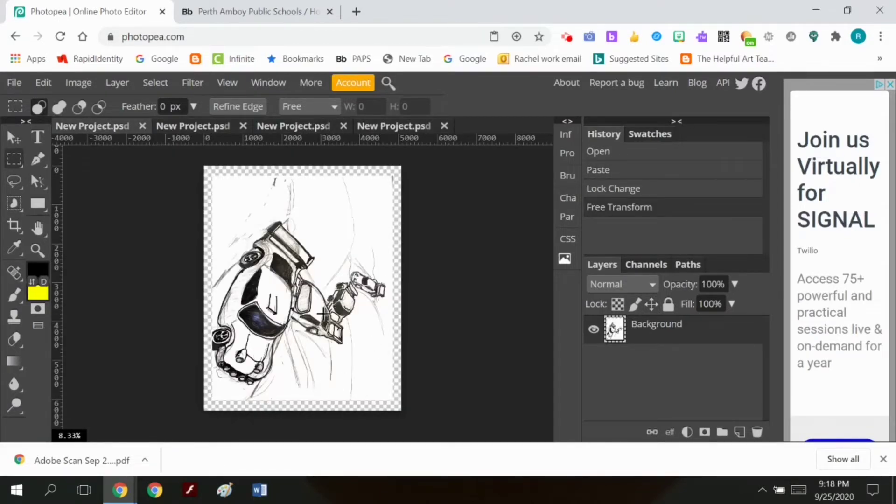
click(182, 124)
click(276, 124)
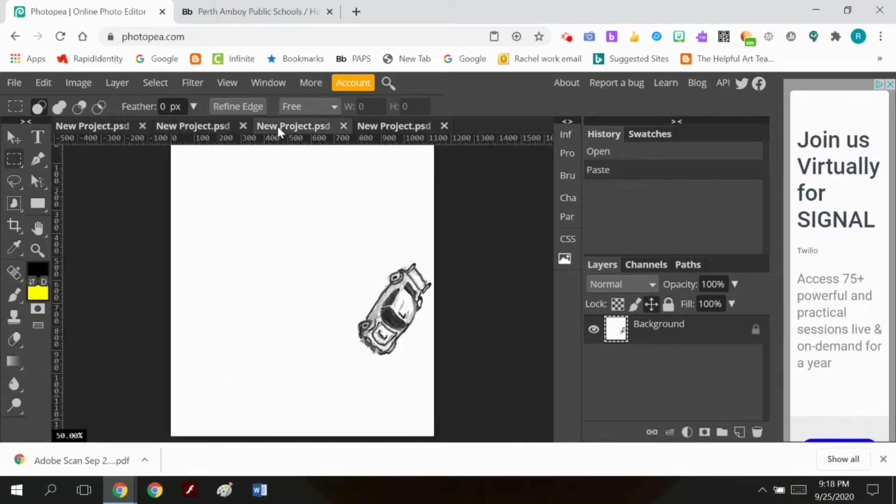
click(186, 124)
click(96, 126)
Step: Set the Eraser brush size to 460 px and erase a spot above the smallest car
click(14, 340)
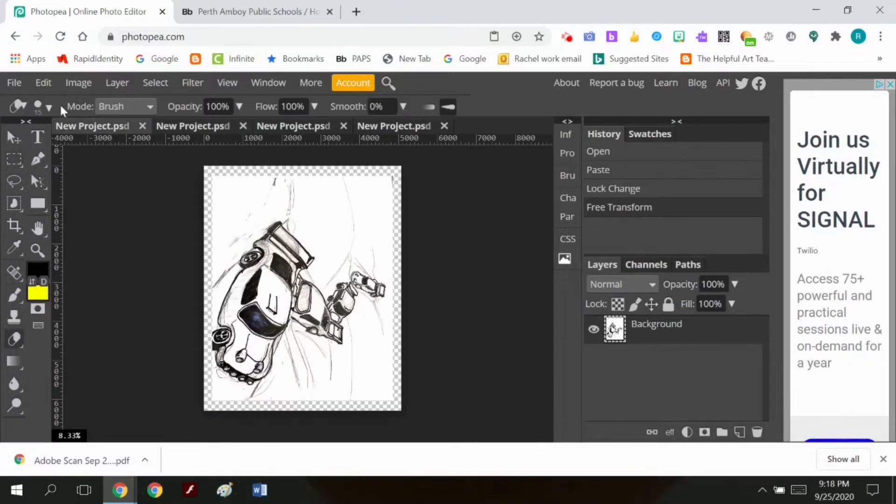
click(47, 106)
drag(128, 145, 163, 146)
click(381, 265)
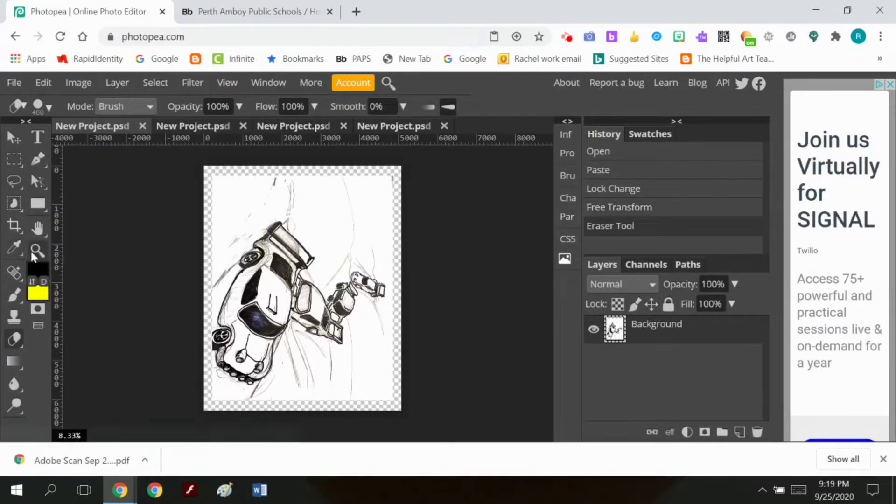
Step: Erase a vertical strip along the large car's side, removing the adjoining part of the car behind it
click(32, 255)
key(ctrl+plus)
key(ctrl+plus)
key(ctrl+plus)
click(15, 341)
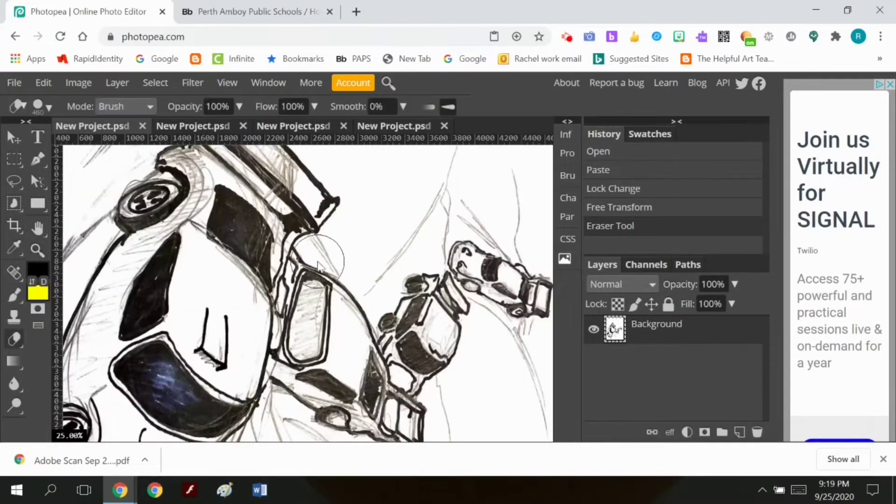
click(317, 256)
click(309, 288)
click(308, 313)
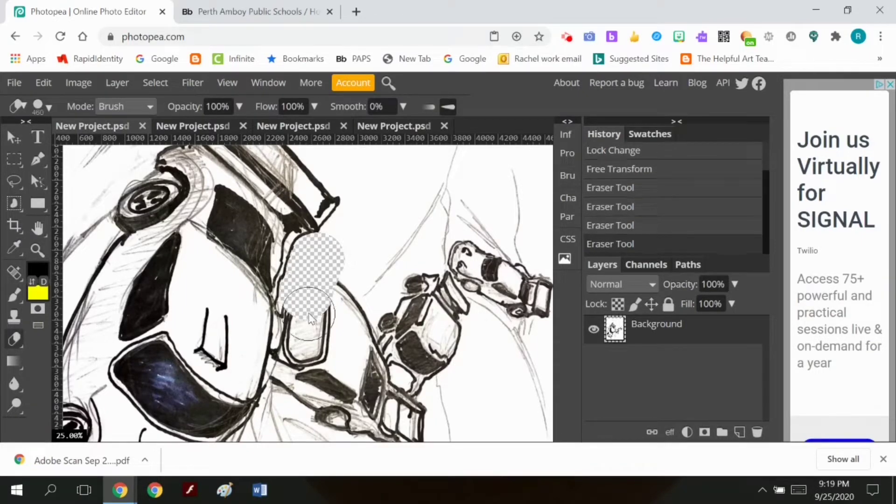
click(309, 327)
key(ctrl+z)
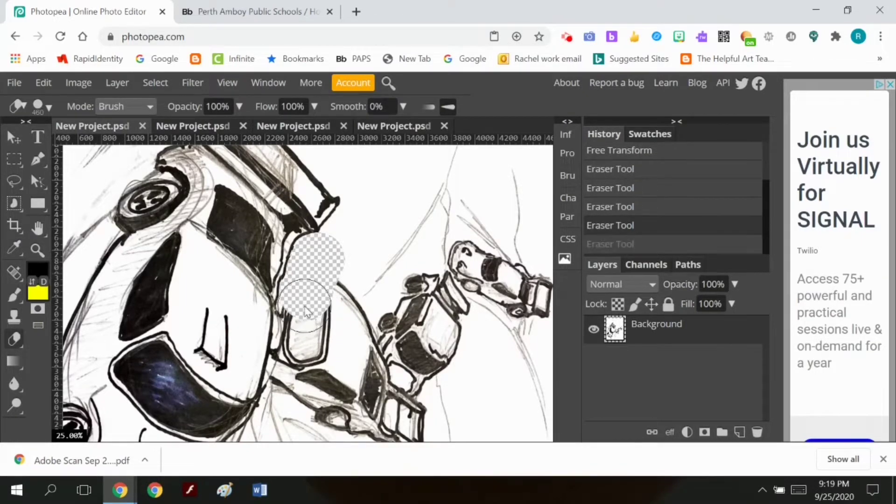
click(307, 307)
click(311, 335)
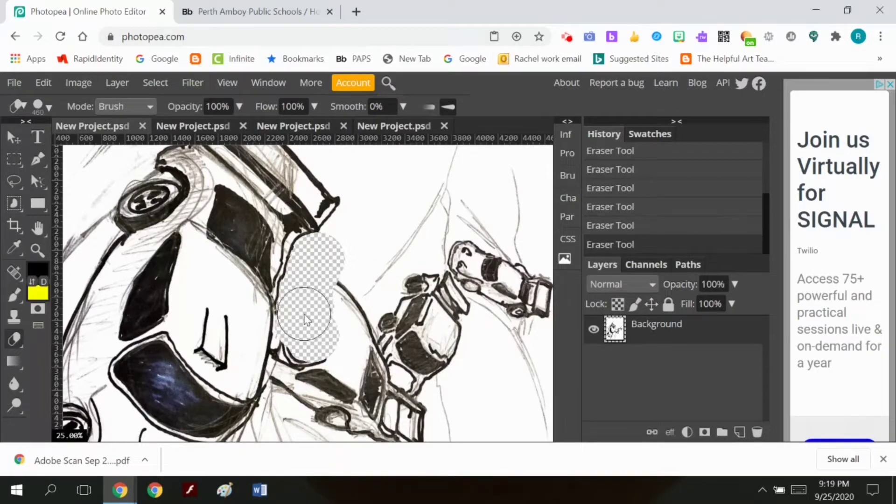
click(298, 336)
click(296, 345)
click(294, 371)
click(291, 379)
click(289, 397)
click(288, 414)
scroll(290, 397, down, 2)
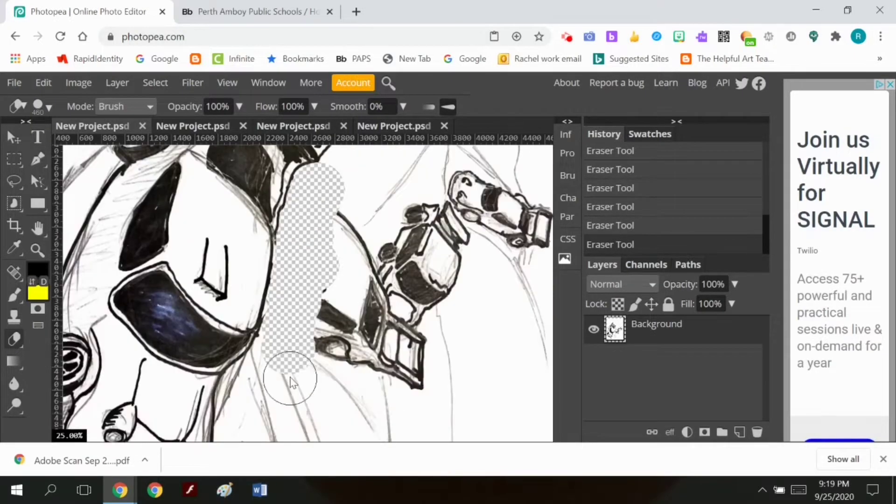
drag(280, 356, 270, 391)
Step: Erase the remaining middle cars between the large car and the smallest car
scroll(269, 390, up, 3)
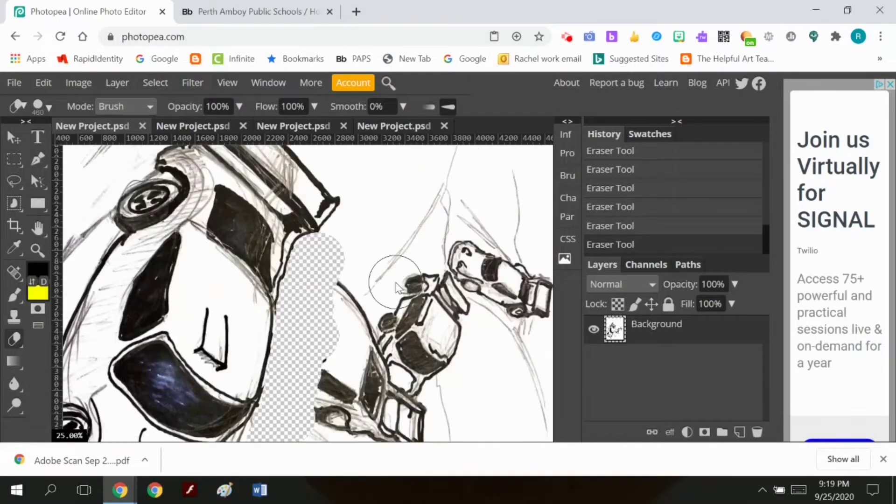
click(430, 291)
mouse_move(442, 305)
mouse_down()
mouse_move(427, 321)
mouse_move(378, 280)
mouse_move(377, 417)
mouse_move(373, 293)
mouse_up()
Step: Erase the remaining sketch lines below the cleared area, above the cars and around the small car with the Eraser
click(37, 250)
click(59, 106)
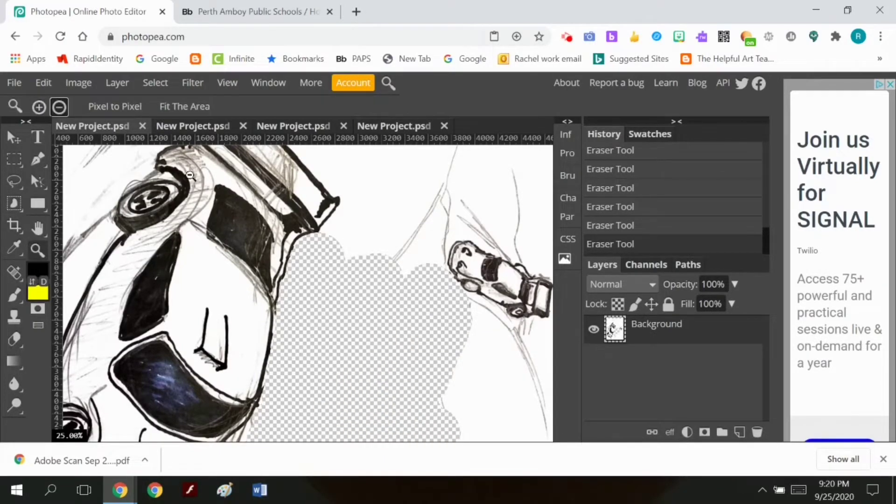
click(351, 315)
click(351, 316)
click(351, 315)
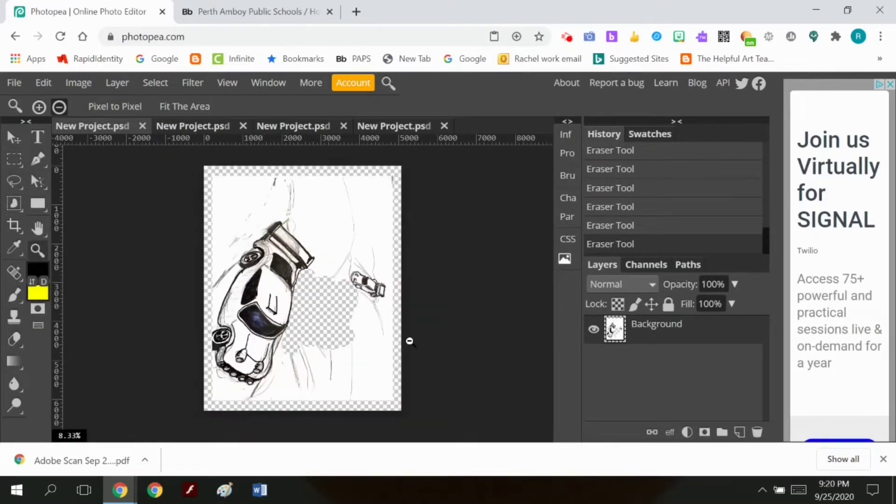
click(14, 339)
mouse_move(295, 359)
mouse_down()
mouse_move(326, 341)
mouse_move(340, 400)
mouse_up()
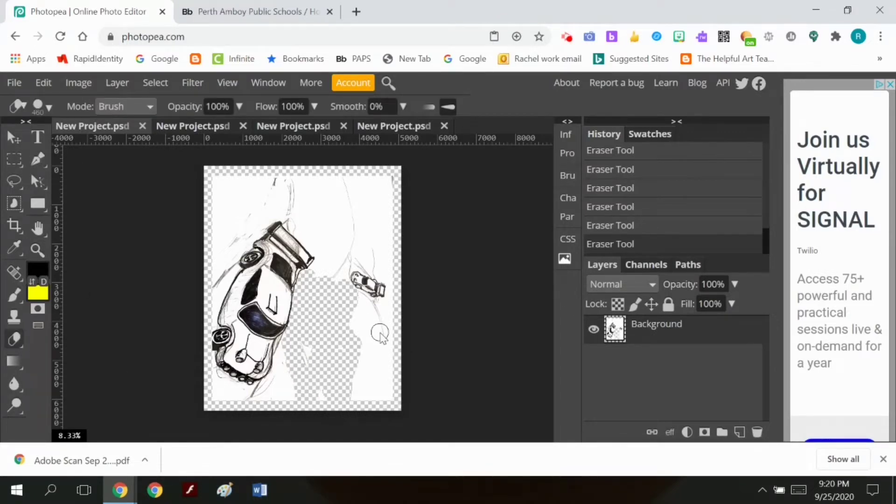
mouse_move(377, 261)
mouse_down()
mouse_move(327, 175)
mouse_move(295, 193)
mouse_move(293, 224)
mouse_move(270, 173)
mouse_move(219, 231)
mouse_up()
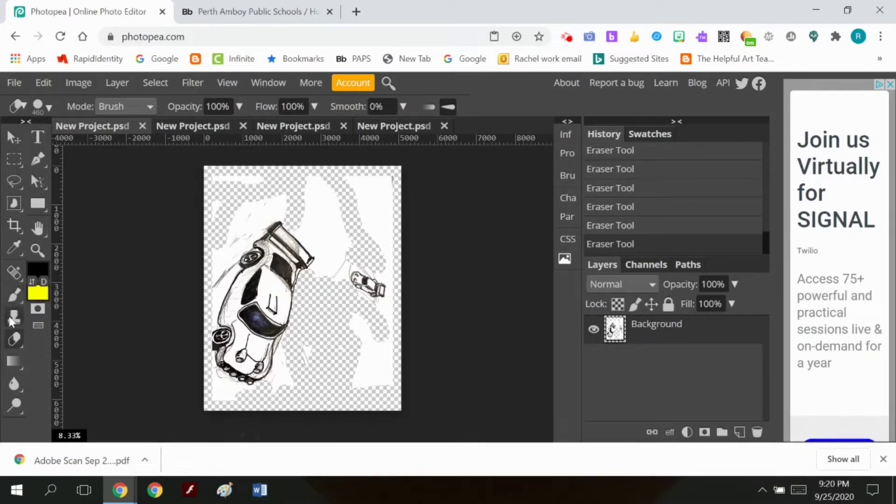
Step: Select the white regions around the small car and between the two cars with the Magic Wand and clear them
right_click(16, 200)
click(59, 245)
click(378, 213)
key(Delete)
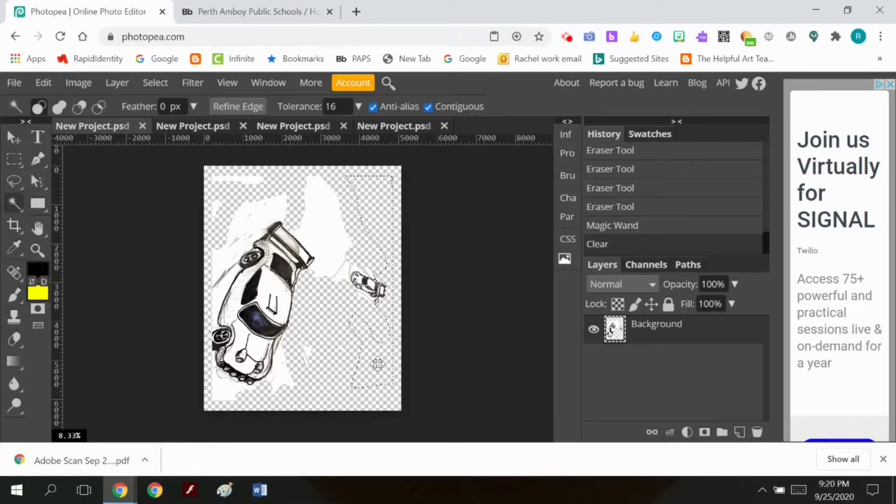
click(334, 258)
key(Delete)
Step: Clear the leftover white areas above, below and alongside the large car with the Magic Wand
click(254, 230)
key(Delete)
click(279, 373)
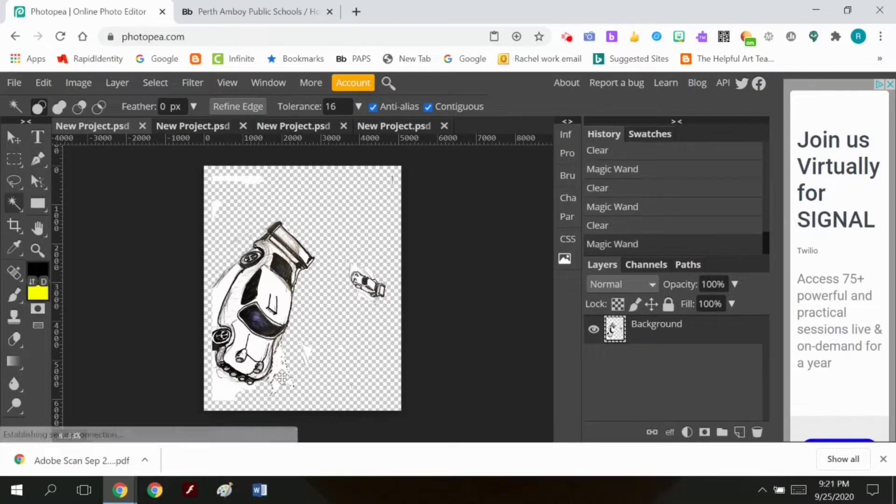
key(Delete)
click(217, 397)
key(Delete)
click(216, 299)
key(Delete)
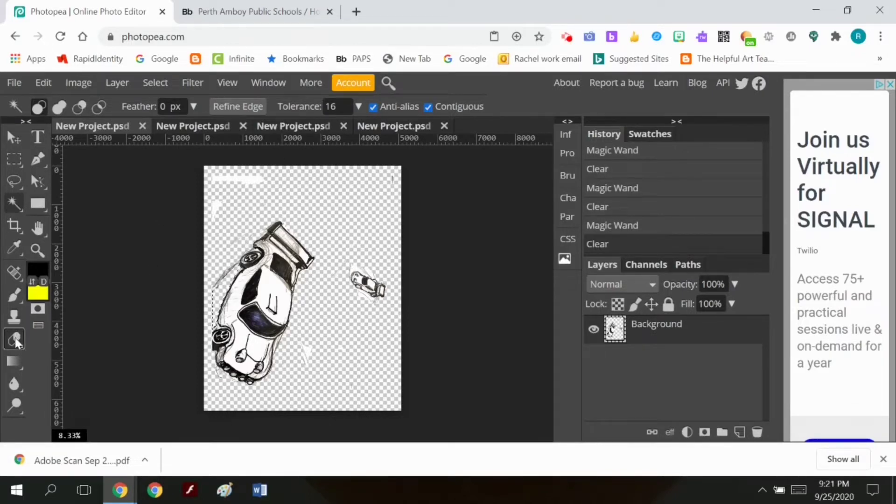
Step: Set the Eraser size to 687 px, deselect, and erase the white patches above and beside the large car
click(15, 338)
click(48, 106)
click(248, 192)
click(248, 192)
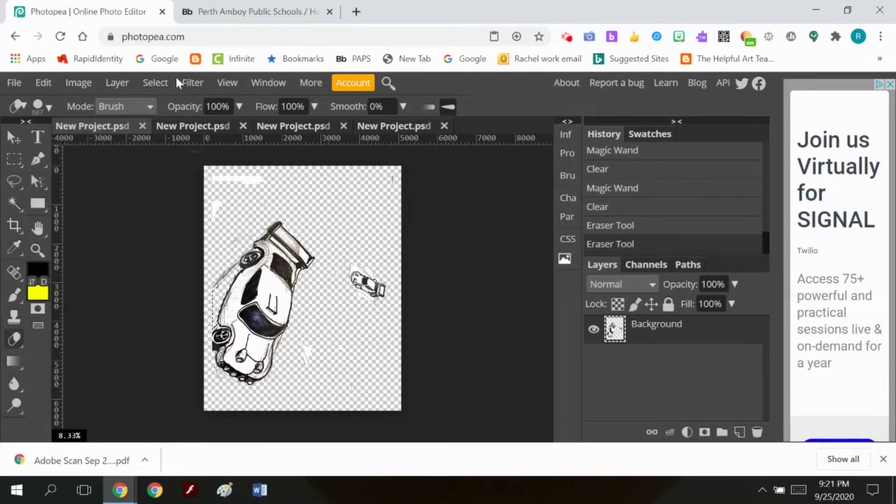
click(163, 82)
click(163, 121)
mouse_move(279, 181)
mouse_down()
mouse_move(226, 182)
mouse_move(223, 204)
mouse_up()
click(311, 351)
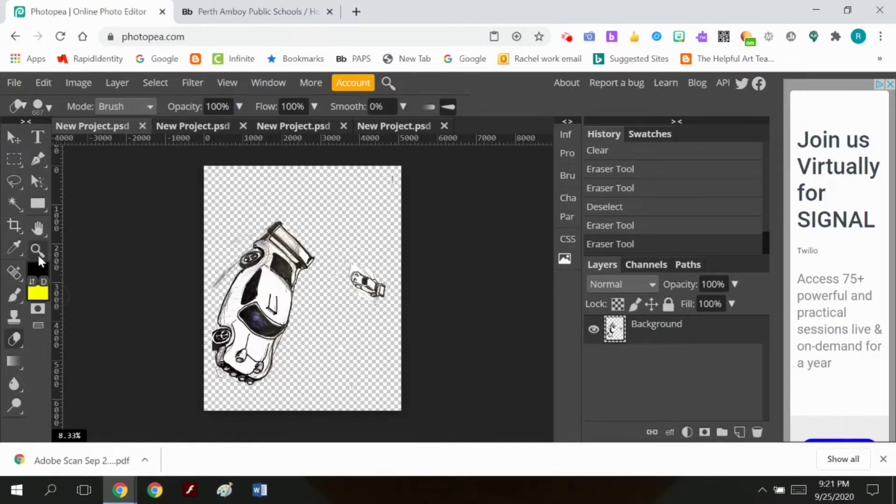
Step: Erase the stray marks above the large car and in the canvas's lower area
click(37, 252)
click(182, 242)
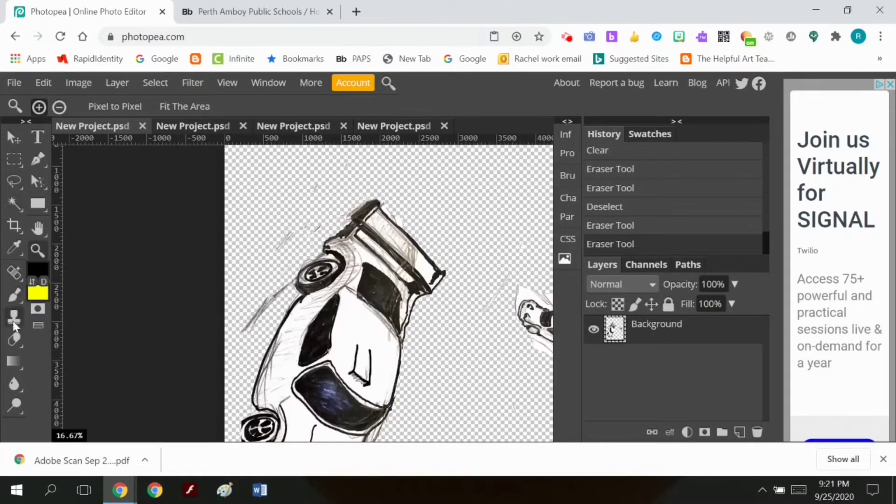
click(15, 338)
click(318, 172)
scroll(384, 321, down, 3)
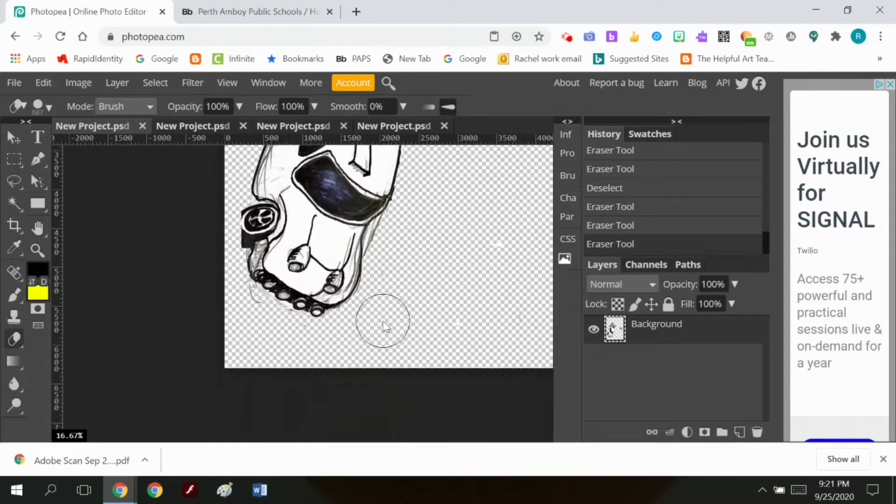
scroll(406, 324, up, 1)
click(519, 387)
Step: Clear the white fringe around the small car with the Magic Wand and deselect
click(37, 235)
drag(354, 212, 182, 268)
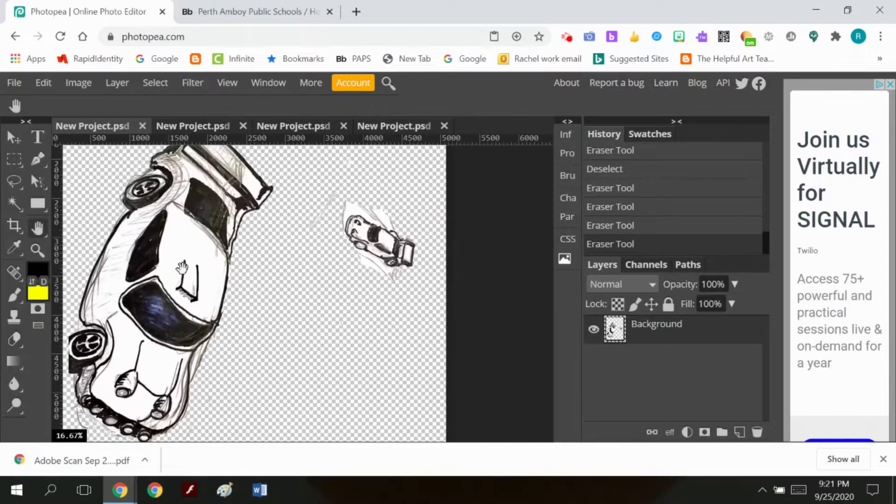
click(14, 204)
click(353, 209)
key(Delete)
click(381, 216)
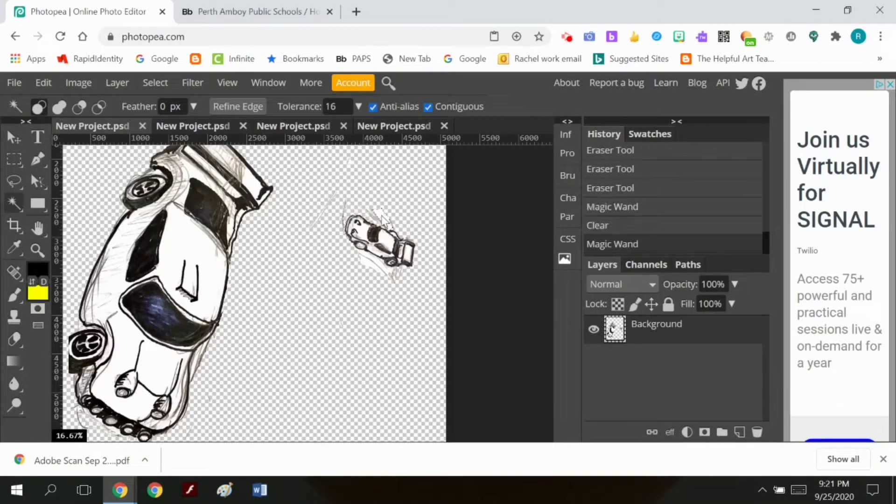
key(Delete)
click(372, 264)
key(Delete)
click(155, 83)
click(173, 126)
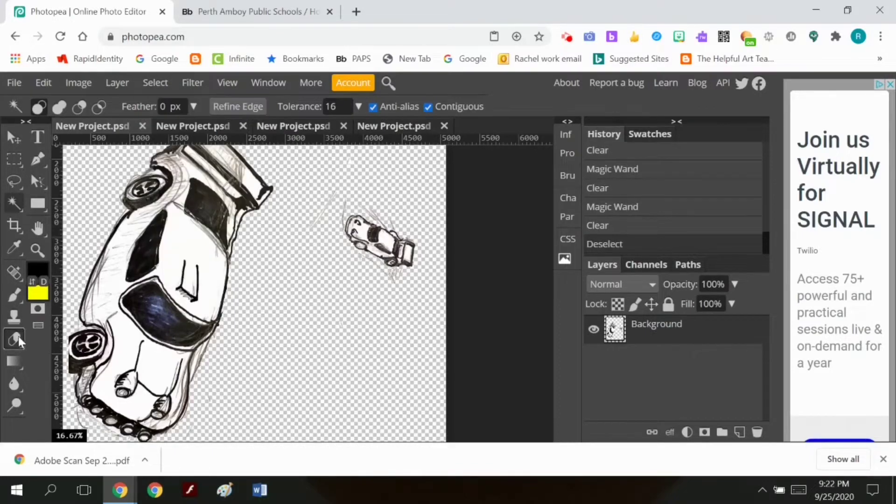
Step: Erase the leftover pencil lines below and beside the small car with the Eraser
click(14, 339)
click(356, 283)
click(388, 301)
click(396, 297)
click(392, 294)
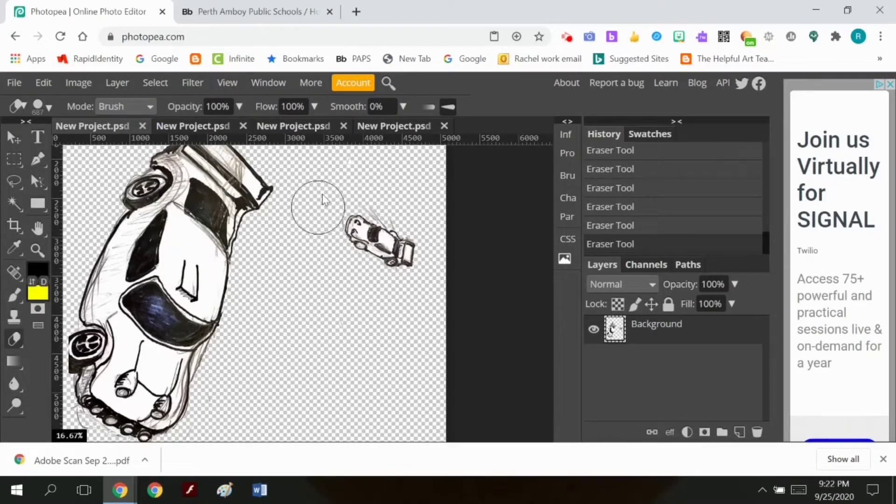
scroll(330, 270, down, 3)
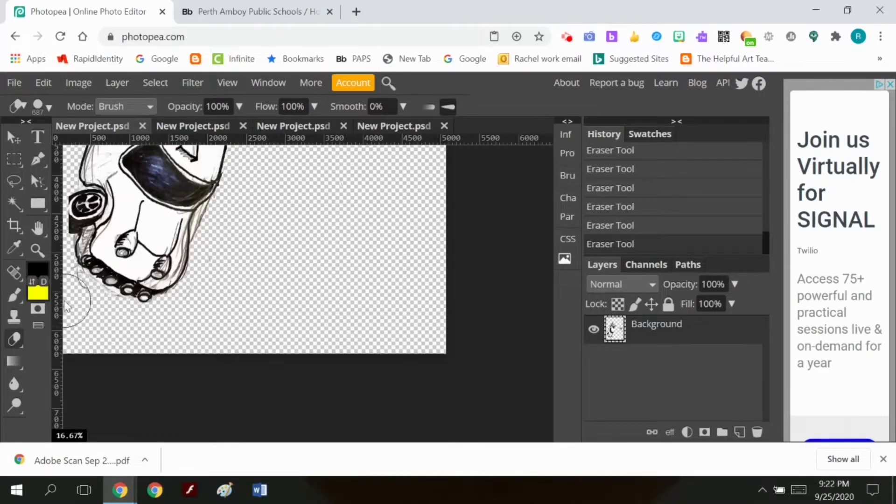
scroll(394, 290, up, 3)
Step: Export the two-car drawing as a PNG at 100% quality and close its project without saving it
click(14, 83)
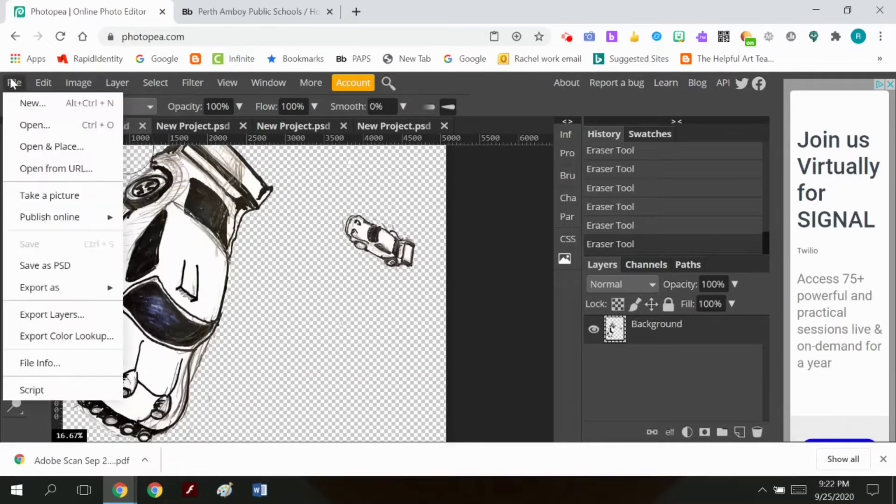
mouse_move(70, 287)
click(173, 297)
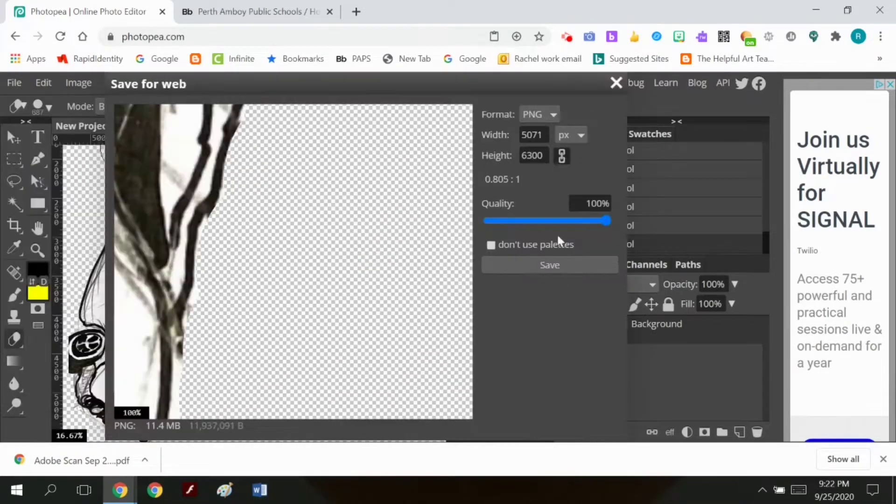
click(548, 262)
click(142, 126)
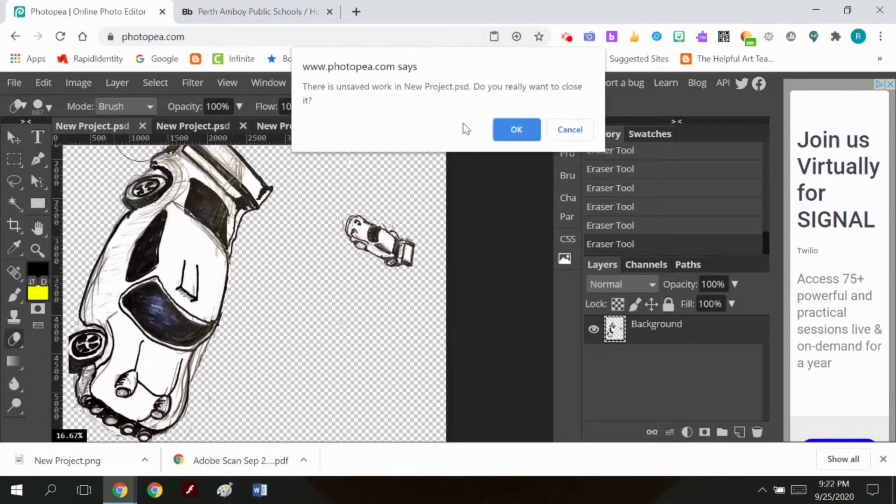
click(516, 128)
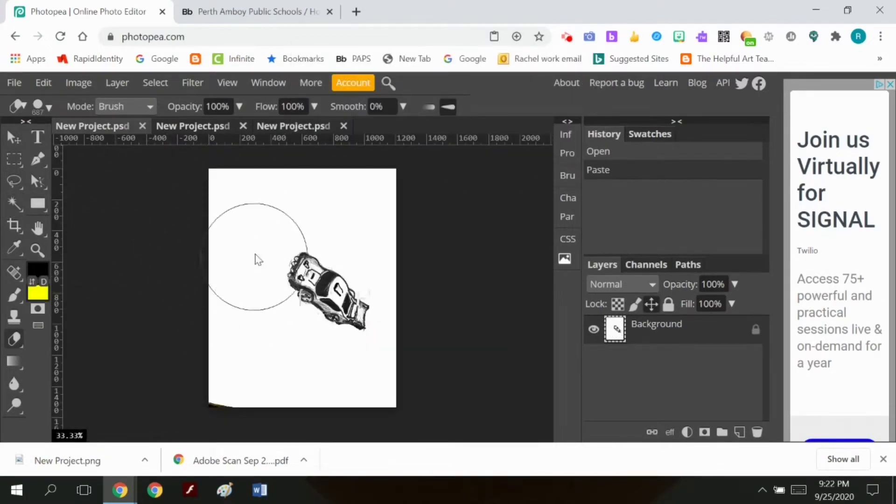
click(78, 83)
mouse_move(104, 102)
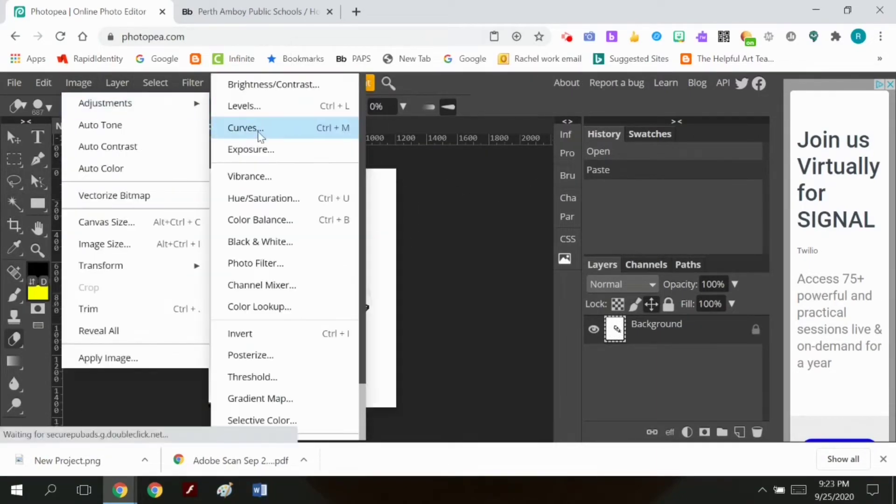
click(250, 147)
drag(443, 179, 723, 144)
drag(584, 192, 581, 201)
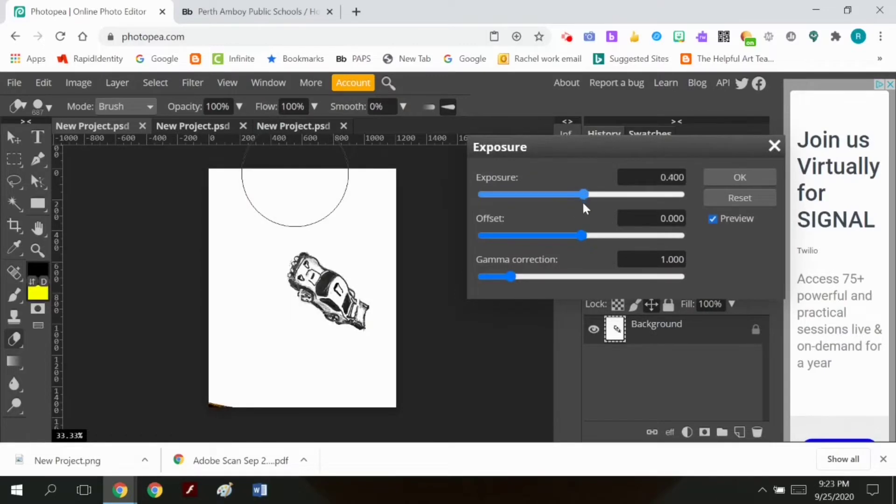
click(774, 146)
Step: Unlock the Background layer and erase the white background surrounding the single car
mouse_move(392, 187)
mouse_down()
mouse_move(376, 230)
mouse_move(360, 211)
mouse_move(228, 197)
mouse_up()
mouse_move(194, 345)
mouse_down()
mouse_move(218, 386)
mouse_move(276, 396)
mouse_up()
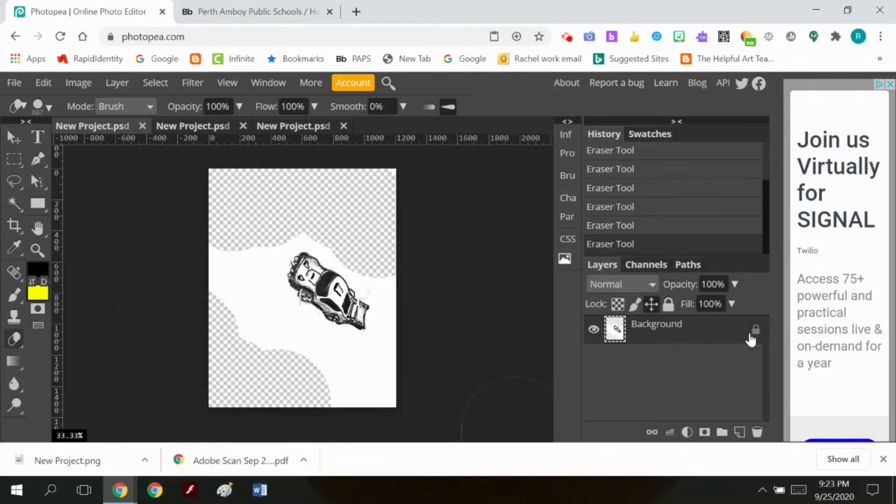
click(753, 330)
drag(345, 376, 352, 390)
mouse_move(322, 387)
mouse_down()
mouse_move(242, 349)
mouse_move(219, 287)
mouse_up()
click(219, 273)
click(400, 257)
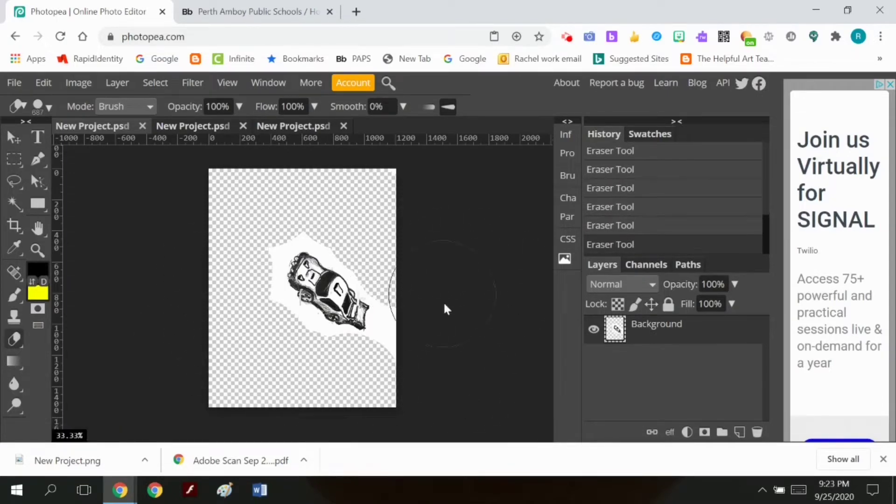
click(422, 366)
Step: Clear the remaining white around the single car with the Magic Wand and deselect
click(13, 203)
click(280, 262)
key(Delete)
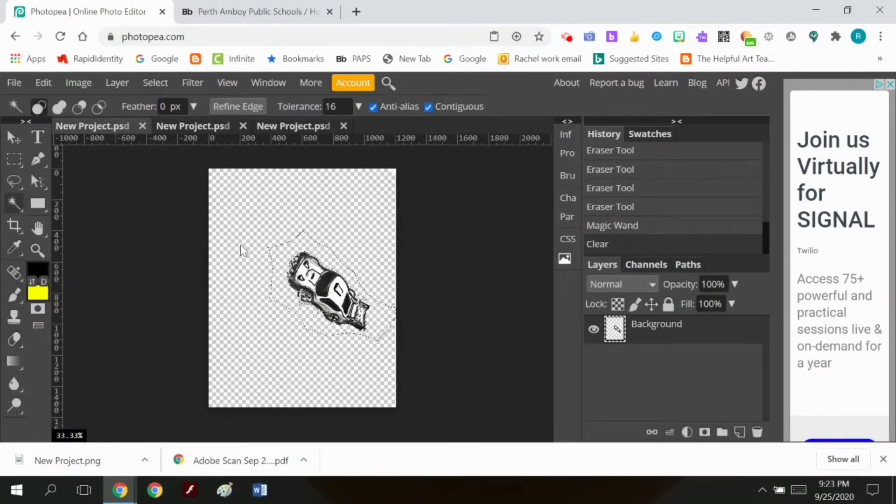
click(155, 82)
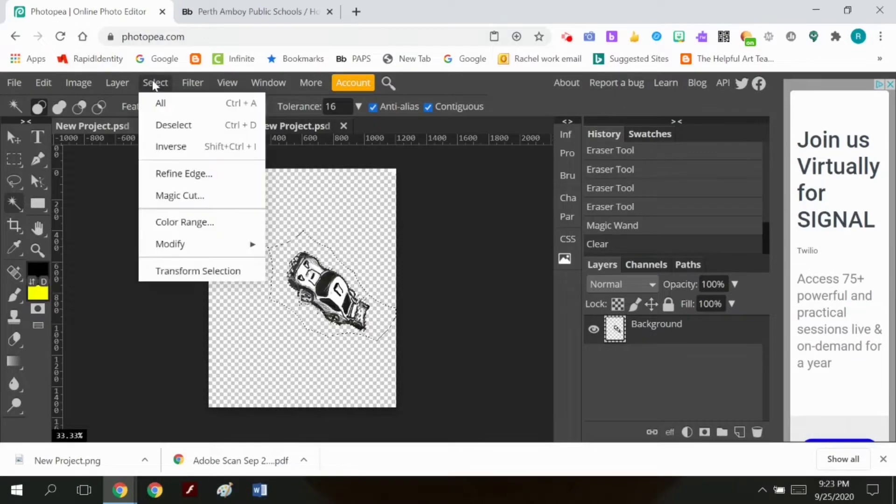
click(161, 122)
Step: Erase leftover specks from the transparent area around the single car
key(e)
click(249, 326)
click(241, 379)
click(252, 369)
click(380, 220)
click(380, 206)
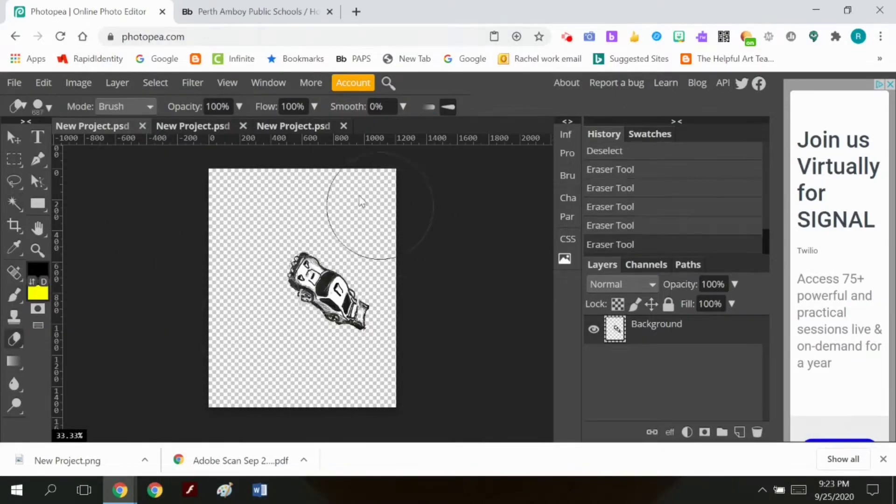
Step: Export the 1205 × 1536 px car drawing as a PNG and close its project without saving it
click(14, 82)
mouse_move(112, 289)
click(150, 286)
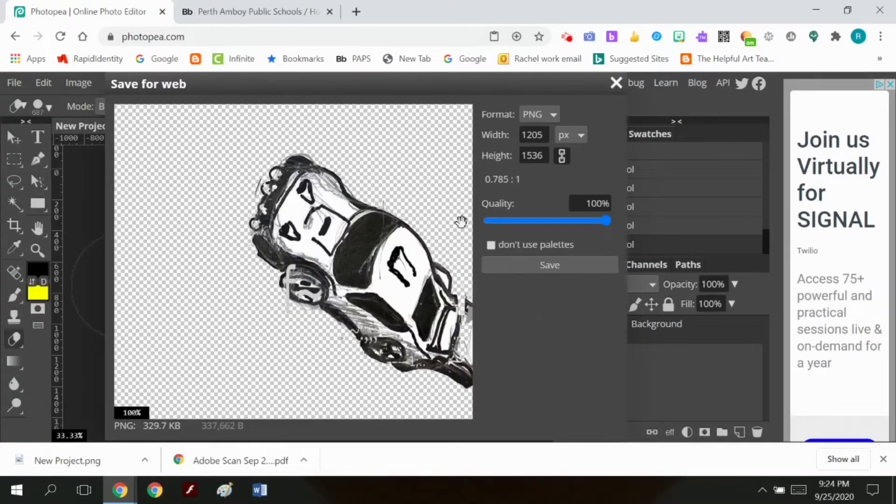
click(548, 262)
click(142, 126)
click(513, 131)
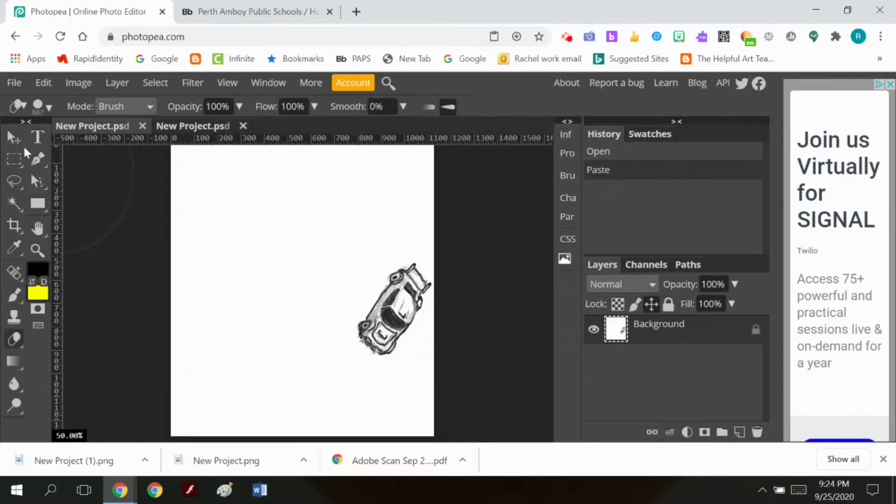
Step: Unlock this car drawing's Background layer, select the white background with the Magic Wand and clear it
click(15, 202)
click(342, 278)
click(342, 278)
click(756, 329)
click(300, 237)
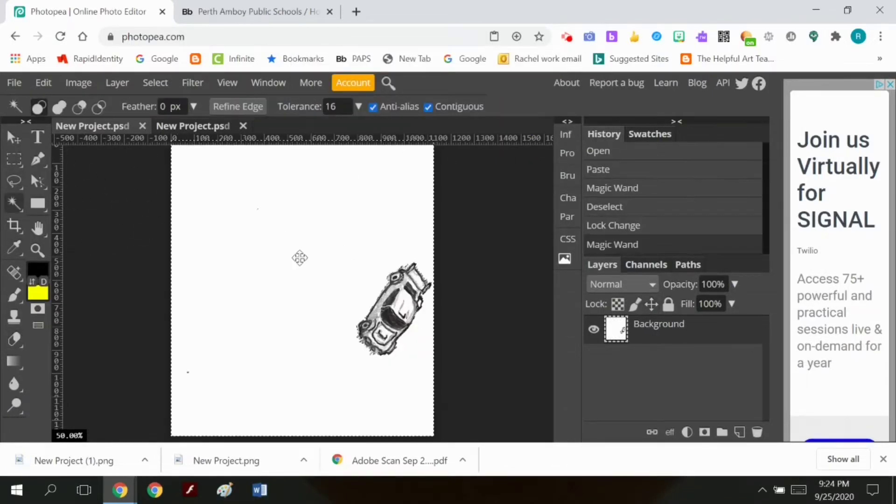
key(Delete)
Step: Erase stray marks in the upper transparent area of this car drawing
key(e)
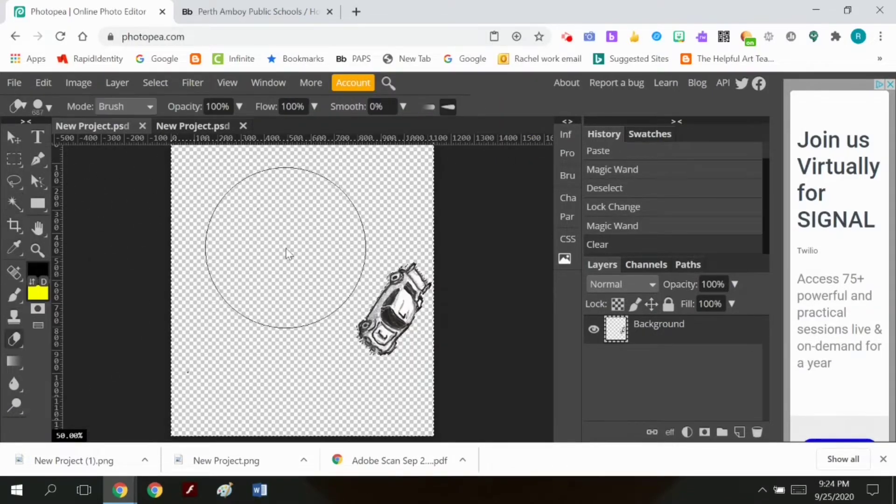
drag(289, 254, 290, 168)
click(290, 168)
click(350, 161)
Step: Export the 1129 × 1270 px car drawing as a PNG and close its project without saving it
click(14, 83)
mouse_move(46, 286)
click(150, 286)
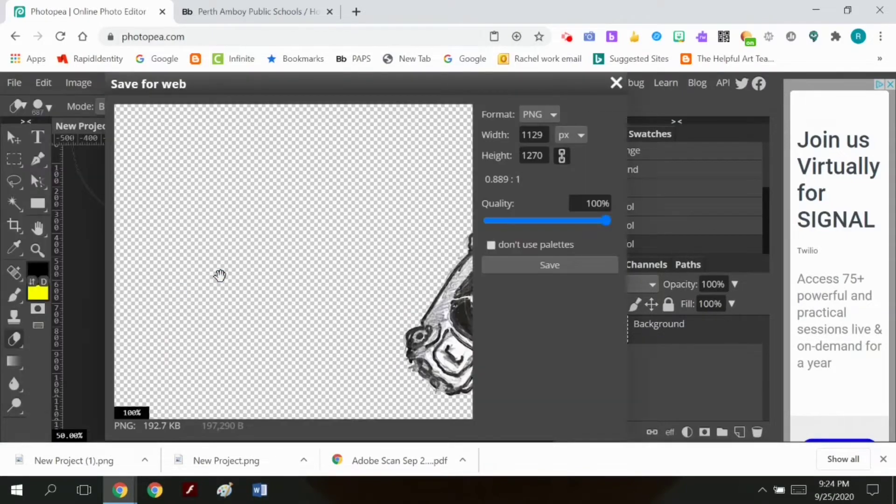
click(582, 270)
click(249, 124)
click(516, 127)
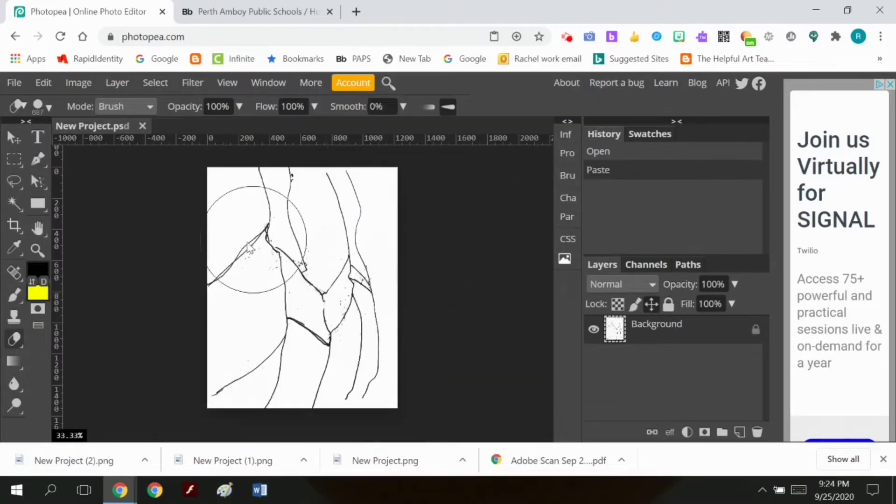
Step: Add a new empty layer to the line drawing and unlock its Background layer
click(116, 82)
mouse_move(124, 102)
click(282, 102)
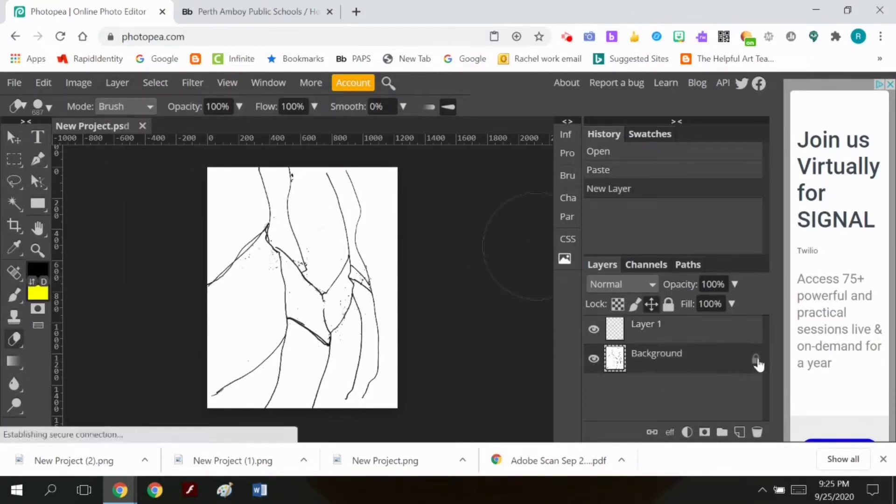
click(755, 358)
Step: Paint a black dot with a 205 px brush at the right edge of the line drawing's Background layer
click(37, 268)
click(389, 381)
key(b)
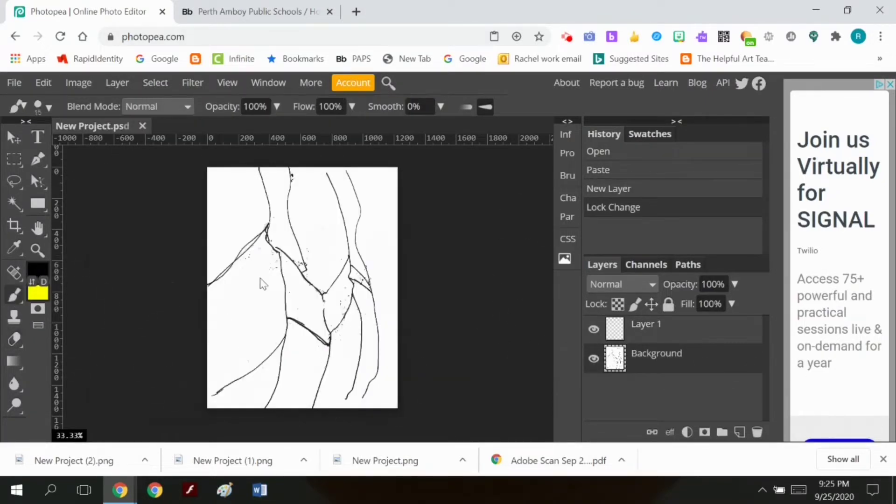
click(49, 107)
click(126, 146)
click(386, 228)
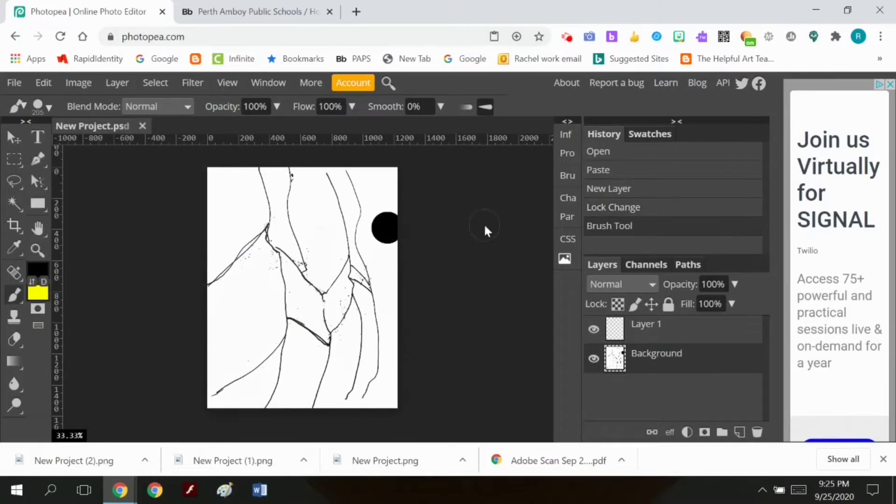
Step: Select the line drawing's white background with Color Range and clear it
click(144, 80)
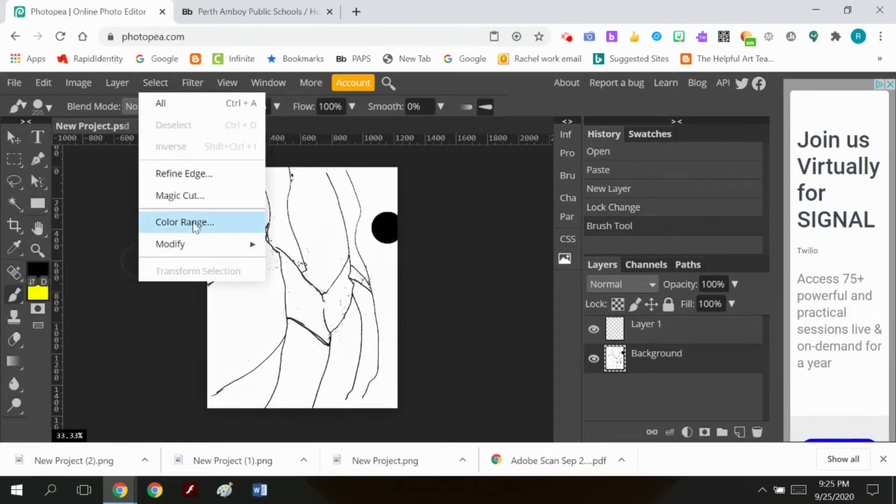
click(187, 223)
drag(149, 236, 273, 257)
click(191, 401)
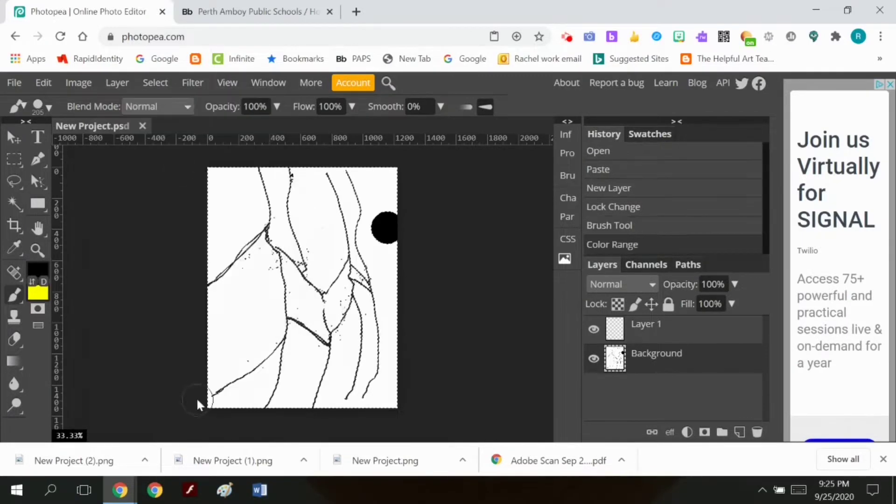
key(Delete)
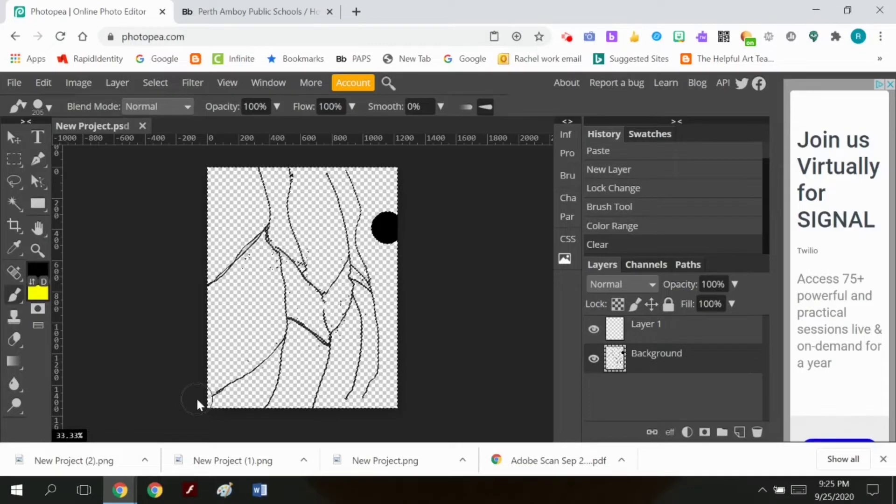
Step: Deselect, then erase the black dot and stray marks along the right and bottom edges of the line drawing
click(15, 340)
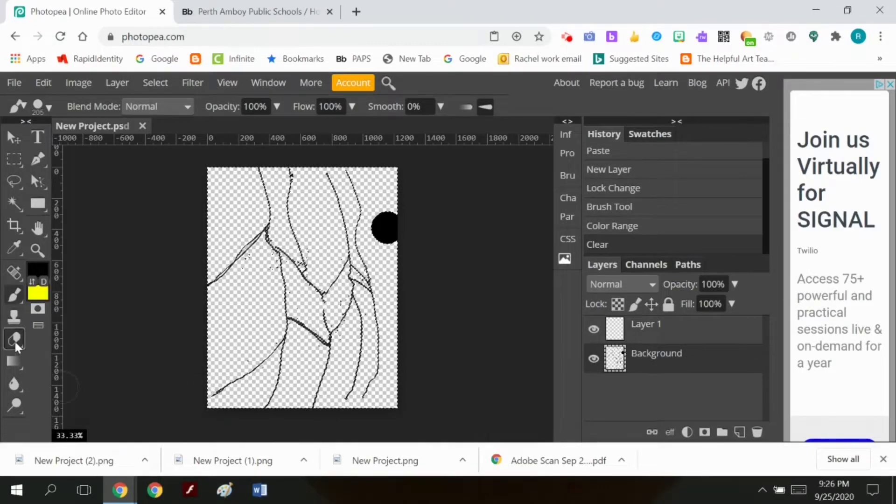
click(149, 84)
click(174, 125)
click(419, 227)
click(429, 248)
click(424, 246)
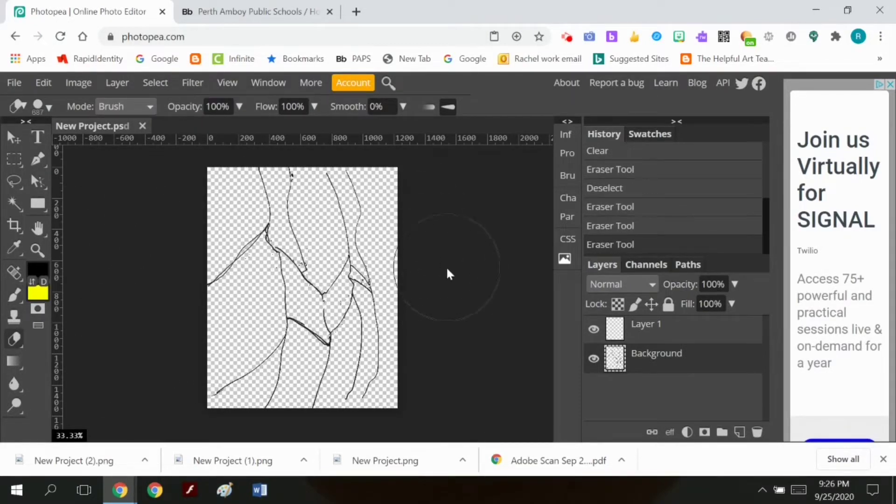
click(446, 266)
click(419, 435)
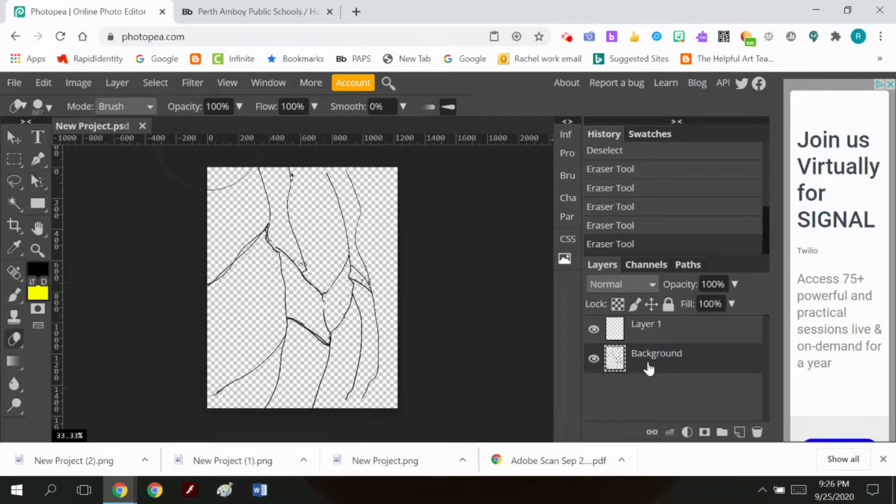
Step: Try filling the line drawing's Background layer with white and undo the fill
click(44, 83)
click(82, 317)
click(194, 224)
click(174, 304)
click(227, 288)
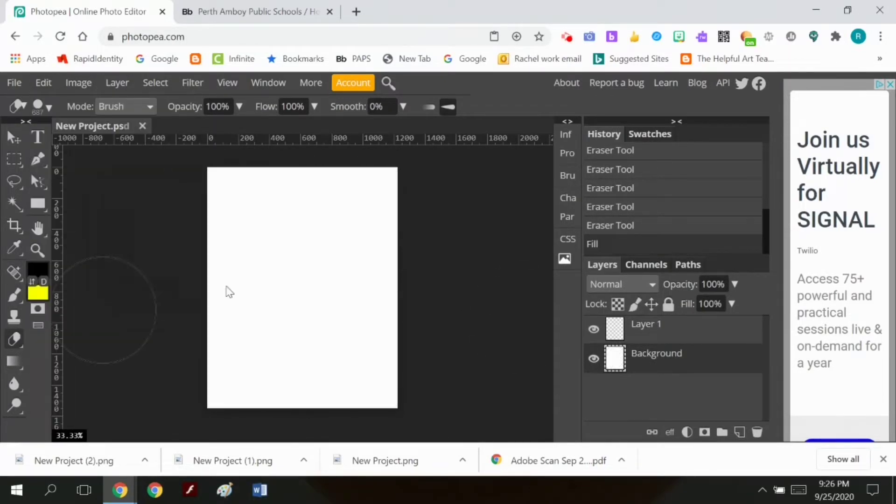
key(ctrl+z)
Step: Move Layer 1 below the Background layer and fill it with white
drag(680, 329, 665, 364)
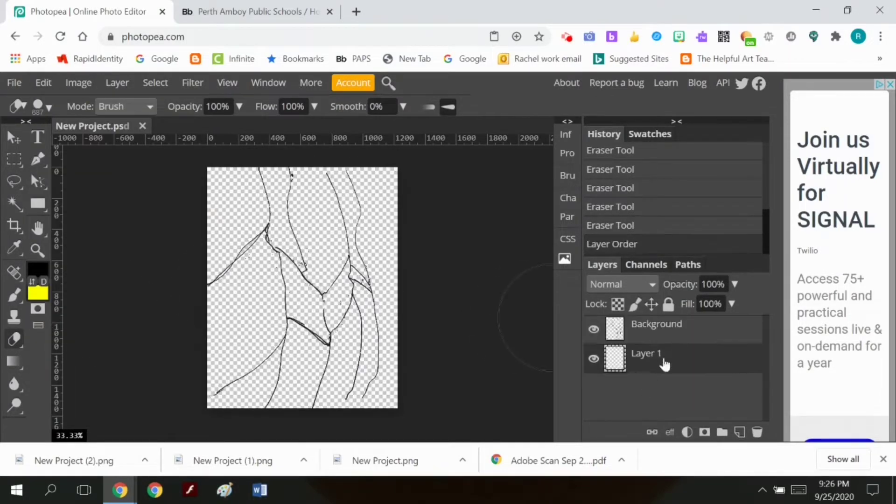
click(44, 83)
click(60, 314)
click(276, 289)
Step: Erase stray marks around the left and right edges of the line drawing on the Background layer
click(667, 330)
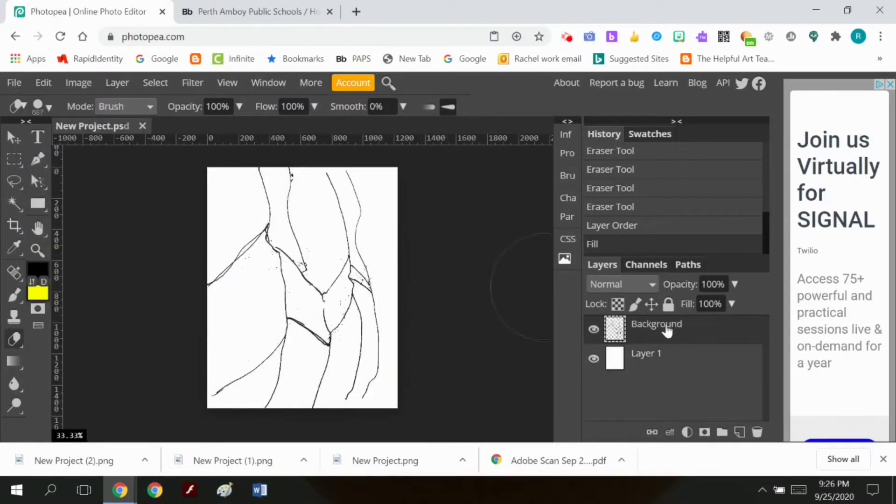
click(421, 243)
click(421, 243)
click(224, 345)
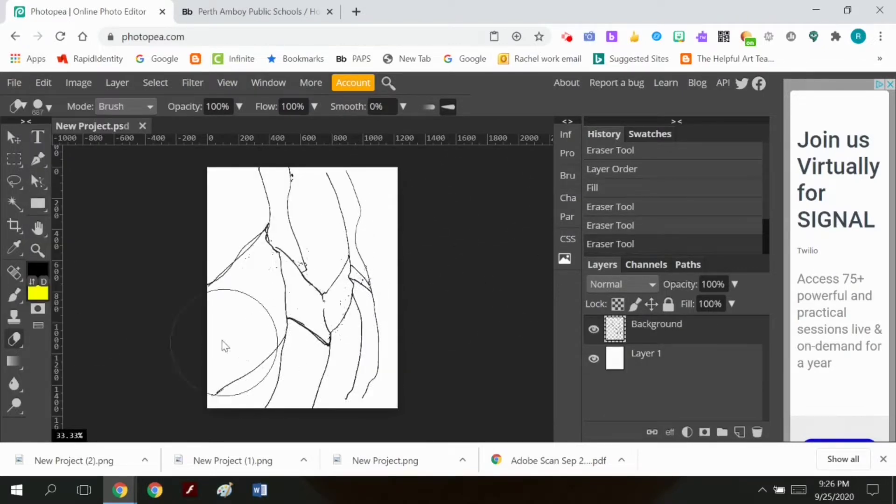
click(196, 200)
click(157, 84)
click(117, 187)
click(159, 86)
click(96, 250)
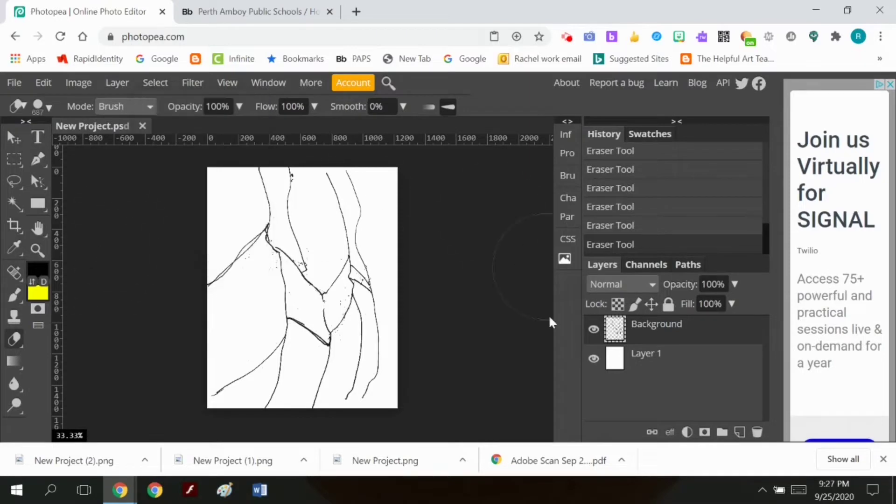
click(429, 239)
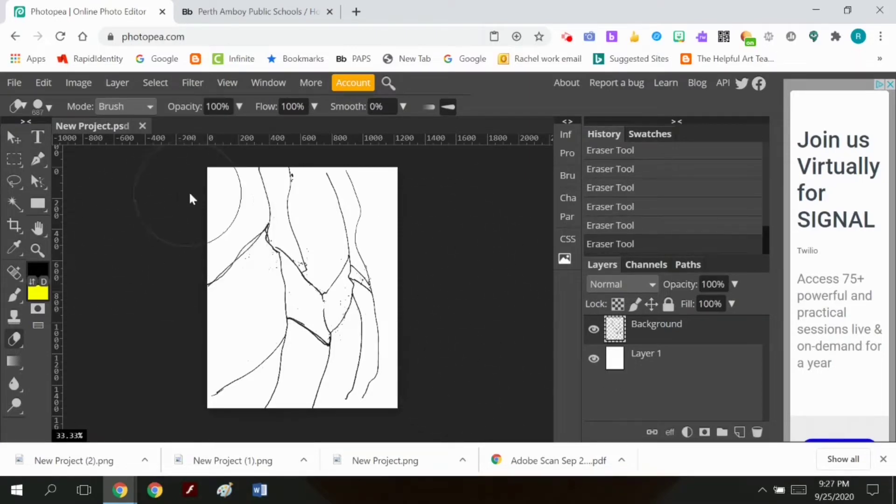
Step: Stretch the line drawing vertically past the top and bottom canvas edges with Free Transform, hiding the white layer during the change
click(594, 358)
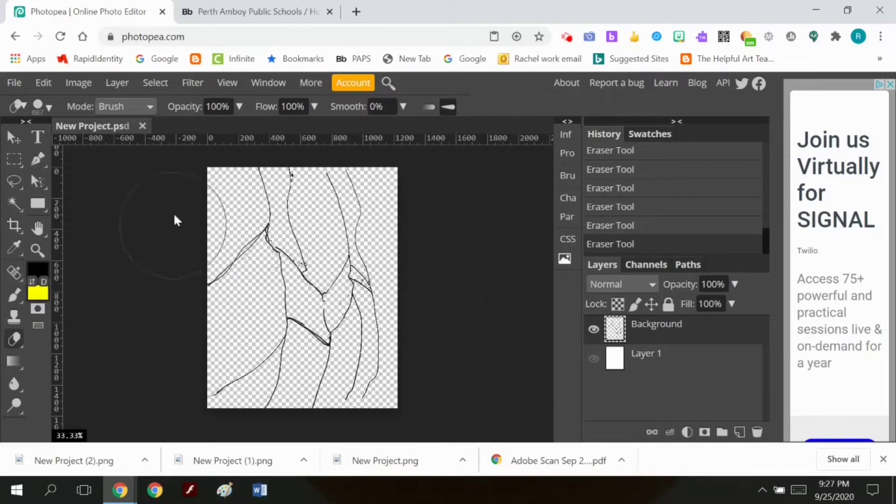
click(53, 85)
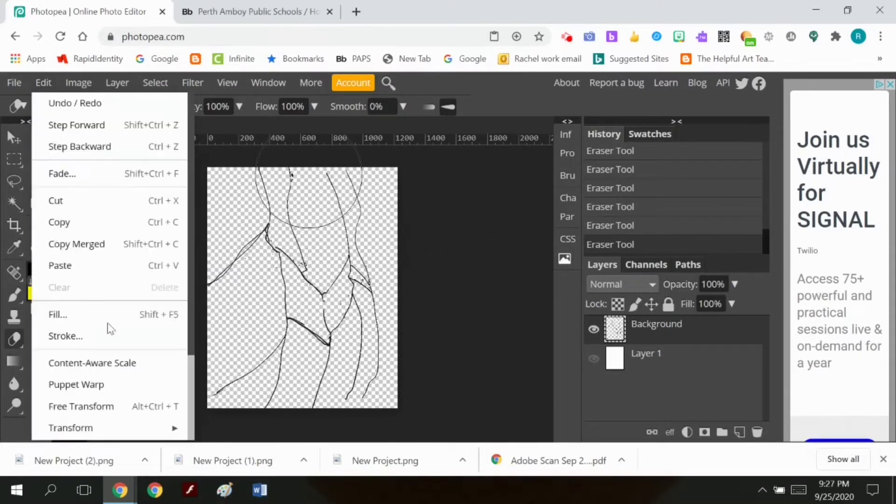
mouse_move(79, 426)
click(253, 267)
drag(299, 413, 301, 428)
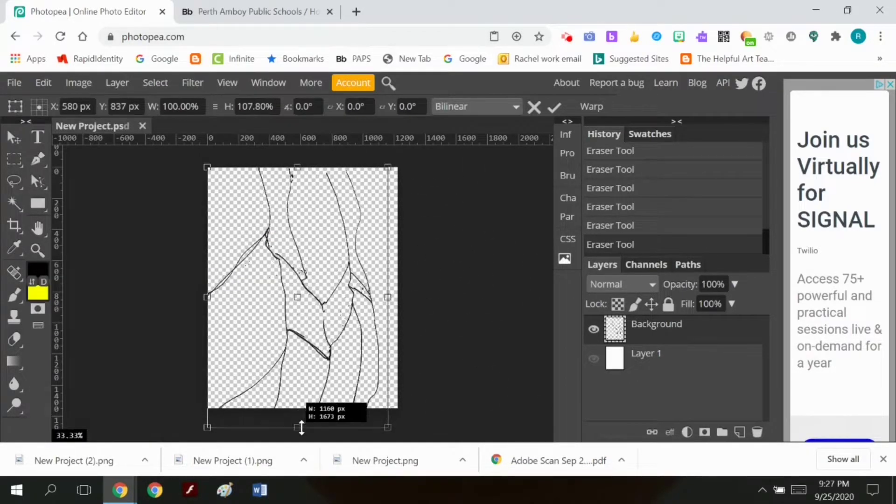
drag(296, 164, 296, 159)
click(554, 107)
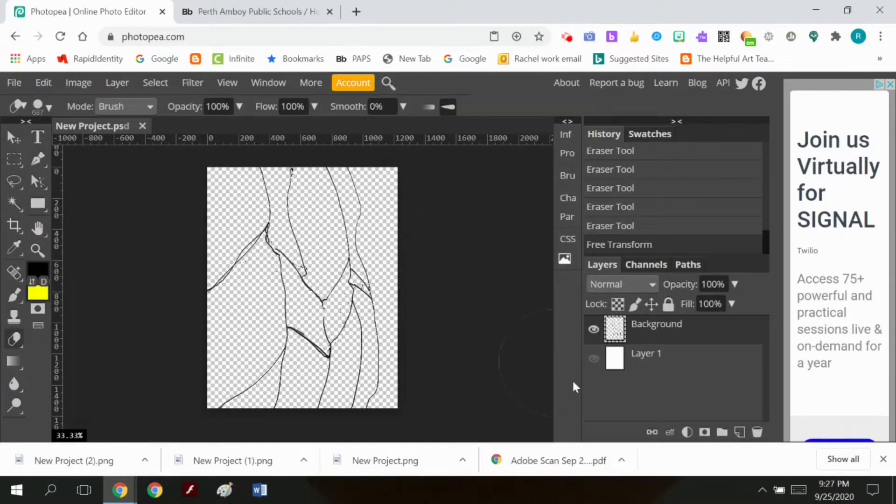
click(593, 358)
Step: Export the line drawing as a 1224 × 1552 px JPG and close its project without saving it
click(14, 82)
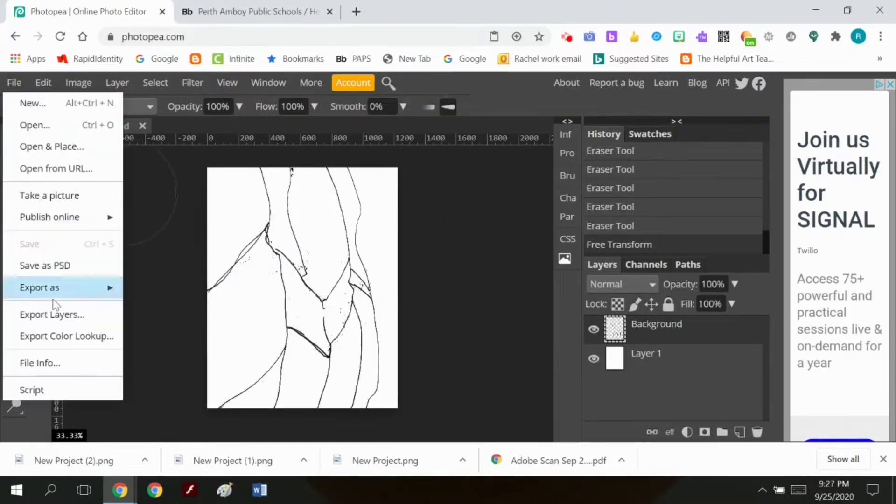
mouse_move(52, 288)
click(167, 306)
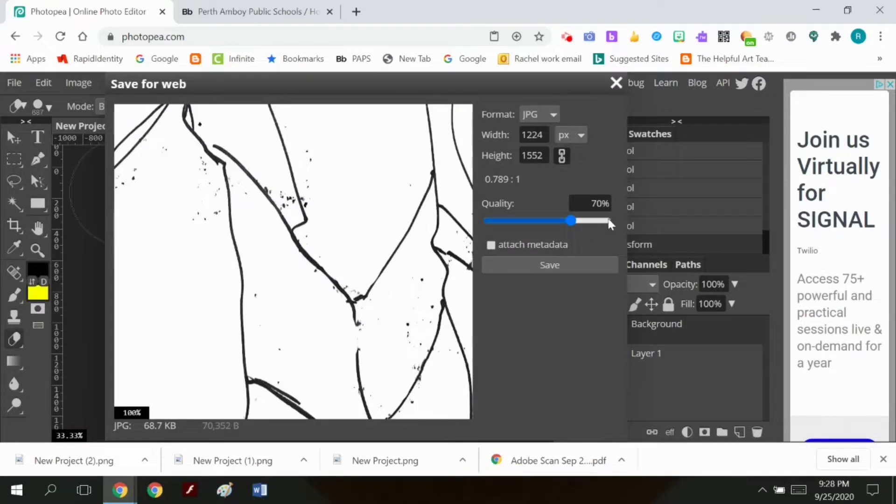
click(562, 266)
click(142, 126)
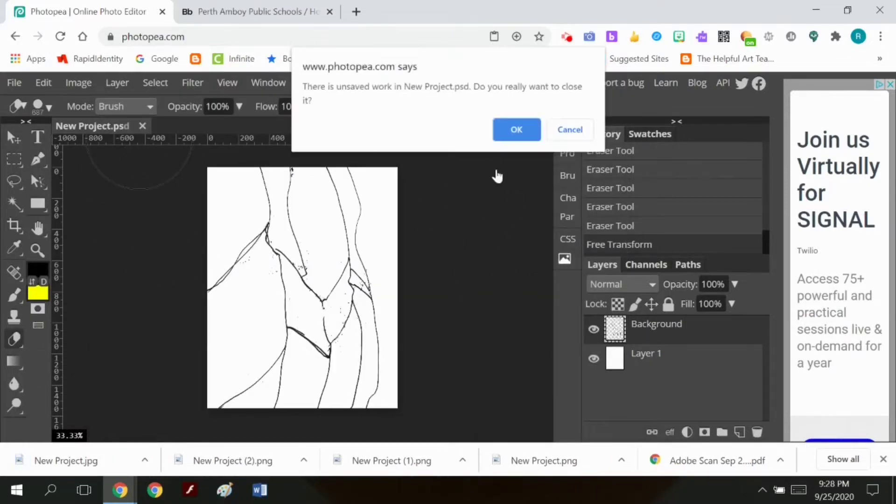
click(570, 129)
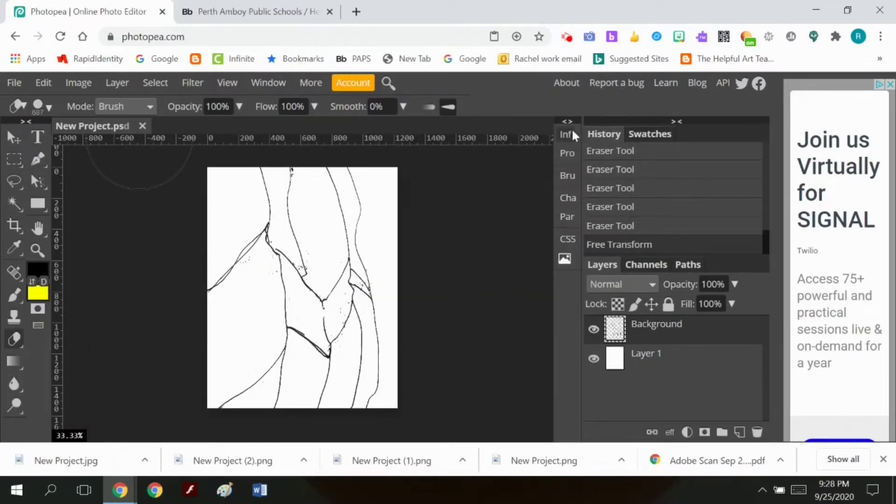
click(142, 126)
click(503, 122)
Step: Open the Downloads folder in File Explorer and filter it to files modified today
click(817, 11)
mouse_move(117, 498)
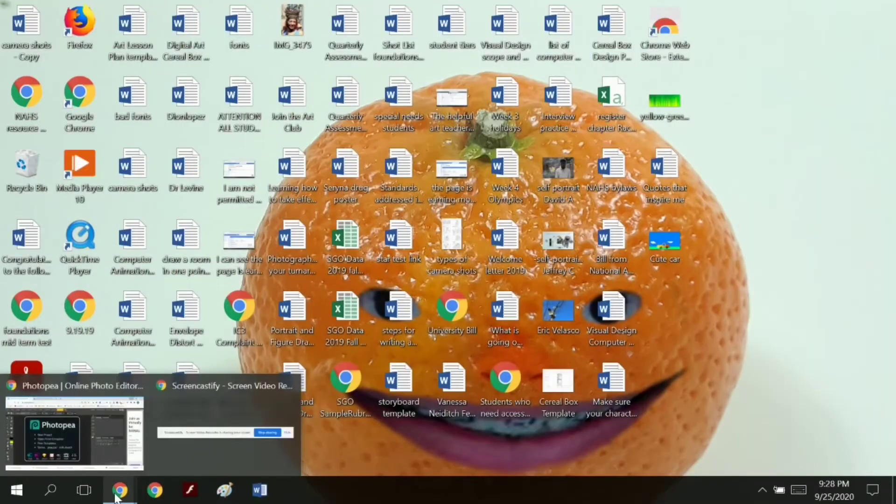
click(50, 489)
text(down)
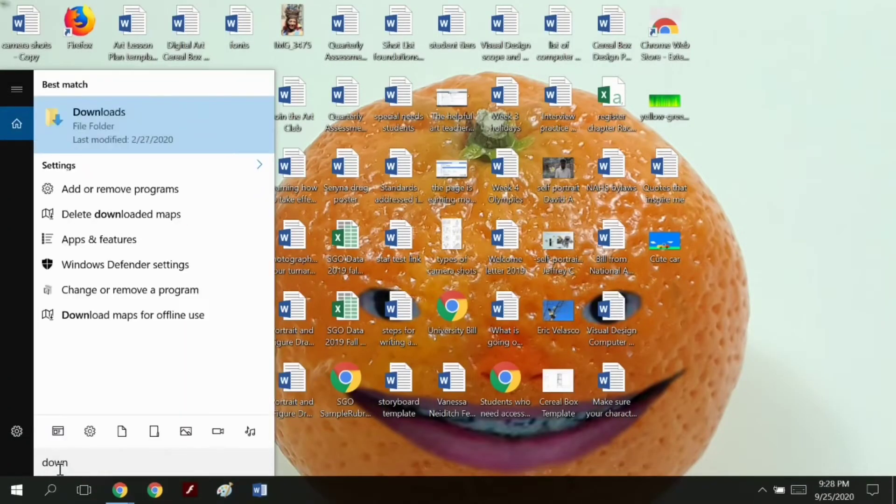
click(86, 119)
click(457, 45)
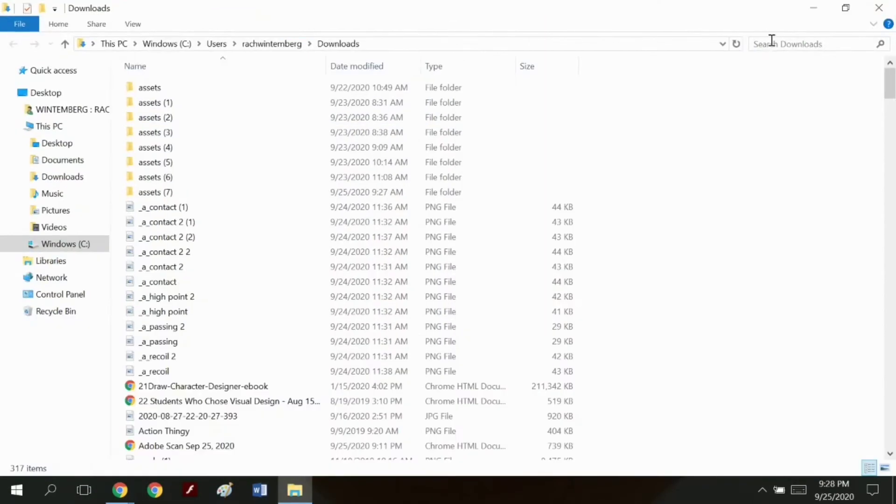
click(140, 27)
click(146, 44)
click(793, 43)
click(790, 66)
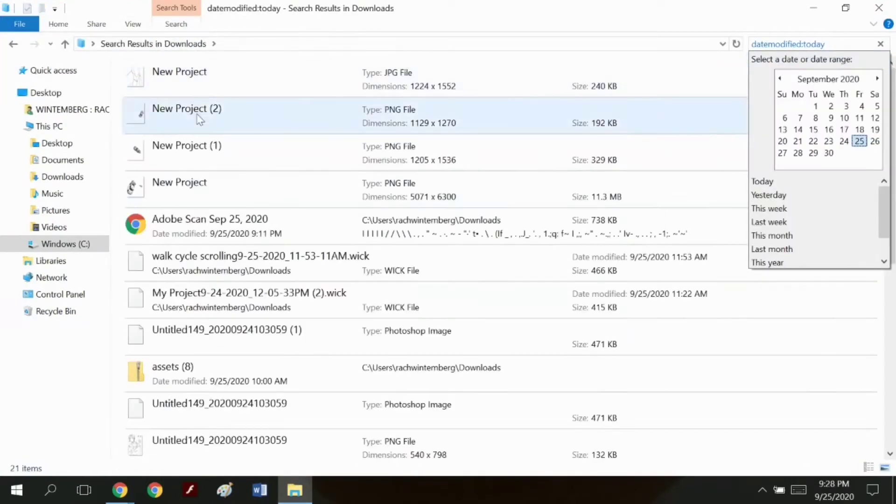
Step: Open the exported New Project JPG and the three New Project PNGs to check how each image looks
click(226, 76)
double_click(226, 76)
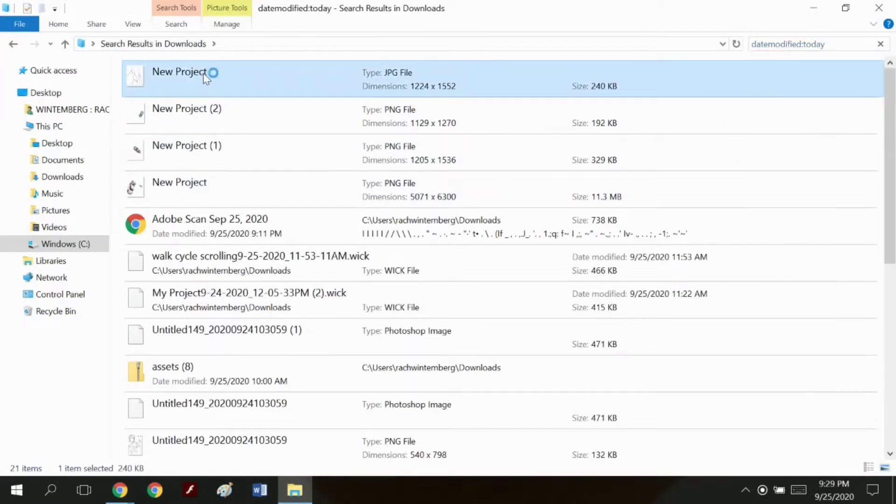
drag(627, 397, 603, 399)
double_click(202, 120)
double_click(196, 154)
double_click(226, 200)
click(674, 11)
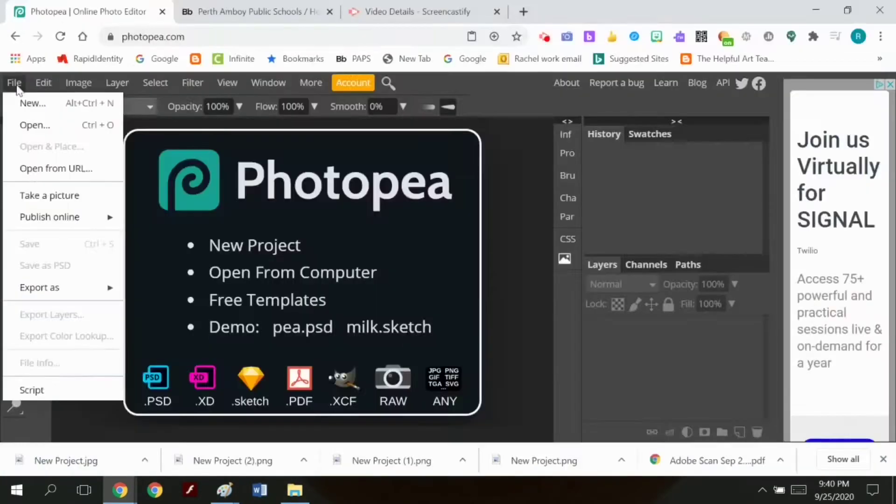
Step: Open the two-car New Project PNG in Photopea, filtering the Downloads files to those modified today
click(29, 122)
click(792, 32)
click(793, 46)
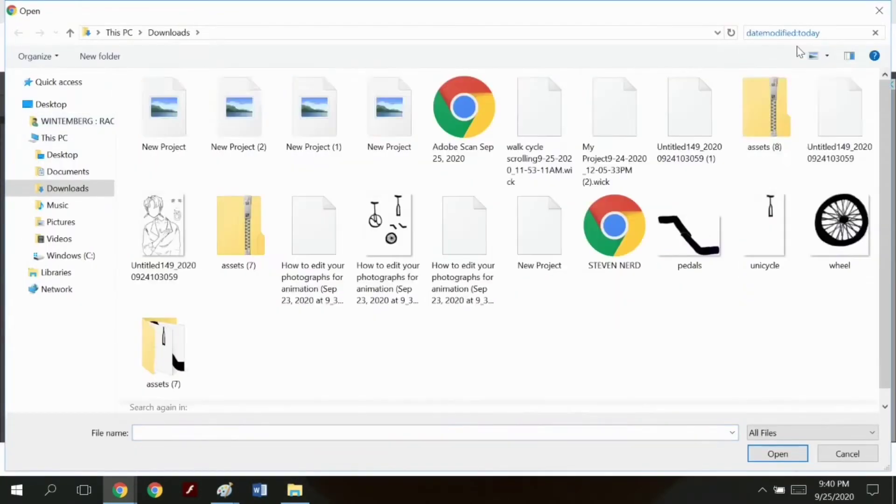
click(390, 110)
click(777, 453)
Step: Rotate the two-car image 90° counterclockwise and erase stray marks in the transparent area around the large car
click(79, 82)
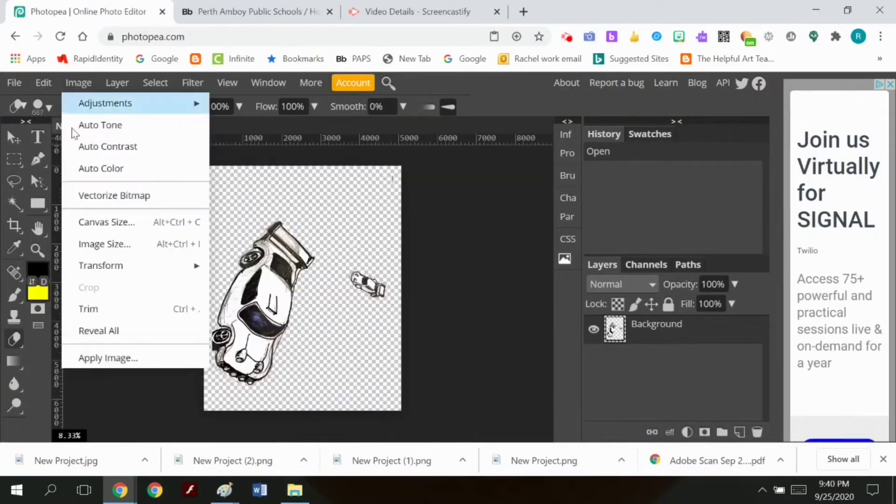
mouse_move(128, 266)
click(269, 289)
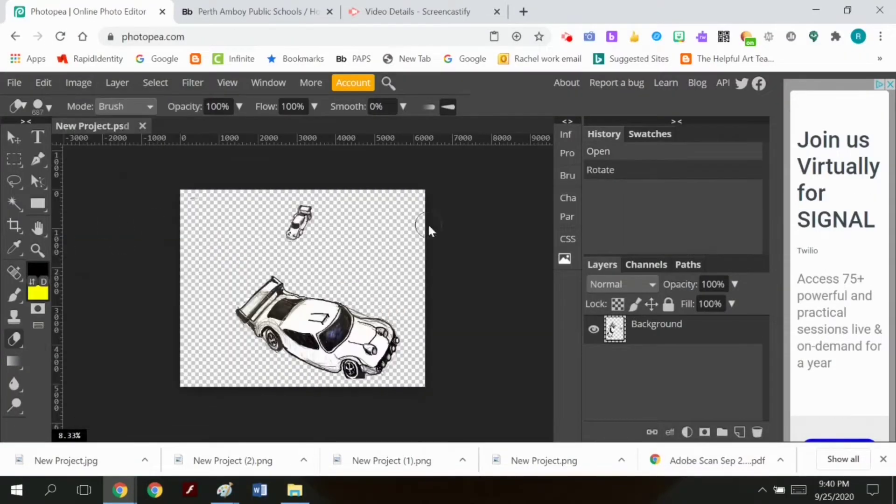
drag(345, 265, 493, 322)
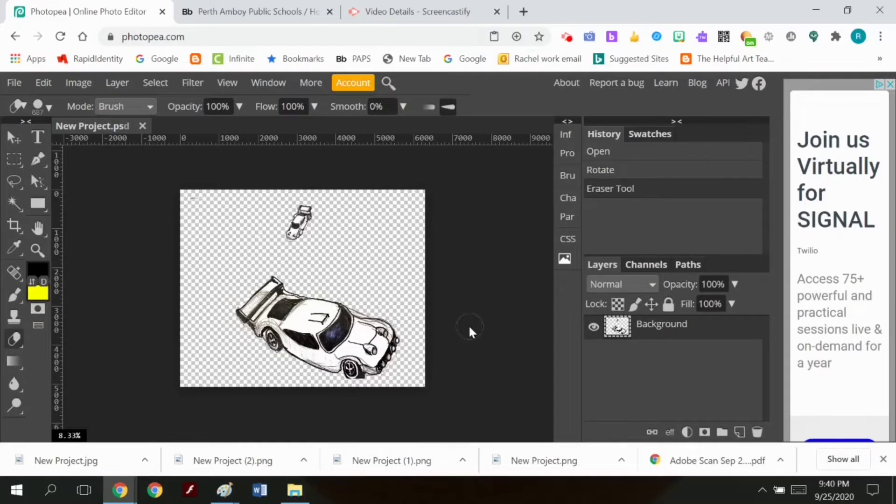
Step: Select the small car with a rectangular selection, cut it from the Background layer and paste it onto a new layer
click(14, 159)
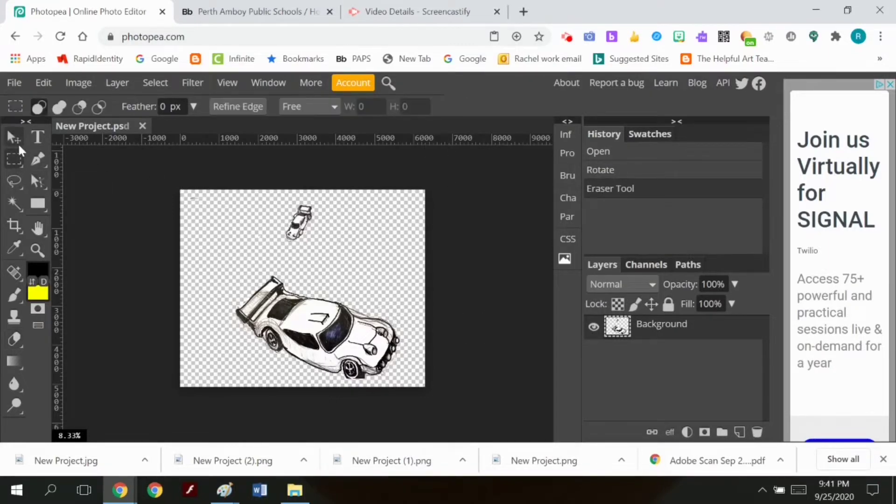
drag(274, 189, 325, 253)
click(44, 83)
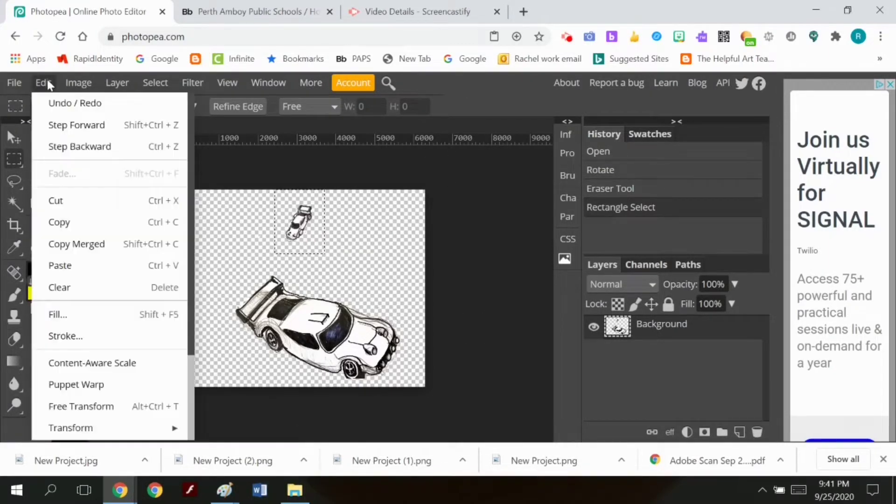
click(60, 286)
click(43, 83)
click(66, 262)
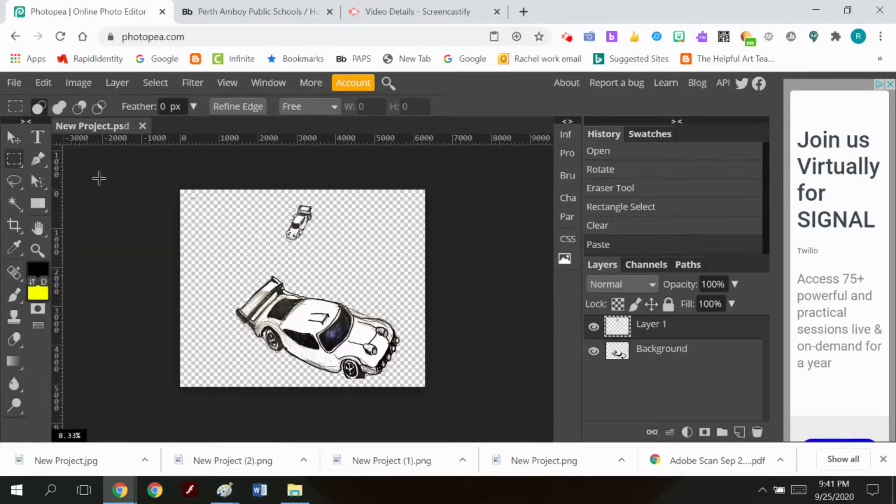
Step: Move the small car on Layer 1 up and slightly right, closer to the canvas's upper edge
click(14, 140)
drag(272, 242, 281, 233)
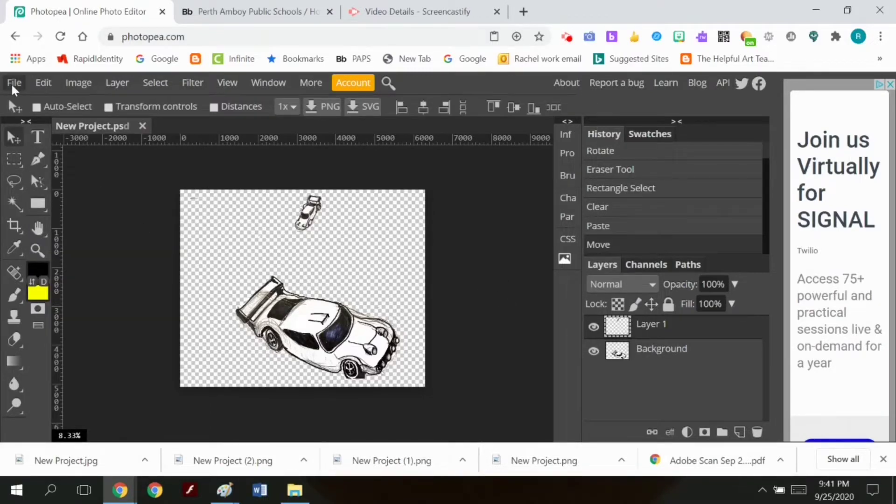
Step: Open the New Project (2) PNG from the Downloads files modified today
click(14, 82)
click(91, 145)
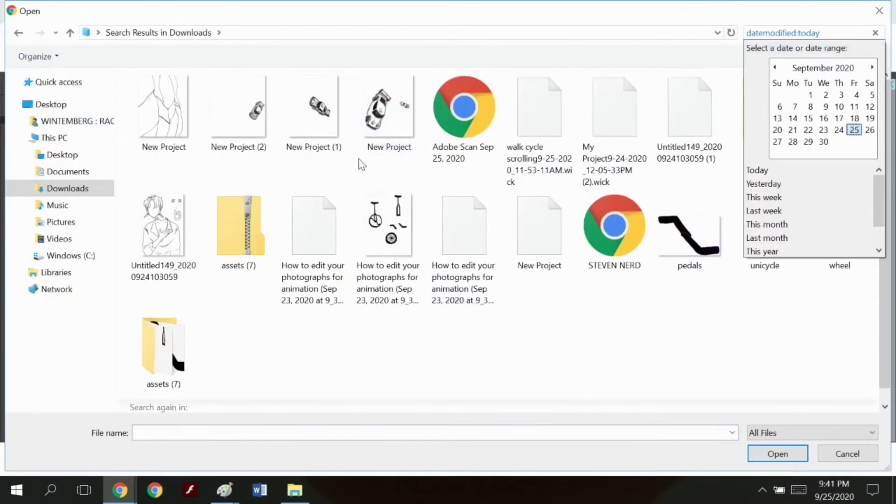
click(239, 112)
double_click(239, 112)
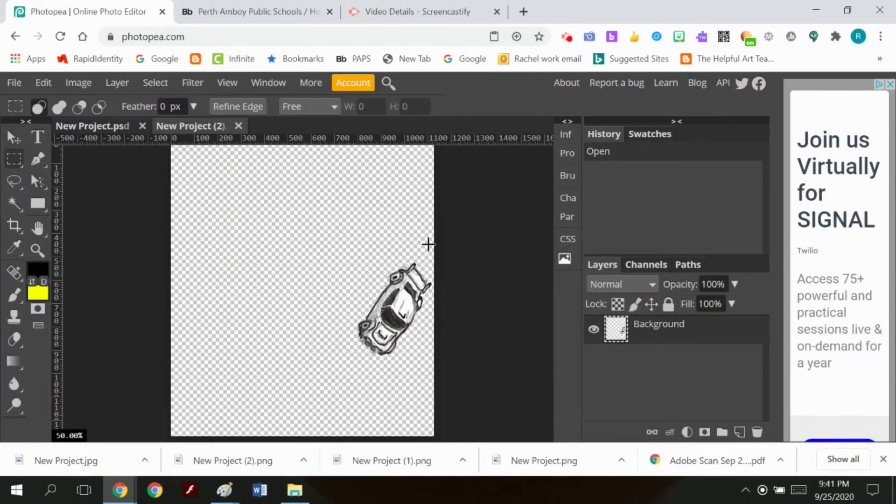
Step: Cut the car from New Project (2) with a rectangular selection and paste it onto a new layer in the two-car document
mouse_move(351, 233)
mouse_down()
mouse_move(414, 372)
mouse_move(437, 377)
mouse_up()
click(44, 83)
click(56, 286)
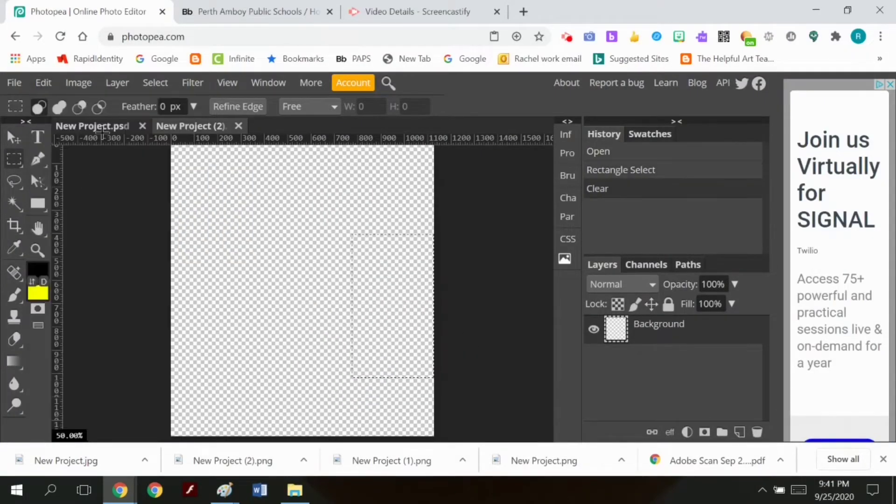
click(101, 133)
click(44, 83)
click(60, 265)
Step: Rotate the pasted car with two 90° turns and Free Transform, and move it beside the small car near the upper edge
click(44, 83)
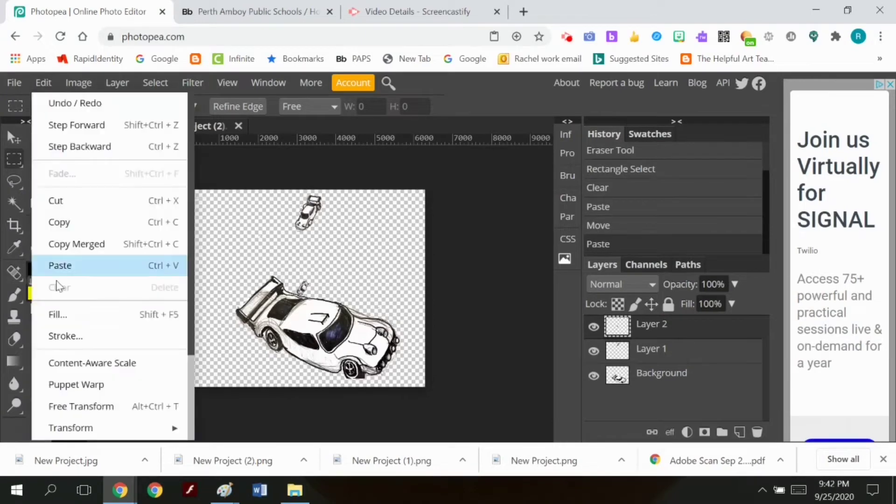
mouse_move(171, 427)
click(279, 343)
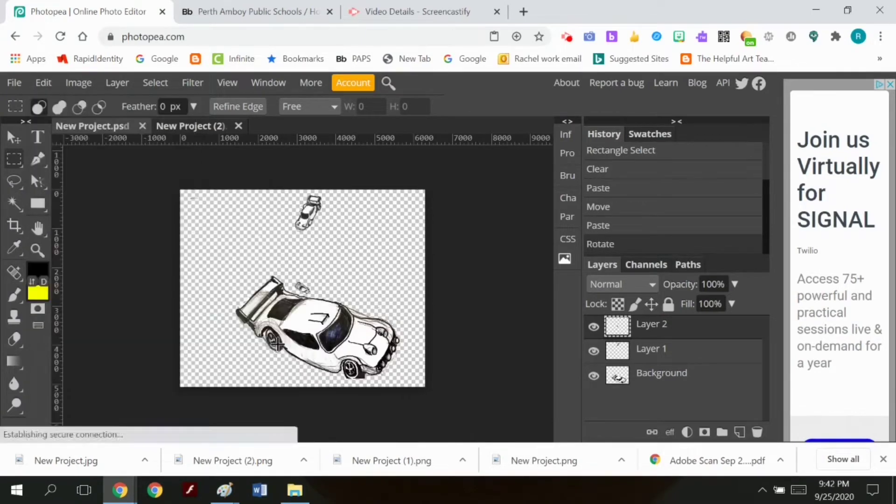
click(43, 83)
click(286, 345)
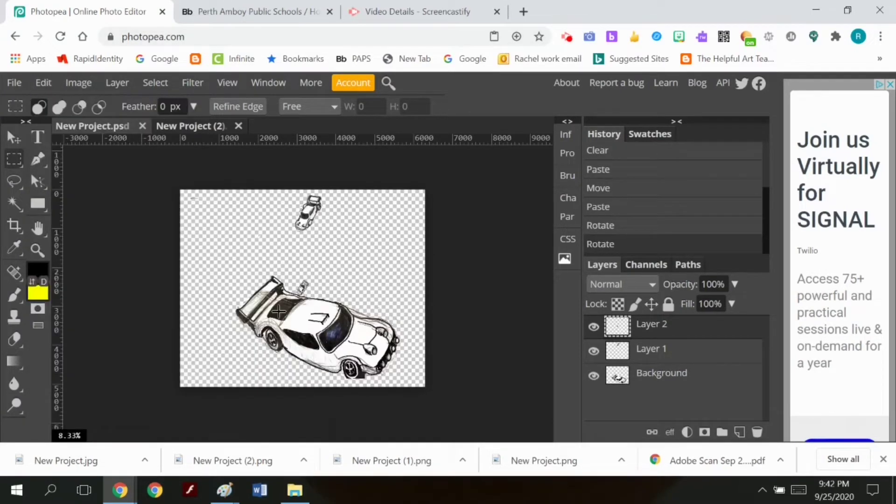
click(43, 83)
click(112, 407)
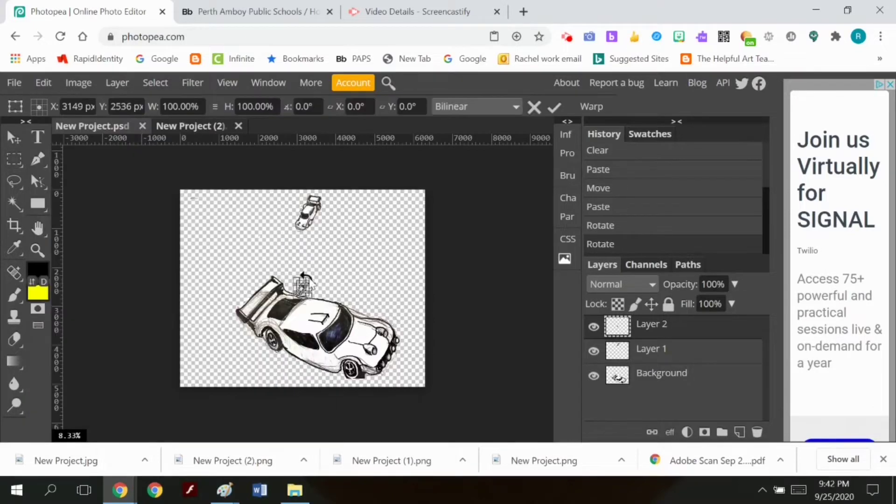
click(554, 107)
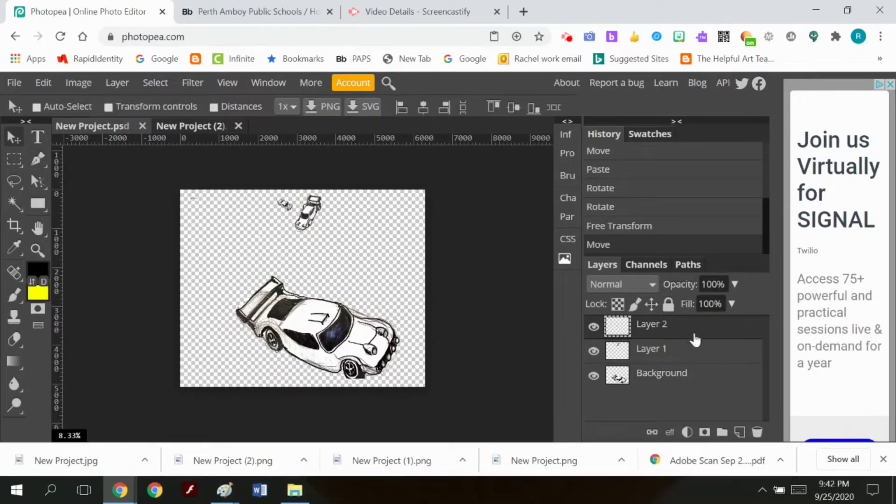
Step: Move the Layer 1 car left so it overlaps the tiny car, and reorder Layer 1 above Layer 2
click(674, 351)
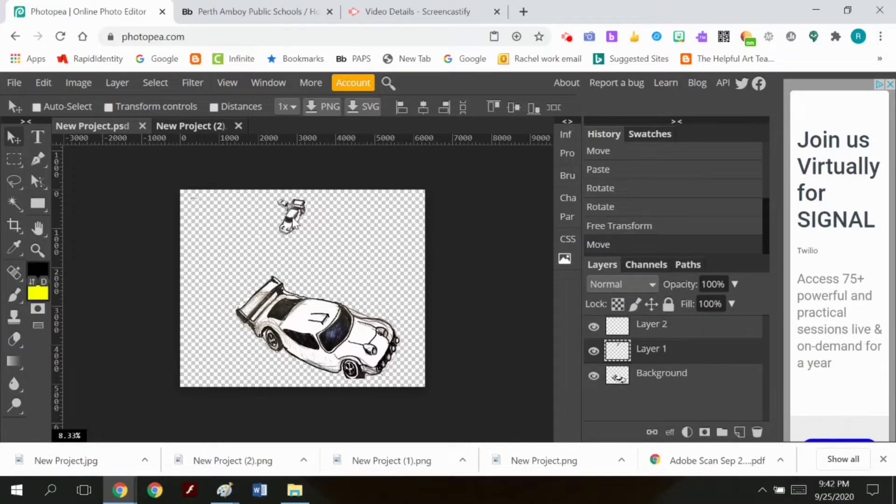
drag(293, 219, 292, 220)
drag(646, 350, 665, 323)
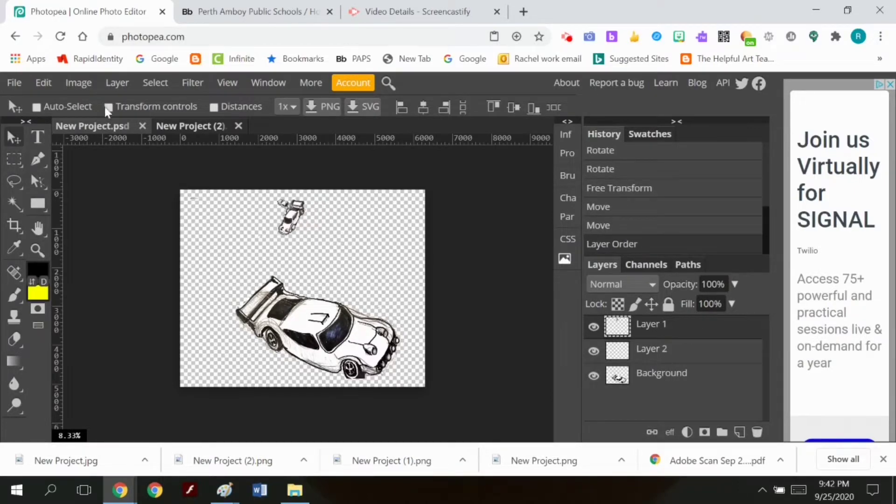
Step: Open the New Project (2) PNG again and cut its car out with a rectangular selection
click(14, 83)
click(35, 122)
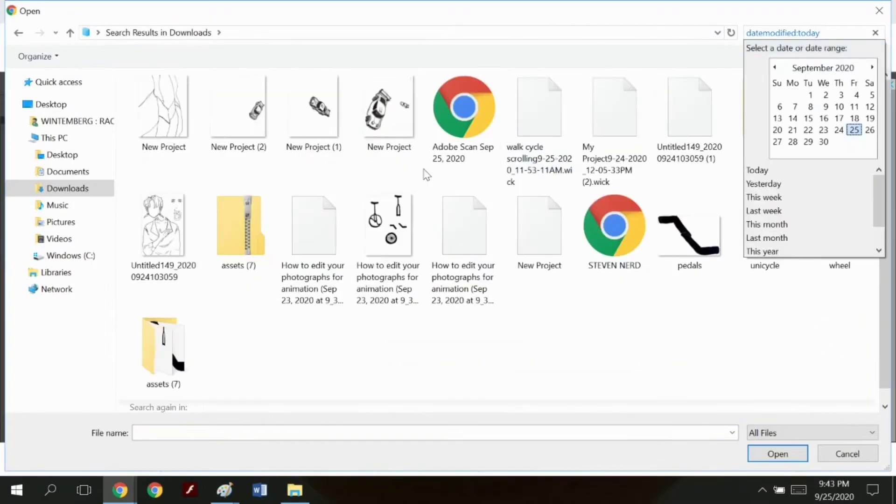
double_click(238, 109)
click(14, 158)
mouse_move(348, 238)
mouse_down()
mouse_move(397, 357)
mouse_move(436, 376)
mouse_up()
click(44, 83)
click(51, 286)
Step: Close the New Project (2) documents and paste the cut car onto another new layer in the two-car document
click(334, 126)
click(516, 129)
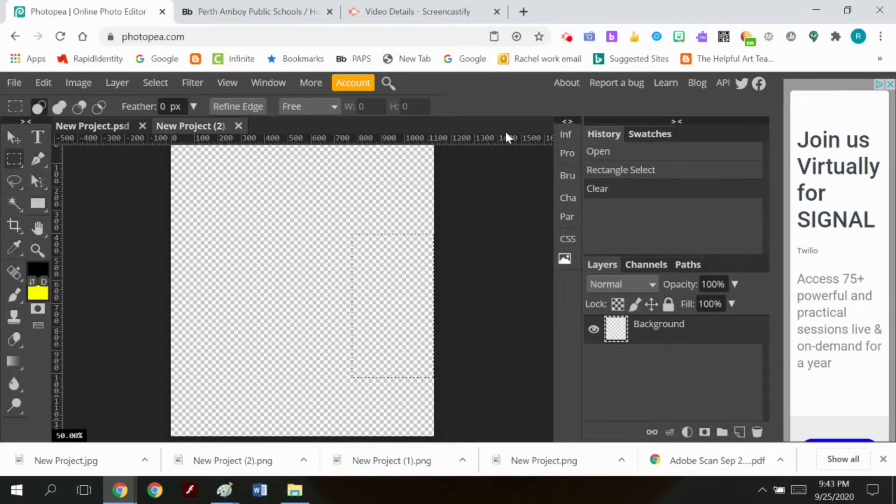
click(238, 126)
key(Return)
click(43, 83)
click(88, 264)
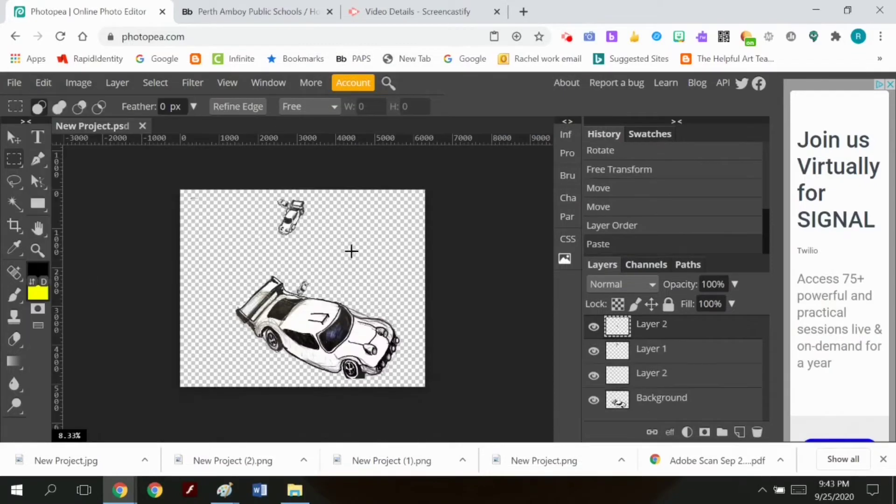
Step: Open the New Project JPG line drawing from the Downloads files modified today
click(43, 83)
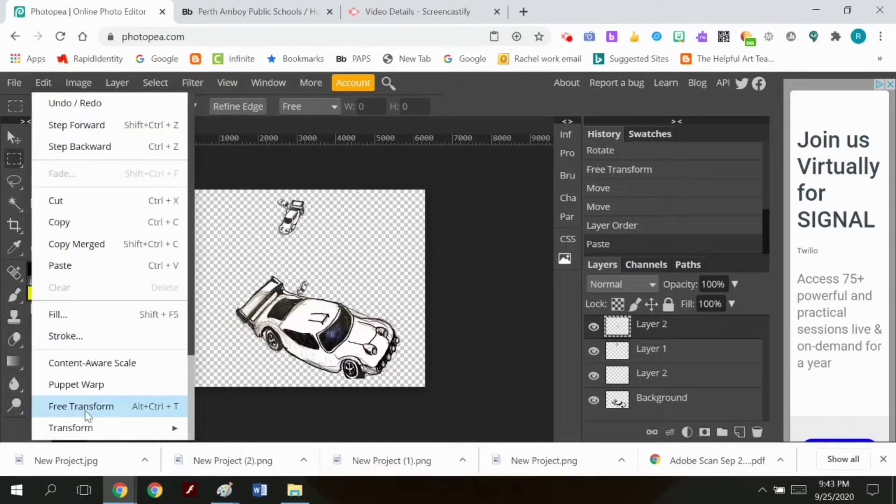
click(14, 82)
click(53, 126)
click(769, 31)
click(775, 47)
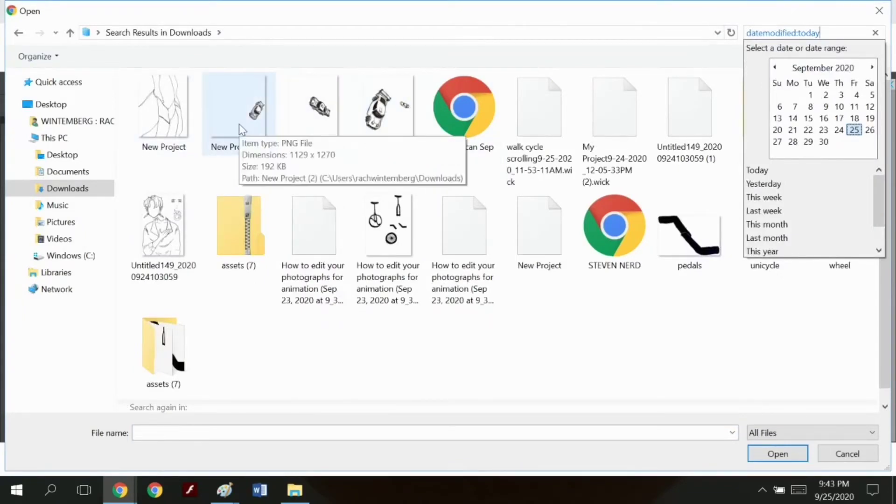
double_click(175, 107)
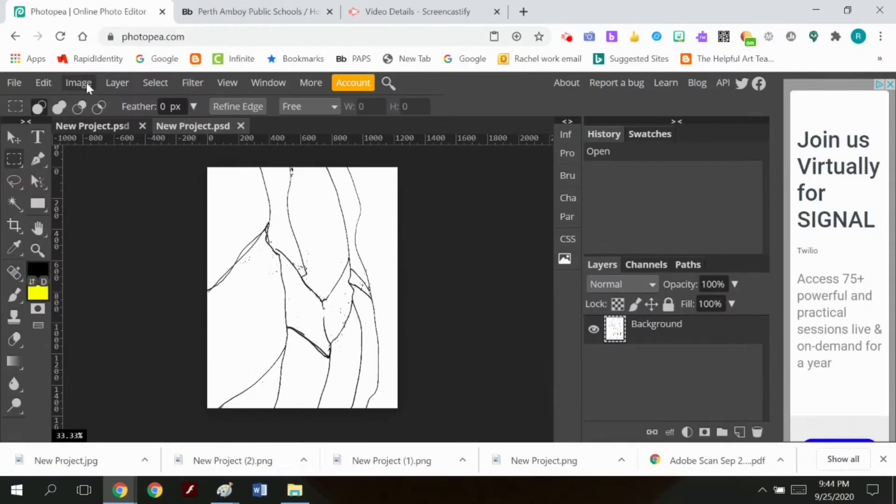
Step: Copy the entire line drawing, make Background the active layer in the two-car document, and return to the drawing
click(155, 83)
click(167, 103)
click(41, 85)
click(79, 221)
click(92, 126)
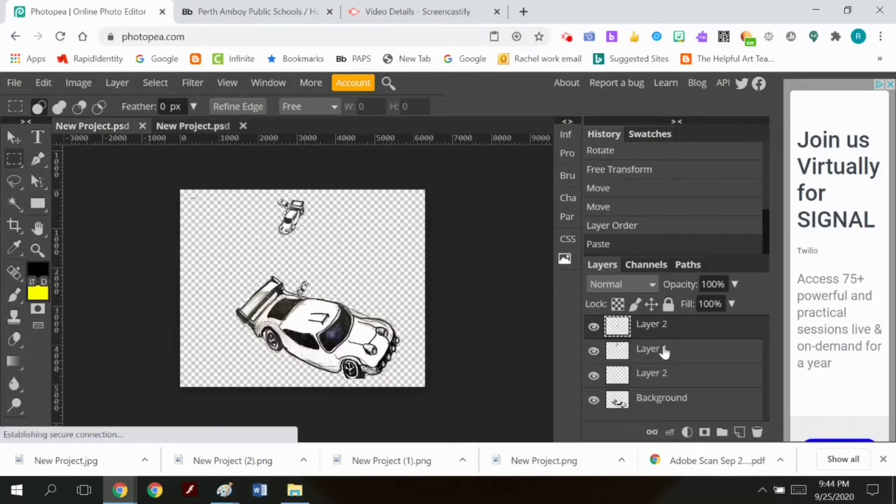
click(668, 400)
click(241, 126)
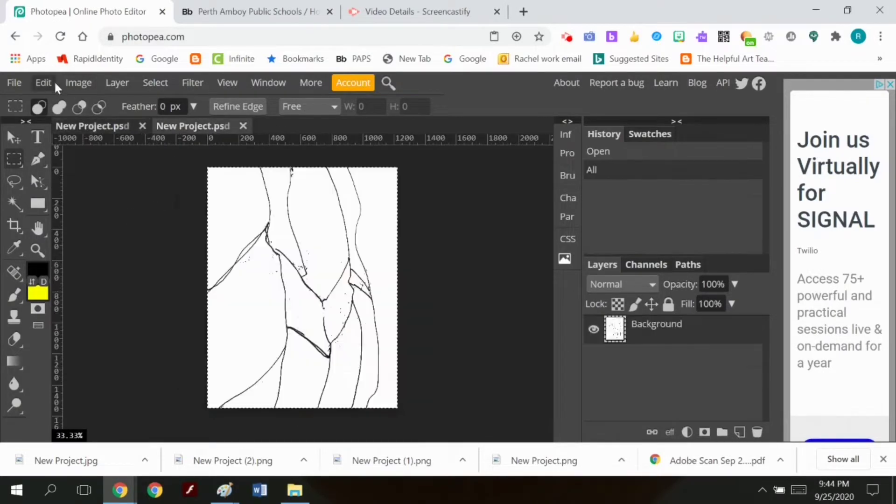
click(44, 83)
mouse_move(70, 426)
click(256, 340)
key(ctrl+z)
Step: Rotate the whole line drawing image 90° counterclockwise and clear the selection
click(79, 82)
mouse_move(125, 264)
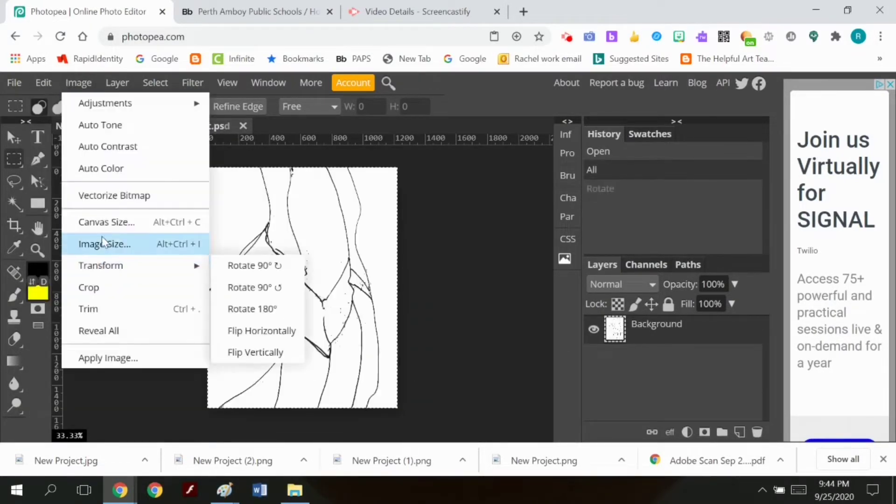
click(247, 287)
key(ctrl+d)
Step: Copy a rectangular selection of the rotated drawing into the two-car document and place its layer beneath Background
drag(182, 193, 405, 382)
click(43, 82)
click(61, 220)
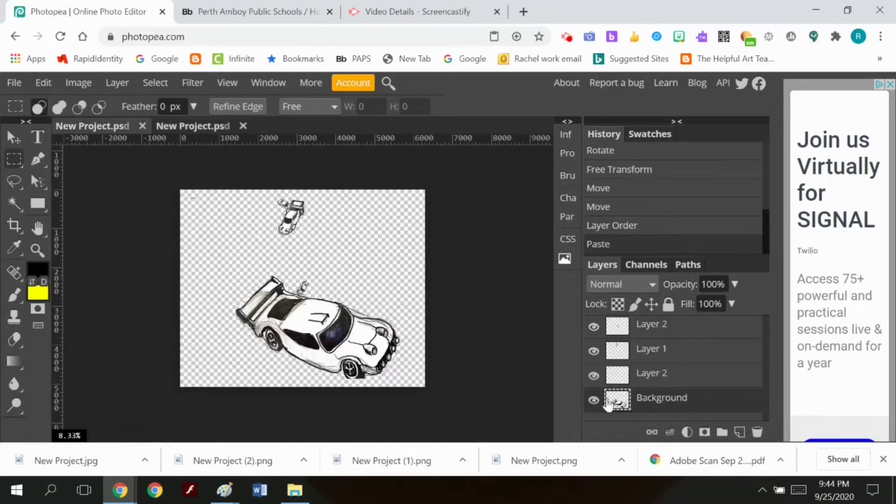
click(40, 81)
click(68, 270)
scroll(714, 350, down, 1)
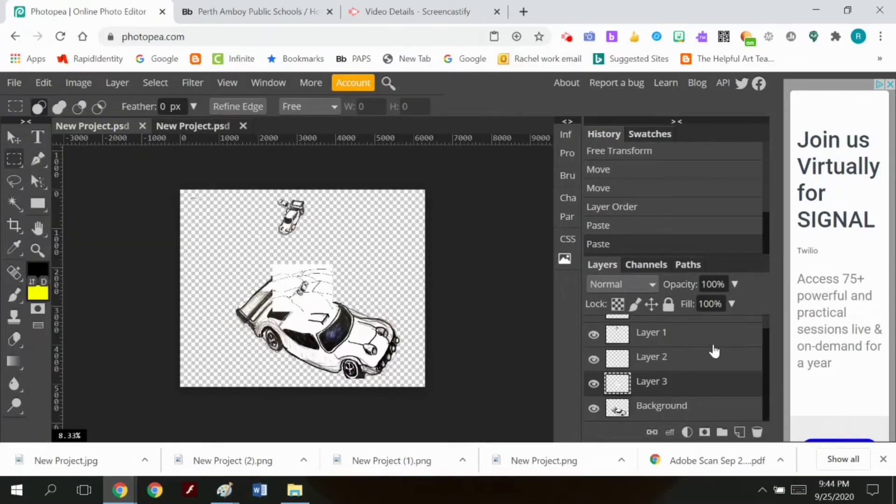
drag(639, 390, 626, 417)
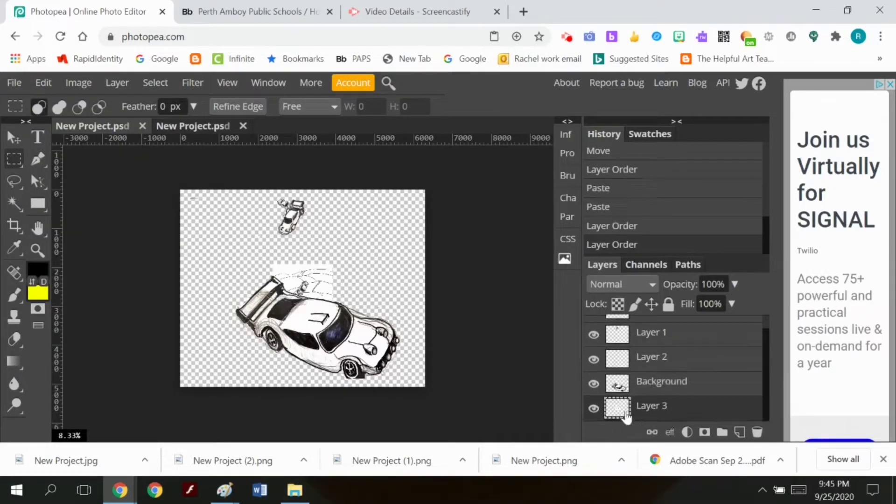
Step: Scale the line drawing on Layer 3 to 477.84% so it covers the whole canvas, and apply the transform
click(42, 84)
mouse_move(70, 426)
click(261, 267)
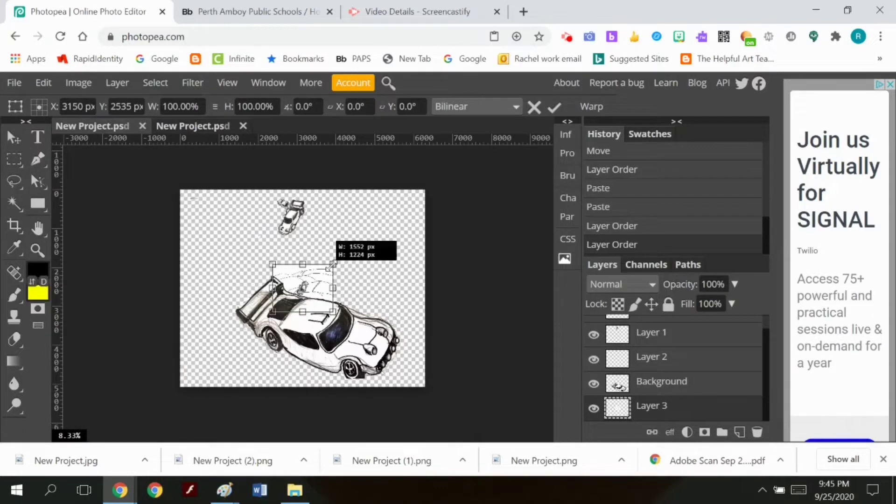
drag(333, 264, 445, 177)
drag(274, 311, 158, 401)
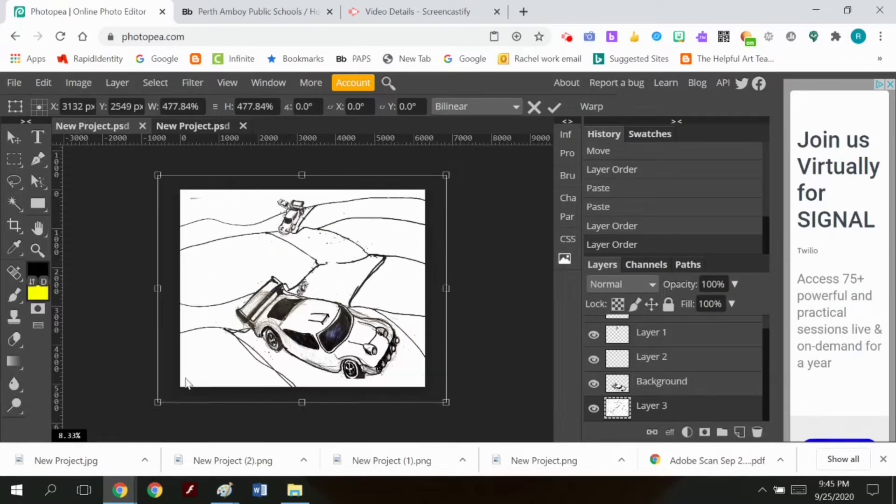
key(Return)
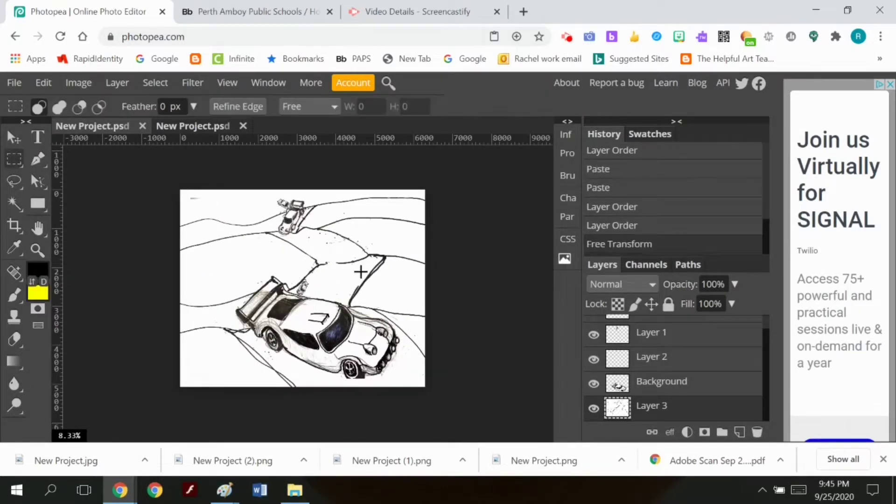
Step: Identify the tiny car on the Layer 2 directly above Background and move it down onto the road
scroll(642, 357, up, 1)
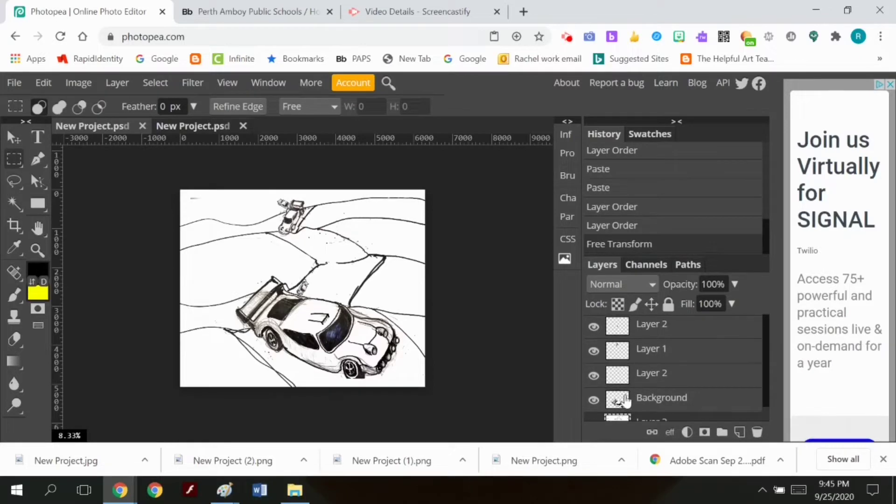
click(621, 376)
click(593, 376)
click(592, 376)
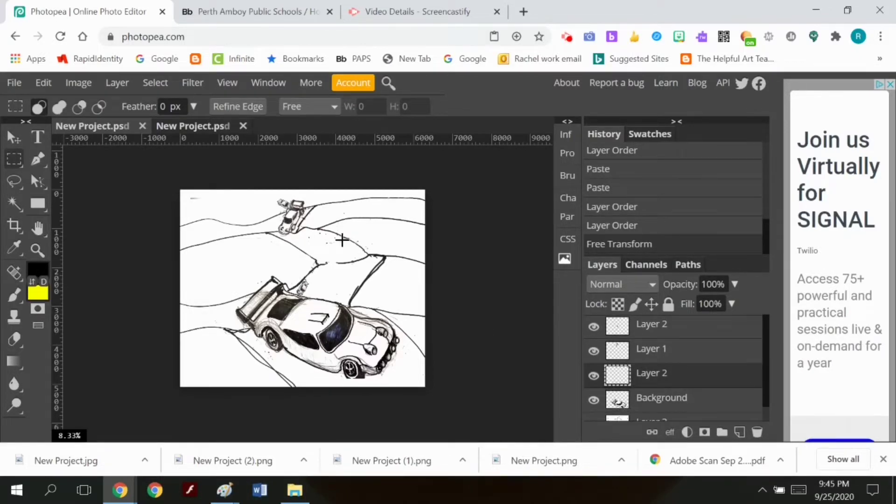
key(v)
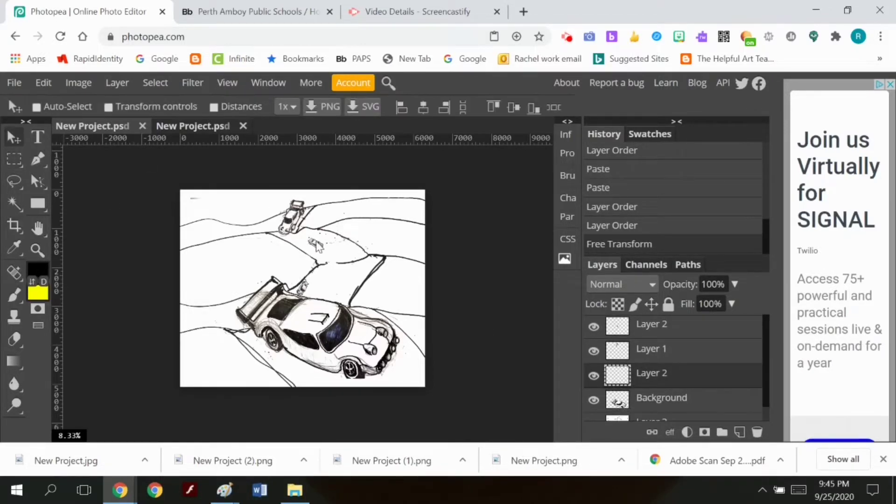
drag(317, 247, 319, 248)
Step: Enlarge the car on the lower Layer 2 with a transform and position it on the upper bend of the road
click(44, 82)
mouse_move(70, 426)
click(226, 363)
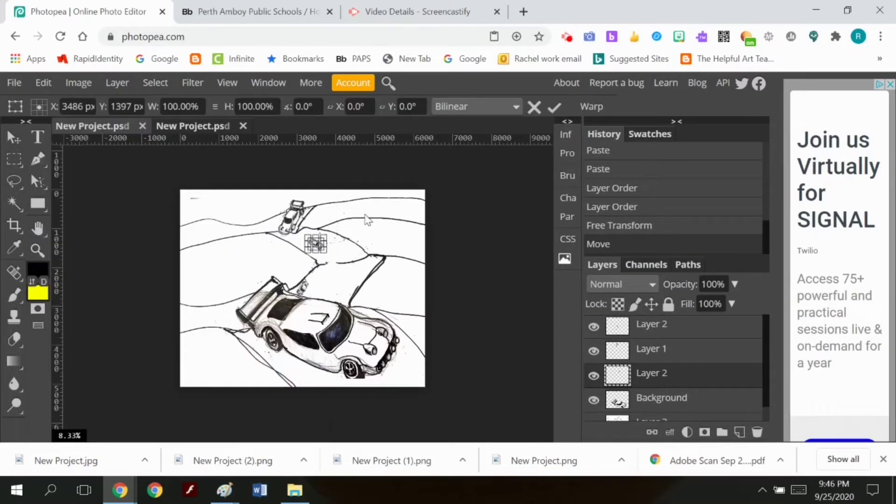
mouse_move(320, 243)
mouse_down()
mouse_move(286, 268)
mouse_move(322, 241)
mouse_up()
click(554, 107)
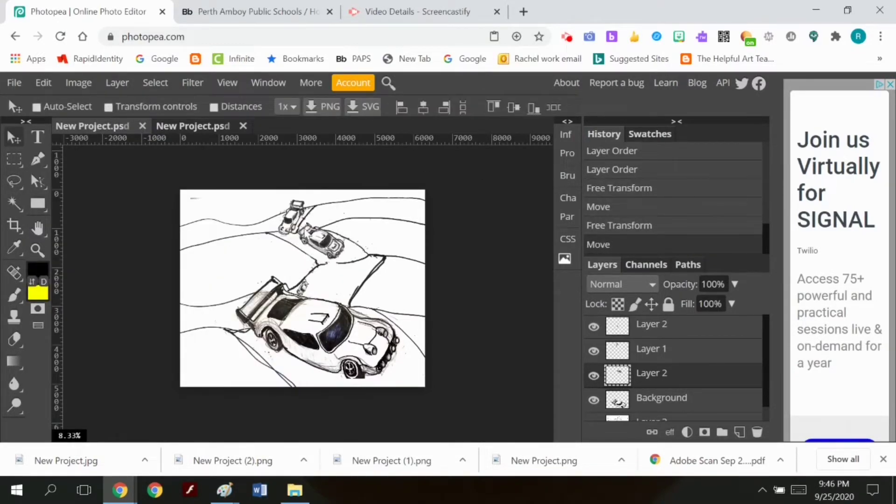
Step: Move the Layer 1 car onto the road just above the large car and scale it to 175.33%
click(663, 359)
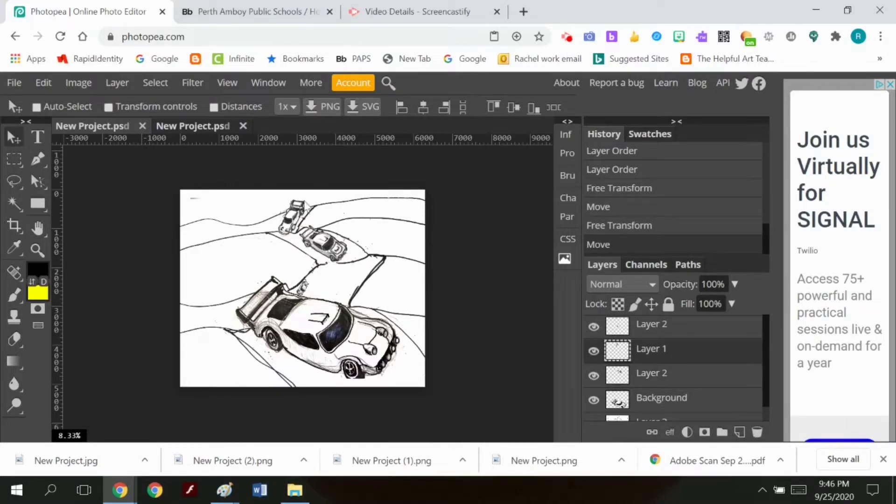
drag(342, 268, 375, 232)
click(43, 83)
mouse_move(116, 427)
click(256, 250)
drag(323, 292, 317, 300)
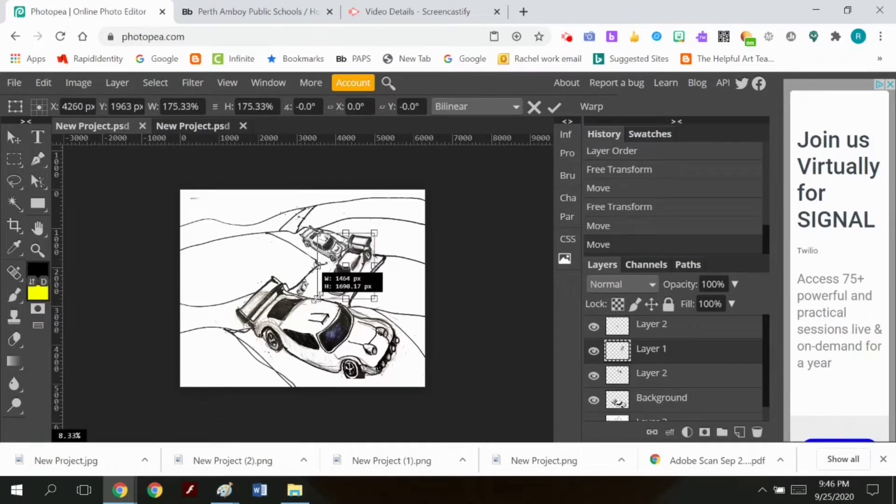
drag(352, 275, 348, 279)
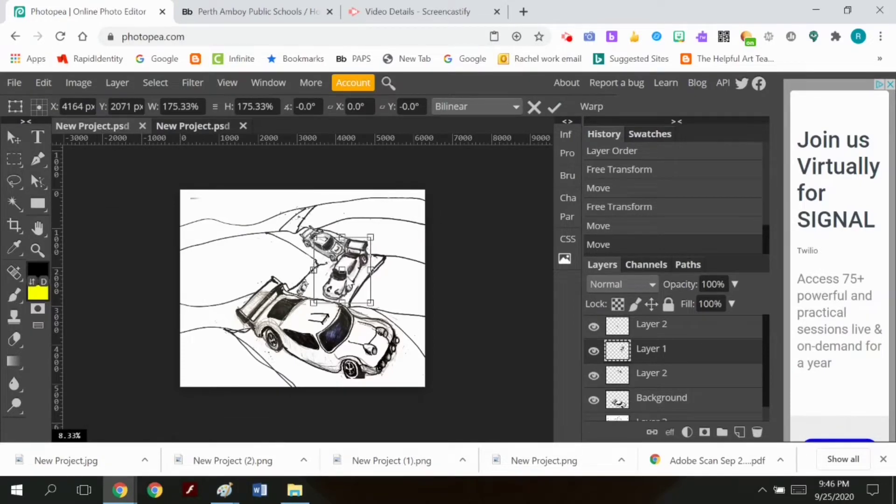
click(555, 107)
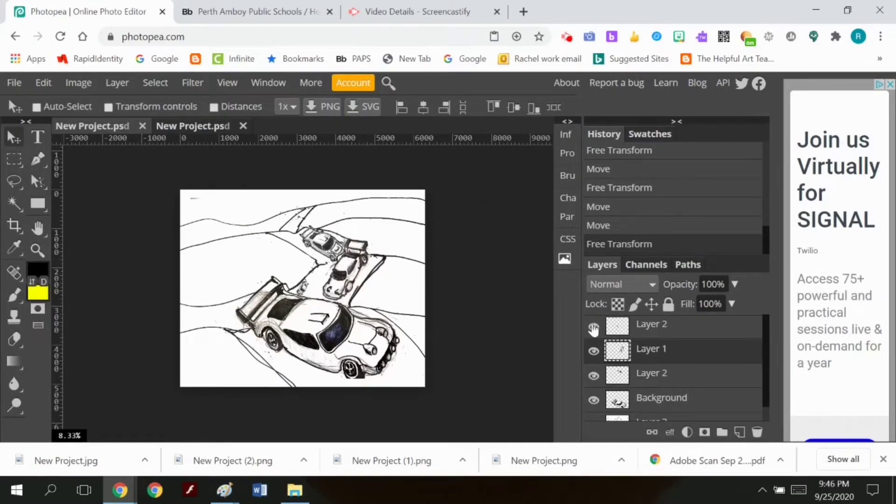
Step: Move the tiny car on the topmost Layer 2 to the empty area above the horizon line
click(616, 326)
drag(304, 284, 272, 201)
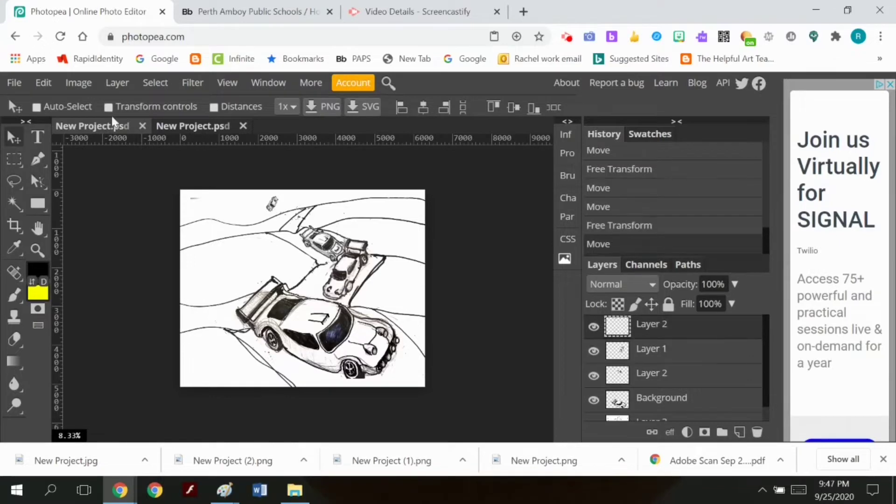
Step: Try flipping the tiny car with the image-wide horizontal flip and undo it
click(80, 82)
mouse_move(121, 265)
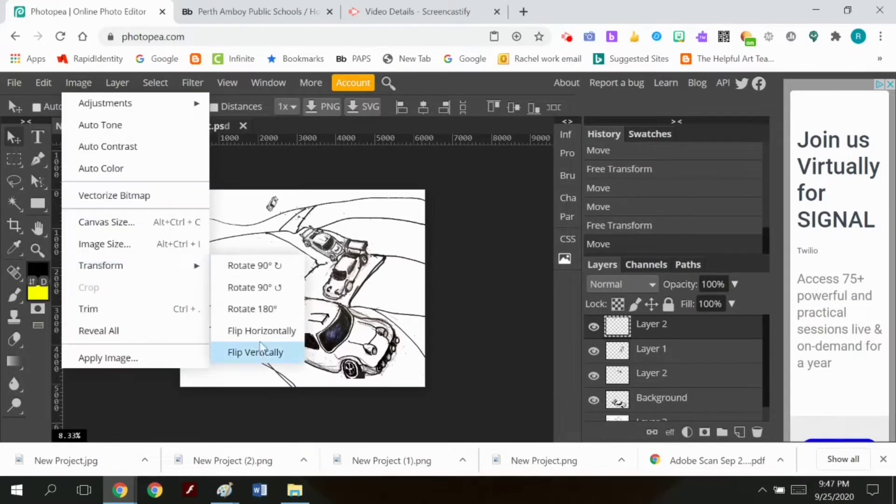
click(265, 332)
key(ctrl+z)
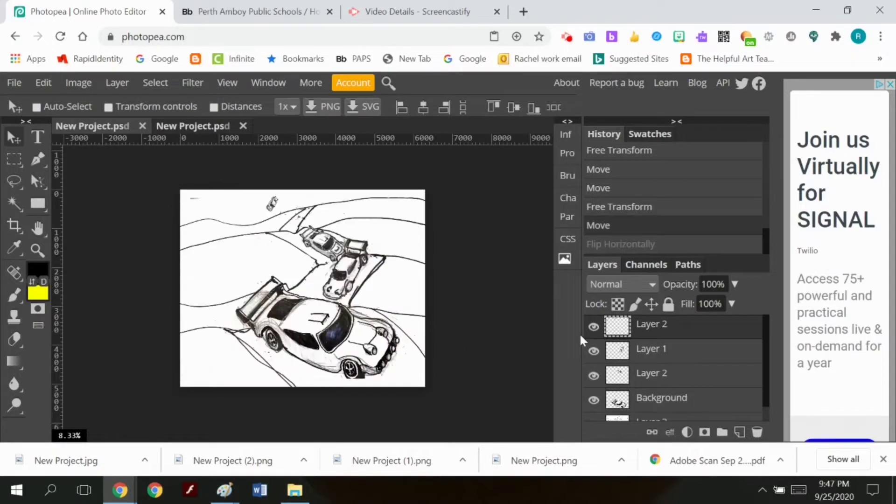
Step: Hide Layer 1, the lower Layer 2, Background and Layer 3 so only the tiny car's layer is shown
click(593, 350)
click(594, 376)
scroll(596, 402, down, 1)
click(594, 378)
scroll(600, 376, up, 1)
Step: Select the tiny car with a rectangular marquee and try flipping it with the image-wide vertical flip
key(m)
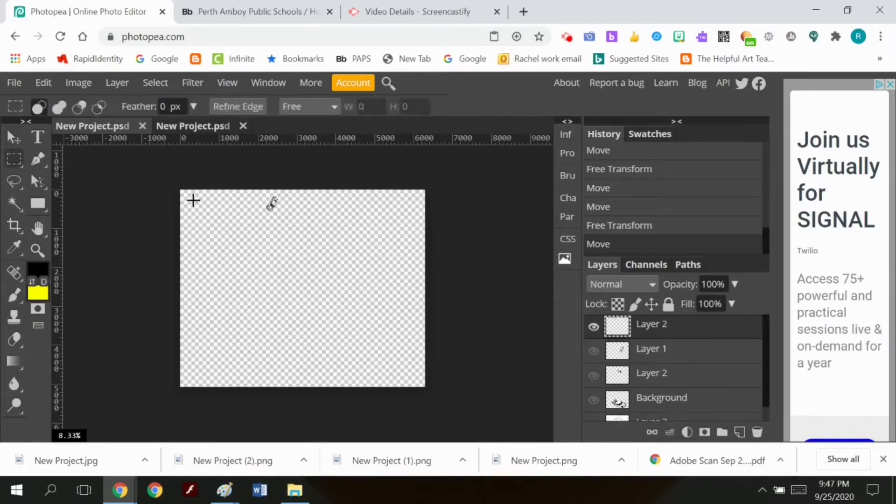
drag(256, 190, 285, 218)
click(79, 83)
mouse_move(107, 264)
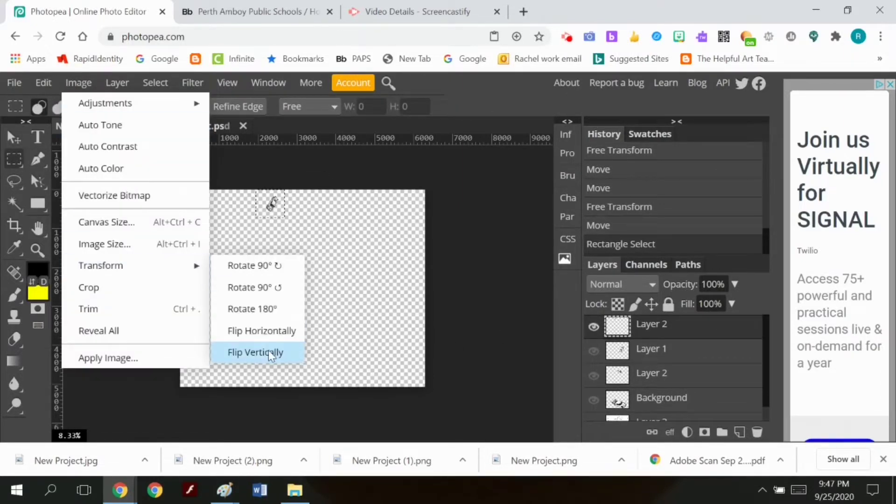
click(268, 351)
Step: Try a horizontal flip on the tiny car's layer, deselect, and try a Warp transform on it
click(44, 82)
mouse_move(60, 426)
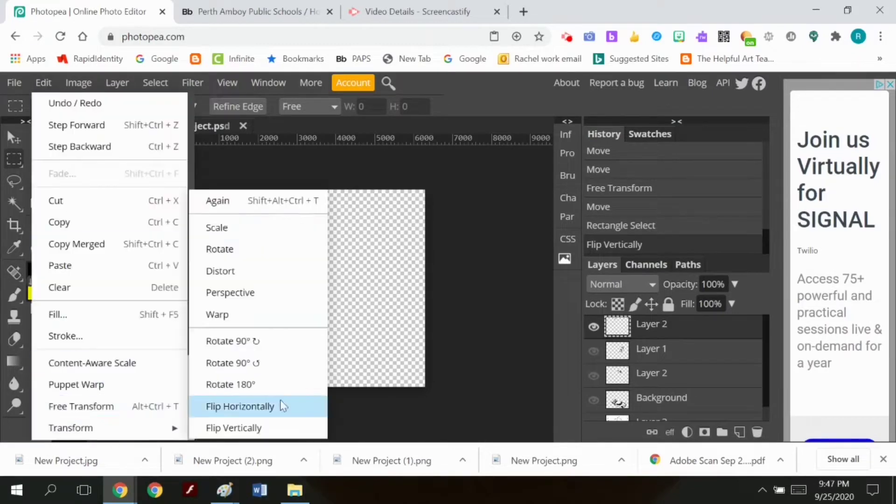
click(282, 404)
scroll(726, 373, down, 1)
scroll(727, 373, up, 1)
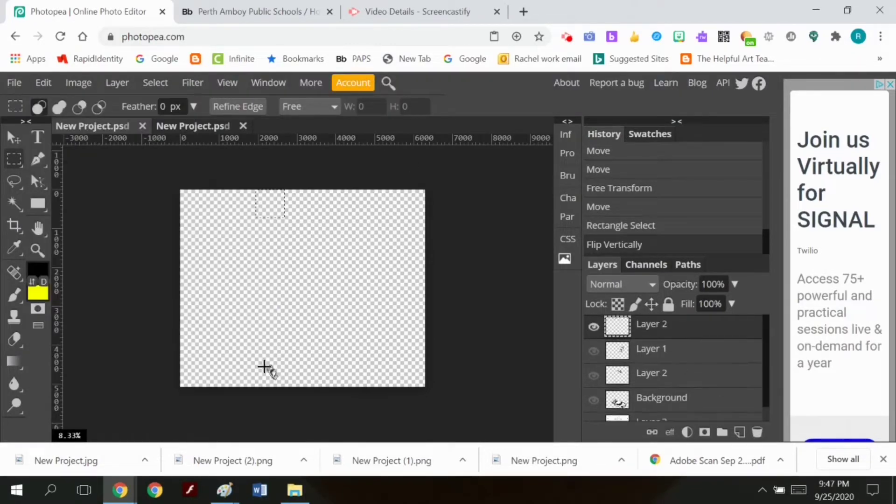
click(155, 82)
click(172, 124)
click(44, 83)
mouse_move(70, 427)
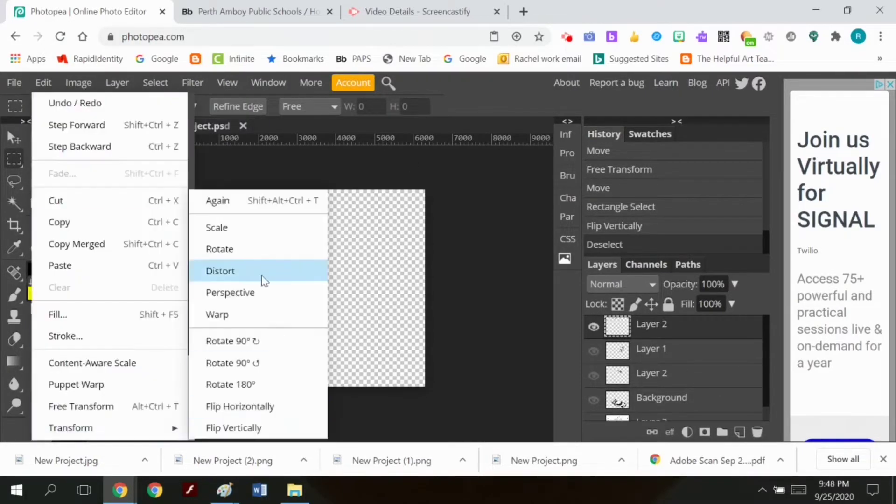
click(252, 318)
click(555, 108)
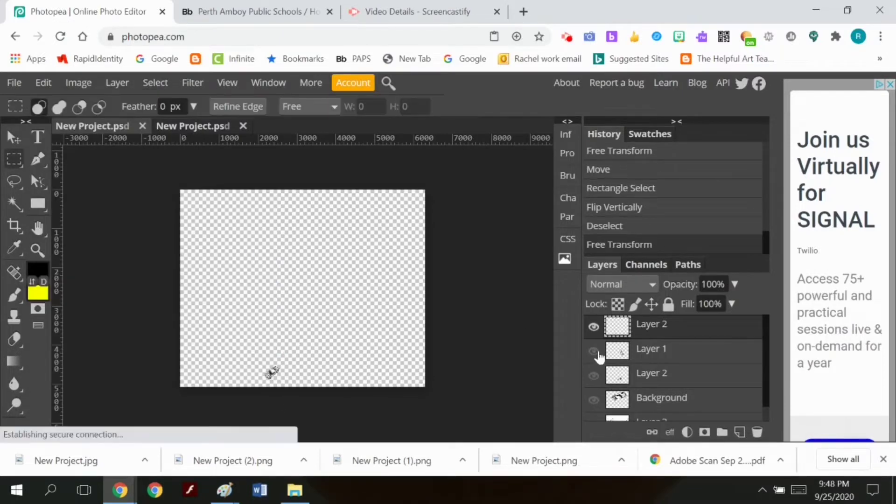
Step: Check the Layer 1 car's orientation, hide it again, and undo the transform, deselection, vertical flip and marquee selection
click(594, 352)
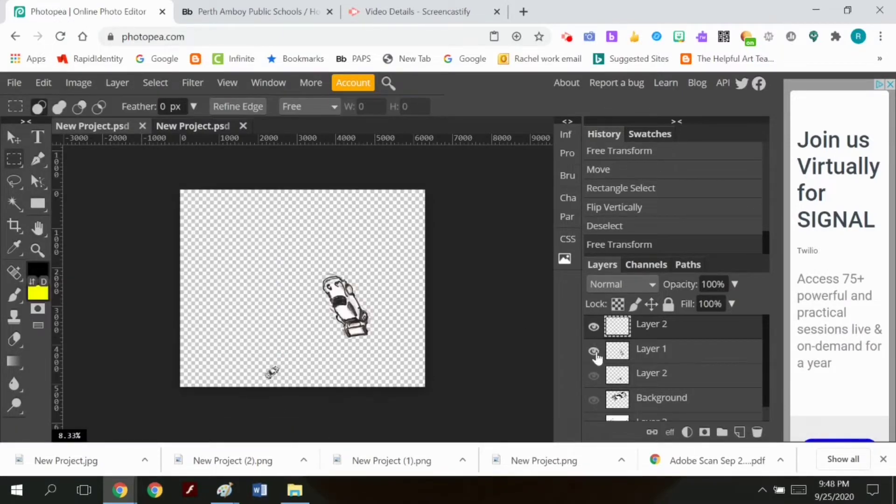
click(597, 353)
key(ctrl+z)
key(ctrl+z)
key(ctrl+z)
key(ctrl+z)
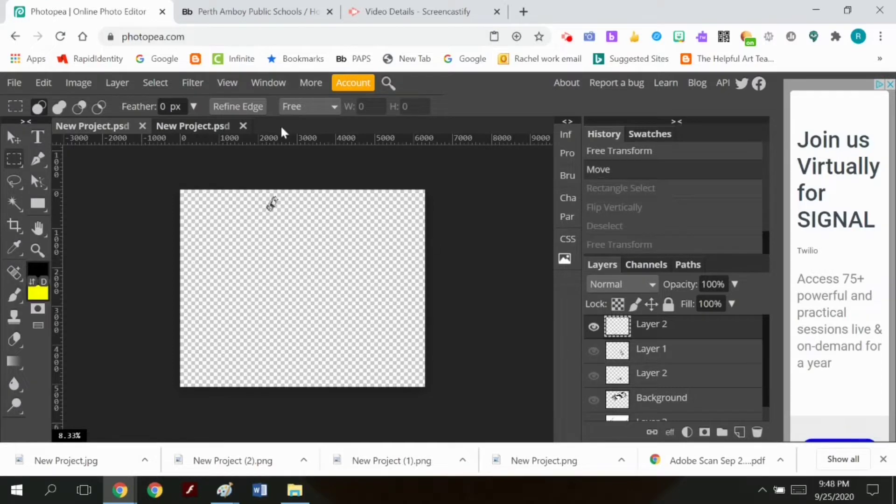
Step: Select the tiny car above the horizon with a rectangular marquee and cut it out of the topmost Layer 2
click(43, 82)
drag(256, 190, 299, 220)
click(43, 83)
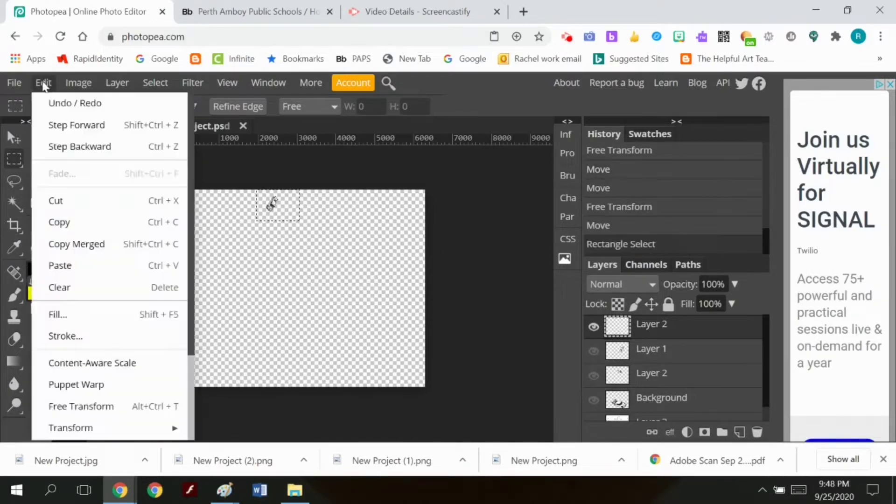
click(76, 202)
Step: Create a new transparent 1.07 by 1.32 in project at 300 DPI and paste the cut car into it
click(14, 83)
click(29, 103)
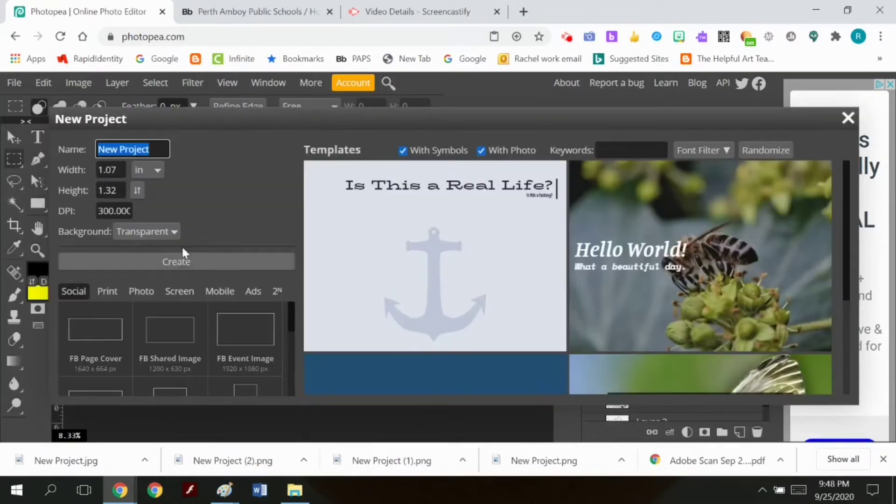
click(180, 261)
click(57, 82)
click(98, 264)
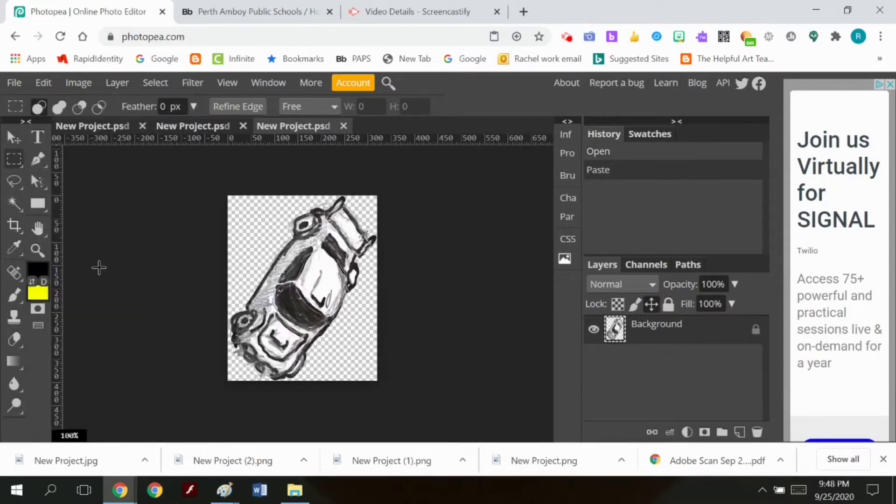
Step: Return to the composite document, clear the selection, and show Layer 1, the lower Layer 2 and Background again
click(186, 125)
click(92, 125)
click(155, 82)
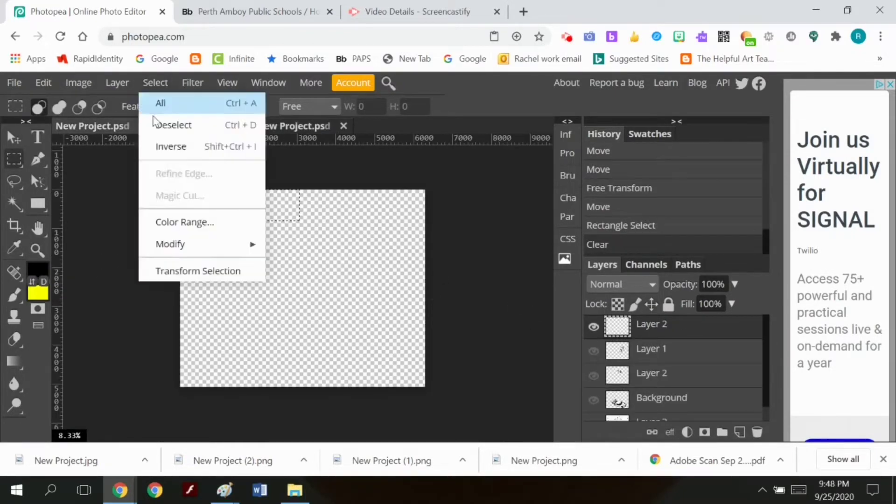
click(172, 124)
click(594, 351)
click(594, 376)
click(593, 400)
scroll(602, 410, down, 1)
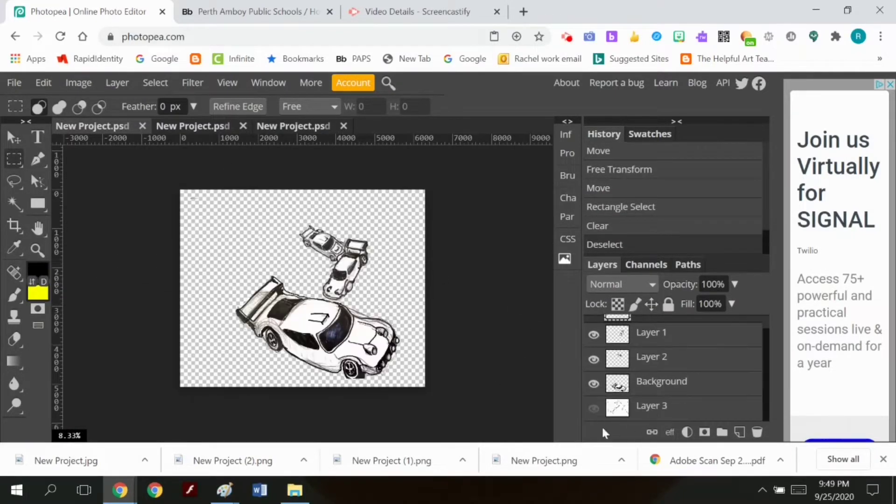
Step: Rename the Background layer to foreground and move it to the top of the layer stack
double_click(667, 382)
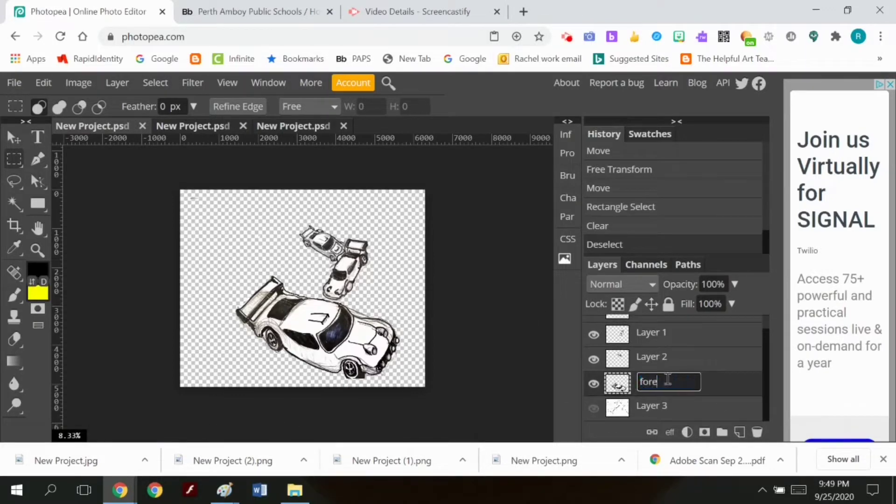
key(Return)
drag(720, 386, 672, 316)
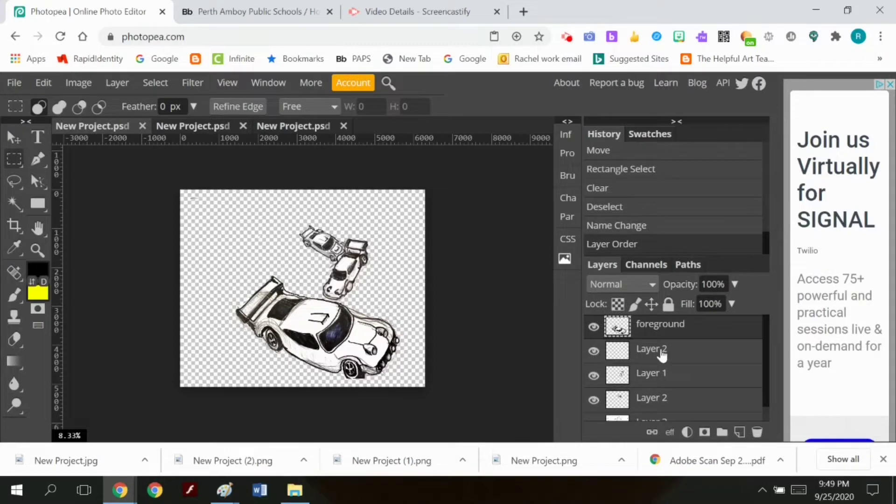
Step: Delete the empty Layer 2 directly below foreground and show Layer 3 again
click(662, 354)
right_click(662, 355)
click(690, 176)
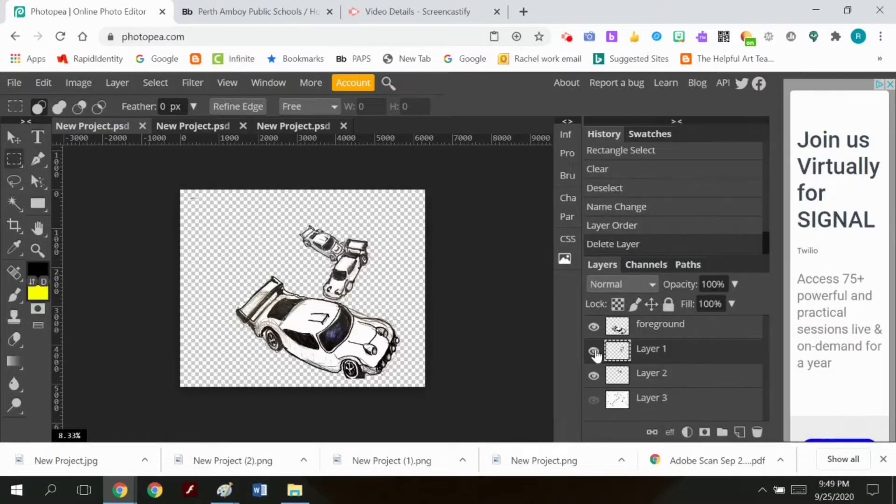
double_click(657, 349)
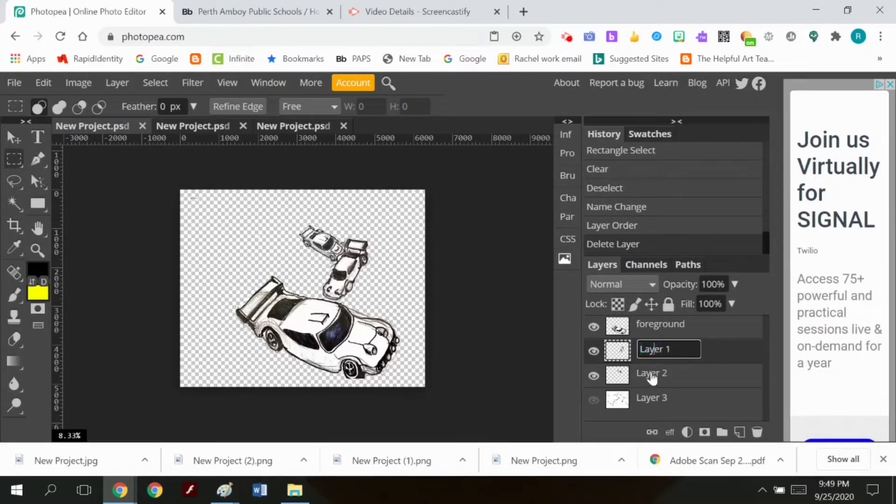
click(593, 400)
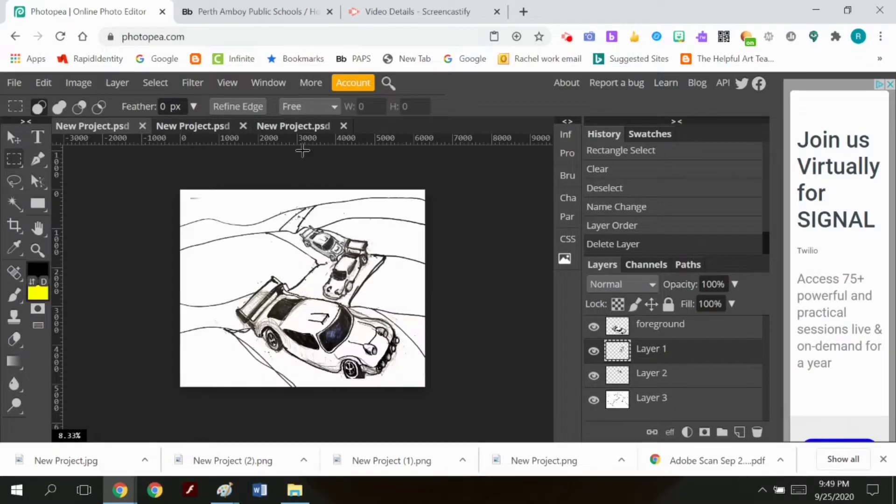
Step: In the separate car document, rotate the image 90° counterclockwise and flip it horizontally, comparing its direction with the composite
click(224, 126)
click(274, 125)
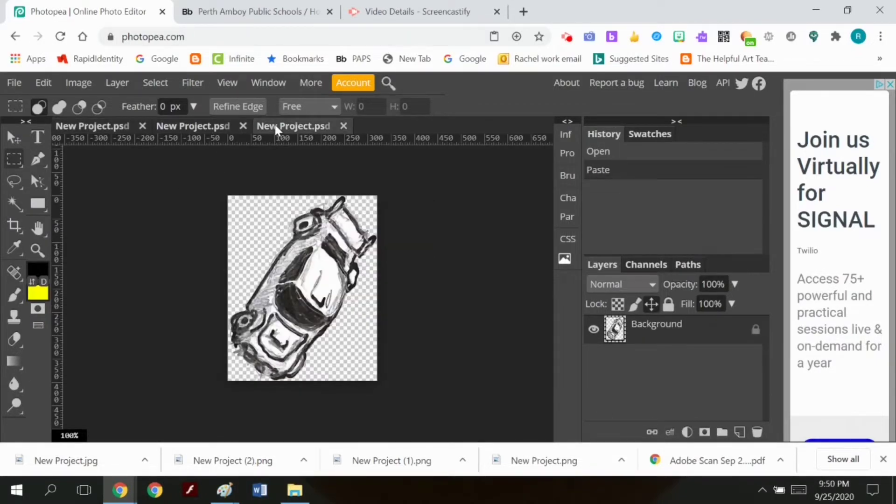
click(69, 83)
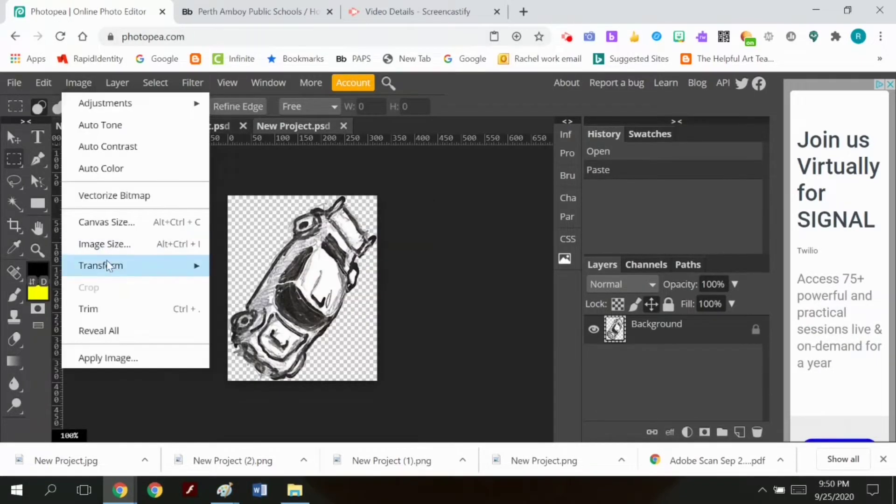
click(258, 287)
click(109, 126)
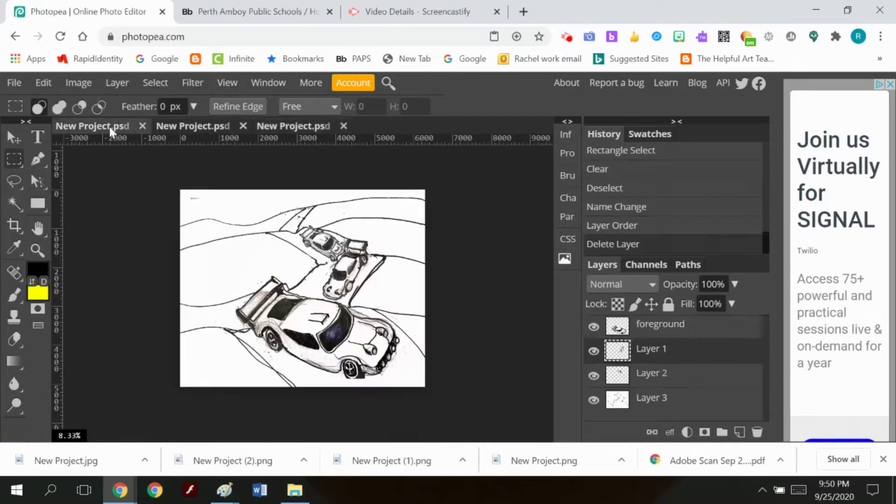
click(273, 126)
click(79, 83)
mouse_move(100, 265)
click(263, 330)
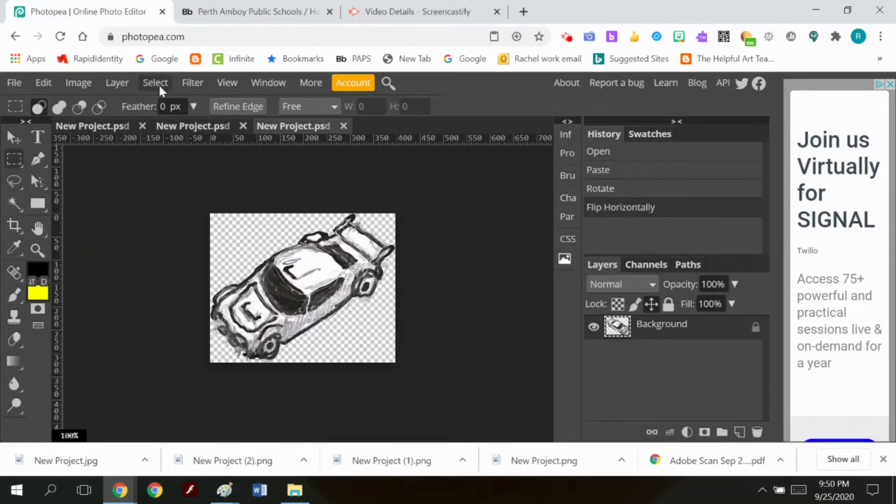
Step: Transfer the entire flipped car image into the composite, pasting it directly above Layer 3
key(ctrl+a)
click(44, 82)
click(56, 286)
click(121, 125)
click(43, 82)
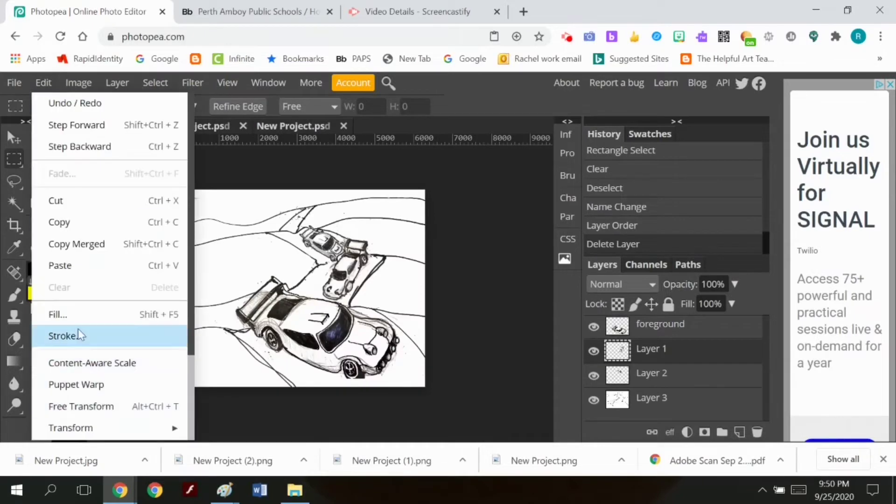
click(632, 398)
click(43, 83)
click(85, 265)
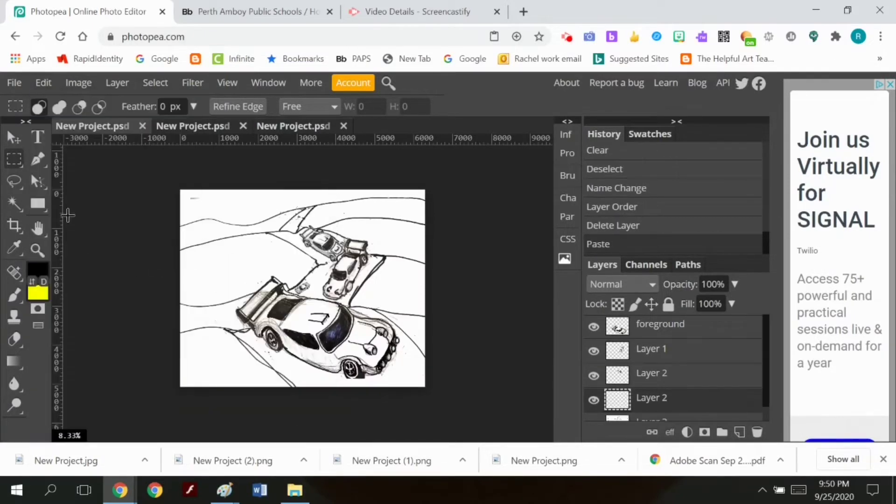
Step: Enlarge the pasted car slightly with a Scale transform and place it at the far end of the road
click(43, 83)
mouse_move(78, 426)
click(224, 225)
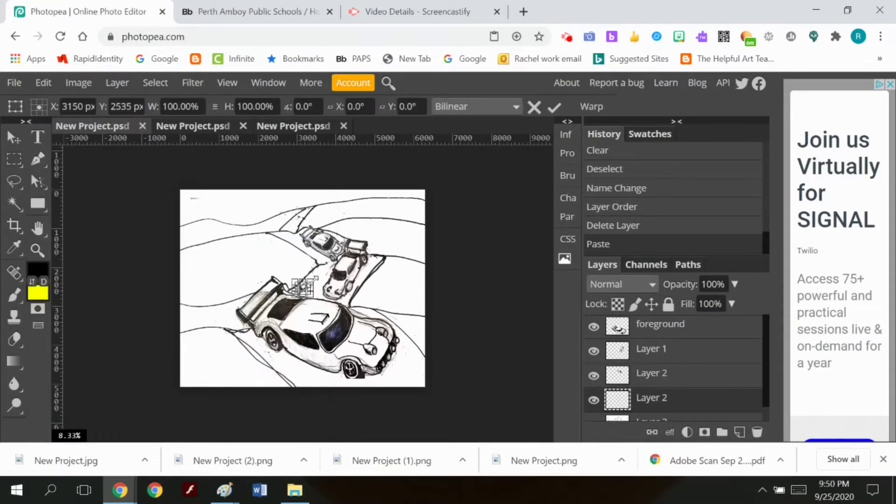
drag(312, 282, 320, 276)
click(554, 107)
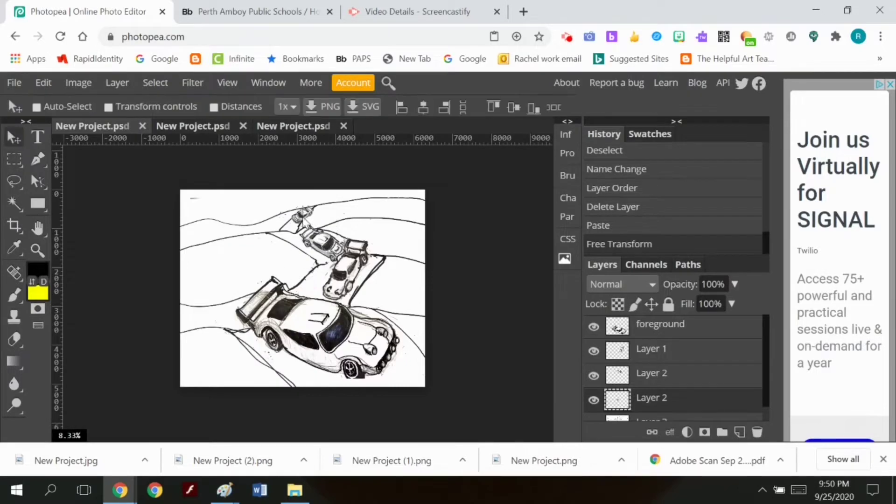
drag(302, 217, 299, 212)
Step: Refine the distant car with another transform so it fits the narrow far end of the road
click(43, 82)
mouse_move(114, 427)
click(216, 314)
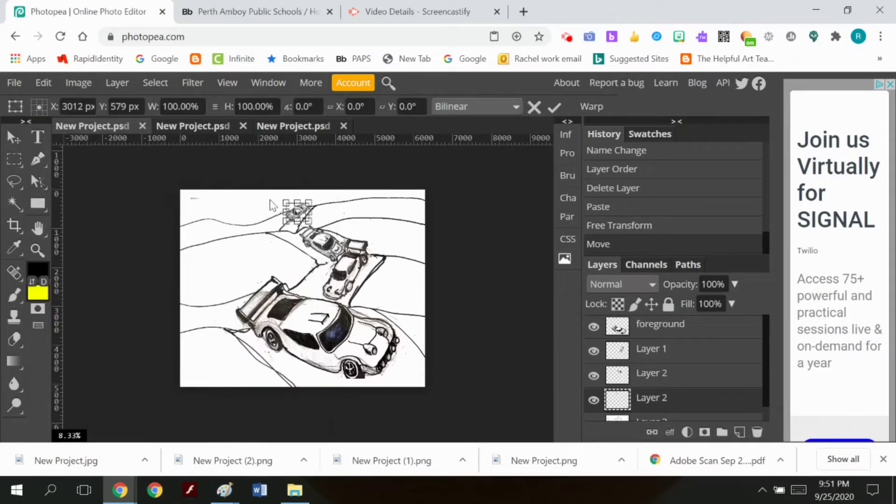
click(553, 110)
scroll(639, 399, down, 1)
scroll(649, 379, up, 1)
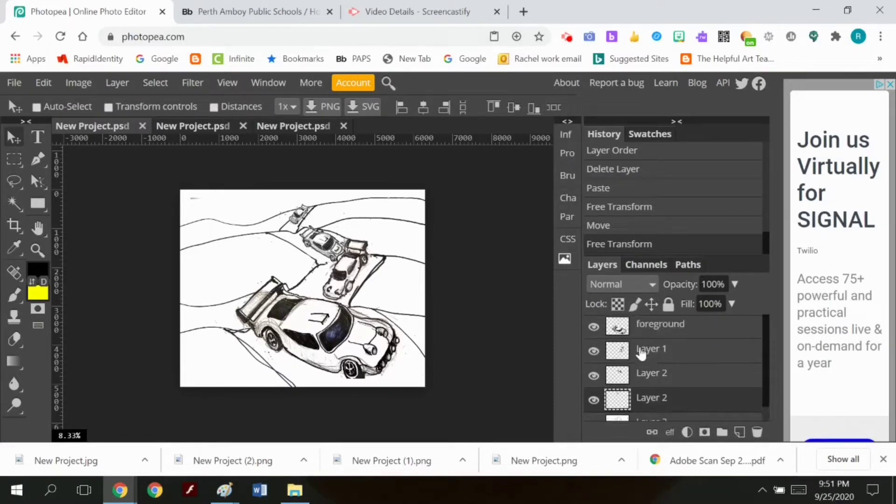
Step: Move the Layer 1 car closer behind the large foreground car, rotate it slightly clockwise, and apply the transform
click(642, 350)
drag(350, 280, 345, 276)
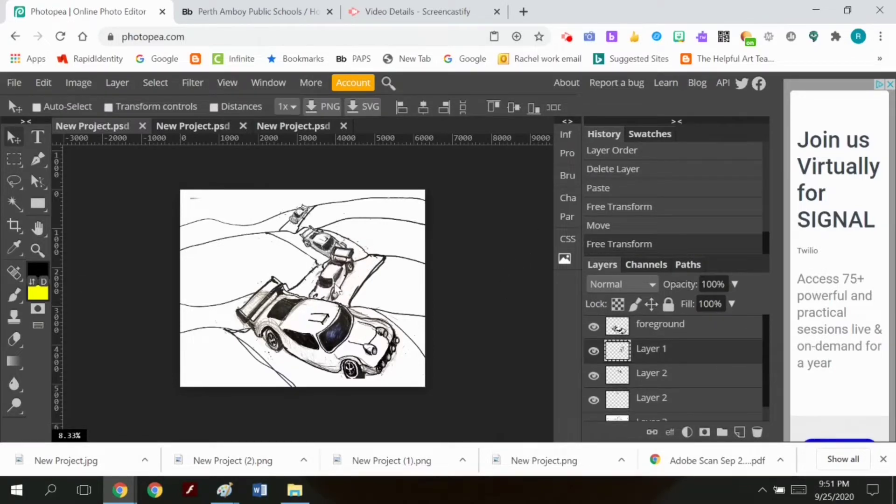
click(44, 82)
mouse_move(149, 424)
click(230, 252)
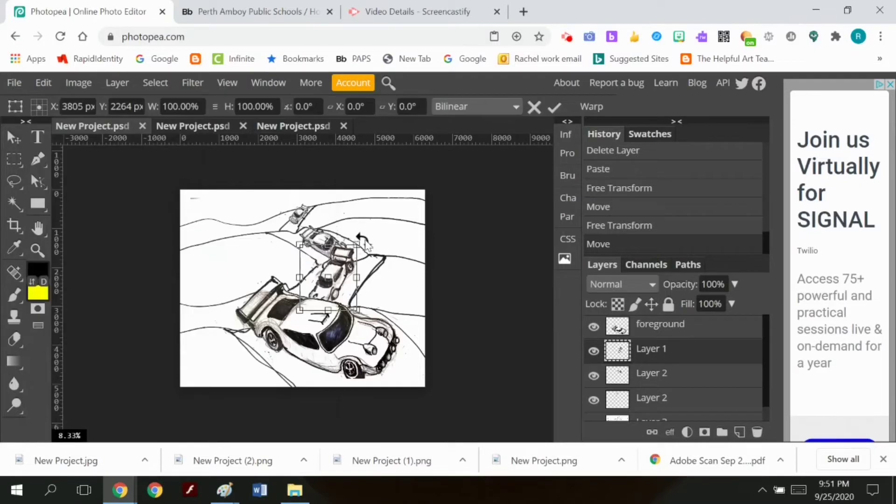
drag(362, 238, 369, 244)
drag(340, 279, 344, 282)
click(554, 107)
key(Return)
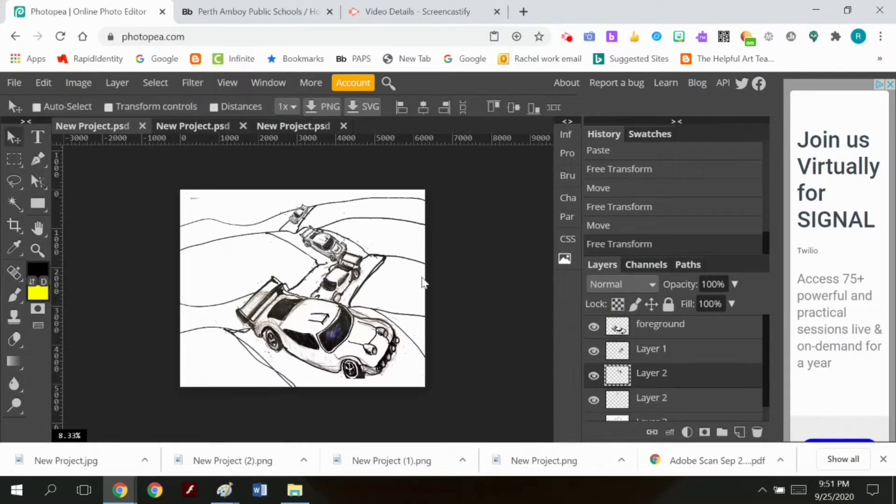
Step: Rotate the car on the upper Layer 2 slightly clockwise to follow the road's bend, and apply the transform
drag(326, 243, 355, 226)
click(43, 83)
mouse_move(70, 426)
click(224, 246)
click(554, 107)
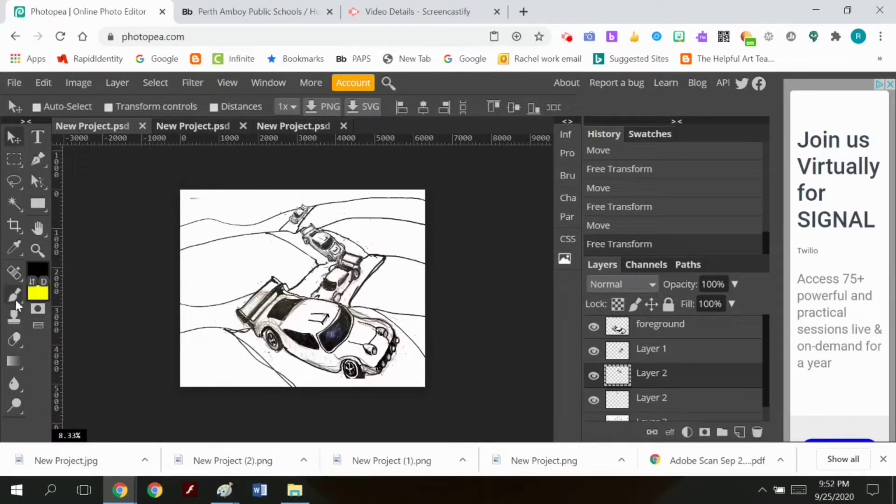
Step: Paint white with the Brush on Layer 3 over the stray mark in the drawing's upper-left corner and a spot near its right edge
click(14, 247)
click(205, 214)
click(14, 295)
scroll(677, 374, down, 1)
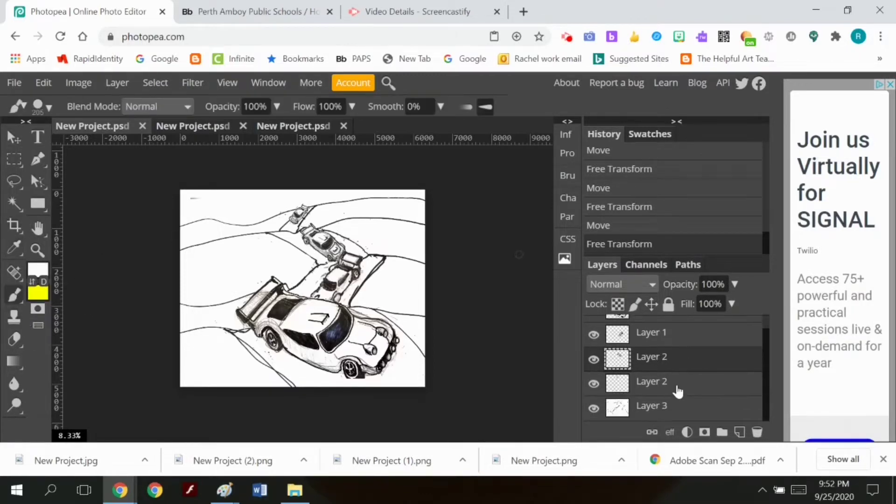
click(663, 405)
click(191, 200)
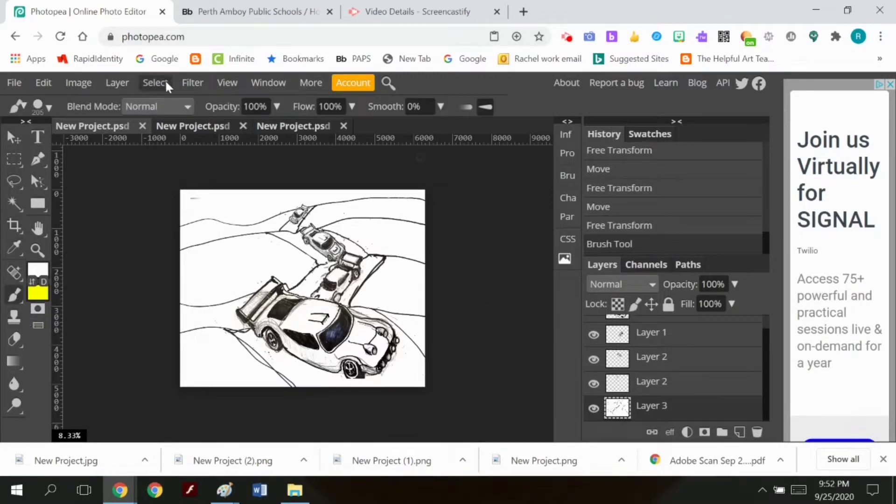
click(194, 200)
click(414, 248)
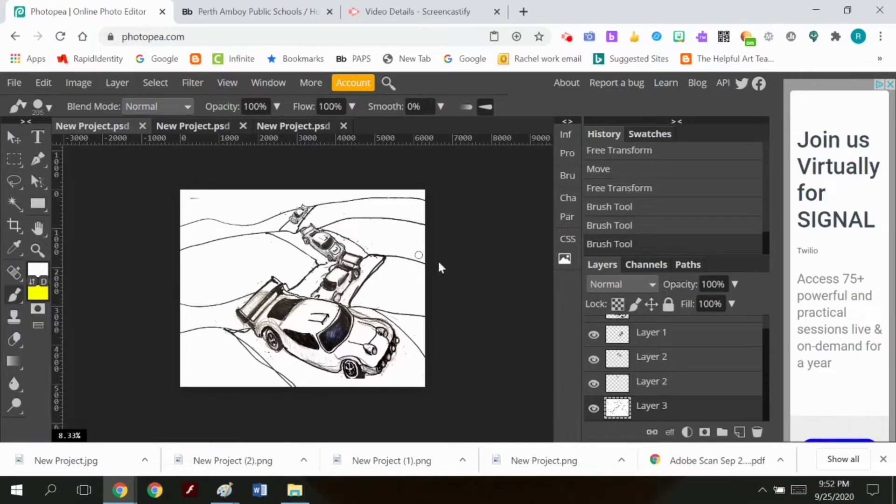
scroll(593, 350, up, 1)
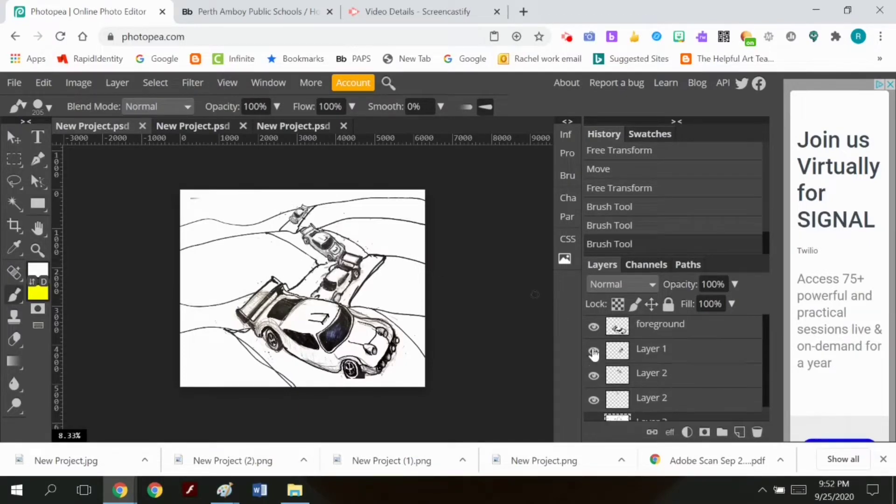
key(e)
click(198, 200)
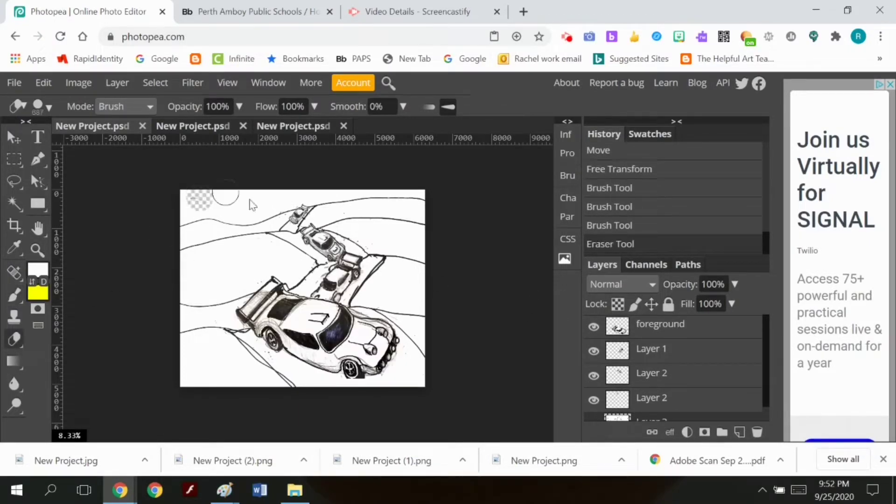
key(ctrl+z)
Step: Erase the stray mark in the upper-left corner and a spot near the right edge on the foreground layer
click(635, 324)
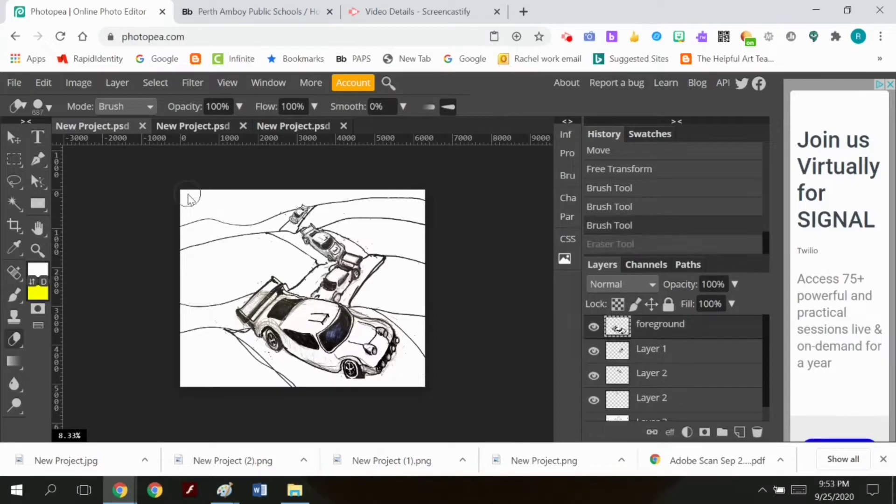
click(190, 200)
click(417, 247)
click(417, 245)
Step: Keep white as the brush colour and dab over a spot near the right edge of Layer 3
scroll(646, 396, down, 1)
click(646, 413)
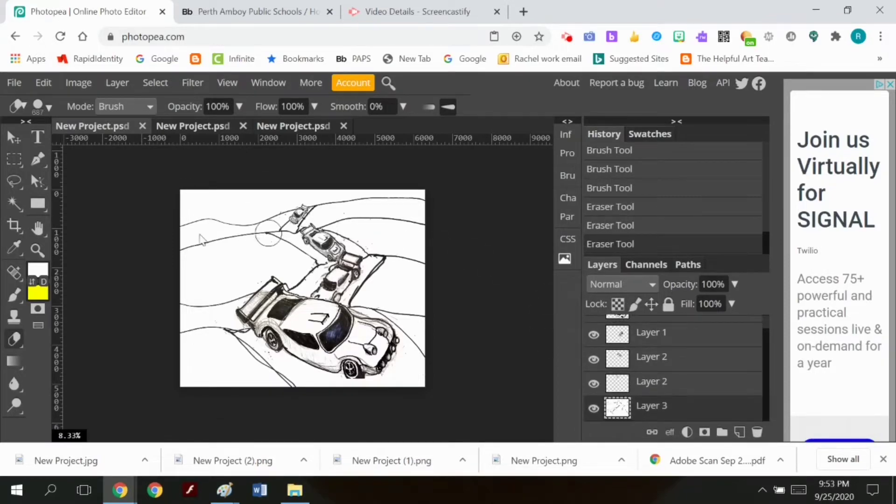
click(17, 297)
click(41, 270)
click(378, 376)
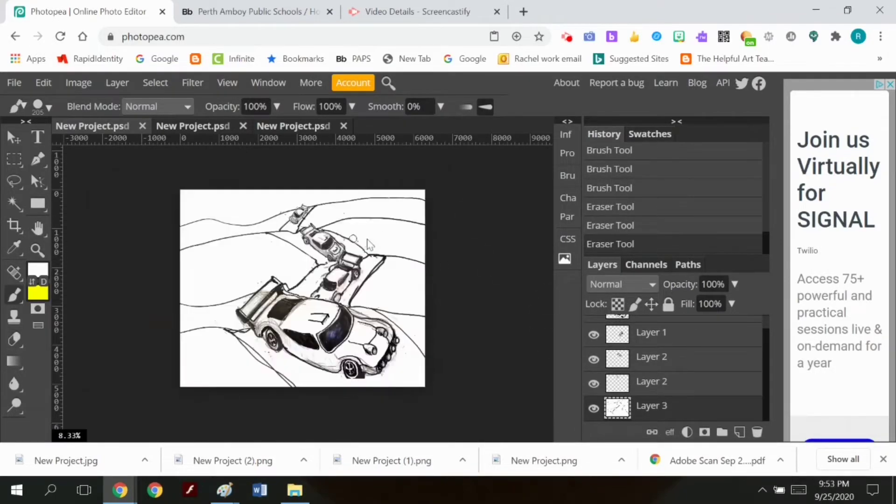
click(418, 254)
Step: Rename the large car's layer as "extreme foreground" and Layer 1 as "foreground"
scroll(672, 368, up, 1)
scroll(672, 368, down, 1)
scroll(683, 409, up, 1)
double_click(655, 351)
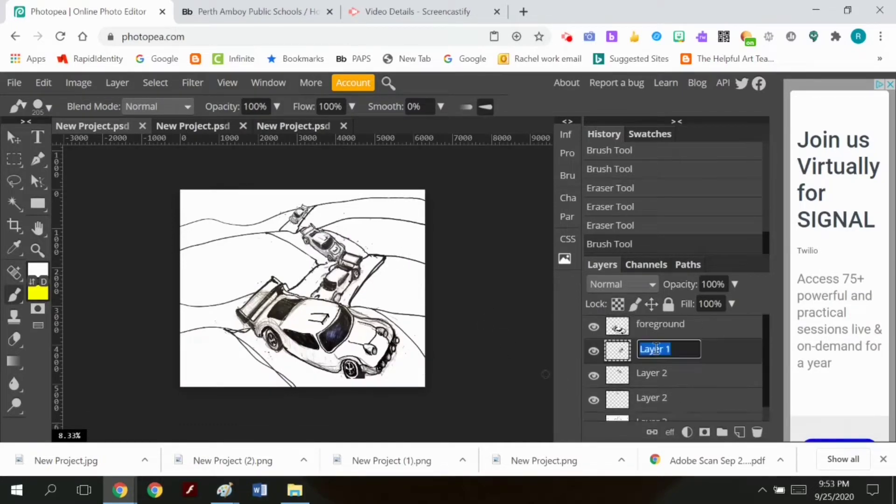
double_click(648, 325)
text(extreme)
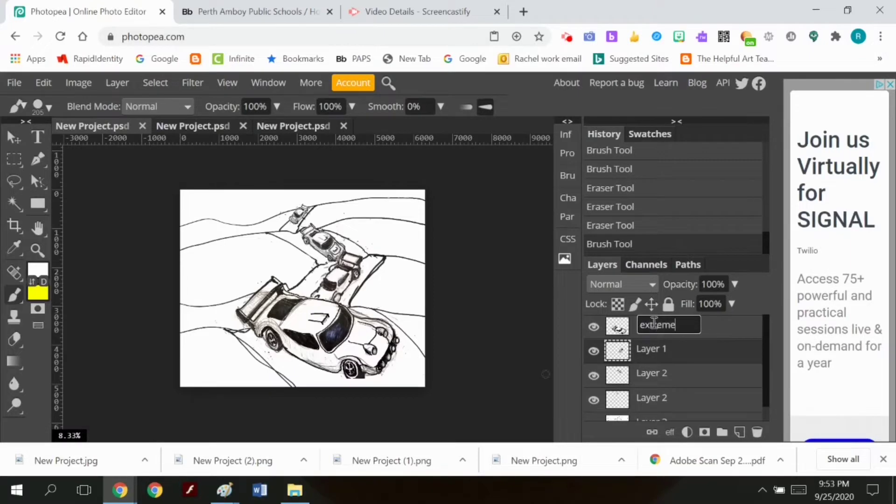
text( foreground)
double_click(656, 350)
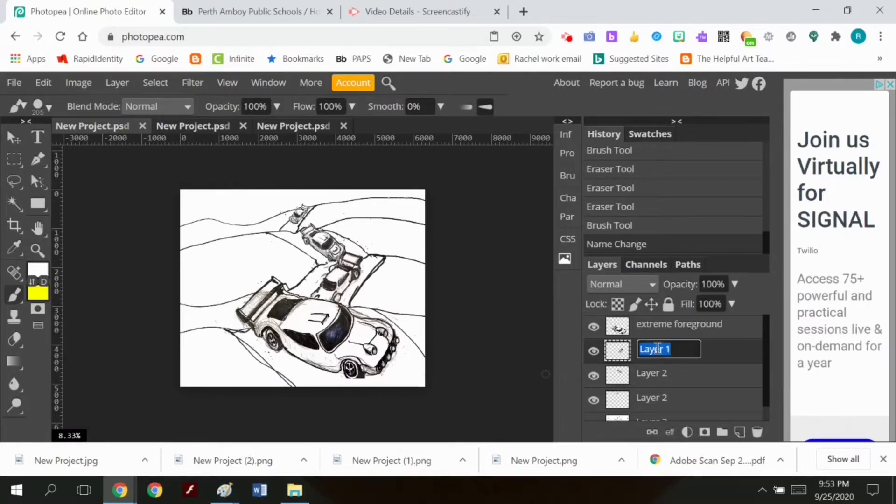
text(foregro)
Step: Rename the upper Layer 2 as "Middle ground" and the lower Layer 2 as "background"
double_click(649, 373)
text(Middle ground)
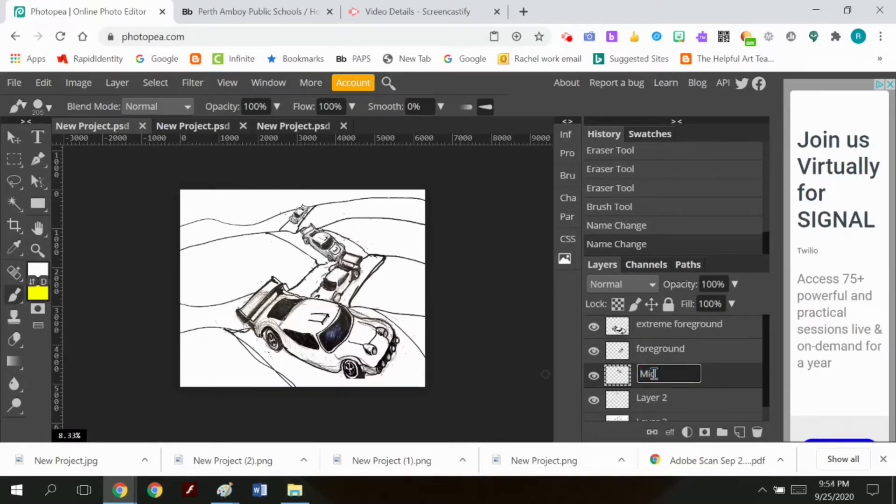
double_click(661, 386)
text(background)
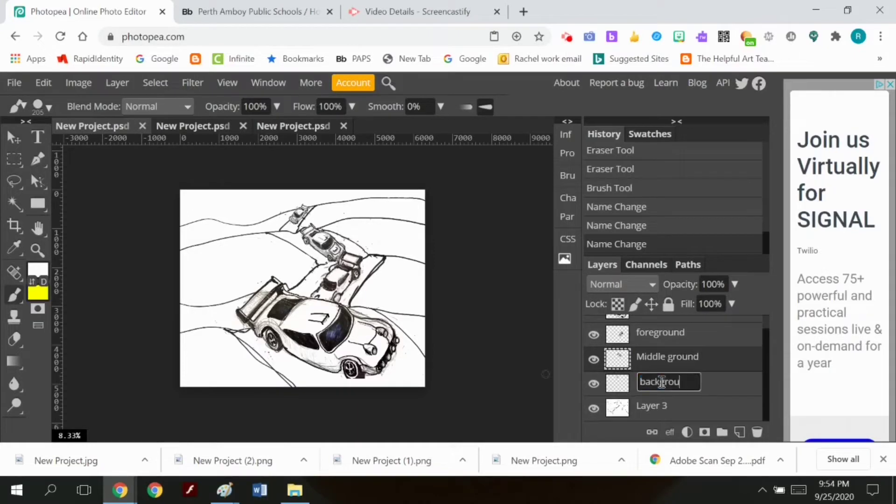
Step: Rename Layer 3, the line-drawn road scene, as "Horizon"
double_click(654, 406)
text(Horizon)
key(Return)
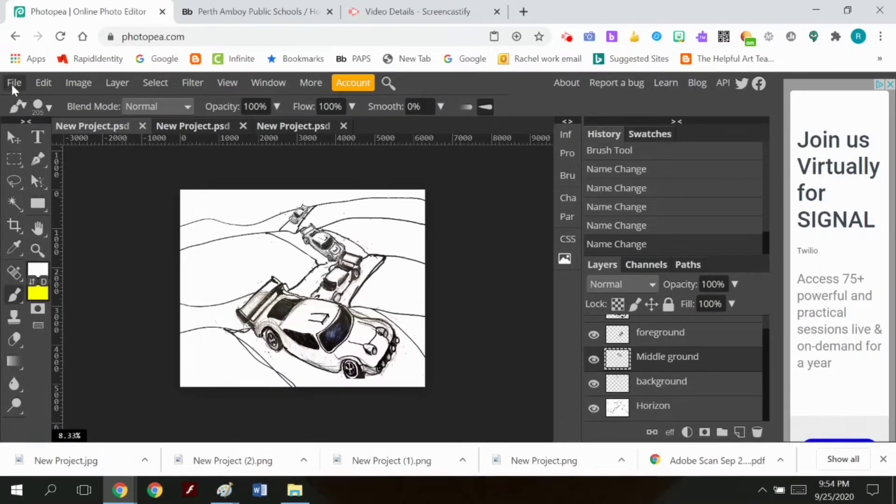
Step: Make Horizon the active layer and set the background colour to green, hex 21da83
click(643, 417)
click(38, 293)
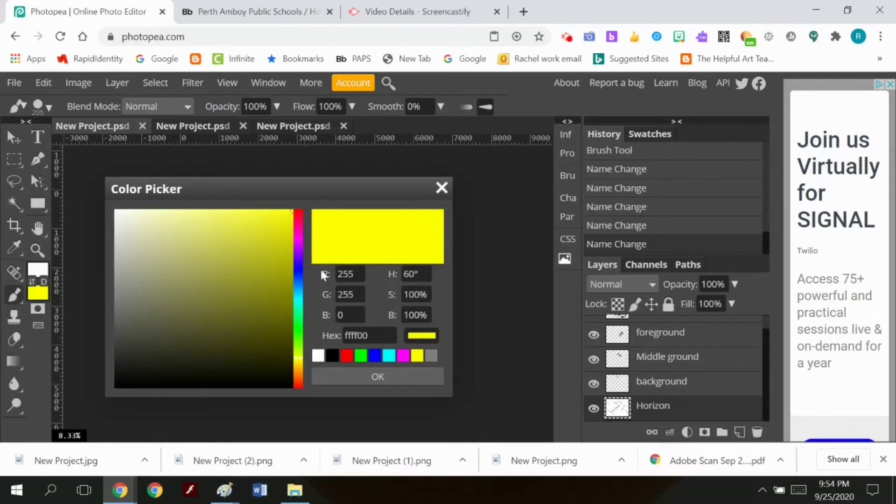
click(300, 313)
click(399, 379)
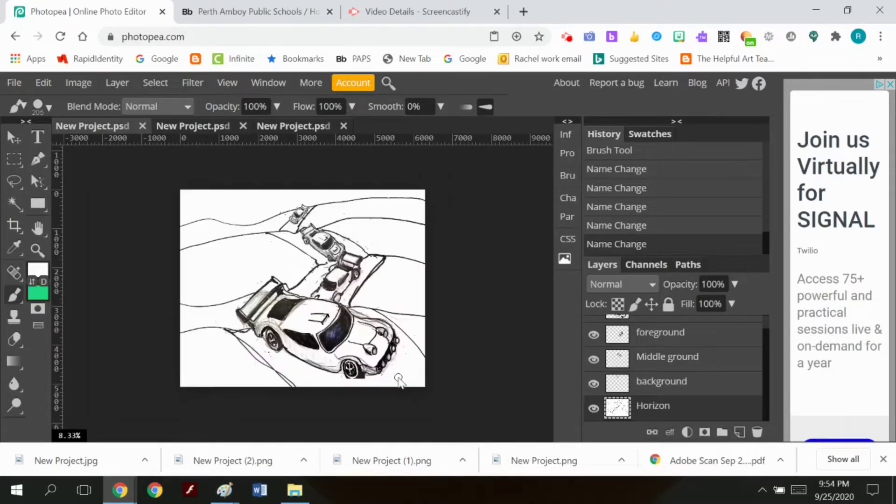
Step: Select the ground areas on both sides of the nearest road section with the Magic Wand and fill them with a white-to-green linear gradient
click(14, 201)
click(224, 350)
shift+click(408, 341)
key(g)
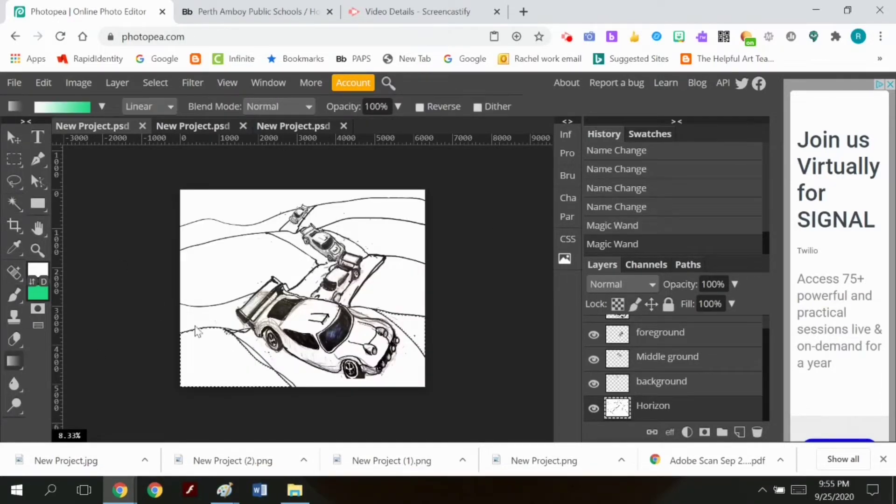
drag(252, 404, 253, 405)
Step: Fill the road area under the large car with a white-to-black linear gradient on the Horizon layer, then clear the selection
click(38, 292)
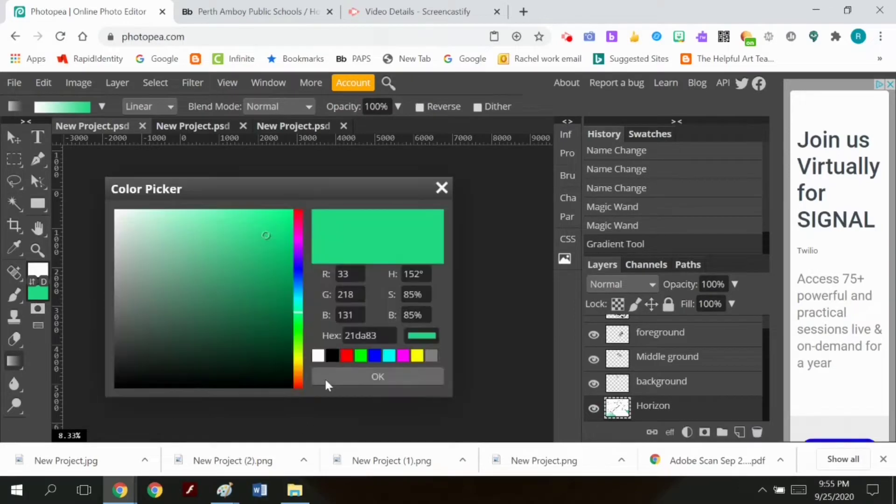
click(378, 376)
drag(243, 336, 321, 392)
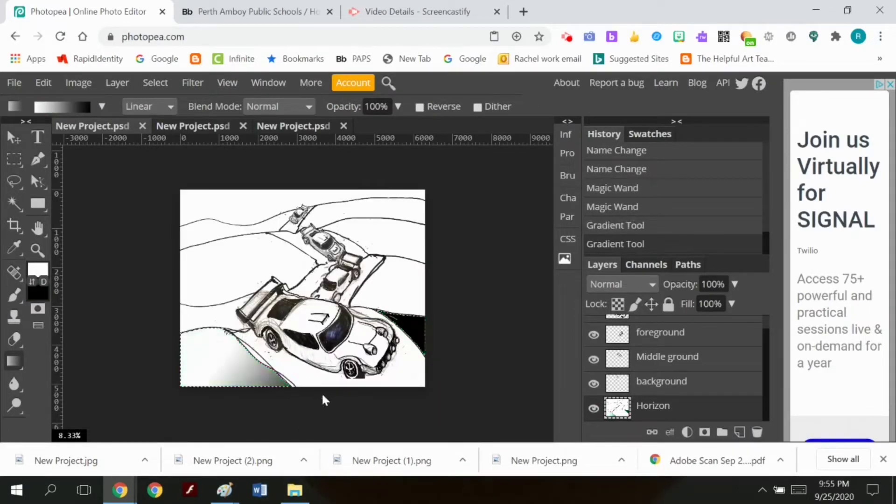
key(ctrl+z)
key(w)
click(294, 376)
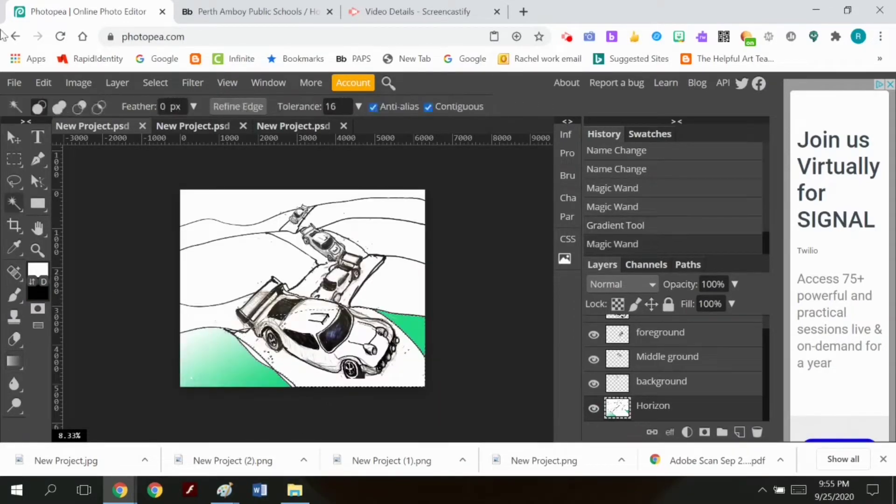
key(g)
drag(198, 234, 335, 408)
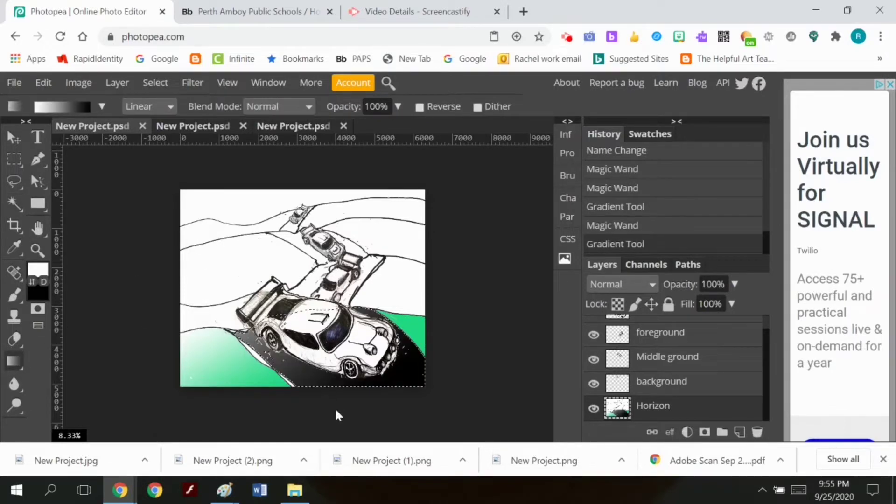
click(156, 82)
click(174, 119)
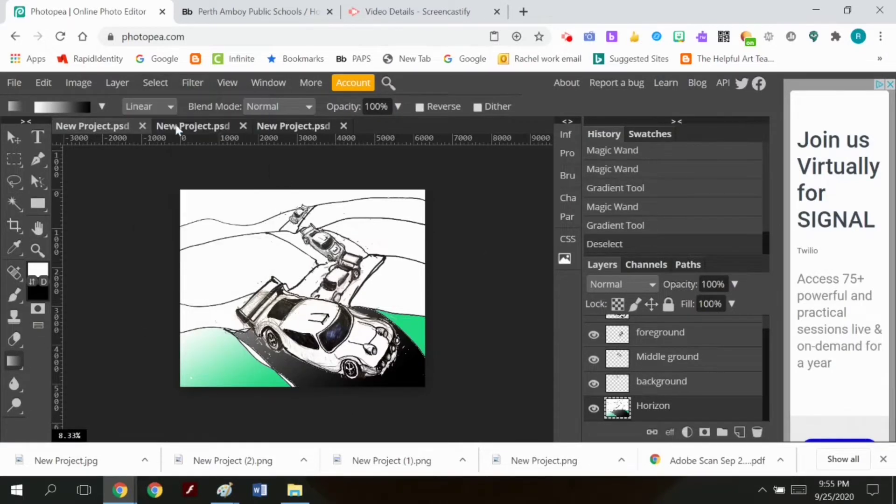
Step: Erase the leftover marks beside the large car, along the road's lower-left edge, on the extreme foreground layer
scroll(612, 332, up, 1)
click(611, 326)
key(e)
click(251, 354)
click(250, 355)
click(247, 359)
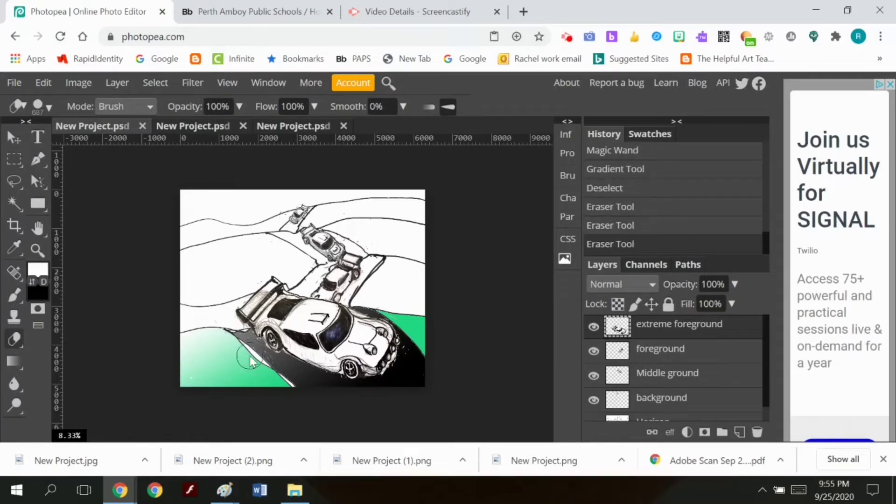
click(264, 364)
click(280, 368)
click(259, 357)
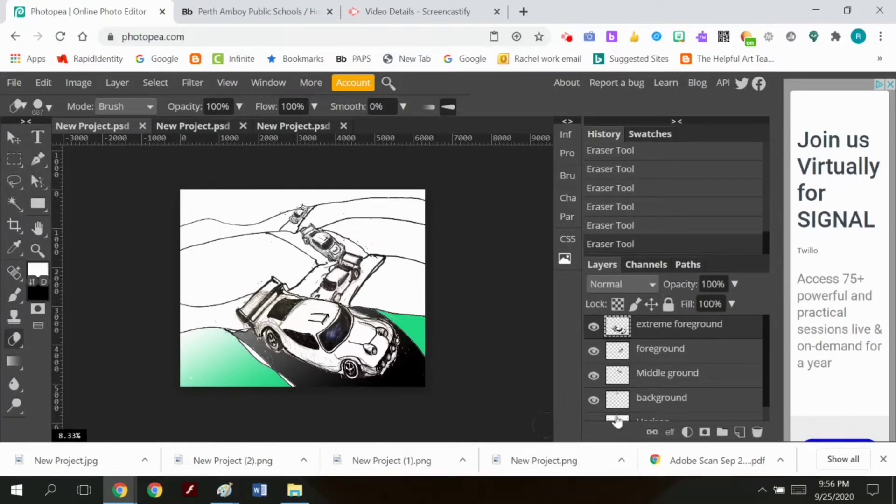
Step: Switch to the Horizon layer and try to select the white road section behind the large car with the Magic Wand
key(w)
click(316, 286)
scroll(672, 368, down, 1)
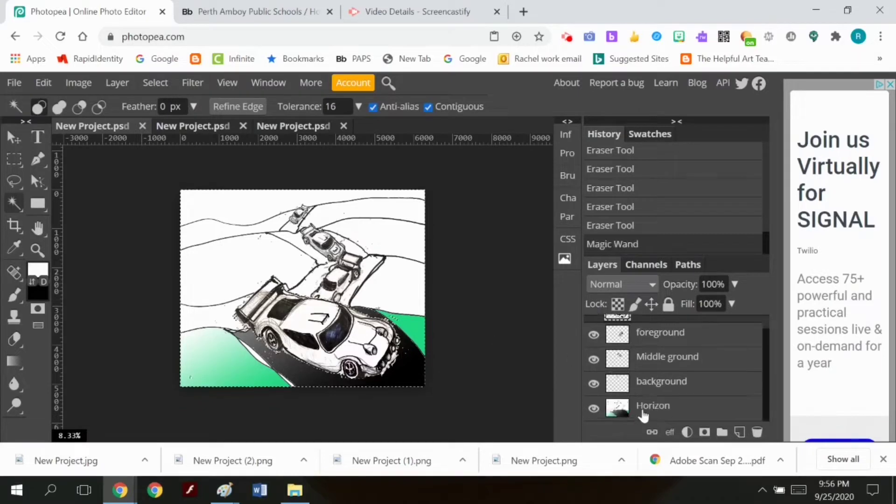
click(653, 406)
key(ctrl+d)
click(316, 285)
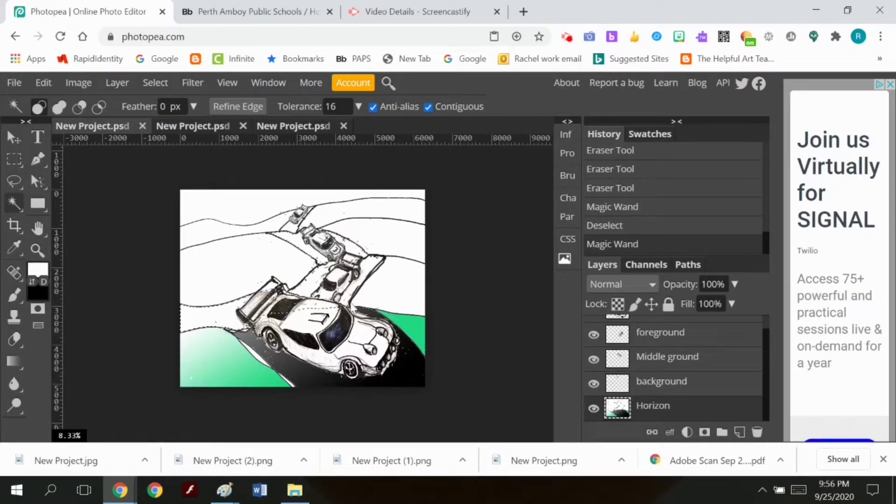
Step: Hide the background, Middle ground, foreground and extreme foreground layers, and clear the selection
click(593, 383)
click(594, 359)
click(593, 336)
scroll(593, 342, up, 1)
click(593, 327)
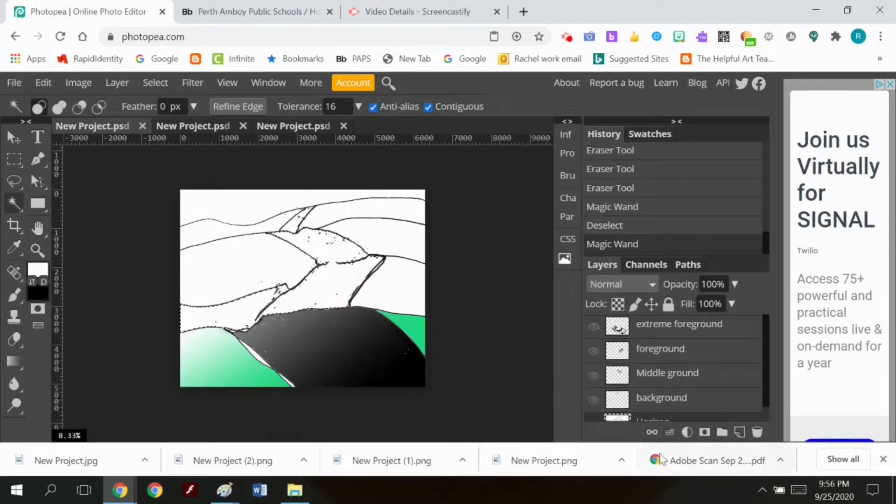
click(155, 82)
click(161, 120)
Step: Use a much smaller black brush to redraw the broken road outline at the middle bend on the Horizon layer
click(14, 295)
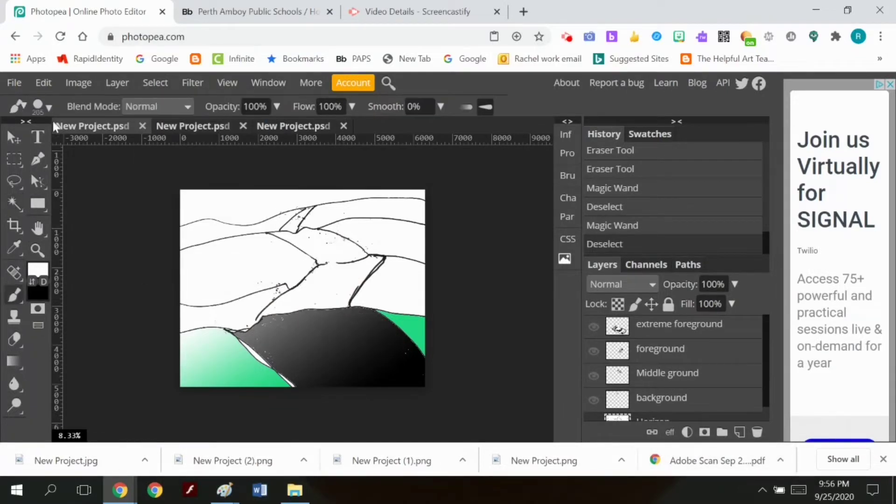
click(48, 107)
click(70, 146)
click(211, 307)
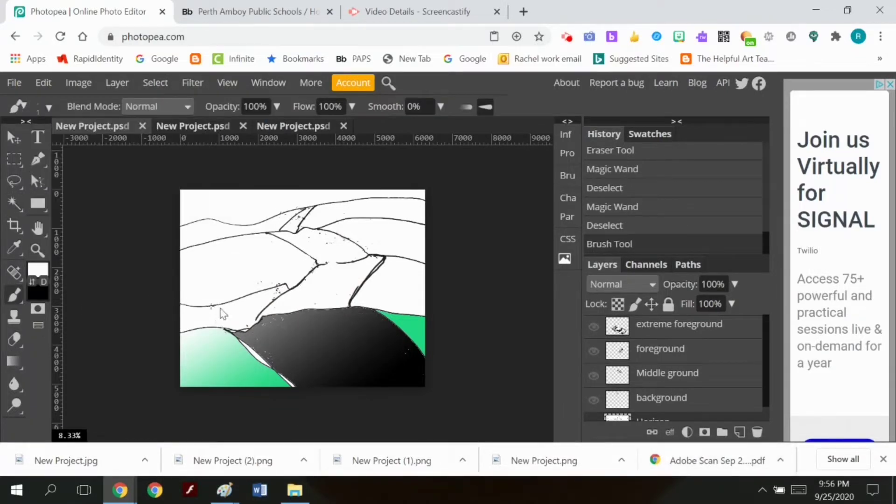
click(335, 265)
click(329, 269)
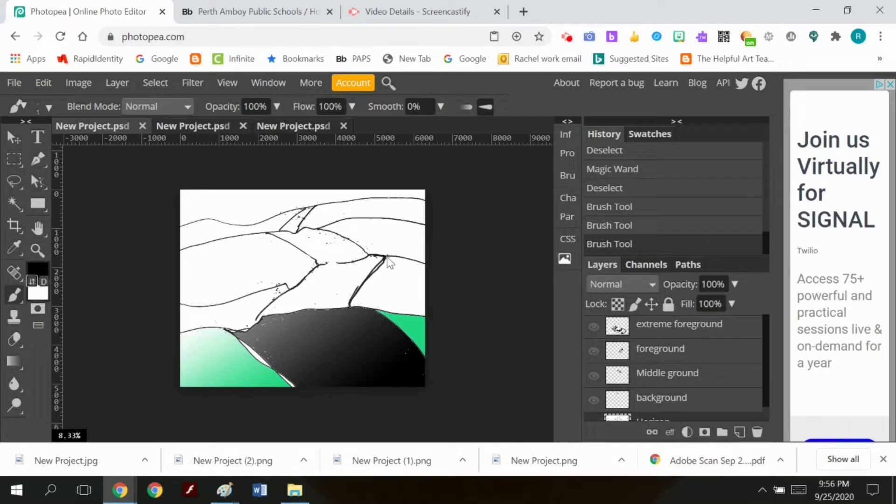
click(327, 265)
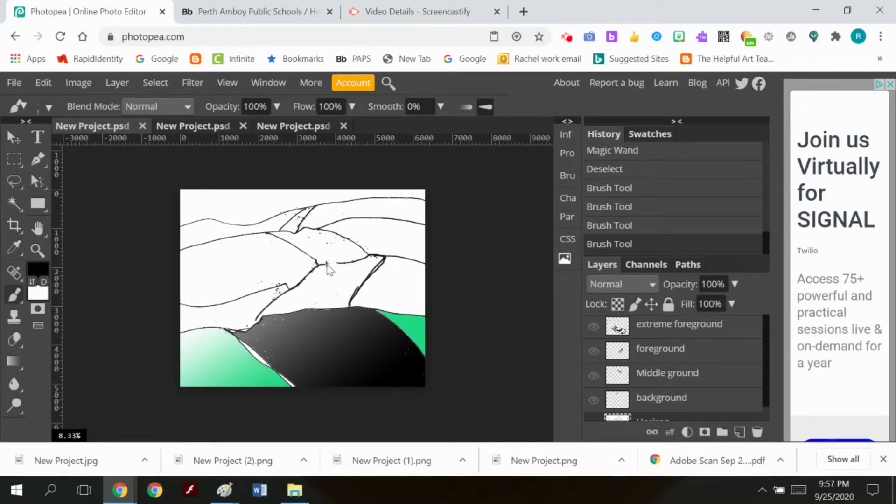
click(342, 264)
click(339, 264)
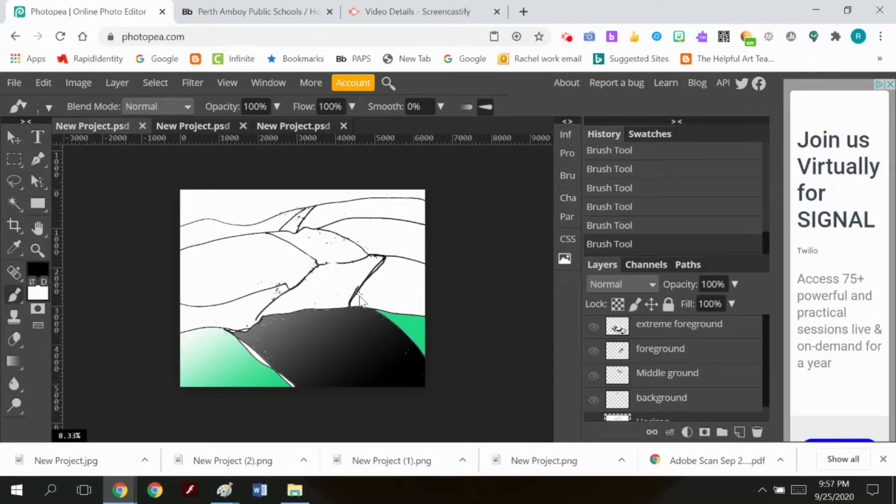
Step: Try to close the gap in the outline between the middle and upper road sections with a 3 px black brush, and undo the strokes
scroll(614, 387, down, 1)
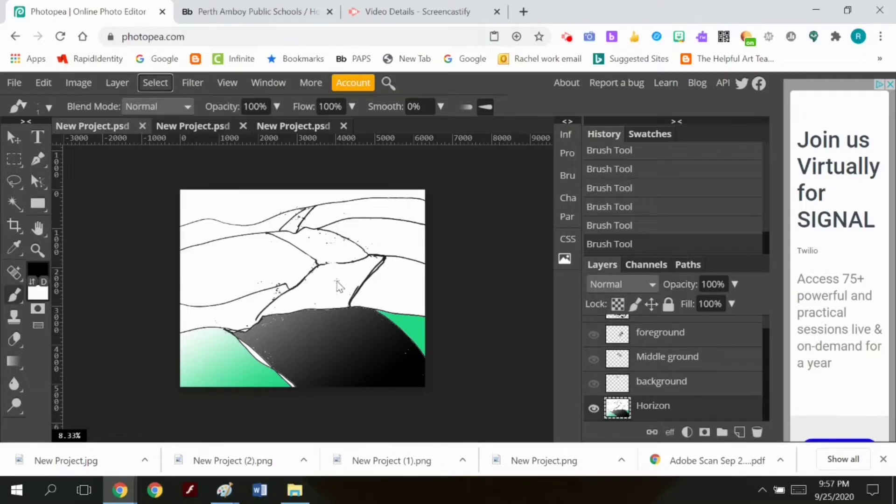
click(37, 249)
click(315, 276)
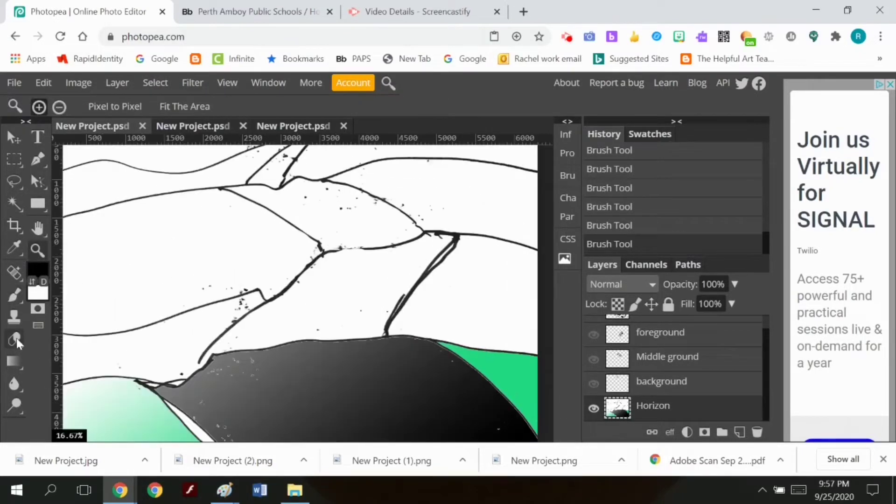
key(b)
click(48, 108)
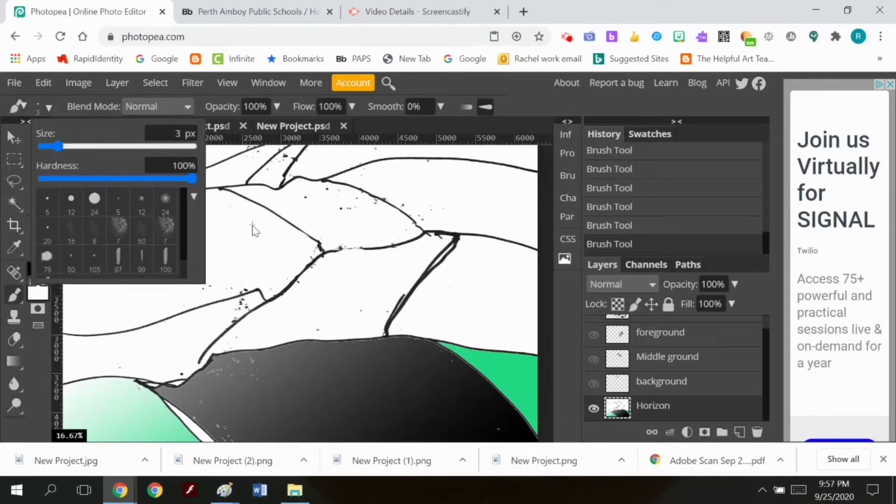
click(362, 249)
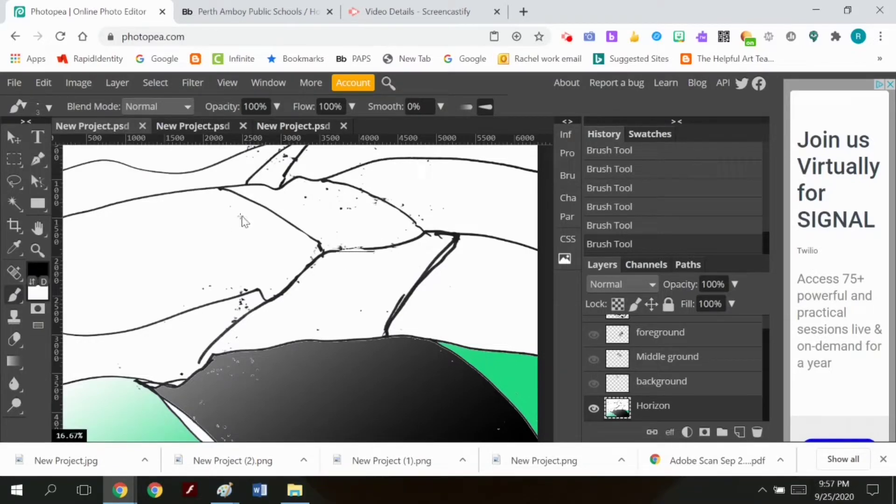
key(ctrl+z)
key(ctrl+z)
key(ctrl+z)
Step: Redraw the gap in the outline between the middle and upper road sections with a 10 px black brush
click(48, 108)
drag(69, 145, 75, 146)
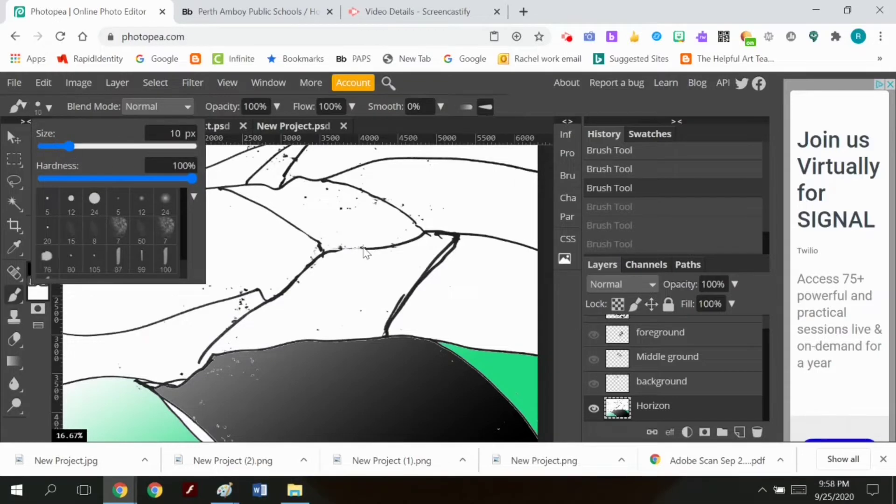
click(357, 253)
click(331, 253)
Step: Try to select the middle road section with the Magic Wand and fill it with a gradient; undo the fill and deselect
click(14, 203)
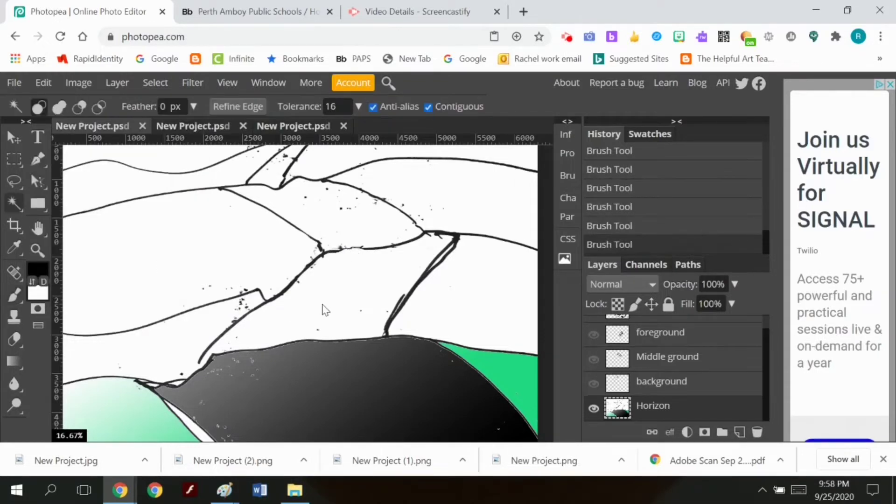
click(322, 307)
click(13, 361)
drag(304, 220, 330, 357)
key(ctrl+z)
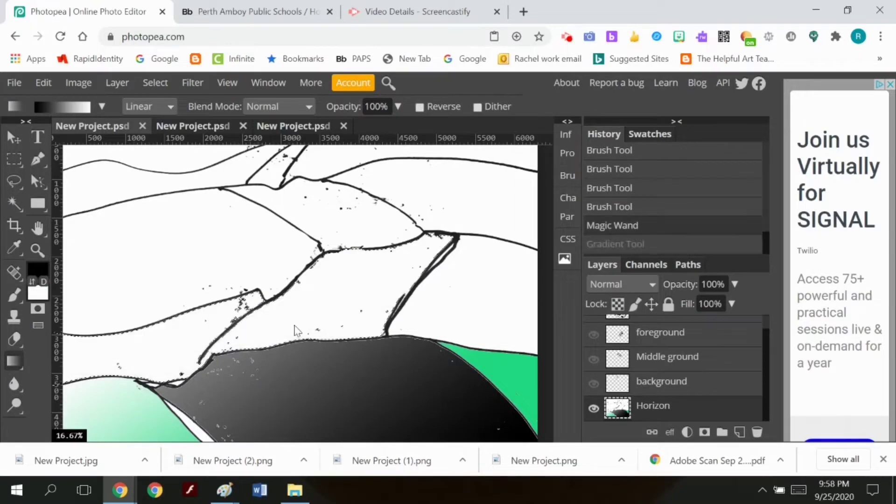
click(149, 83)
click(159, 114)
Step: Close the gap at the lower-left end of the middle road section's outline and fill that section with a black-to-white linear gradient
key(b)
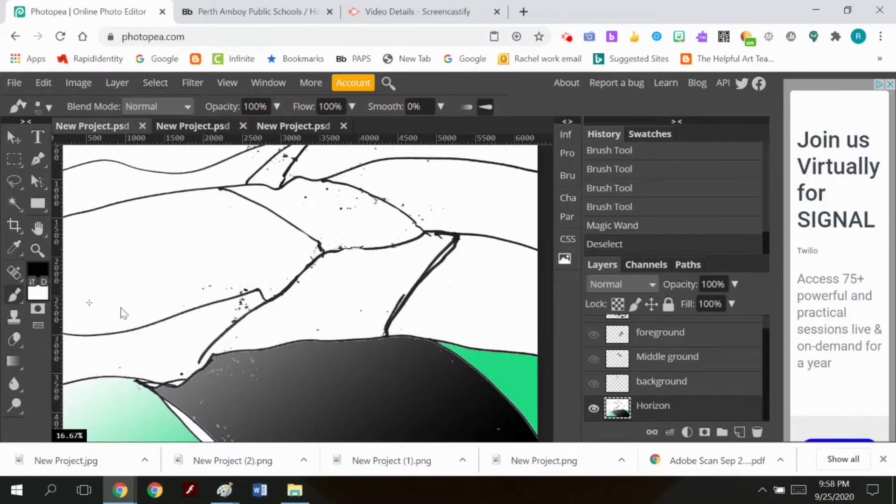
click(198, 372)
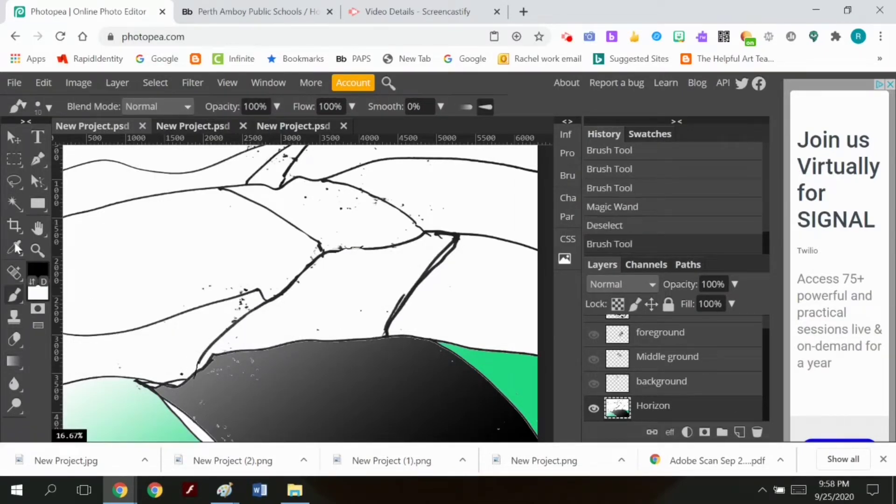
key(w)
click(339, 290)
key(g)
drag(286, 359, 363, 215)
Step: Select the upper road bend with the Magic Wand and fill it with a black-to-white linear gradient
key(w)
click(216, 211)
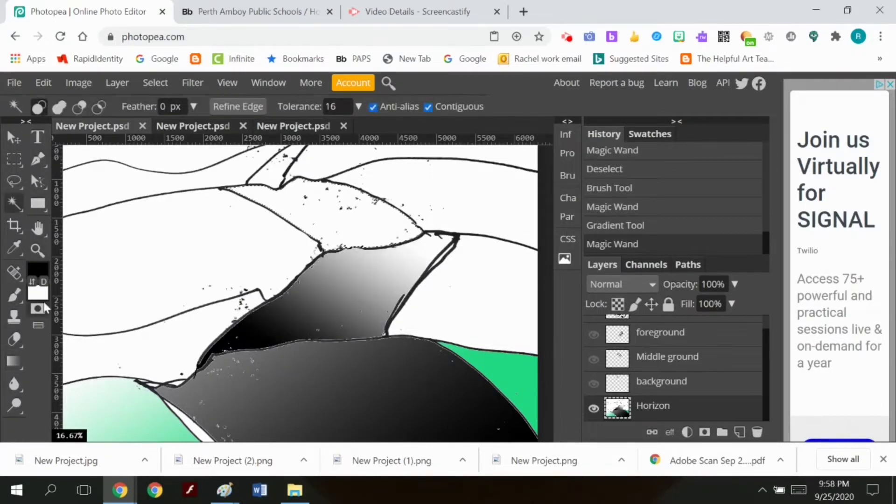
click(14, 361)
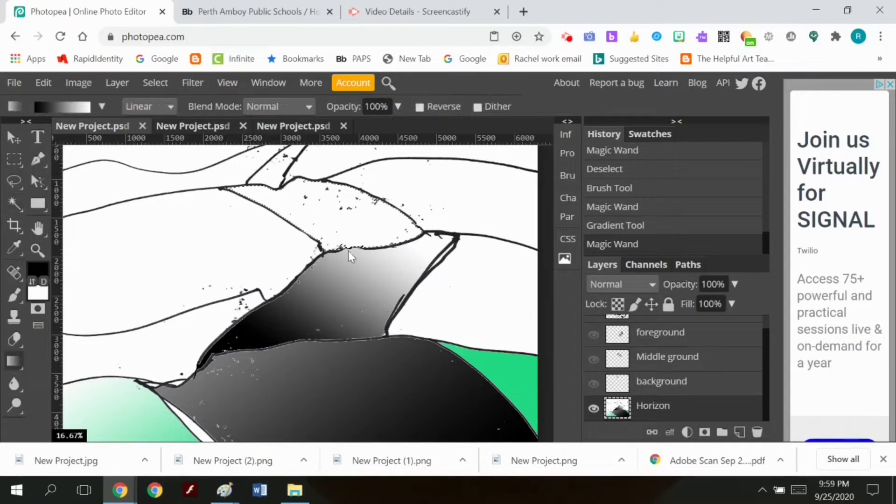
drag(403, 222, 276, 179)
Step: Apply a slight Curves adjustment to the selected upper road bend
click(78, 83)
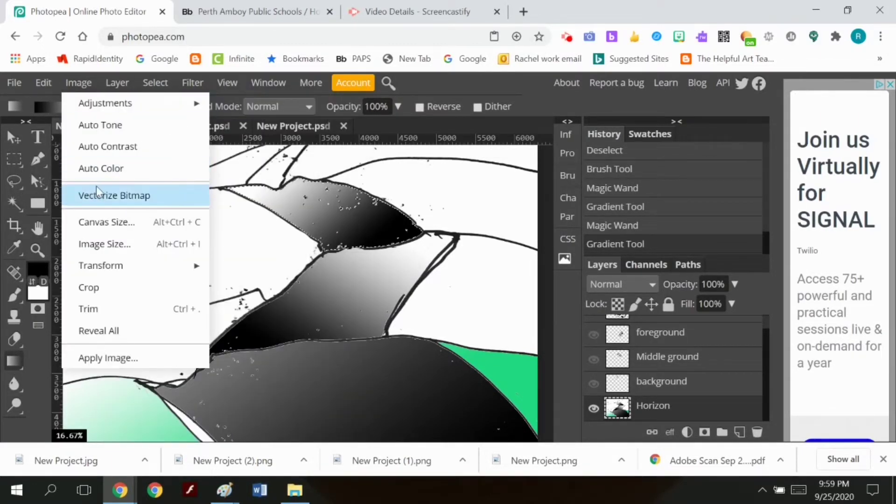
mouse_move(105, 103)
click(248, 125)
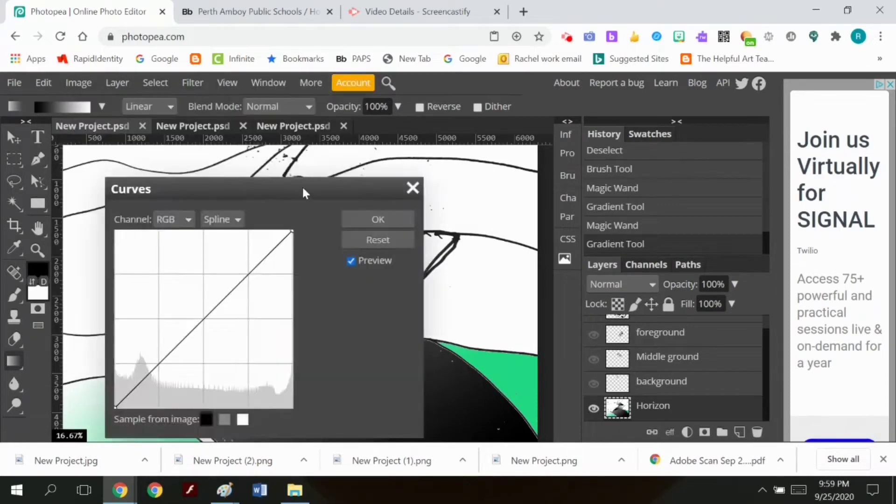
drag(573, 255, 555, 243)
click(744, 155)
click(78, 83)
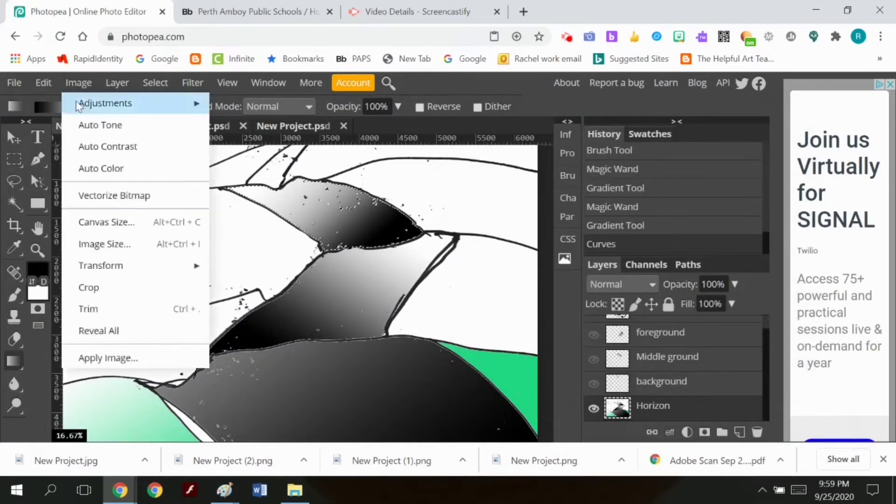
mouse_move(90, 107)
click(261, 197)
drag(319, 190, 718, 113)
mouse_move(619, 222)
mouse_down()
mouse_move(594, 222)
mouse_move(637, 221)
mouse_up()
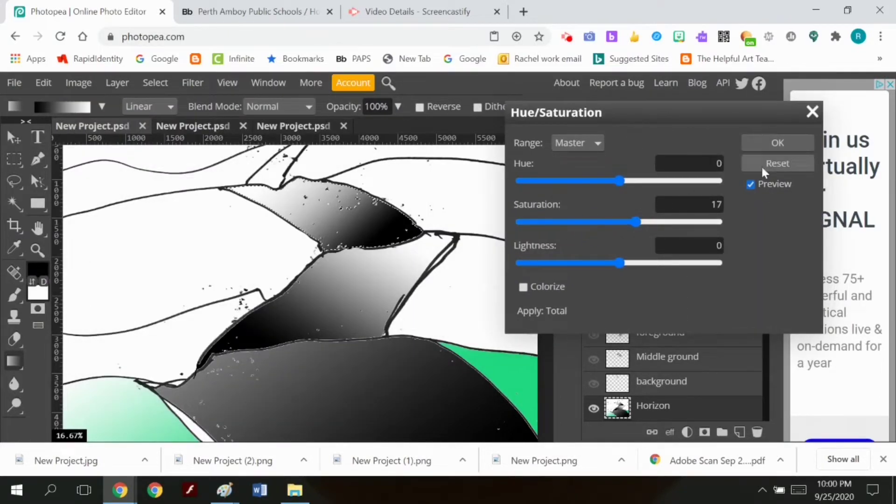
click(812, 112)
Step: Lighten parts of the upper road bend using the Dodge tool with a 371 px brush on midtones at 50% exposure
click(14, 403)
click(41, 107)
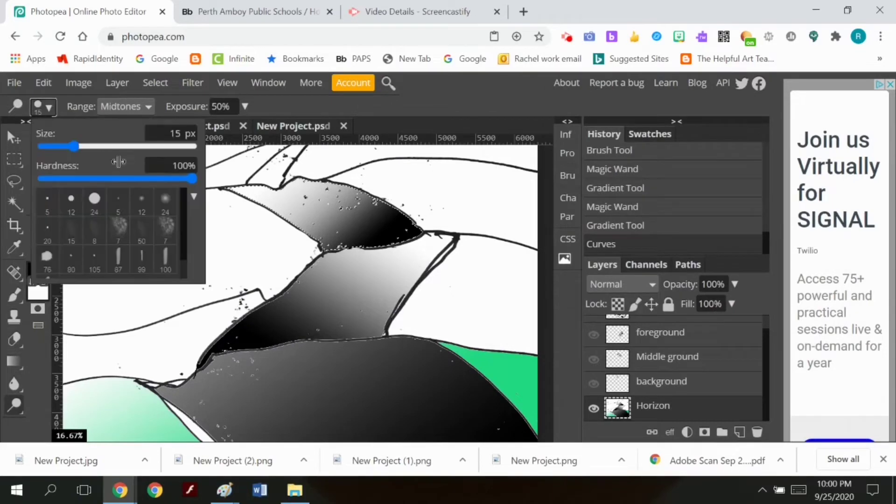
drag(40, 150, 93, 149)
drag(338, 231, 379, 234)
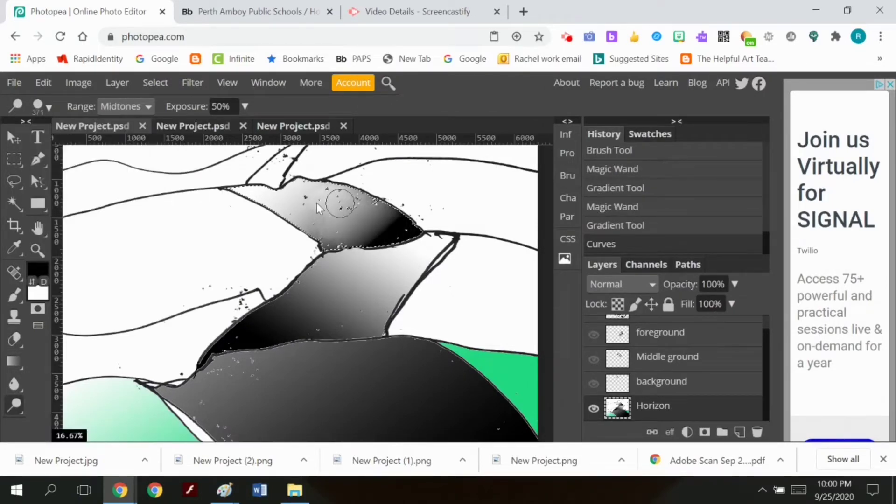
drag(312, 191, 280, 210)
Step: Set the foreground colour to light gray and fill the farthest narrow road section with a light-gray-to-white linear gradient
scroll(216, 276, up, 3)
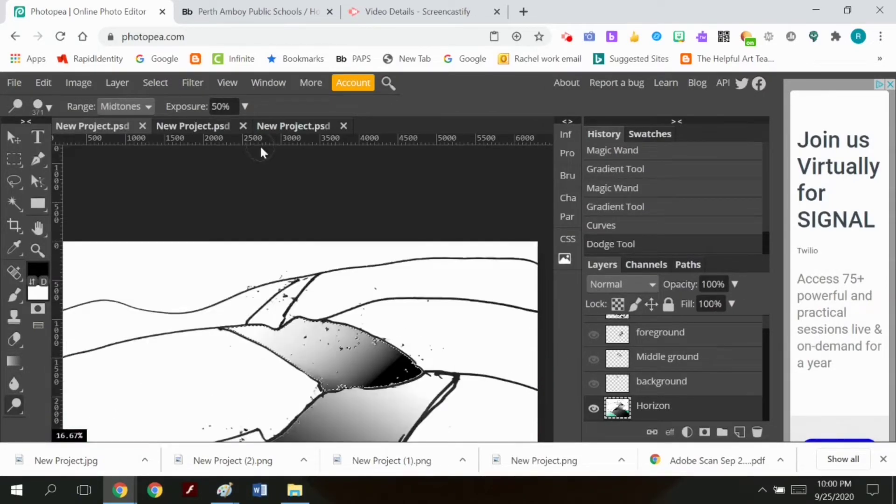
click(41, 271)
click(430, 357)
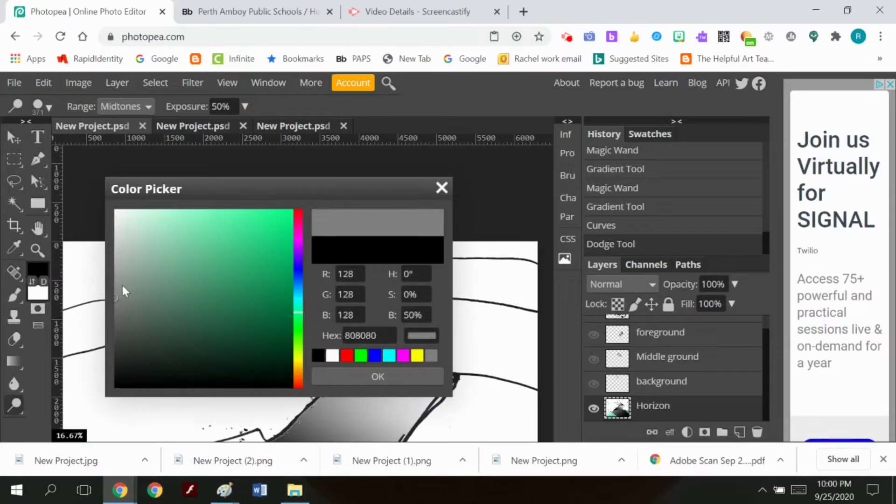
drag(122, 283, 123, 255)
click(405, 378)
click(21, 202)
click(279, 307)
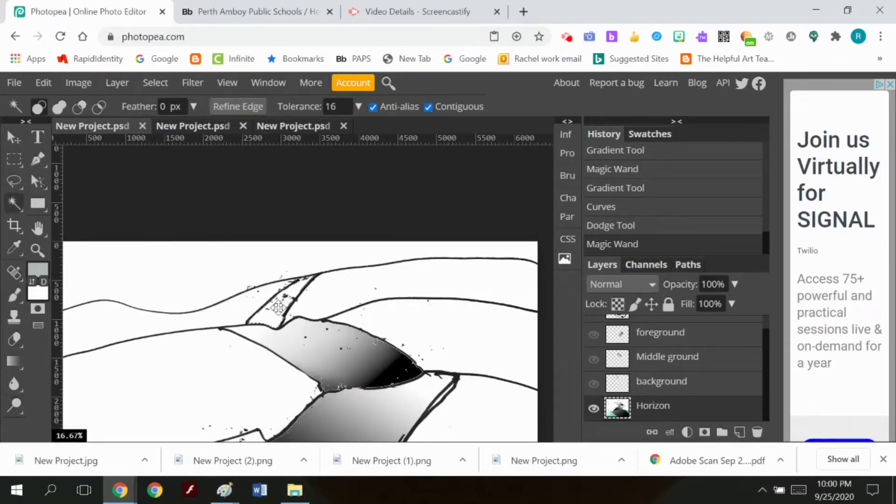
click(14, 361)
drag(307, 279, 267, 327)
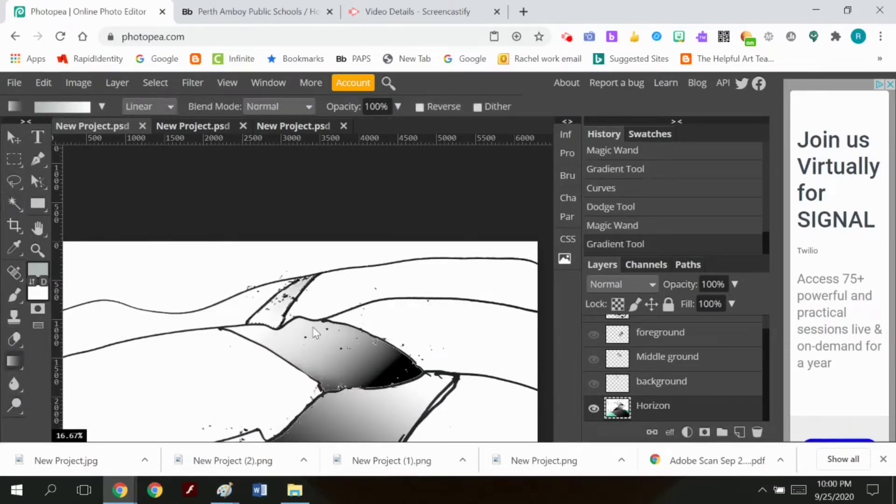
Step: Select the shaded upper road bend with the Magic Wand
click(14, 202)
click(323, 352)
click(365, 355)
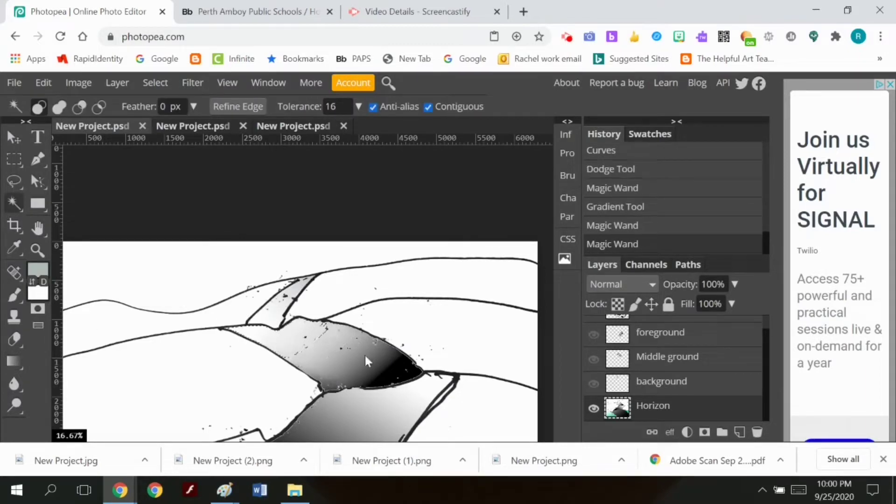
shift+click(345, 364)
shift+click(328, 355)
click(348, 354)
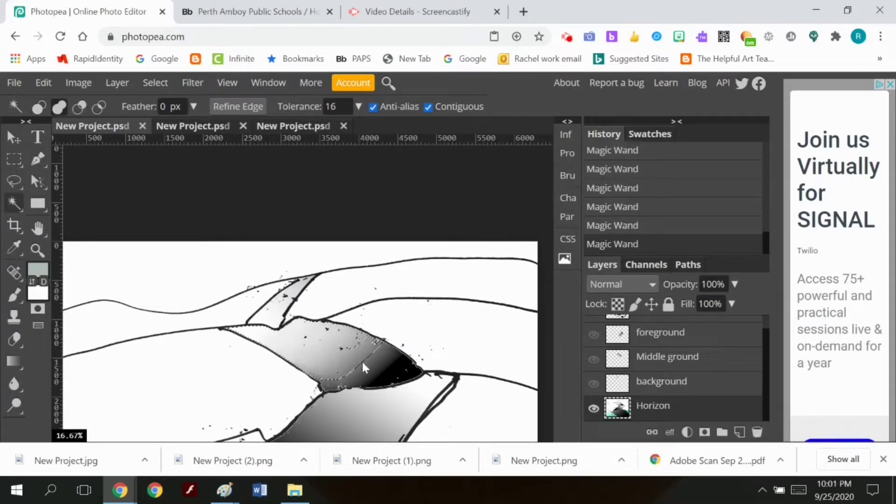
click(380, 364)
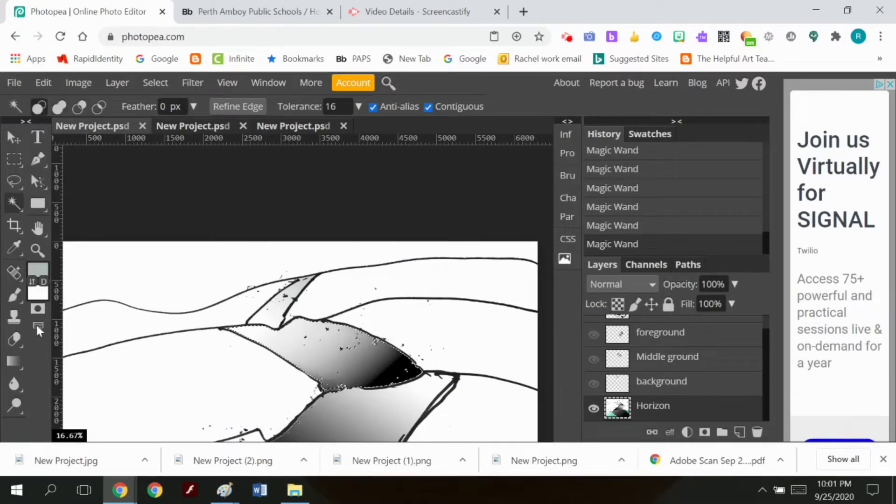
Step: Set the foreground colour to medium gray and refill the upper road bend with a gray-to-white linear gradient
click(38, 271)
click(120, 290)
click(377, 377)
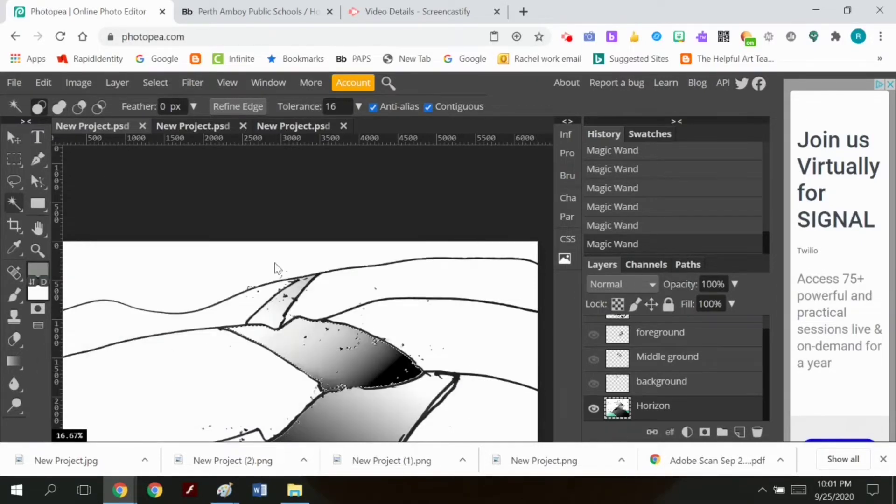
click(17, 362)
drag(267, 303, 272, 269)
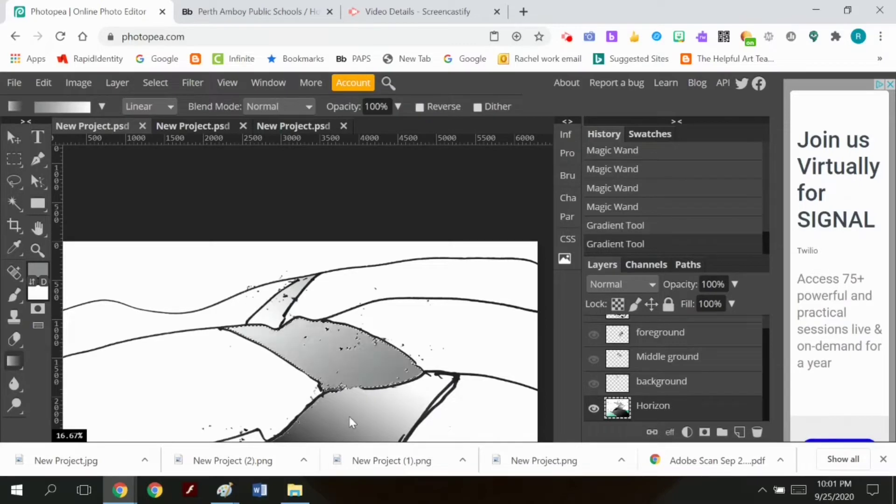
drag(348, 414, 308, 369)
Step: Set the foreground colour to bright green and select the two white hills flanking the middle road section with the Magic Wand
scroll(474, 326, down, 5)
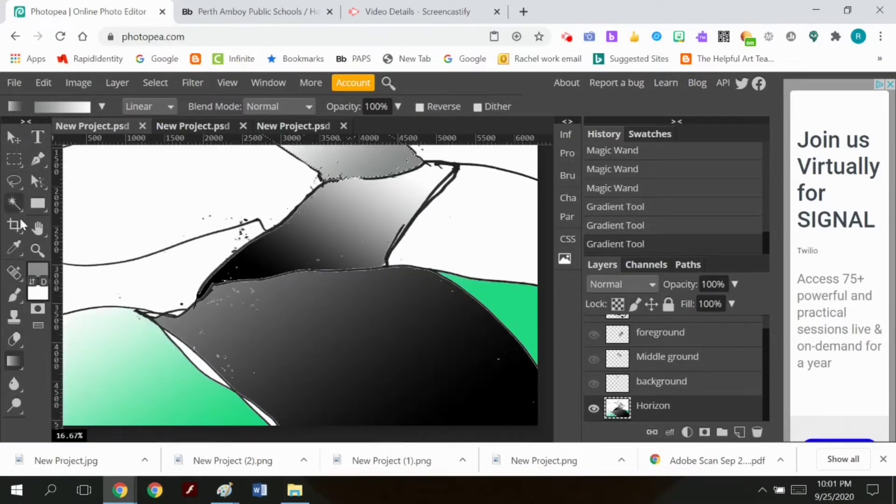
click(37, 250)
click(59, 106)
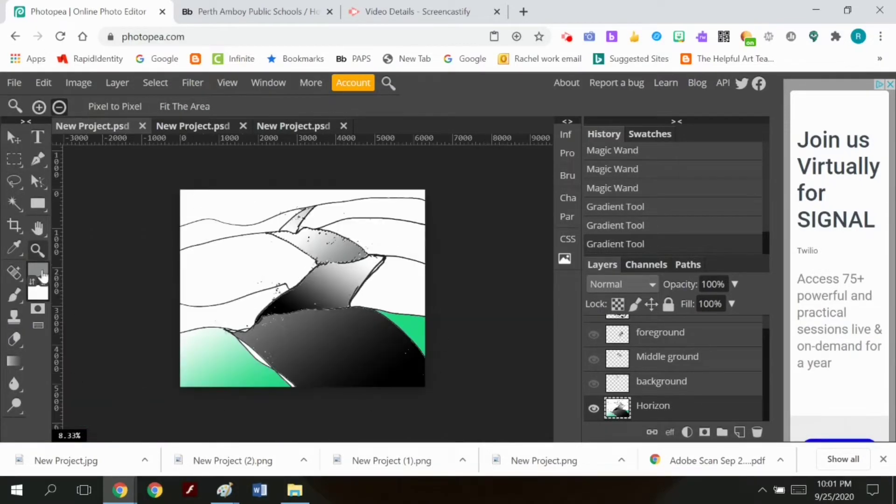
click(42, 276)
click(267, 225)
click(376, 373)
key(w)
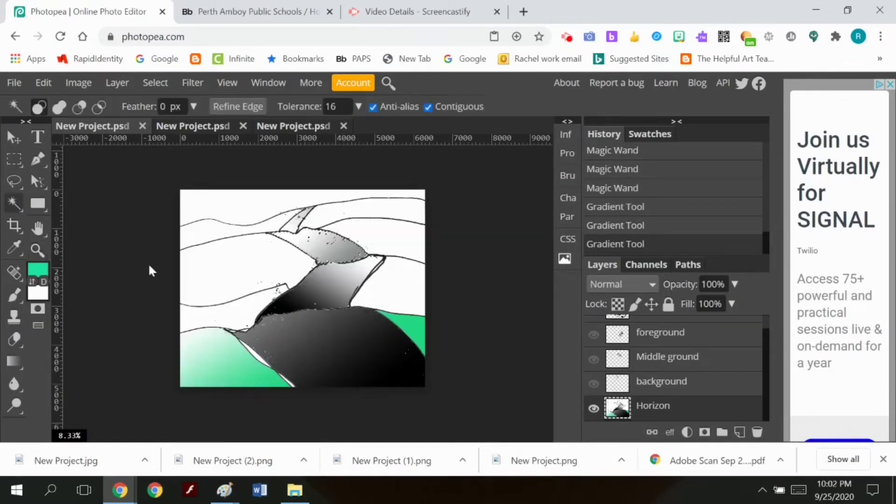
click(213, 317)
shift+click(383, 290)
Step: Fill the two selected hills with a bright-green-to-white linear gradient
click(14, 365)
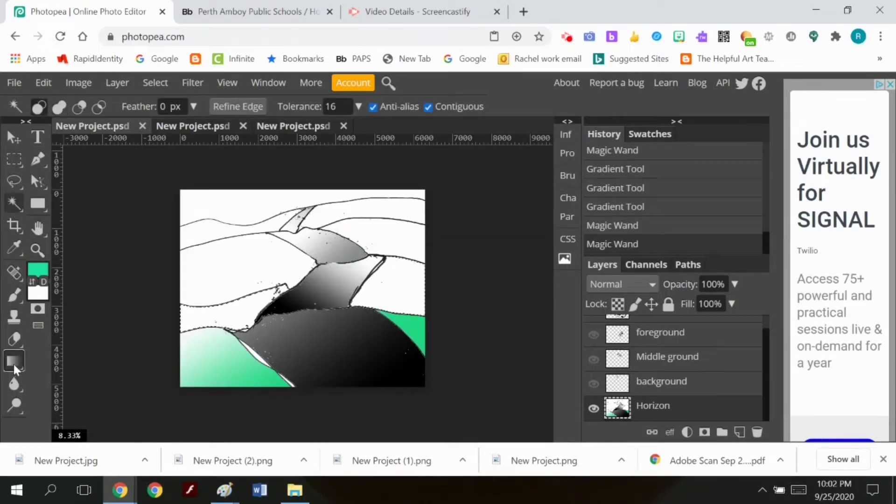
drag(250, 396, 259, 288)
drag(385, 388, 402, 243)
Step: Set the foreground colour to the darker green 1ead7e and refill the two selected hills with a green-to-white linear gradient
click(38, 268)
click(262, 266)
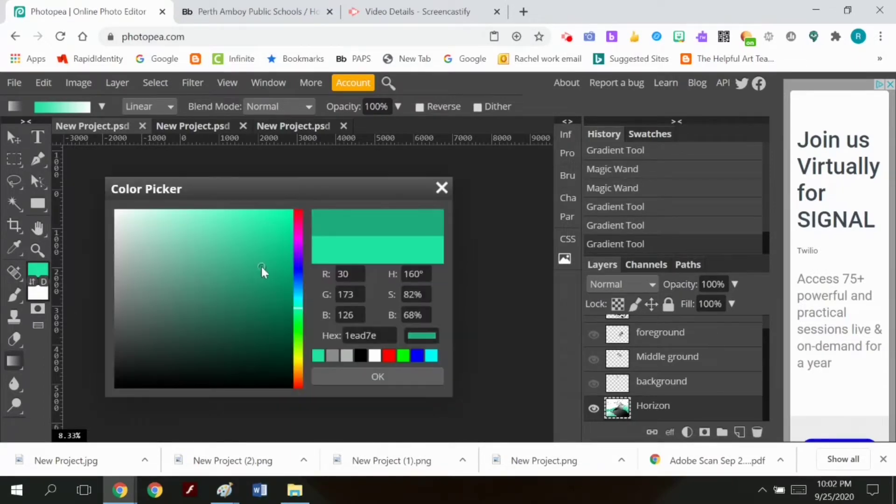
click(373, 378)
drag(222, 352, 370, 214)
drag(346, 318, 433, 247)
drag(306, 346, 315, 224)
Step: Select the two white hills flanking the upper road bend with the Magic Wand and set the background colour to gray
click(14, 203)
click(254, 266)
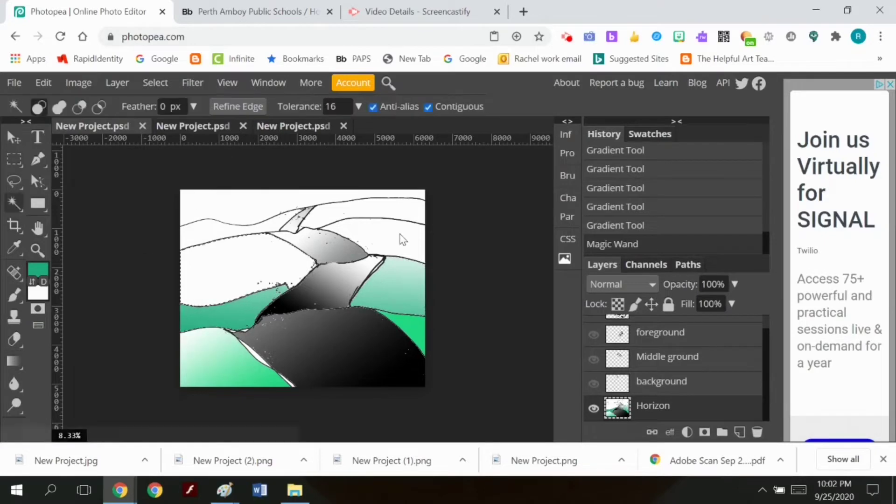
shift+click(398, 243)
click(39, 295)
click(130, 285)
click(382, 377)
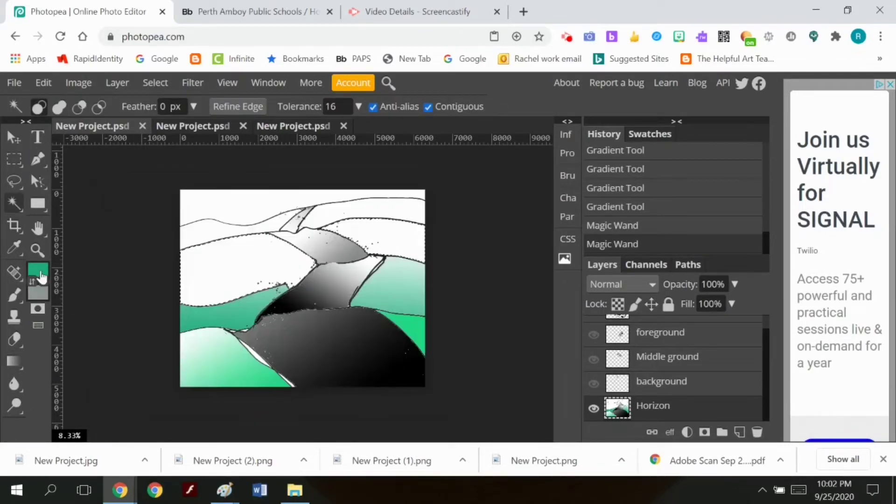
Step: Set the foreground colour to a muted green and fill the two selected hills with a green-to-gray linear gradient across the picture
click(38, 269)
click(216, 386)
click(205, 280)
click(377, 377)
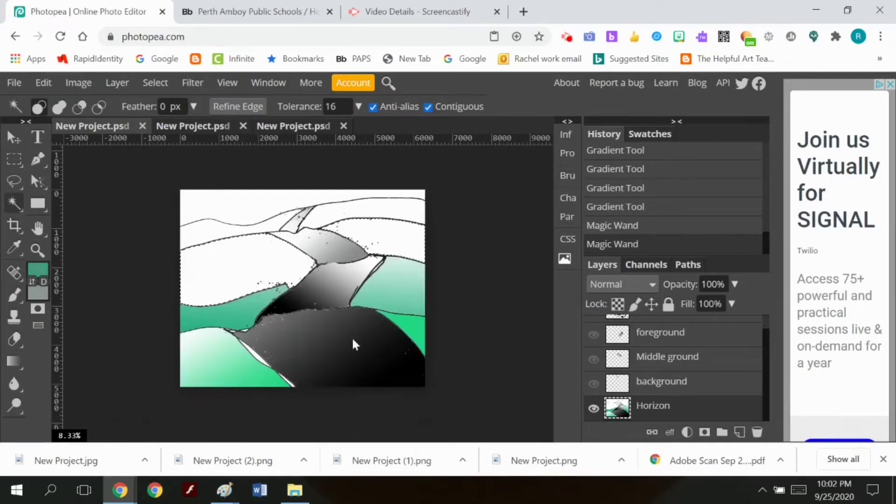
key(g)
drag(157, 222, 459, 256)
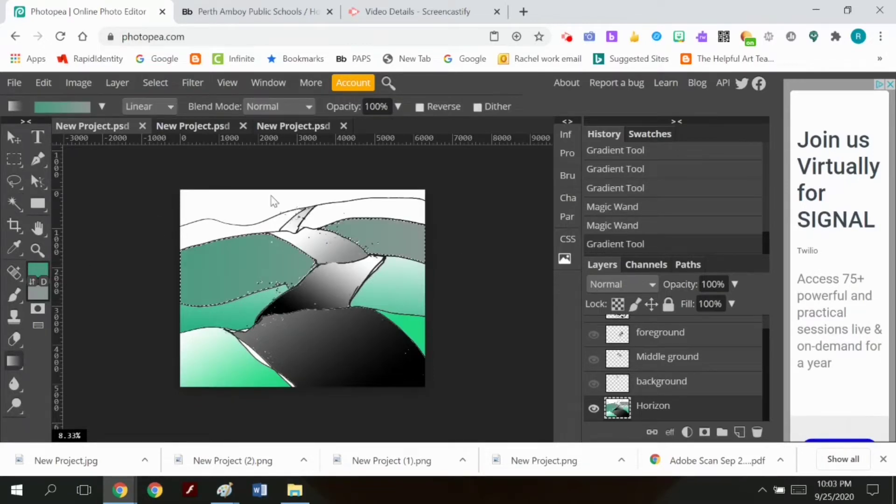
Step: Set the background colour to pale green badcd2 and refill the two selected hills with a green-to-pale-green linear gradient
click(39, 296)
click(142, 234)
click(376, 376)
drag(180, 216, 450, 334)
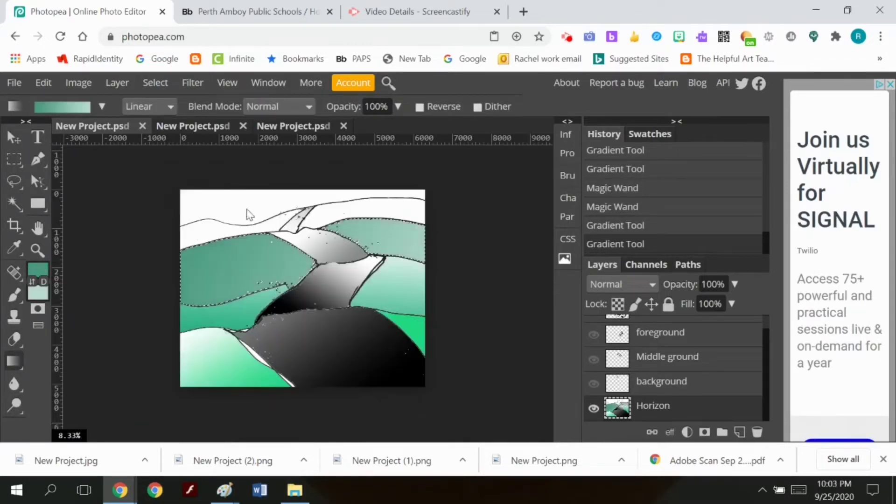
drag(263, 280, 268, 273)
Step: Set the background colour to a near-white green and fill the two farthest white hills with a green-to-near-white linear gradient
click(45, 298)
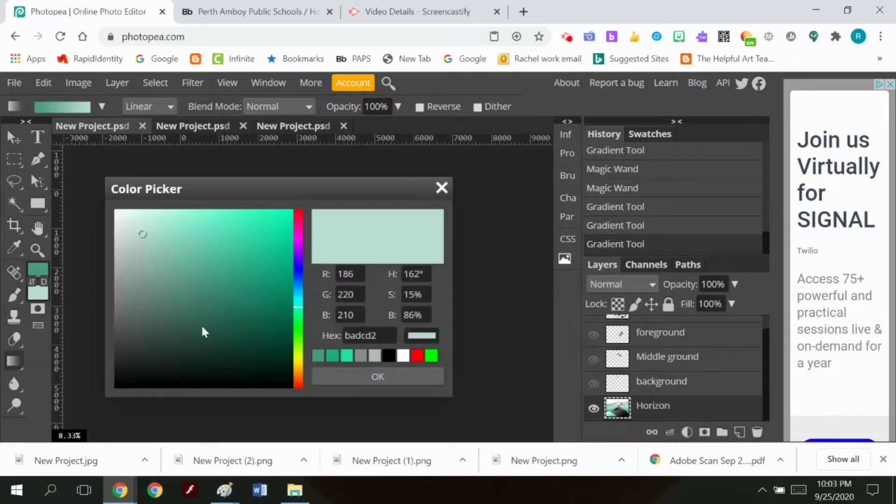
click(127, 219)
click(373, 377)
click(14, 206)
click(195, 228)
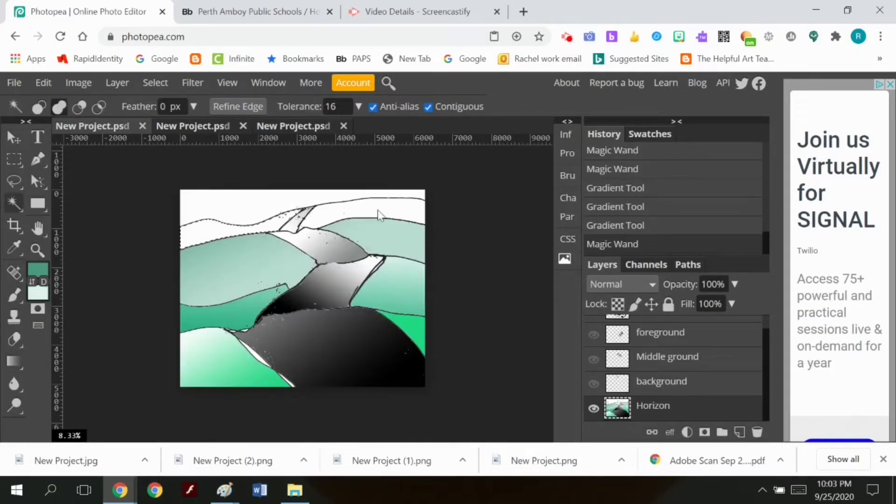
shift+click(377, 209)
click(14, 362)
drag(194, 168, 235, 251)
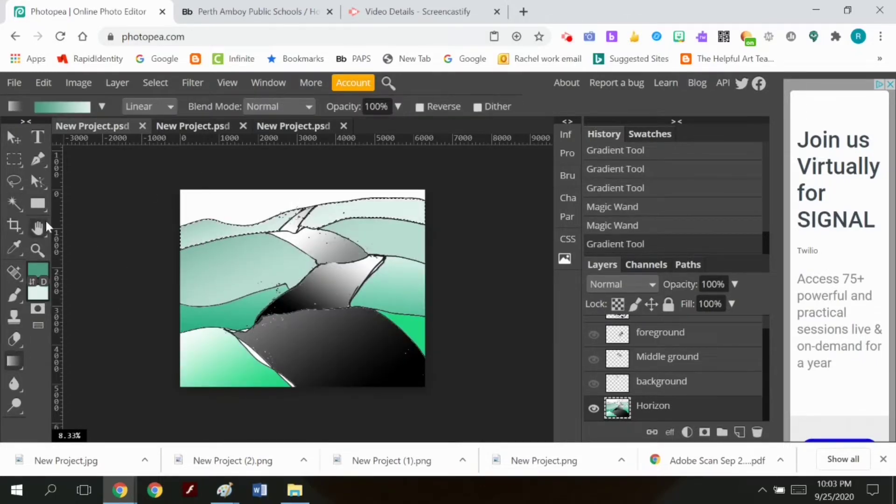
Step: Replace the hill selection using the Magic Wand and set the foreground colour to a medium blue
click(14, 204)
click(200, 205)
click(43, 83)
click(225, 150)
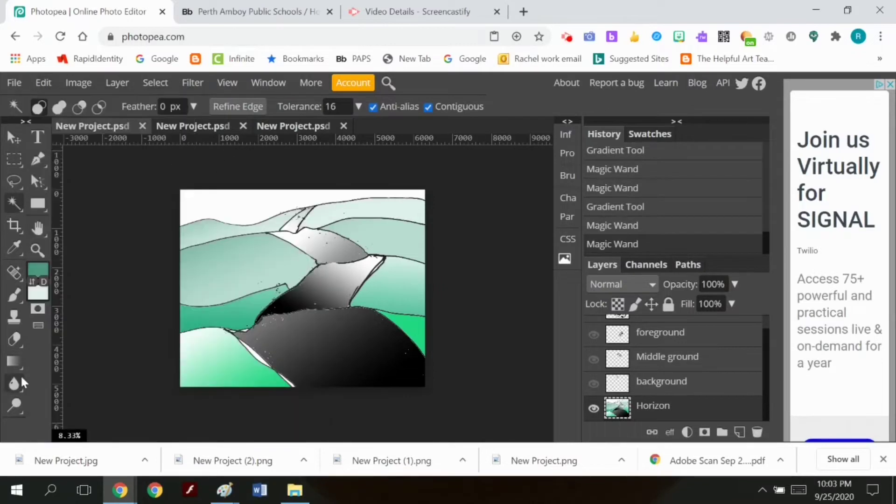
click(38, 269)
click(299, 284)
key(Return)
Step: Select the sky with the Magic Wand and fill it with a downward blue-to-near-white linear gradient
click(14, 361)
key(w)
click(224, 209)
key(g)
drag(285, 150, 293, 218)
drag(284, 176, 286, 221)
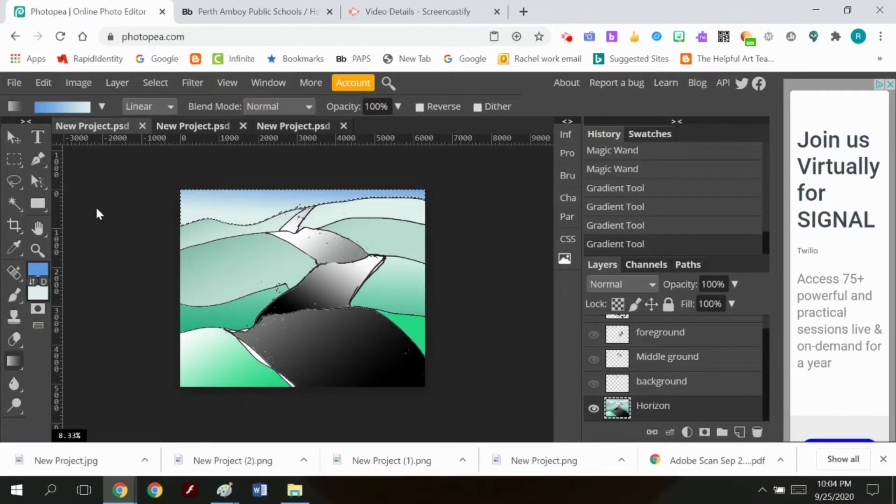
Step: Show the background, Middle ground, foreground and extreme foreground car layers
click(593, 383)
click(593, 358)
click(594, 334)
scroll(598, 345, up, 1)
click(593, 326)
Step: Export all layers as PNG at 1x size and 100% quality, without limiting them to names starting with "-e-"
click(43, 83)
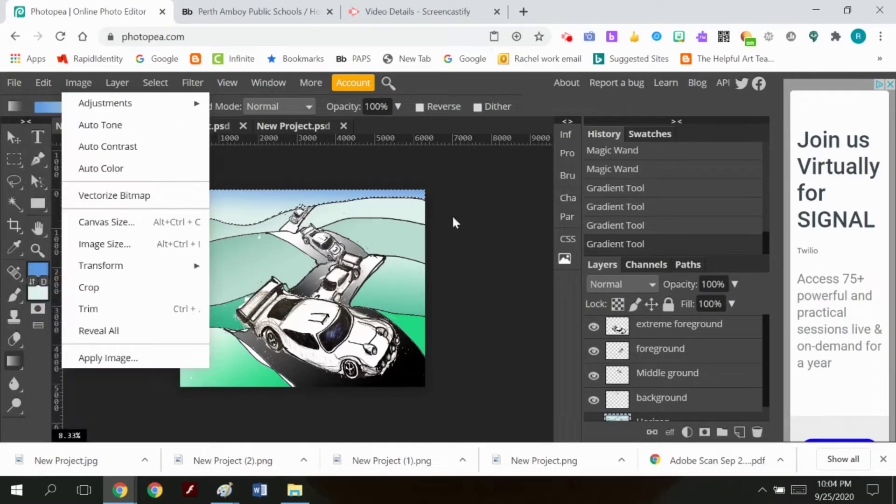
click(466, 312)
click(43, 83)
mouse_move(14, 82)
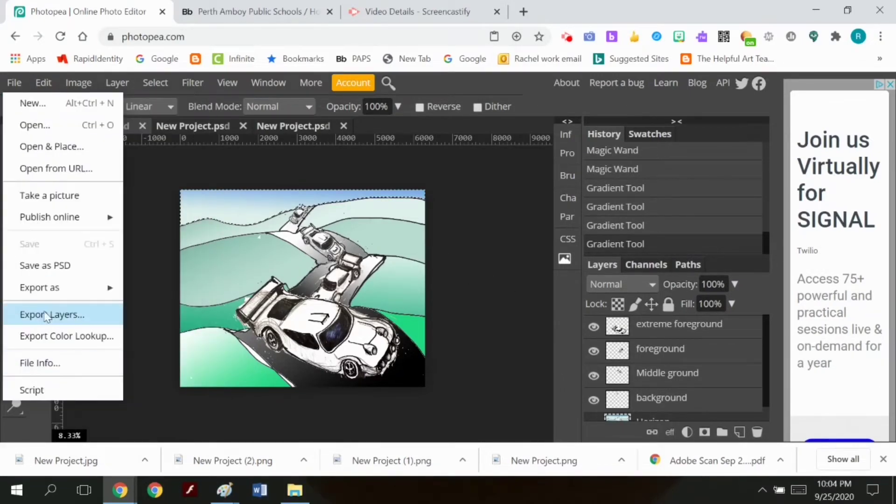
click(60, 314)
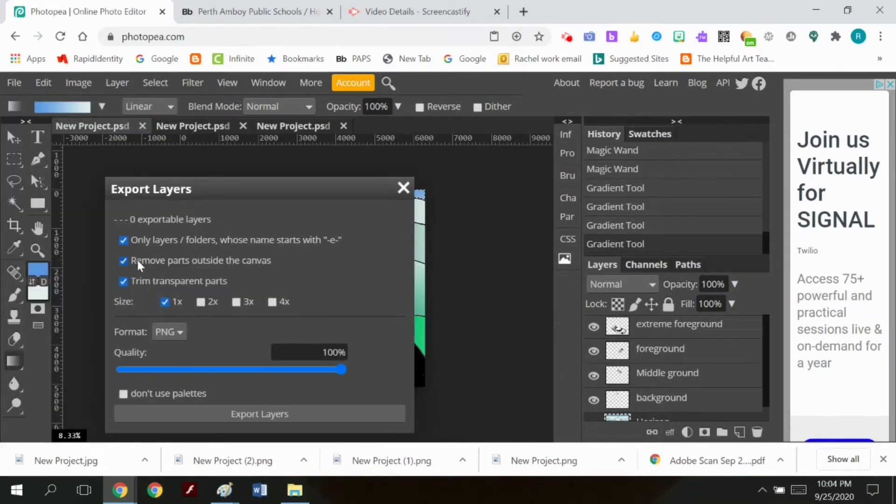
click(261, 415)
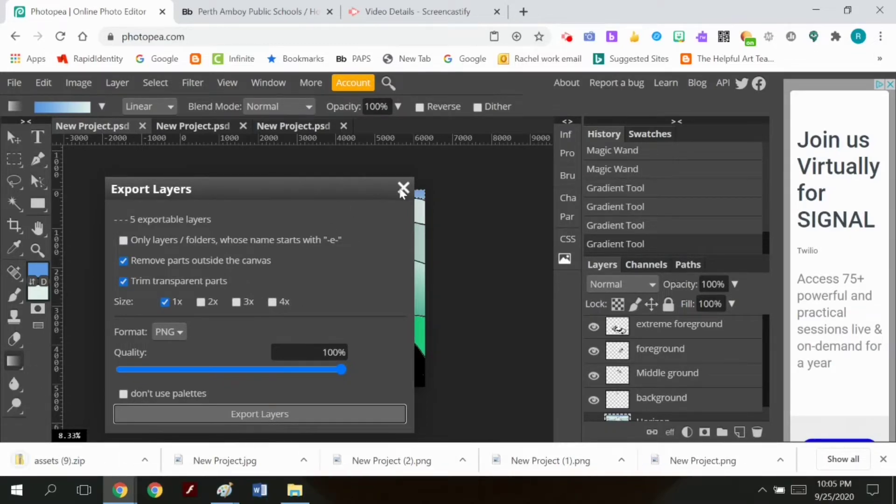
Step: Extract the downloaded assets (9).zip into the assets (9) folder in Downloads and close the file windows
click(70, 460)
click(257, 82)
click(480, 115)
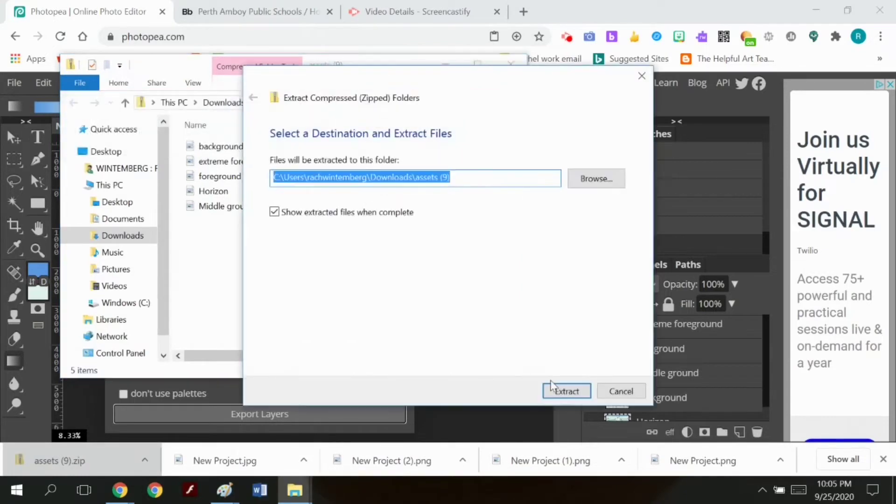
click(564, 390)
click(524, 75)
click(511, 65)
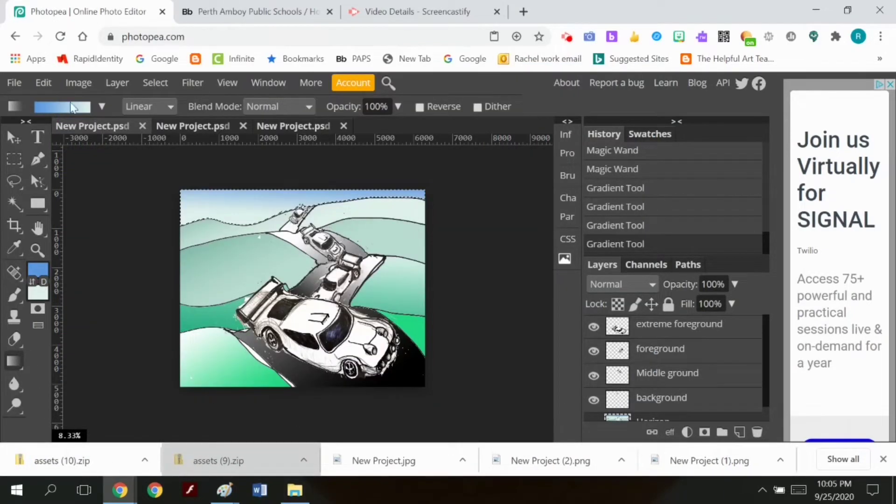
Step: Open the exported Horizon picture from Downloads as its own document
click(14, 83)
click(46, 146)
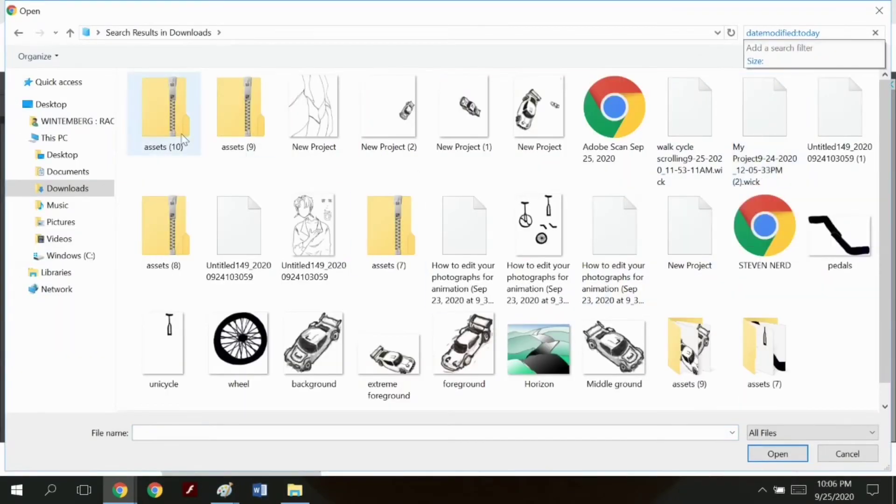
double_click(540, 375)
Step: Erase a band across the full width of the picture just above the nearest road section and foreground hills
click(14, 340)
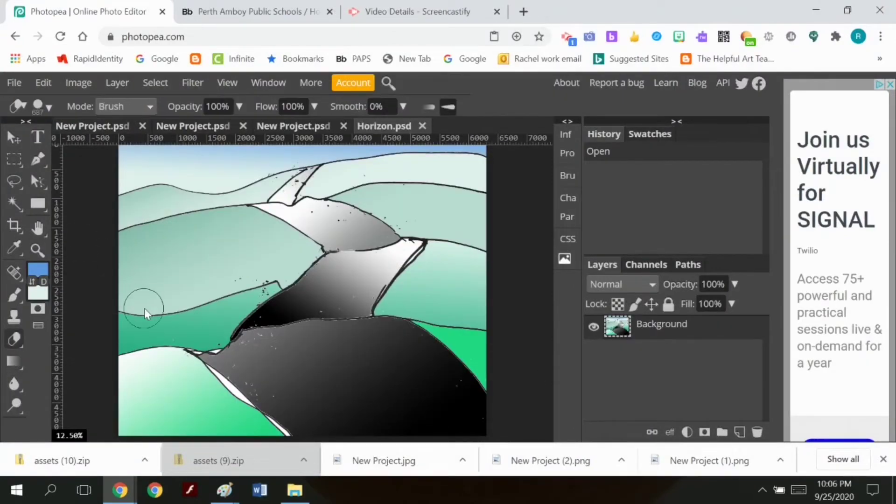
mouse_move(480, 309)
mouse_down()
mouse_move(386, 303)
mouse_move(294, 314)
mouse_up()
key(ctrl+z)
click(249, 306)
drag(379, 298, 481, 310)
click(129, 323)
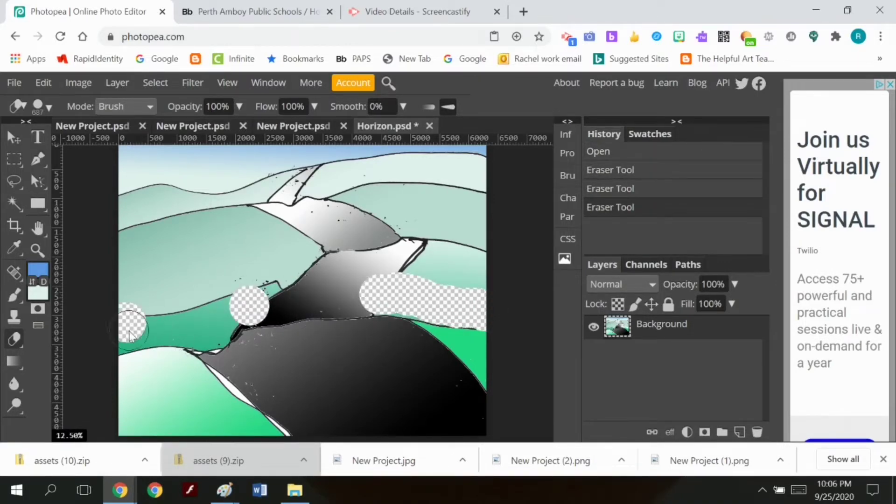
click(120, 336)
mouse_move(120, 336)
mouse_down()
mouse_move(145, 326)
mouse_move(135, 330)
mouse_move(203, 332)
mouse_move(245, 309)
mouse_move(271, 307)
mouse_move(226, 327)
mouse_move(236, 326)
mouse_move(301, 299)
mouse_move(286, 307)
mouse_move(372, 305)
mouse_up()
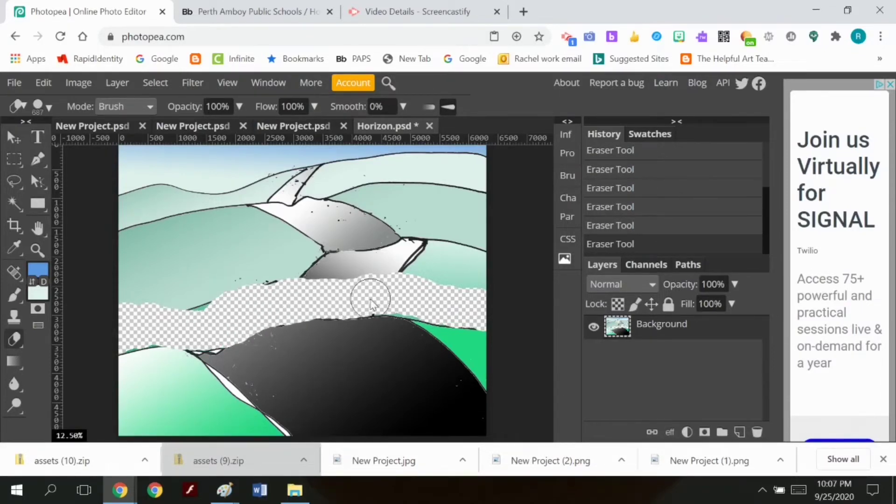
drag(450, 311, 432, 314)
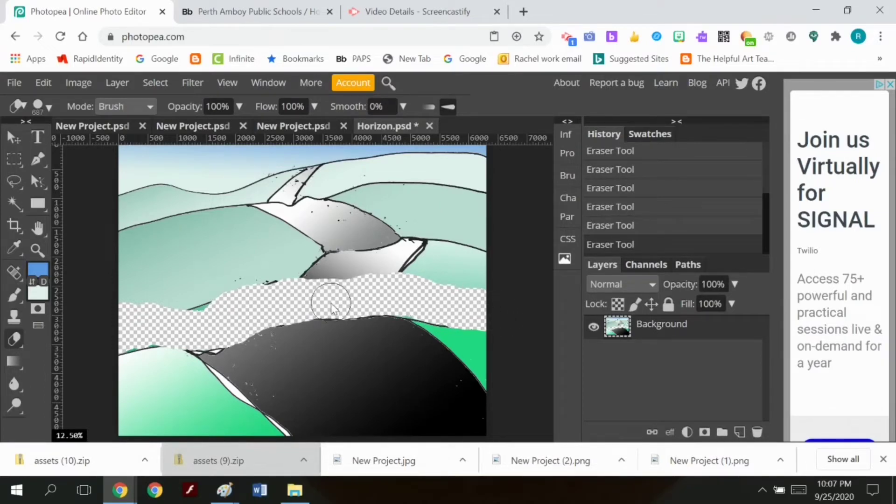
Step: Clear everything above the erased band with a rectangular selection and deselect
click(14, 159)
drag(489, 308, 116, 142)
key(Delete)
click(155, 82)
click(159, 117)
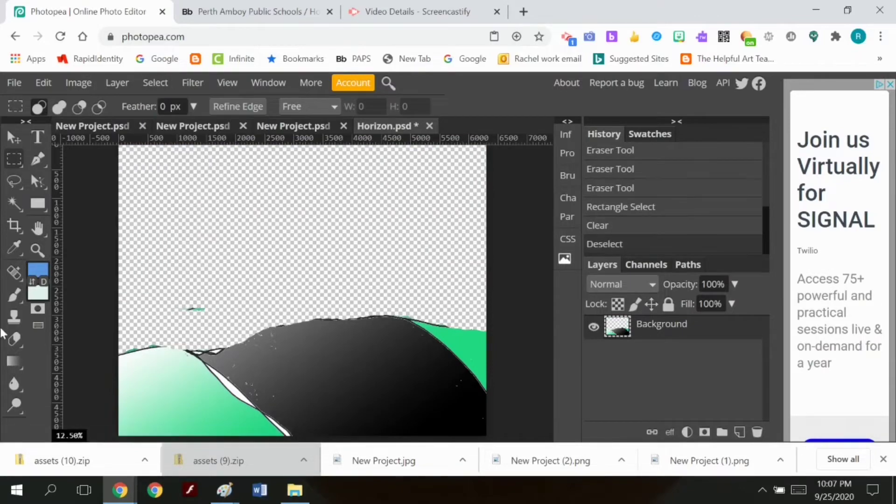
Step: Erase the leftover specks above the foreground hills and road
key(e)
click(428, 250)
click(202, 332)
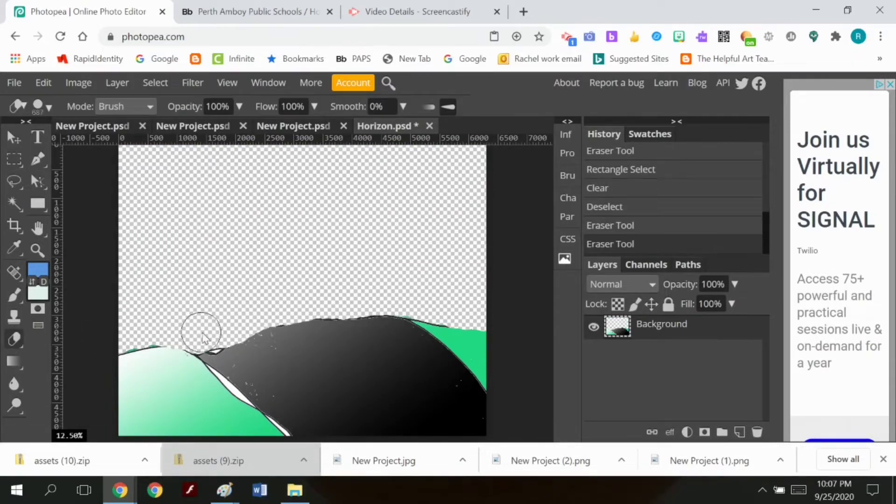
click(208, 333)
click(214, 328)
Step: Open another copy of the Horizon picture from the assets (9) folder
click(14, 83)
click(32, 122)
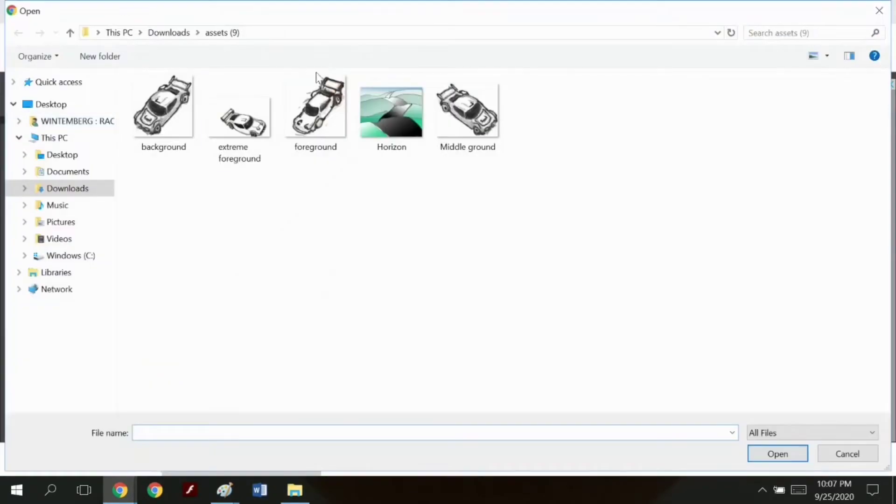
click(392, 113)
click(775, 452)
Step: Erase the foreground below the second road section and a band along that section's upper edge
mouse_move(131, 372)
mouse_down()
mouse_move(226, 362)
mouse_move(317, 334)
mouse_move(463, 344)
mouse_move(351, 346)
mouse_move(154, 412)
mouse_move(151, 394)
mouse_move(347, 451)
mouse_move(362, 409)
mouse_move(252, 422)
mouse_move(274, 419)
mouse_move(299, 391)
mouse_move(477, 386)
mouse_move(460, 414)
mouse_move(500, 439)
mouse_move(430, 429)
mouse_up()
mouse_move(325, 235)
mouse_down()
mouse_move(427, 222)
mouse_move(488, 233)
mouse_up()
mouse_move(304, 240)
mouse_down()
mouse_move(216, 266)
mouse_move(208, 240)
mouse_move(503, 201)
mouse_up()
Step: Clear the remaining hills and sky above the second road section with a rectangular selection and deselect
click(14, 159)
drag(494, 231, 101, 133)
key(Delete)
key(ctrl+d)
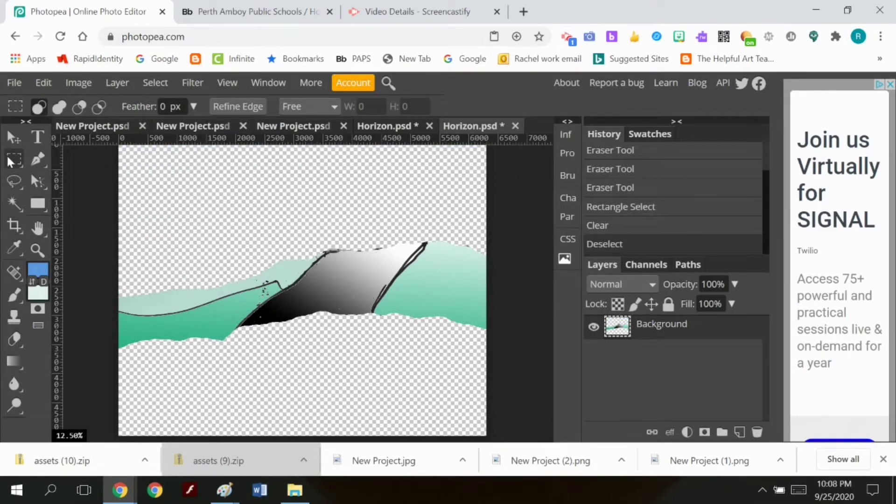
Step: Try scaling the isolated road strip to about 119% width and 184% height
click(43, 82)
mouse_move(75, 428)
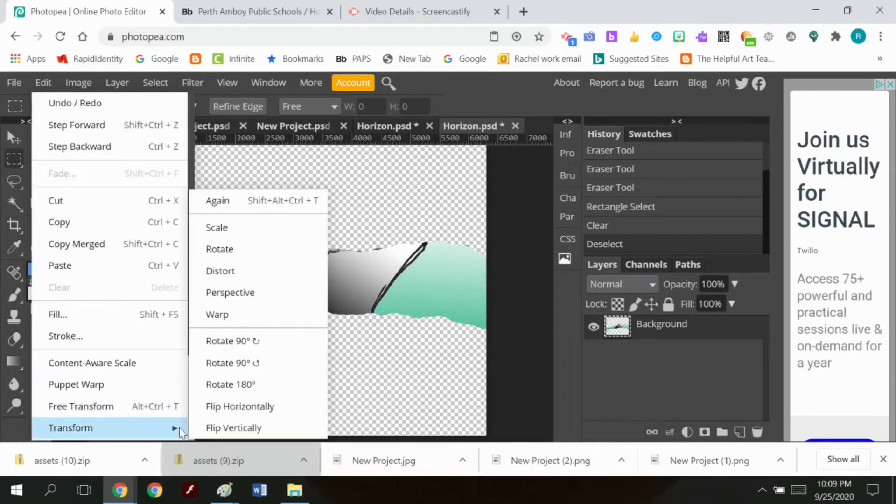
click(251, 241)
drag(300, 385, 302, 461)
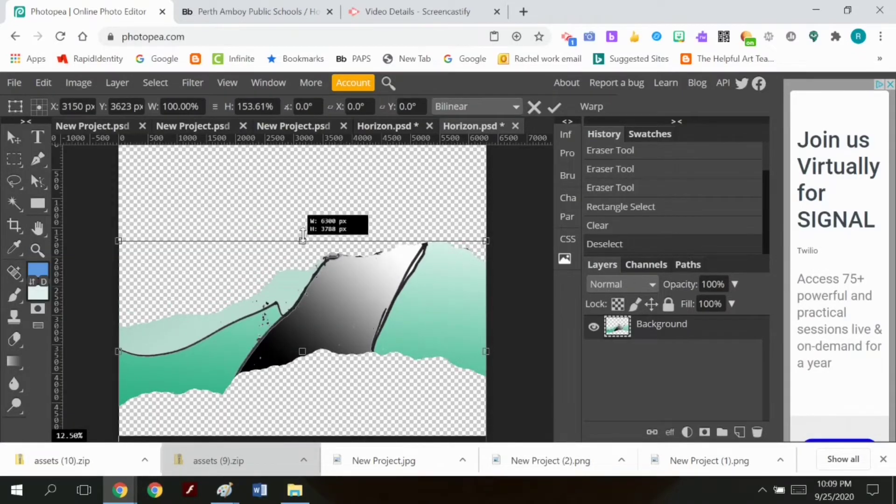
drag(302, 237, 302, 196)
drag(118, 329, 49, 329)
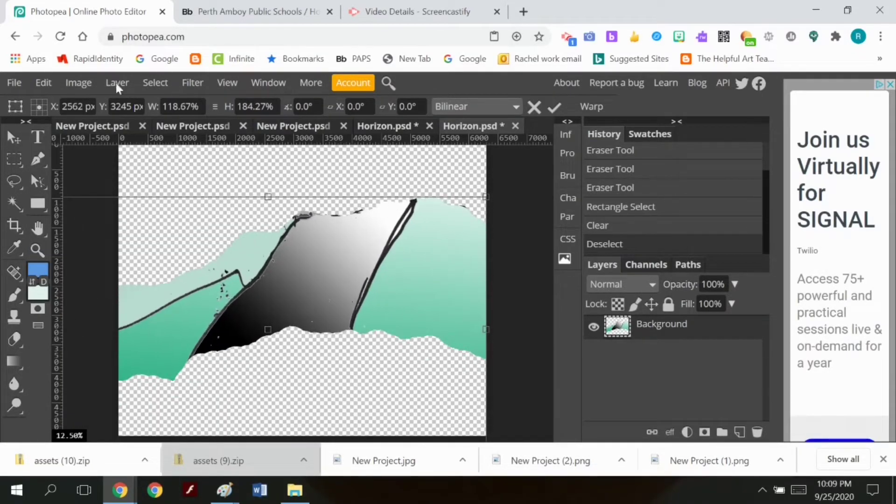
click(554, 107)
Step: Try stretching the road strip to about 134% width and 96% height lower on the canvas, and undo both free transforms
click(43, 83)
mouse_move(74, 427)
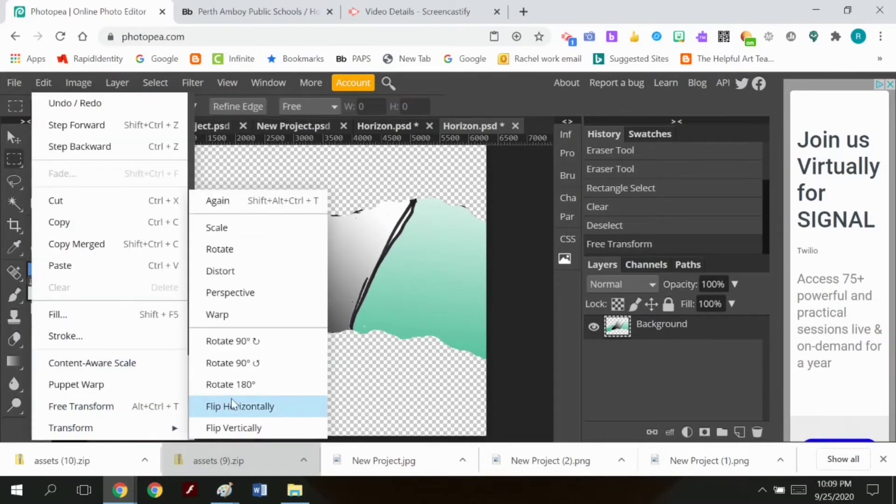
click(232, 405)
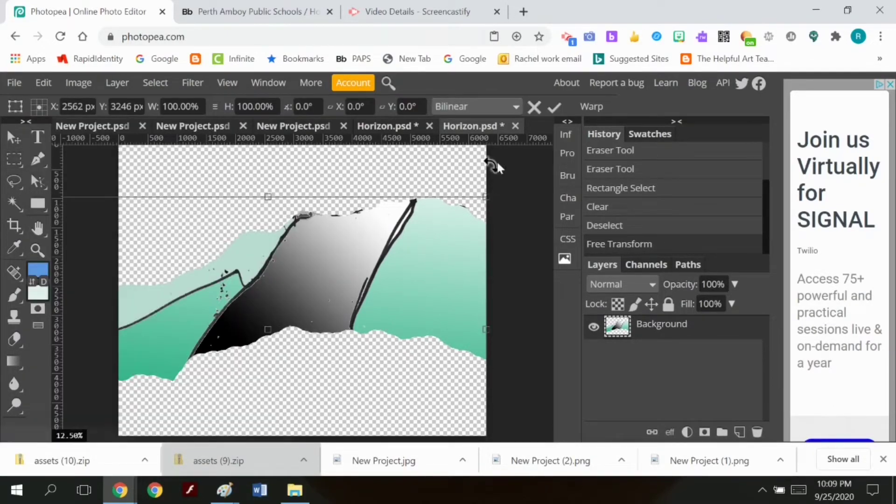
click(44, 82)
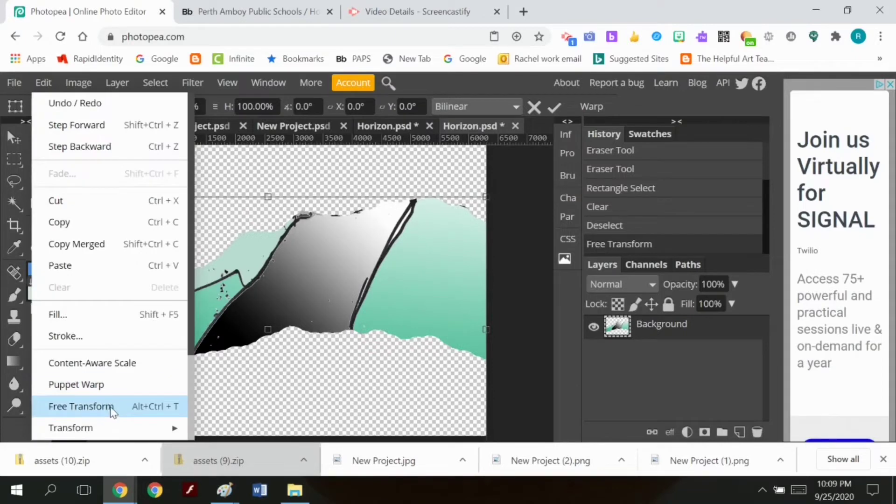
click(93, 405)
drag(486, 197, 451, 196)
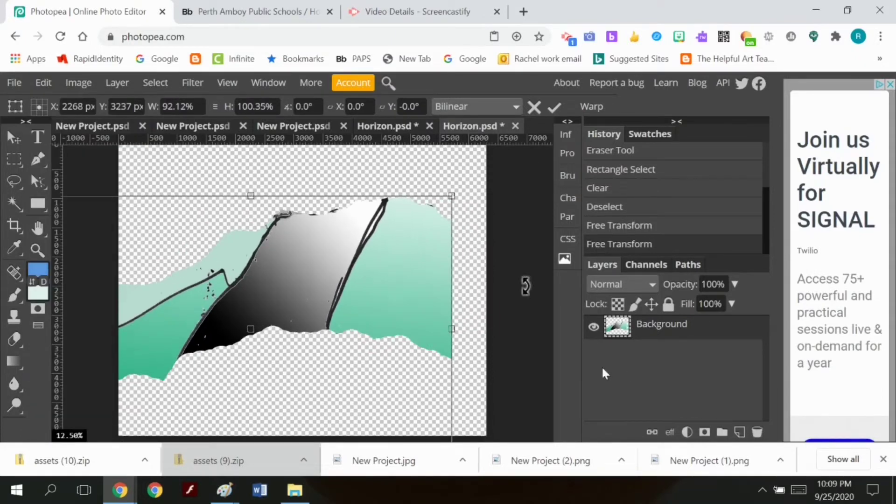
drag(452, 329, 542, 329)
drag(299, 273, 405, 291)
drag(134, 235, 39, 247)
drag(382, 298, 297, 311)
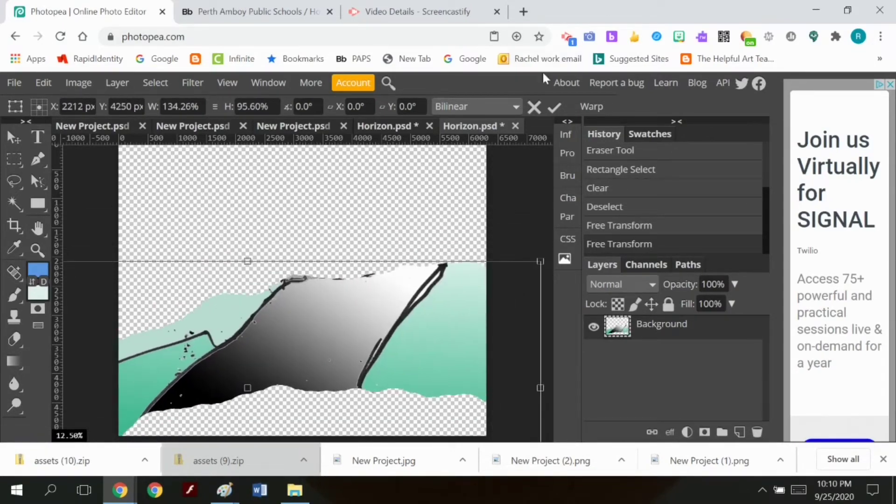
key(Return)
key(ctrl+z)
key(ctrl+z)
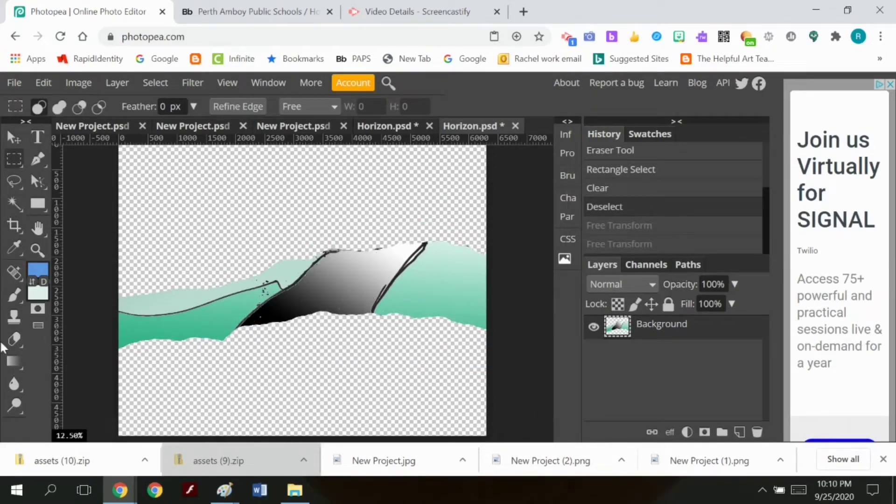
Step: Set the foreground colour to black and brush two road edges from the grey road down to the canvas's lower edge
click(38, 269)
click(400, 357)
click(390, 376)
click(14, 299)
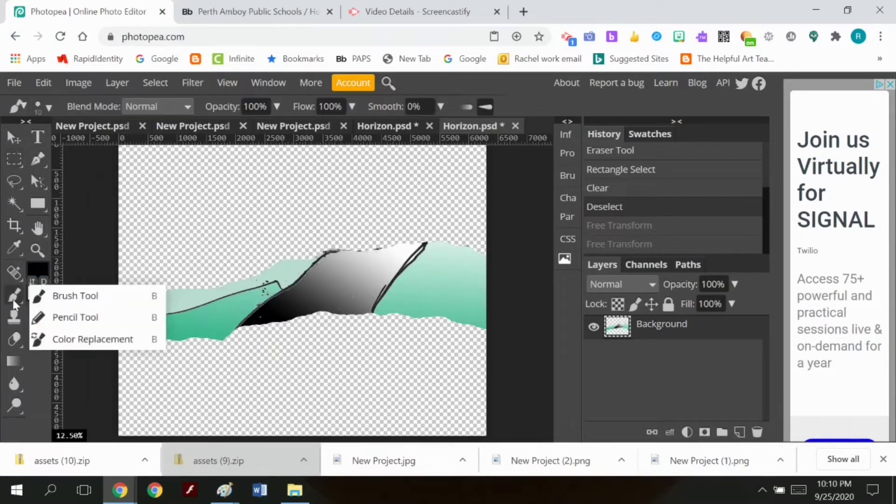
click(104, 269)
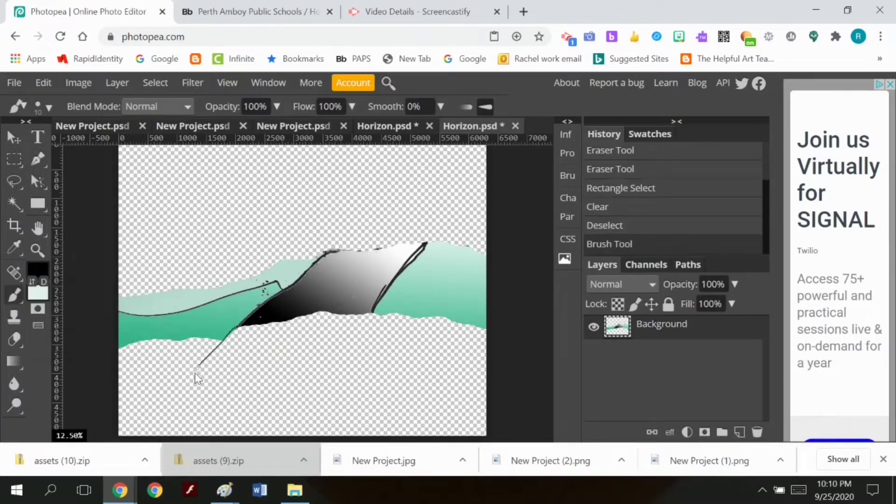
drag(198, 378, 155, 435)
drag(321, 438, 321, 439)
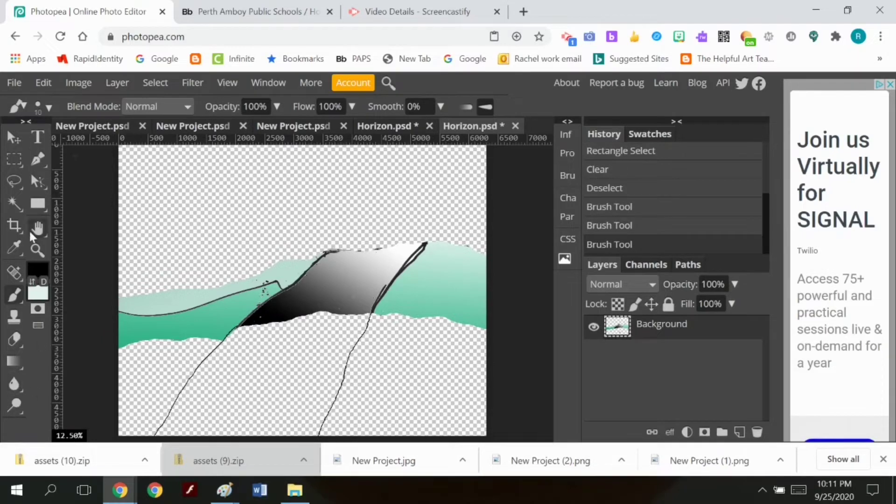
Step: Fill the empty area between the new road edges with a linear black-to-pale gradient and clear the selection
key(w)
click(255, 375)
click(14, 361)
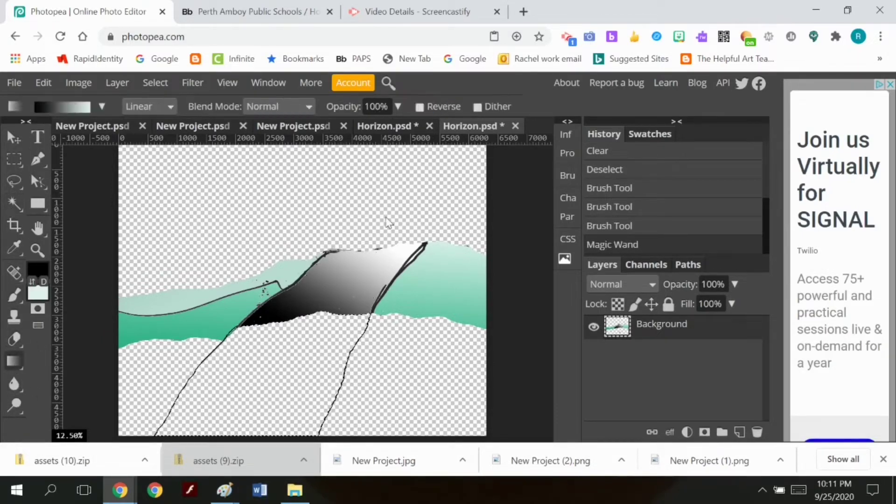
drag(386, 220, 245, 466)
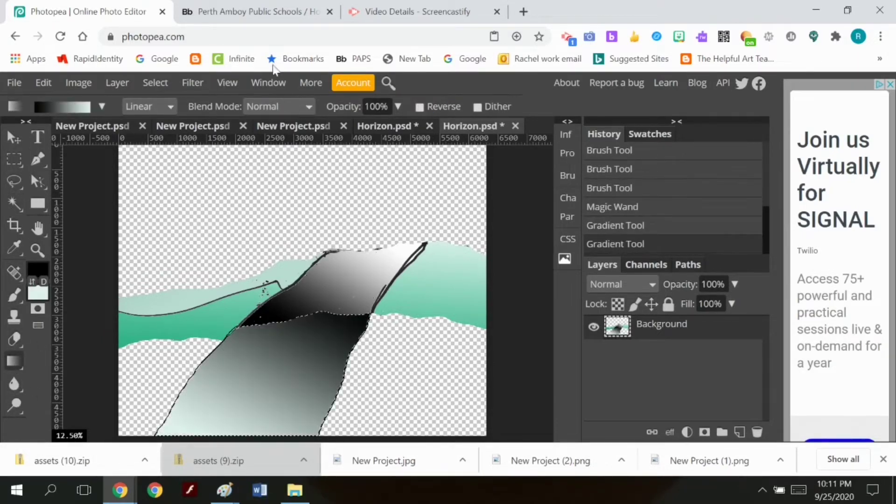
click(156, 83)
click(175, 125)
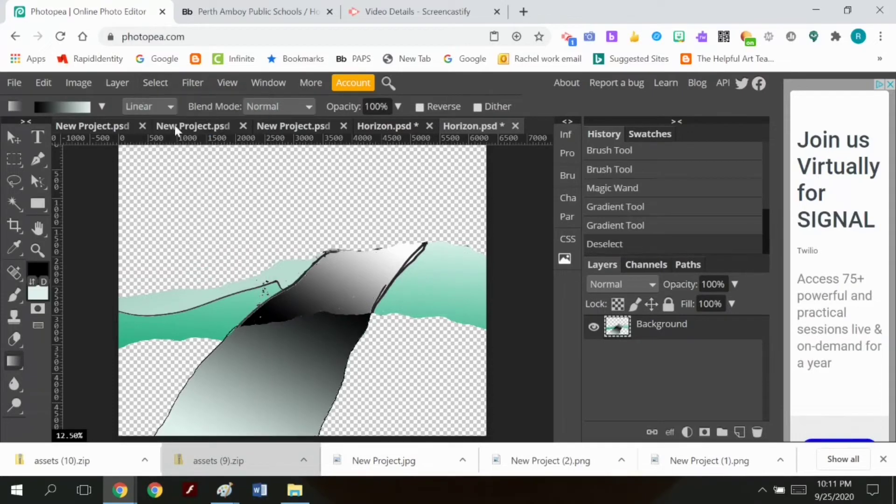
Step: Lasso the dark seam between the two road sections with the Content-Aware Move Tool and shift it slightly
right_click(18, 280)
click(18, 280)
right_click(18, 280)
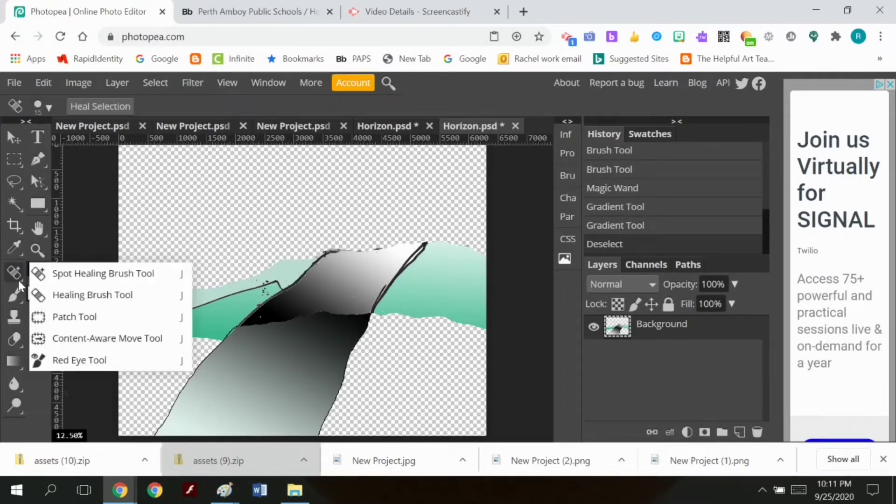
click(60, 332)
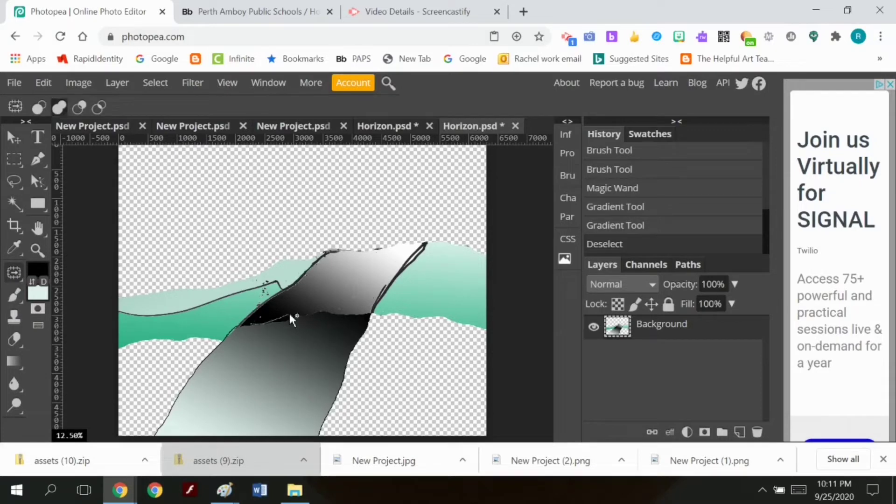
drag(320, 334, 246, 339)
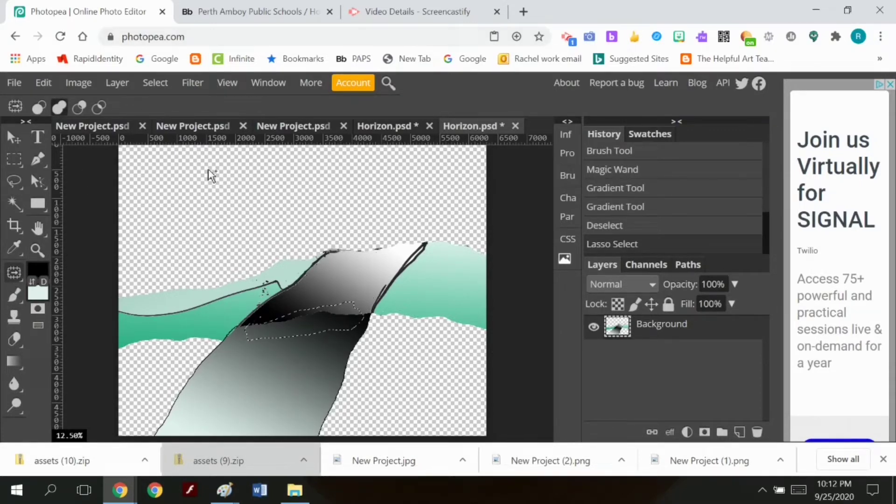
drag(351, 322, 339, 328)
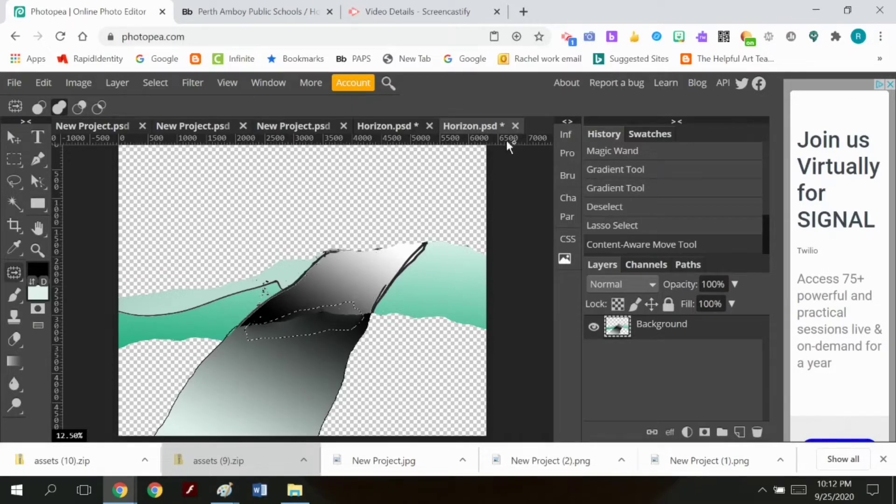
Step: Close the edited Horizon.psd without saving it and open the original Horizon.psd again
click(515, 126)
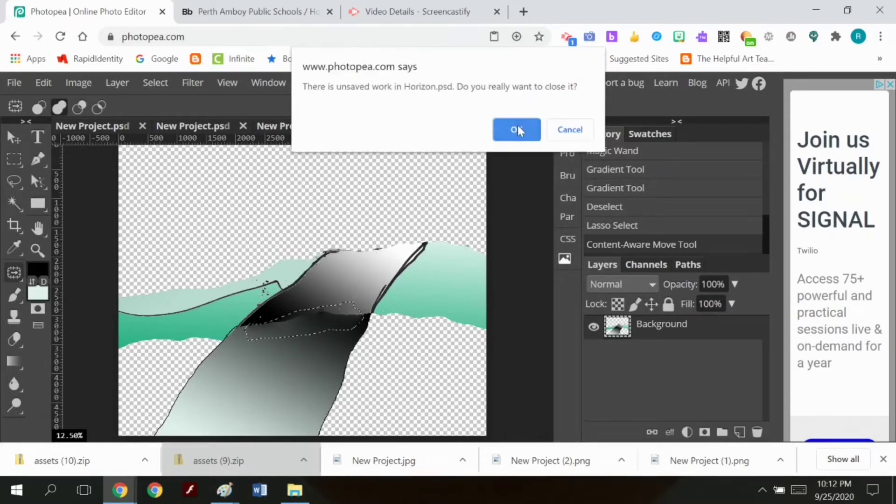
click(529, 130)
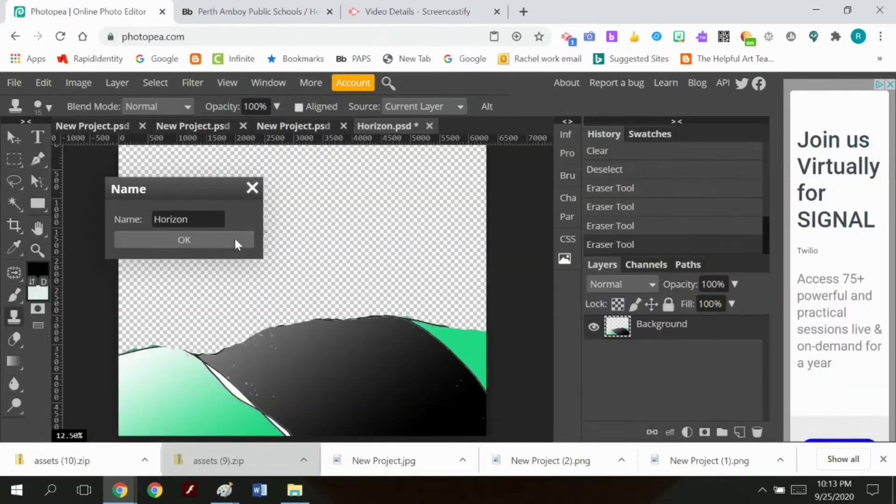
click(234, 239)
click(15, 82)
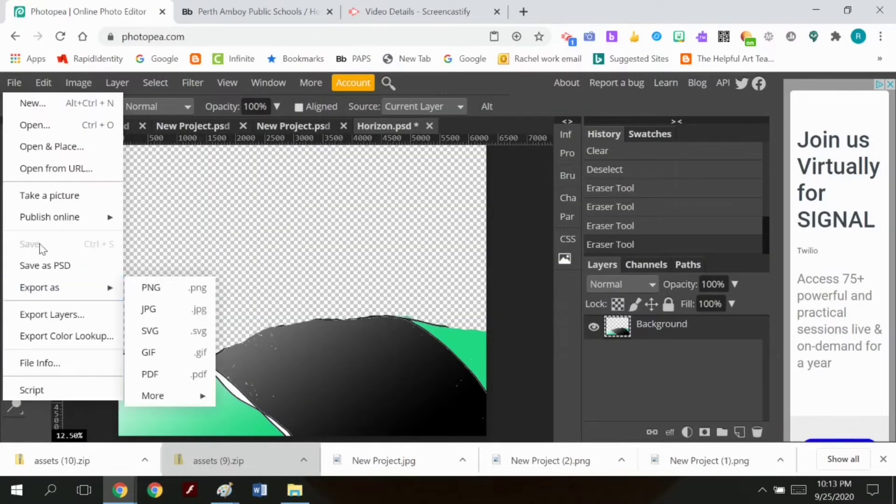
click(47, 122)
click(778, 454)
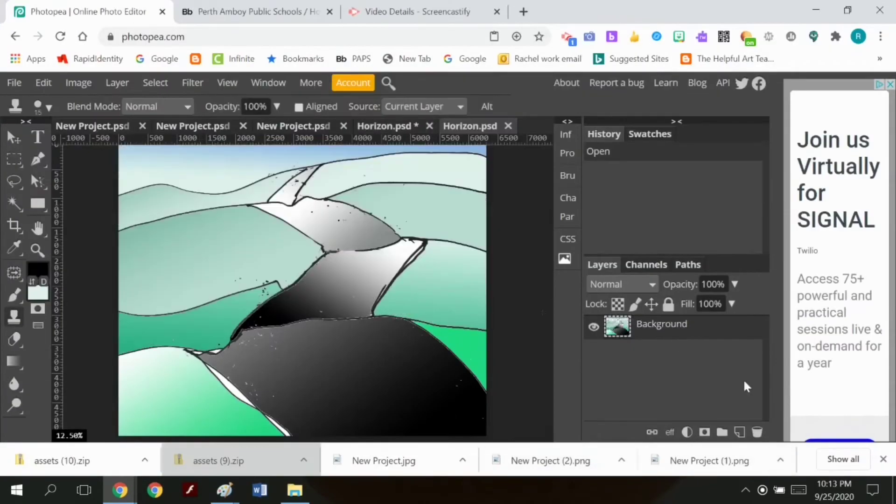
Step: Stretch the whole landscape vertically with a transform, extending it beyond the lower and upper canvas edges
click(46, 246)
click(341, 245)
click(43, 83)
mouse_move(93, 428)
click(252, 276)
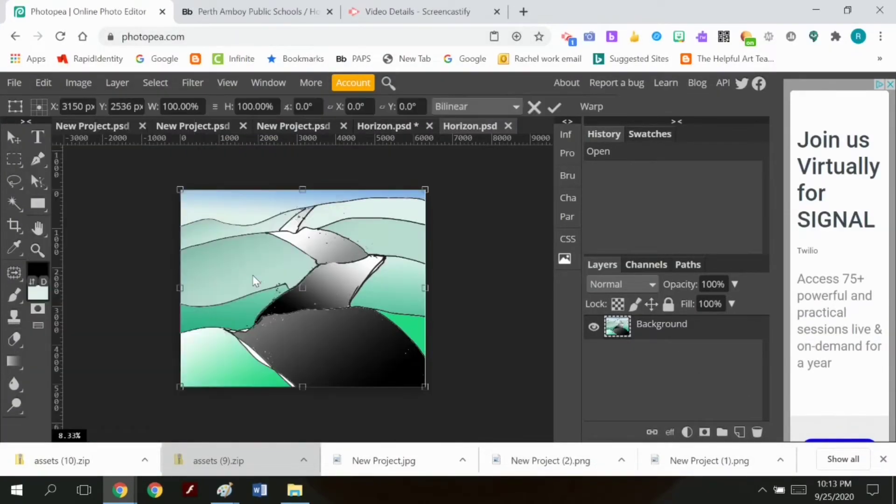
drag(303, 386, 303, 457)
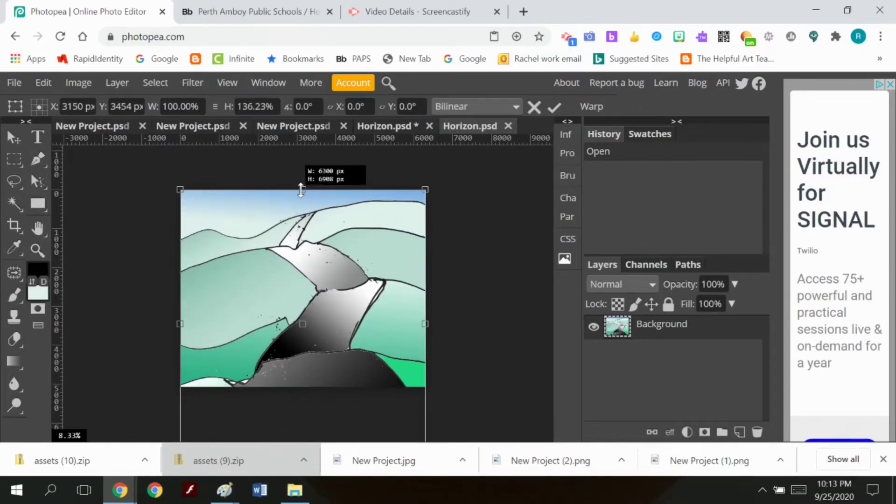
drag(301, 190, 303, 169)
click(554, 107)
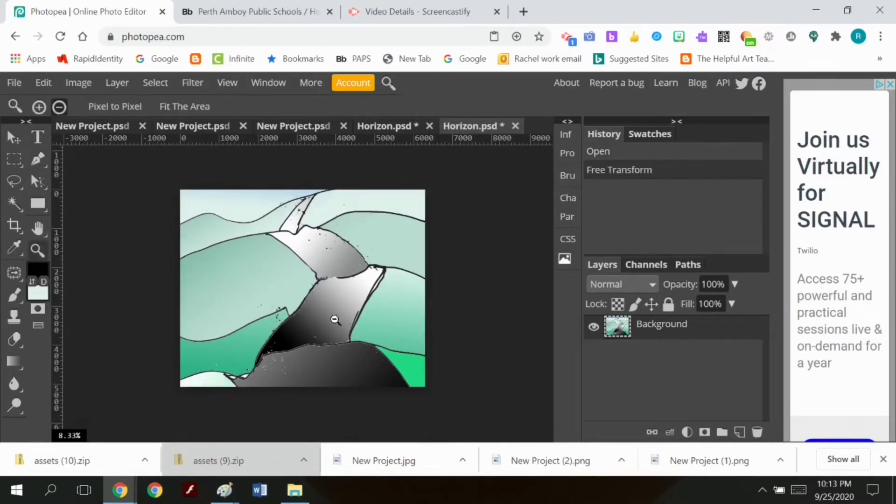
Step: Erase the sky and distant hills above the middle road section, and copy all the remaining artwork
click(14, 339)
mouse_move(292, 252)
mouse_down()
mouse_move(410, 259)
mouse_move(260, 260)
mouse_move(156, 292)
mouse_move(178, 190)
mouse_move(355, 200)
mouse_move(275, 229)
mouse_move(379, 230)
mouse_move(412, 210)
mouse_move(373, 201)
mouse_up()
click(155, 83)
click(160, 102)
click(44, 82)
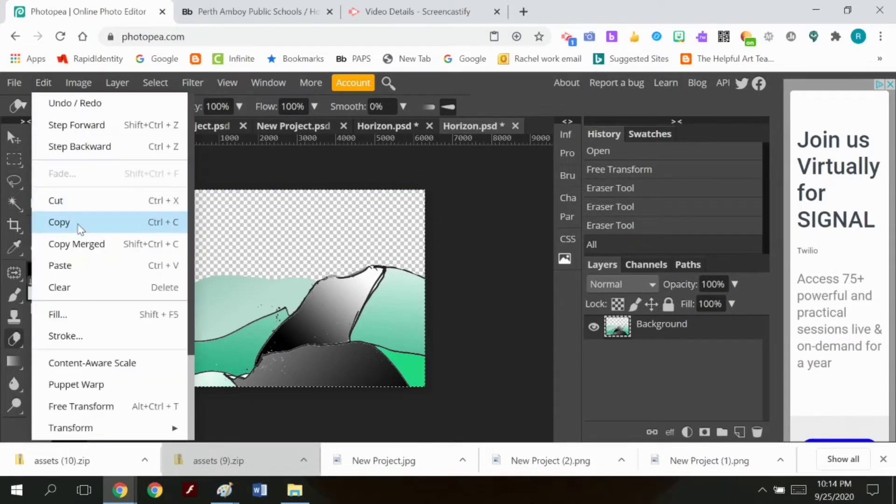
click(58, 222)
Step: Paste the copied hills into the Horizon.psd holding only the foreground and place the Background layer above them
click(376, 127)
click(37, 251)
click(188, 245)
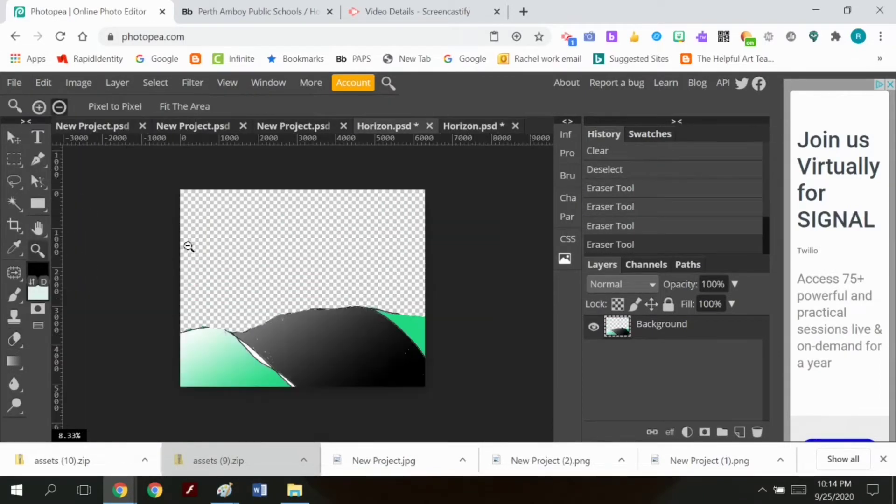
click(44, 82)
click(67, 265)
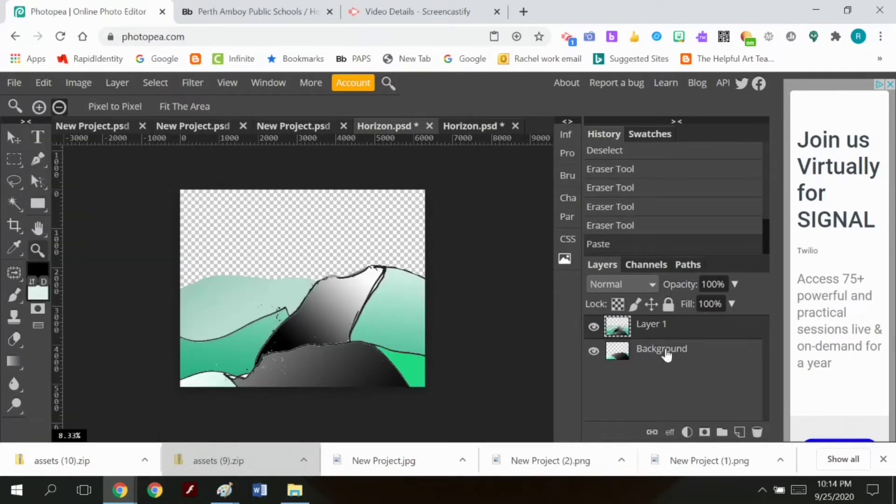
drag(666, 352, 640, 328)
Step: Reposition the foreground hills on the Background layer and enlarge them with Free Transform to cover the canvas's right side
click(14, 138)
mouse_move(362, 289)
mouse_down()
mouse_move(370, 297)
mouse_move(358, 295)
mouse_up()
click(43, 83)
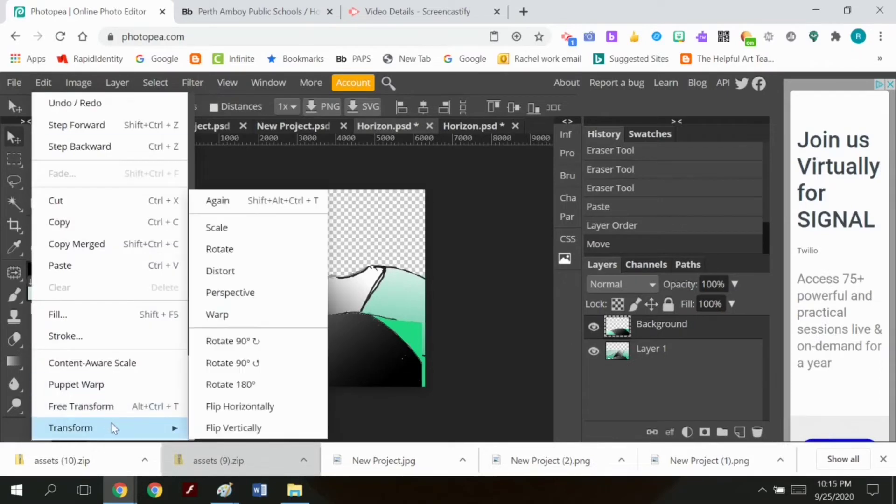
click(70, 406)
drag(431, 304, 448, 288)
drag(384, 340, 362, 342)
click(553, 107)
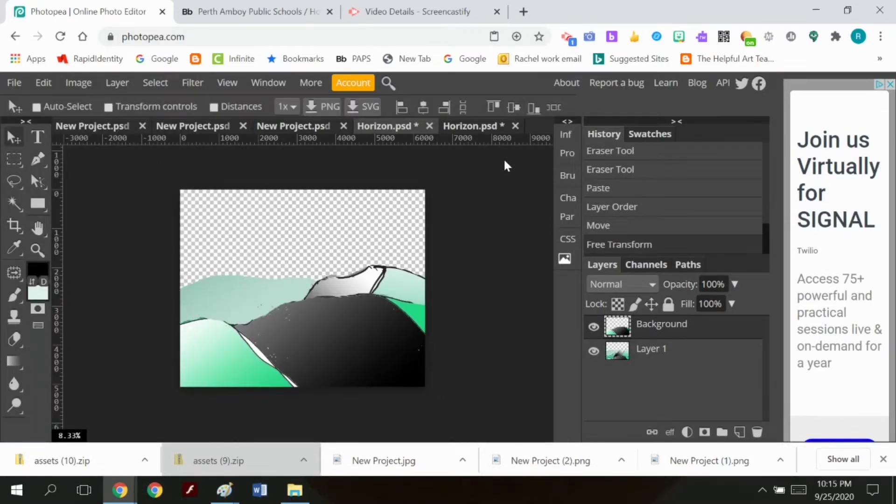
Step: Open the original Horizon.psd again and erase its sky and farthest hills down to the upper road bend
click(14, 83)
click(33, 122)
double_click(394, 116)
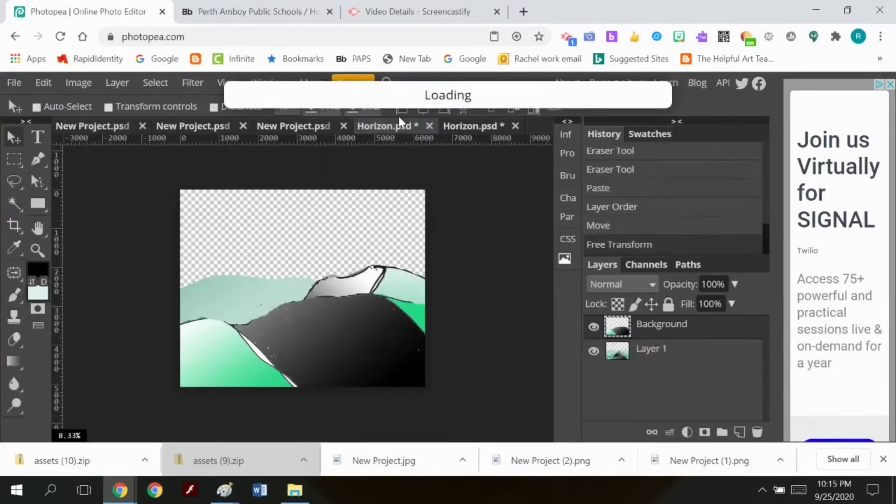
click(14, 339)
mouse_move(189, 219)
mouse_down()
mouse_move(223, 215)
mouse_move(263, 227)
mouse_up()
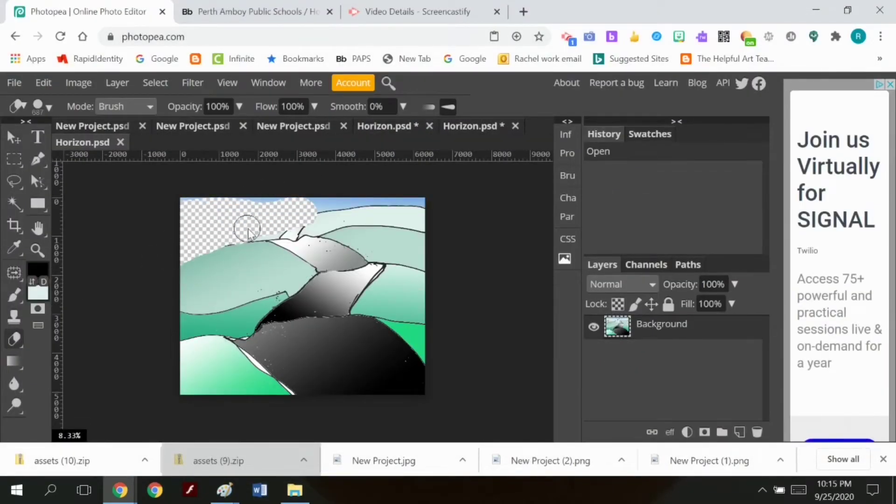
mouse_move(329, 223)
mouse_down()
mouse_move(370, 211)
mouse_move(425, 224)
mouse_move(199, 203)
mouse_up()
Step: Copy all the remaining artwork and paste it as a new layer into the layered Horizon.psd
click(155, 82)
click(154, 103)
click(43, 82)
click(59, 223)
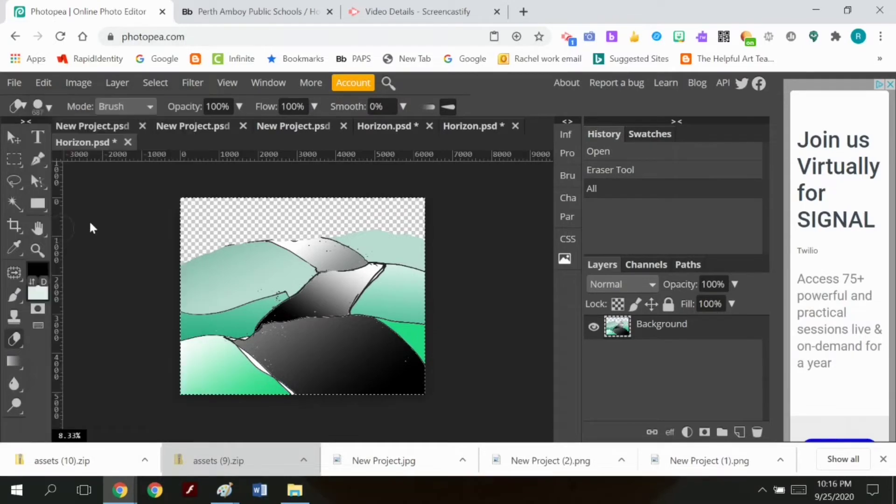
click(366, 126)
click(44, 82)
click(99, 261)
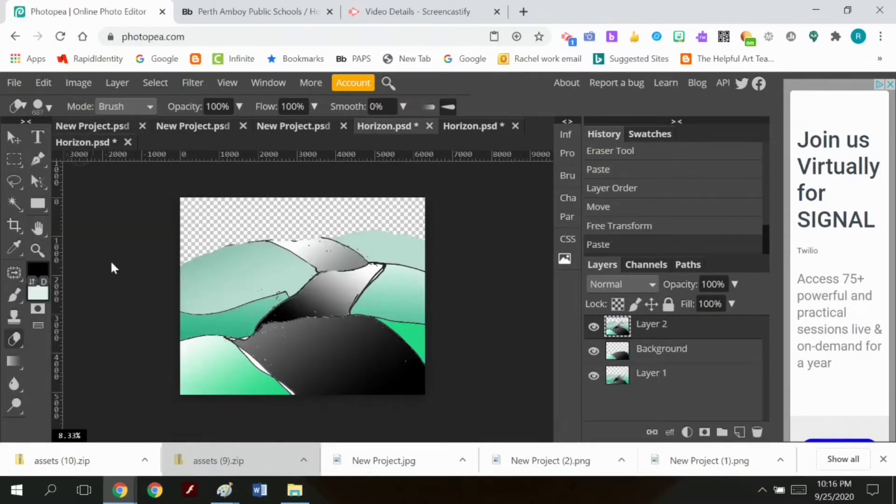
Step: Place the pasted Layer 2 at the bottom of the layer stack and shift it slightly down behind the nearer hills
drag(666, 403, 667, 404)
drag(695, 330, 668, 400)
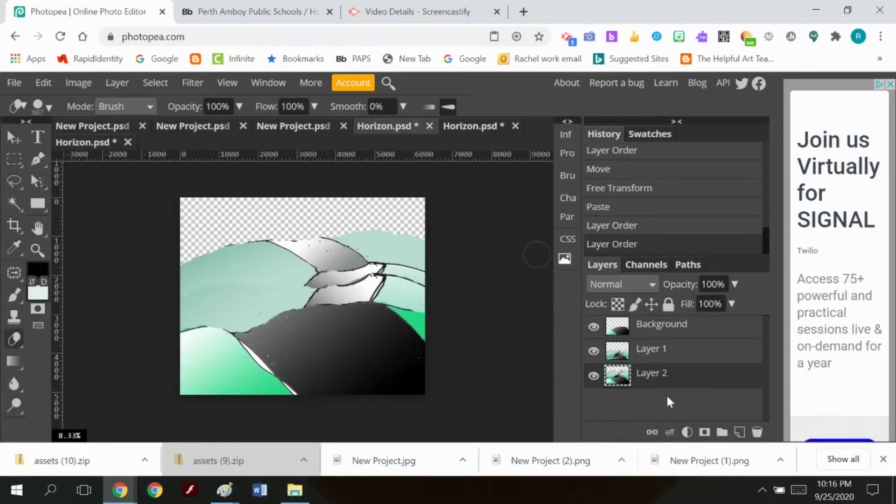
click(20, 140)
mouse_move(318, 261)
mouse_down()
mouse_move(318, 238)
mouse_move(316, 273)
mouse_up()
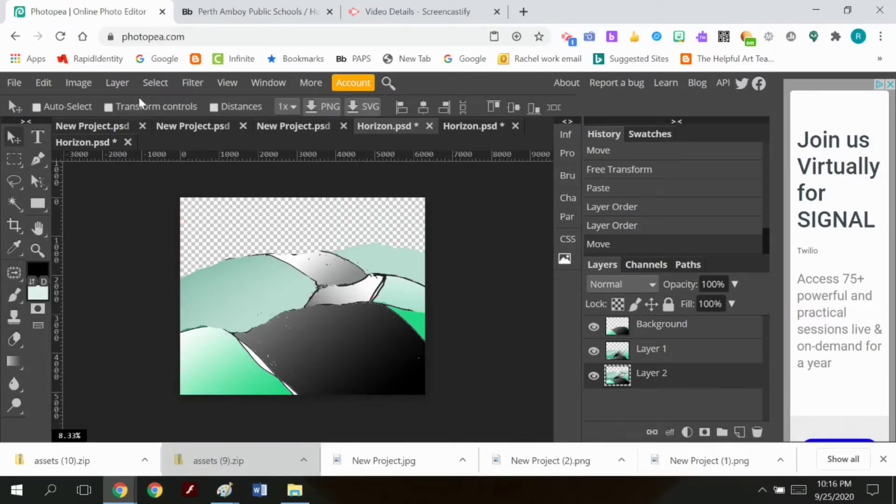
Step: Open another original Horizon.psd and copy a full-width rectangular strip containing the sky and distant hills
click(14, 82)
click(19, 124)
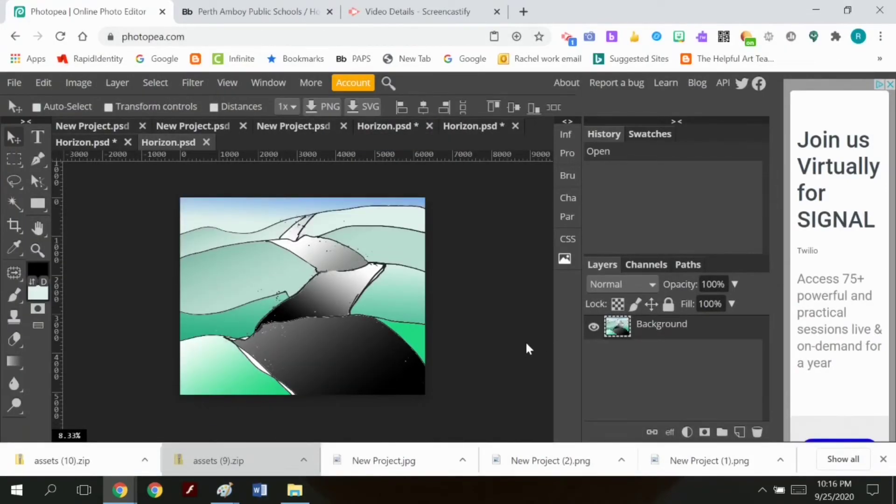
click(14, 159)
drag(175, 194, 426, 257)
click(43, 83)
click(70, 221)
Step: Paste the sky strip into the layered Horizon.psd and move its layer to the bottom of the stack
click(380, 126)
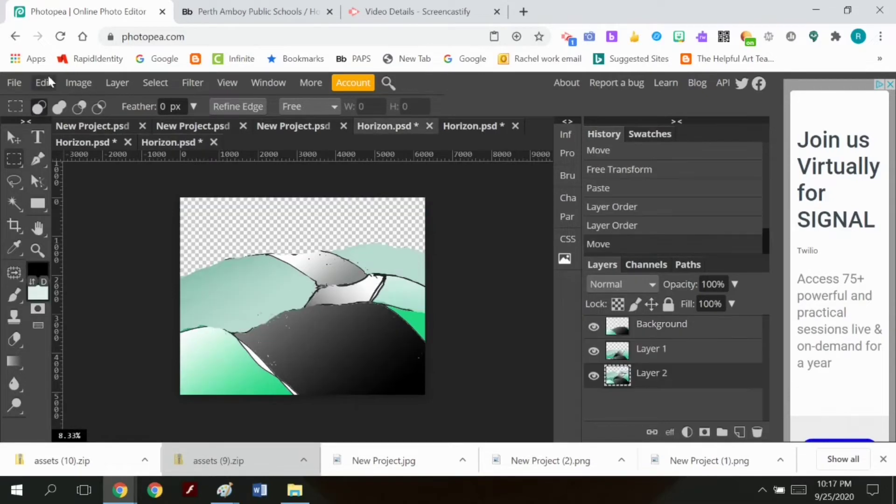
click(43, 82)
click(80, 265)
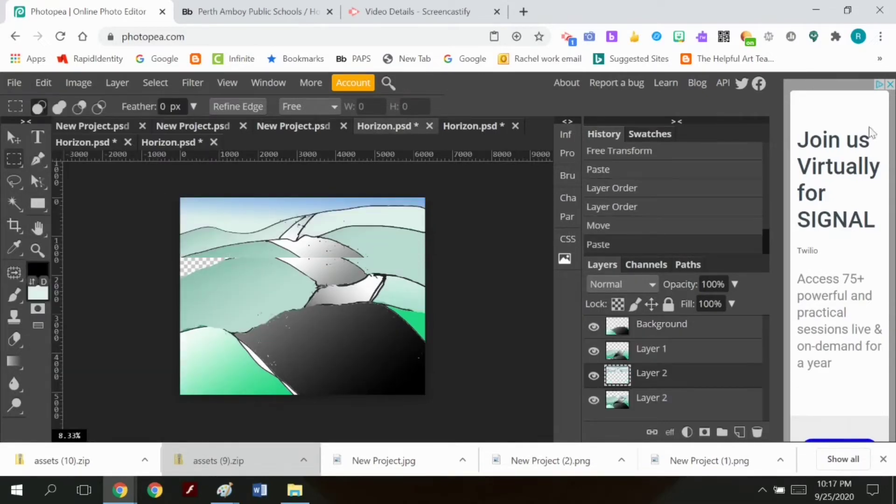
drag(654, 375, 648, 415)
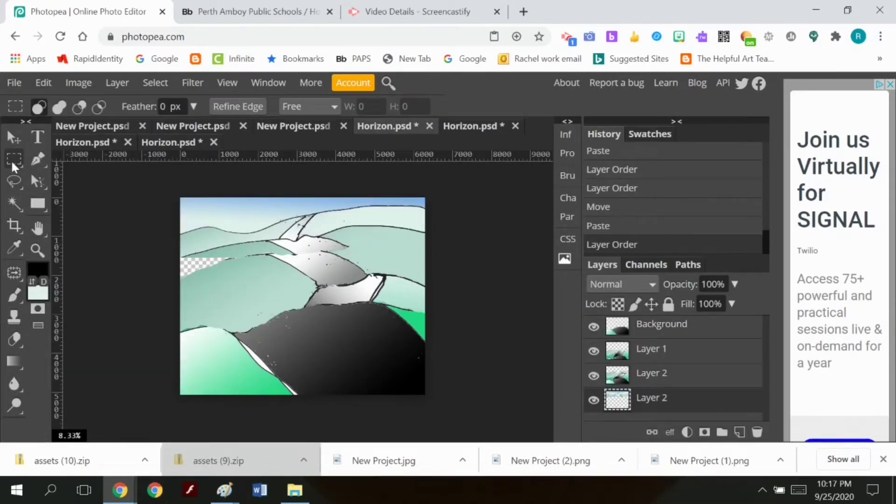
Step: Reposition the sky and distant hills layer and scale it to fill the canvas behind the nearer hills
click(14, 138)
drag(327, 207, 305, 190)
click(43, 82)
mouse_move(70, 426)
click(224, 226)
drag(296, 225, 300, 233)
click(555, 107)
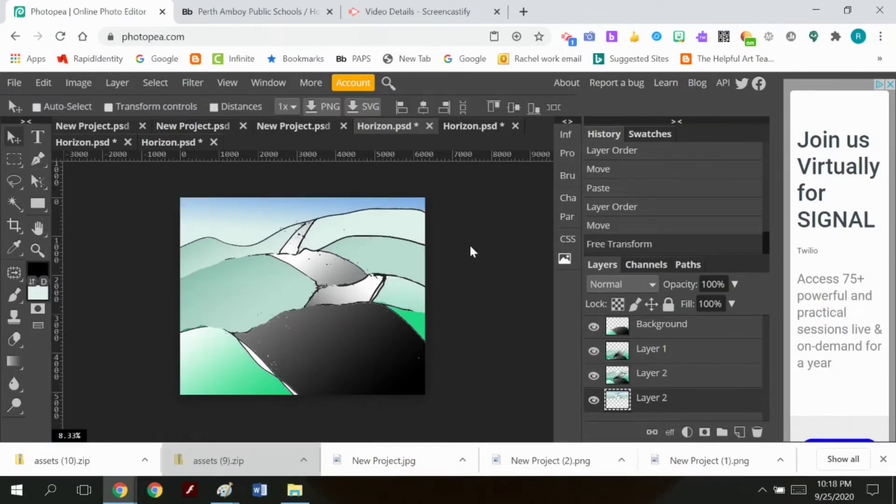
Step: Try to rename the Background layer as "extreme foreground"
double_click(649, 327)
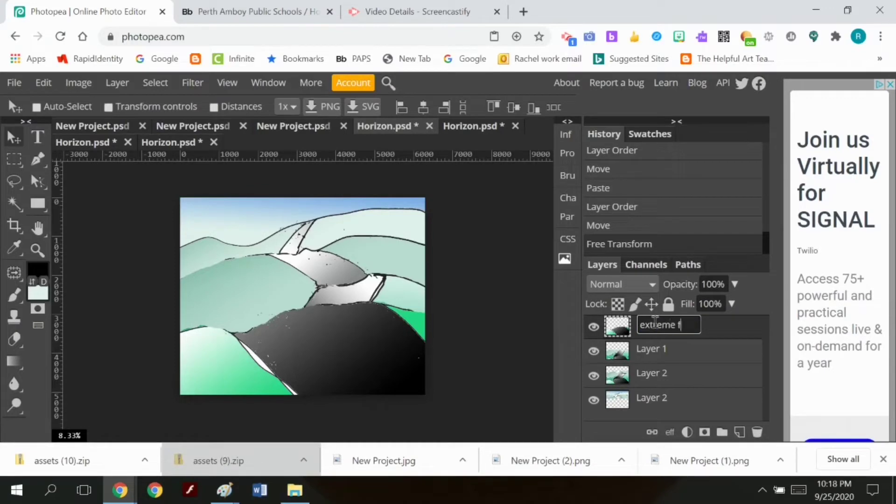
text(oreground)
click(603, 331)
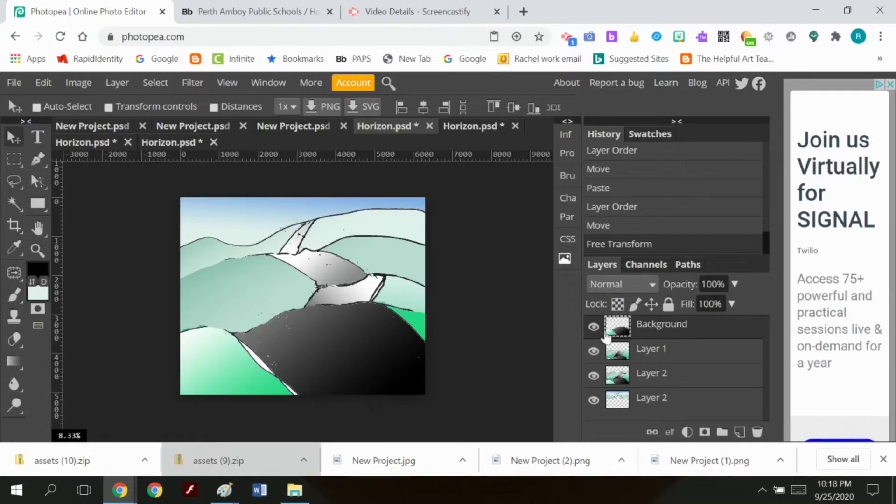
Step: Rename the Background layer as "Land extreme foregourr" and Layer 1 as "Land foreground"
double_click(651, 325)
text(LLand extreme foregourr)
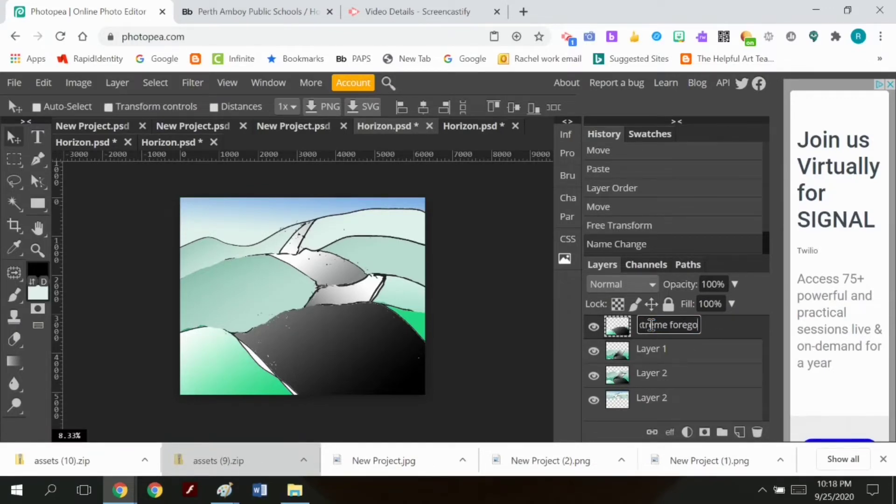
key(Return)
double_click(660, 351)
text(Land foreground)
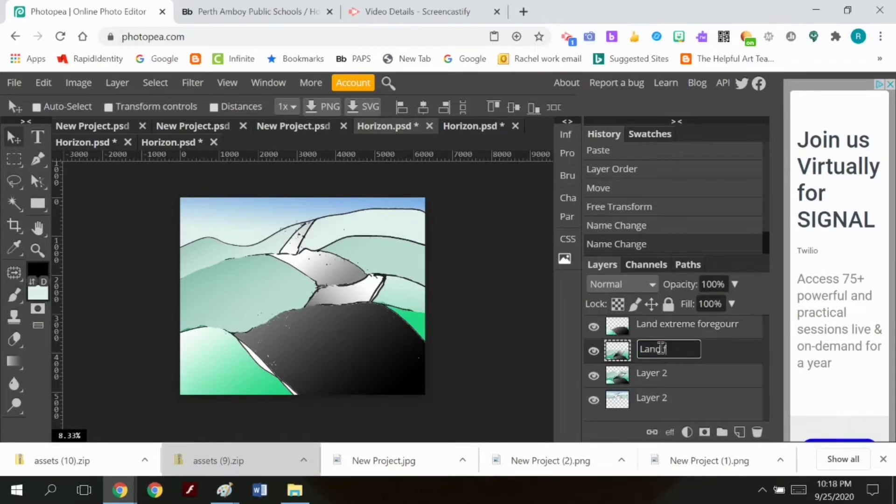
Step: Rename the upper Layer 2 as "Land middle ground" and the lowest layer as "Land background"
double_click(662, 372)
text(La)
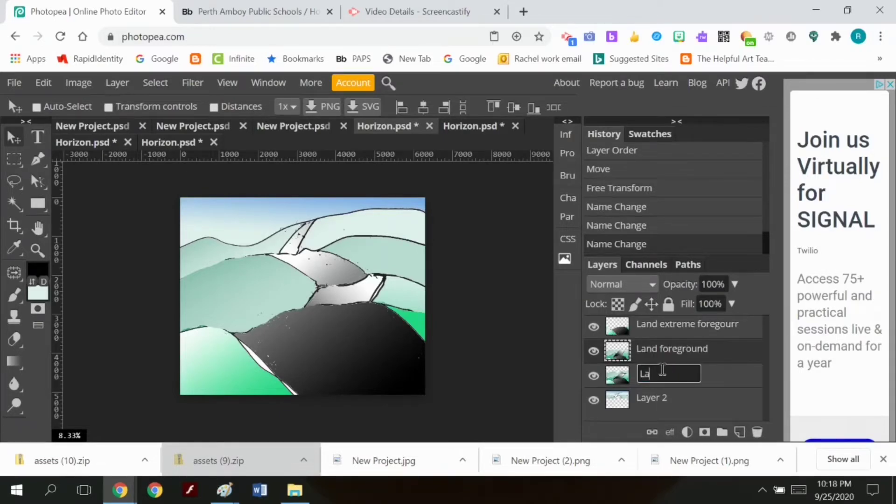
text(nd middle ground)
double_click(662, 397)
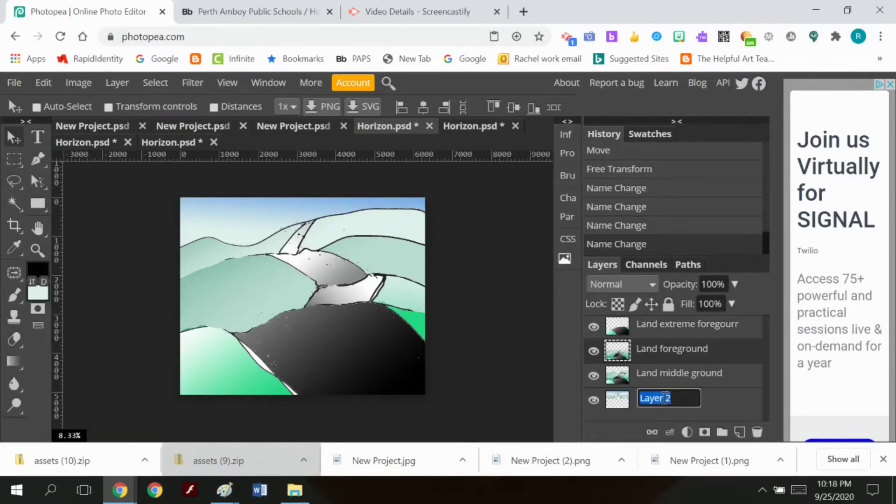
text(Land)
text( background)
key(Return)
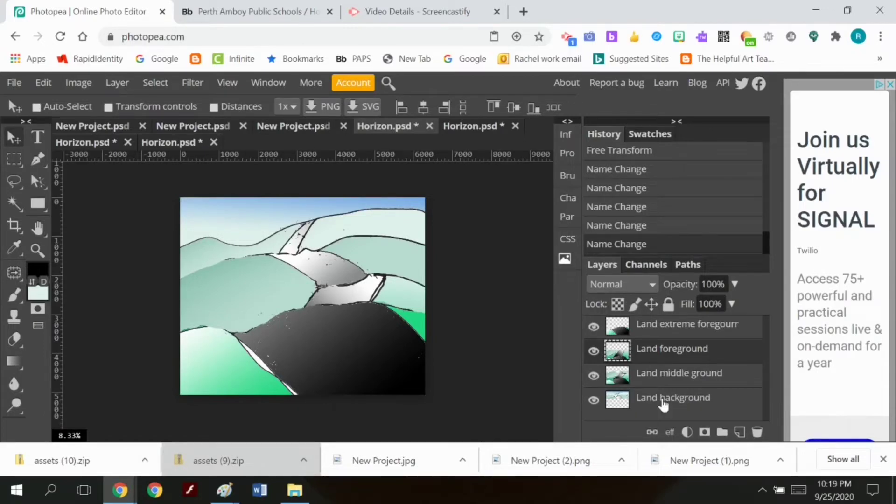
Step: Correct the uppermost layer's name to "Land extreme foreground"
double_click(728, 327)
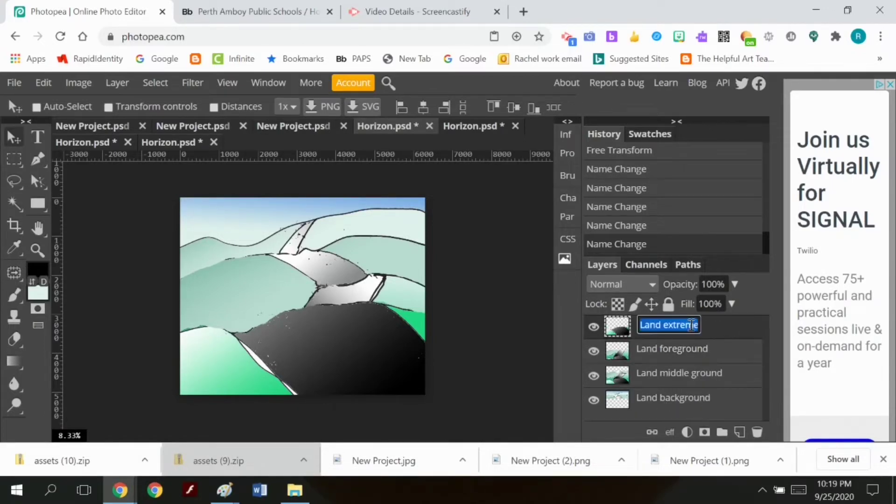
text(Land extre)
text(me foreground)
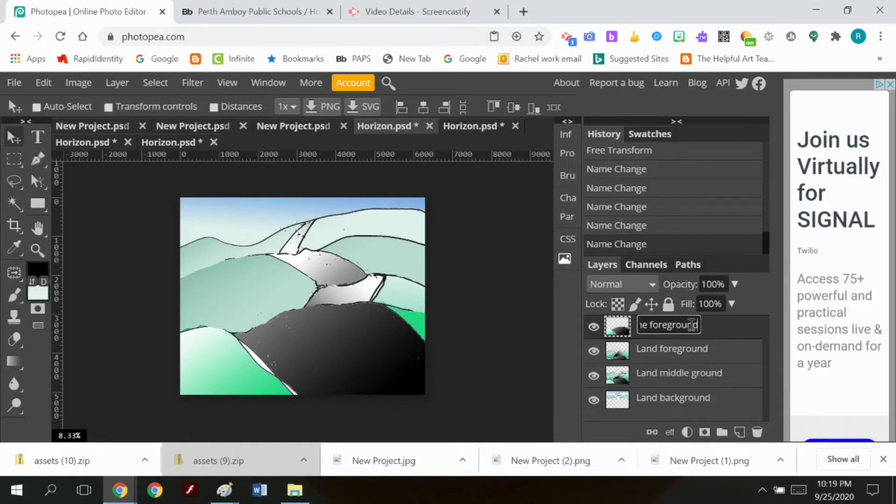
key(Return)
Step: Select the entire sky on the Land background layer with the Magic Wand, adding each blue band to the selection
click(671, 399)
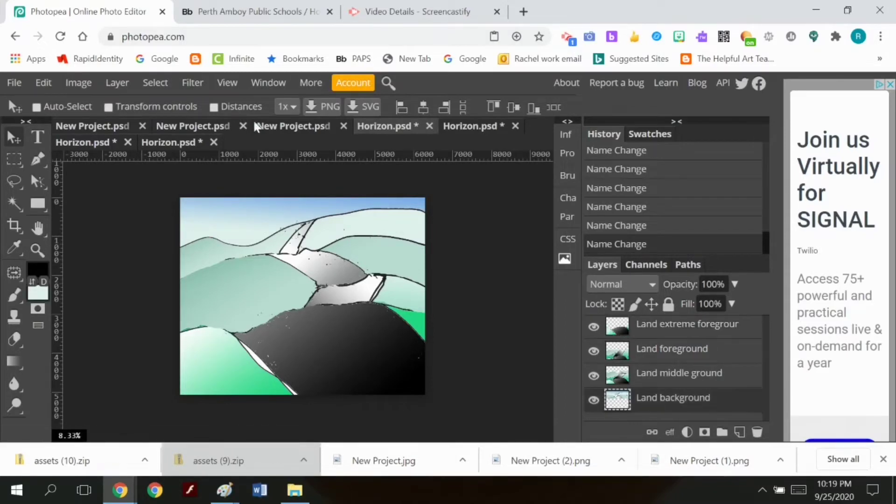
click(15, 204)
click(261, 219)
shift+click(322, 209)
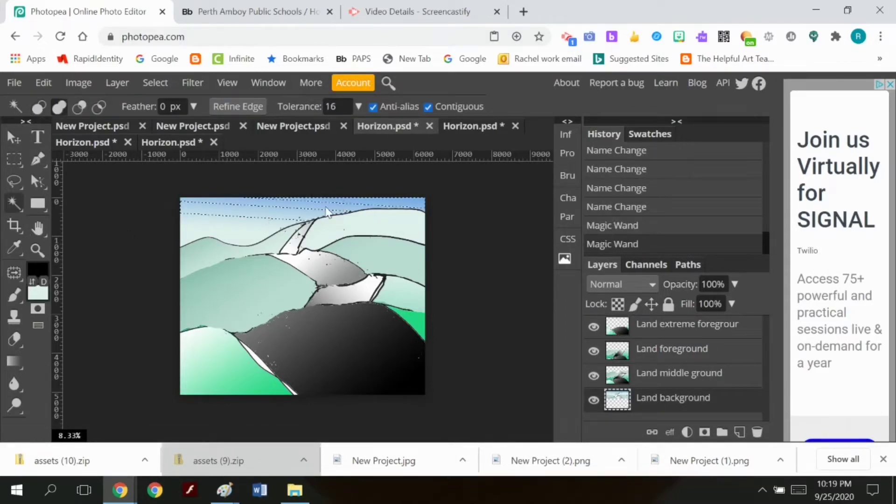
shift+click(258, 231)
shift+click(260, 232)
shift+click(274, 223)
Step: Cut the selected sky, paste it as a separate layer and move that layer below Land background
click(45, 83)
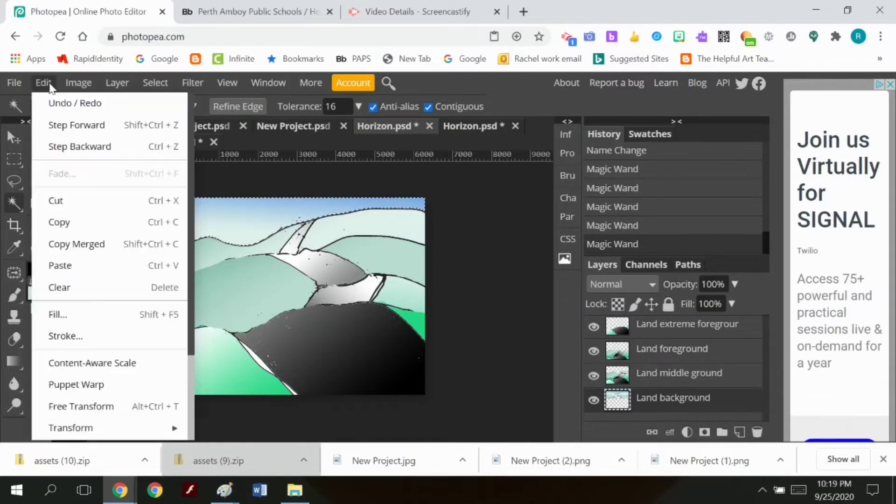
click(56, 201)
click(43, 83)
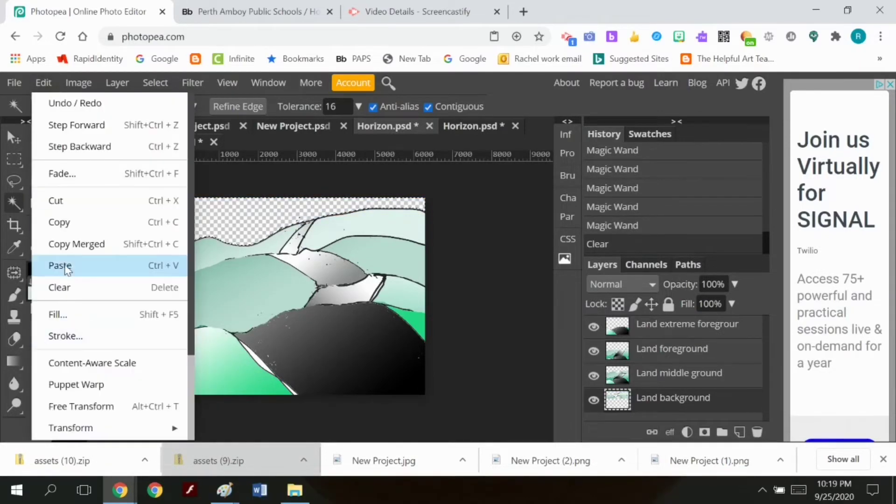
click(60, 265)
scroll(672, 373, down, 1)
drag(653, 380, 660, 405)
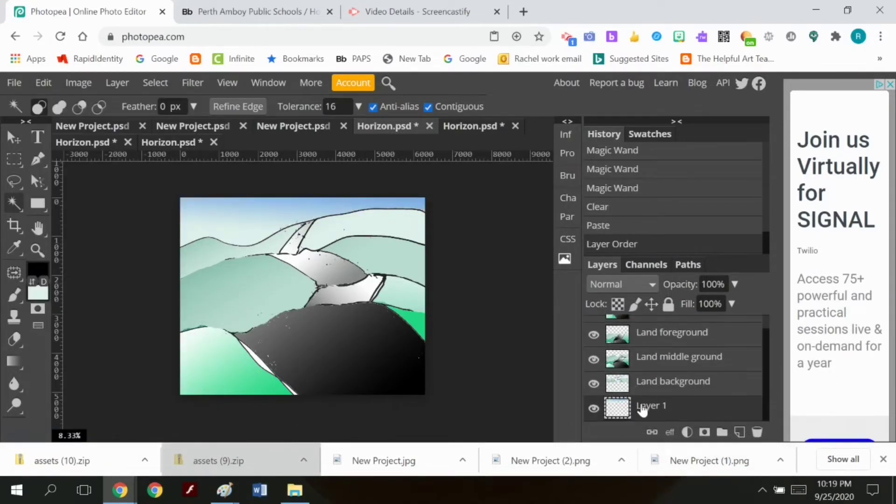
Step: Stretch the pasted sky layer vertically so it extends above the canvas and down behind the hills
click(43, 83)
mouse_move(74, 437)
click(216, 170)
mouse_move(299, 395)
mouse_down()
mouse_move(281, 399)
mouse_move(292, 391)
mouse_up()
drag(302, 197, 302, 173)
click(554, 108)
Step: Hide all four land layers so only the sky layer is displayed
click(593, 383)
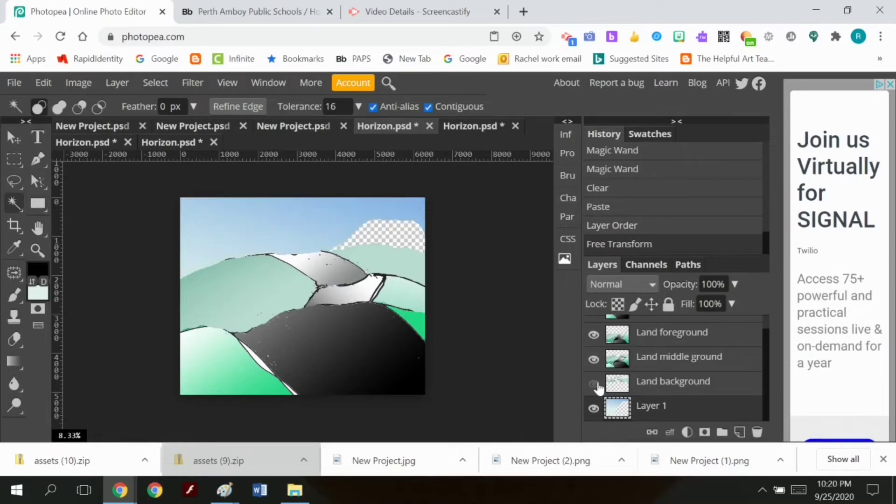
click(593, 359)
click(593, 335)
scroll(653, 355, up, 1)
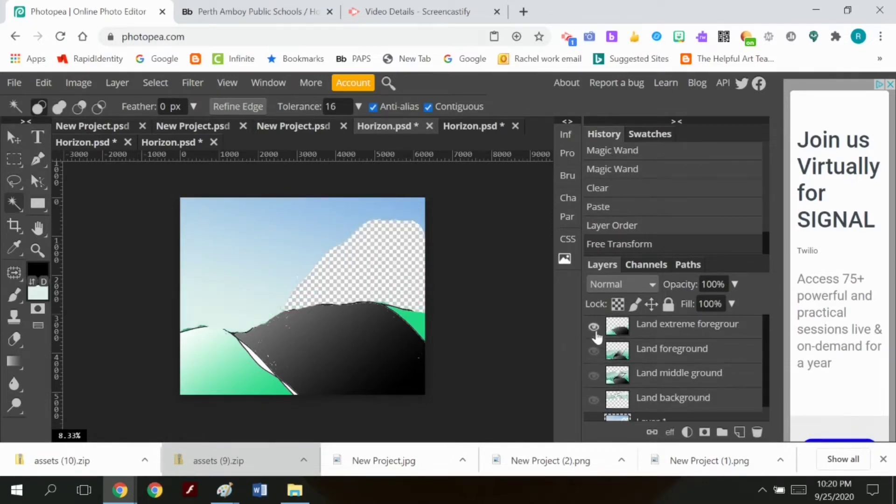
click(594, 326)
Step: Free-transform the sky layer to 158.10% width and 196.53% height, positioned to cover most of the canvas
click(43, 83)
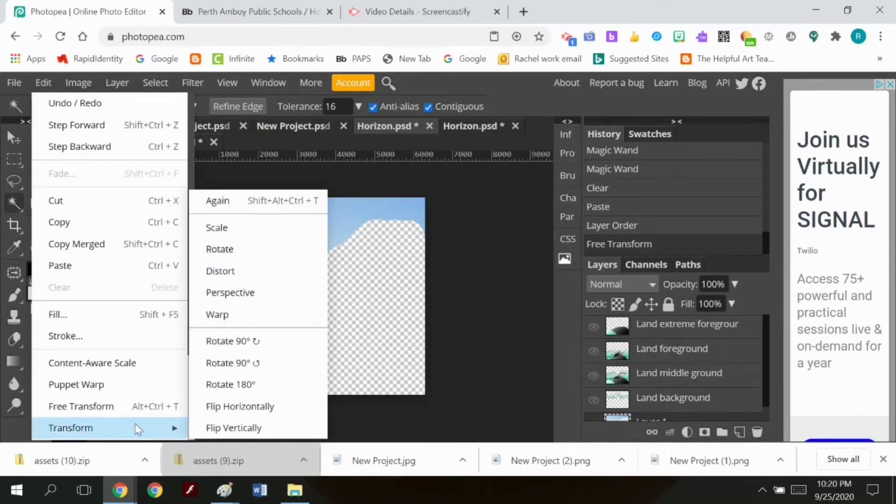
click(138, 407)
drag(425, 394, 567, 501)
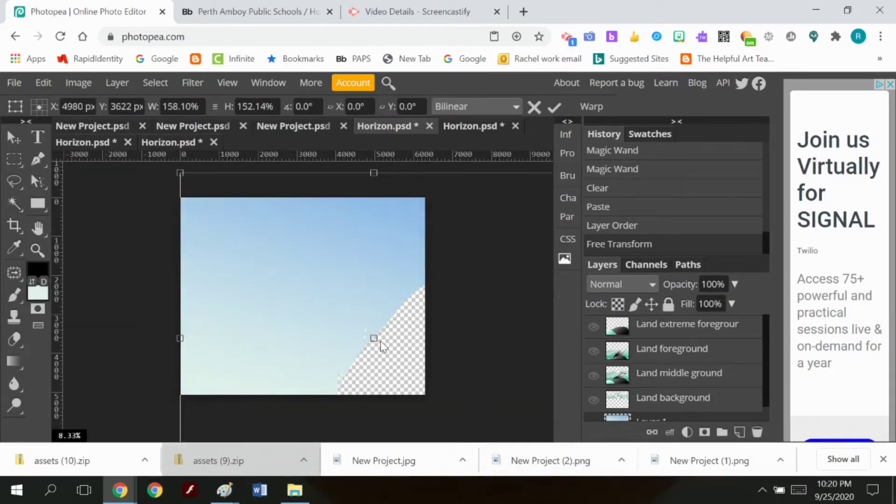
drag(278, 290, 325, 173)
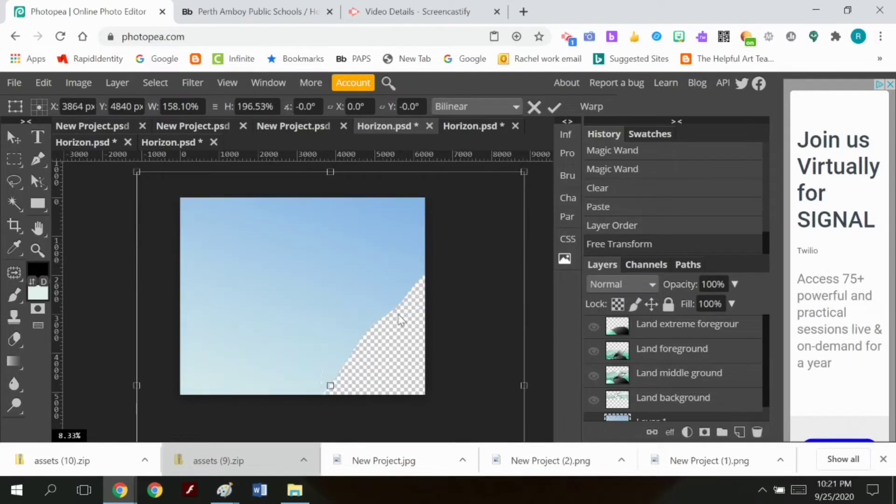
click(554, 107)
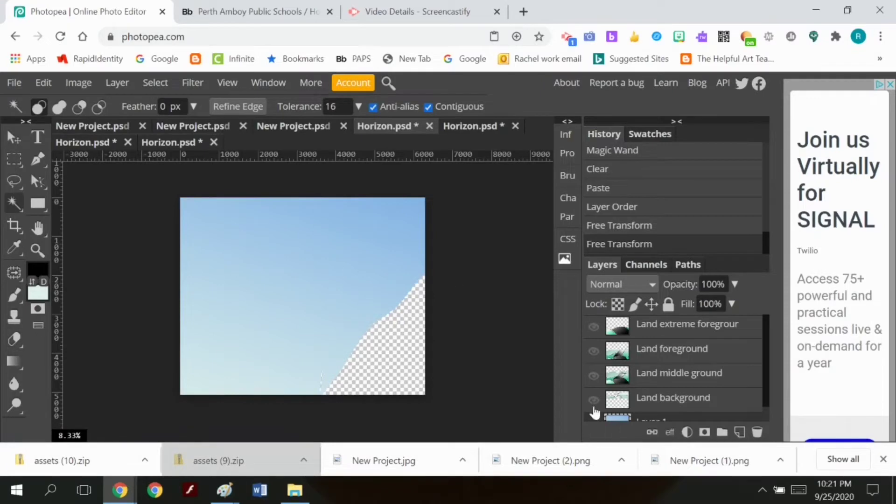
Step: Rename the lowest layer as "sky"
scroll(594, 411, down, 1)
double_click(651, 406)
text(sky)
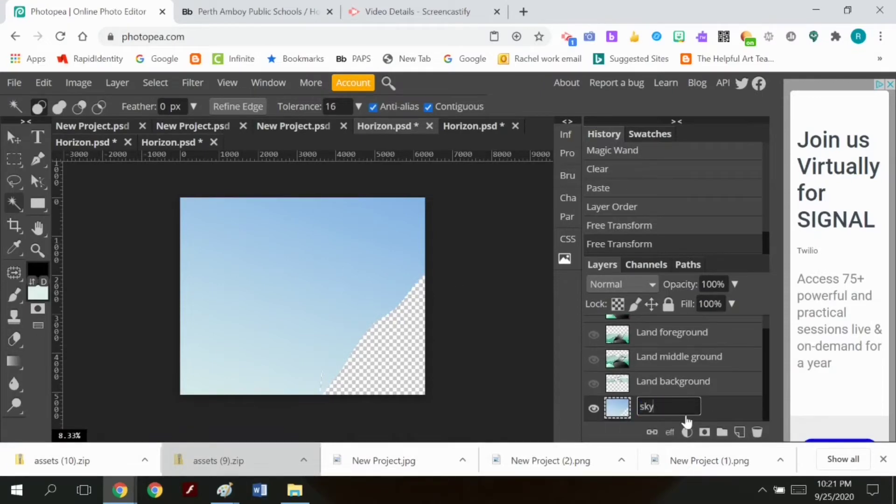
key(Return)
Step: Show the background, middle ground, foreground and extreme foreground land layers again
click(594, 383)
click(593, 359)
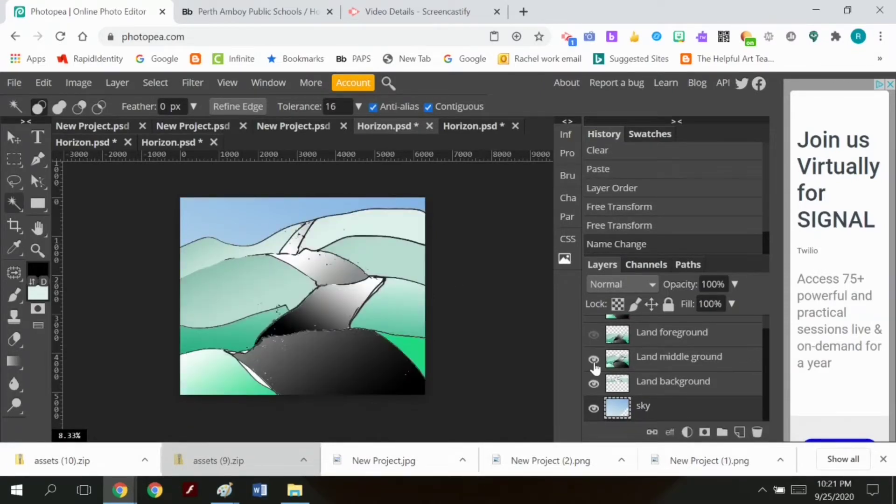
scroll(595, 367, up, 1)
click(593, 350)
click(593, 327)
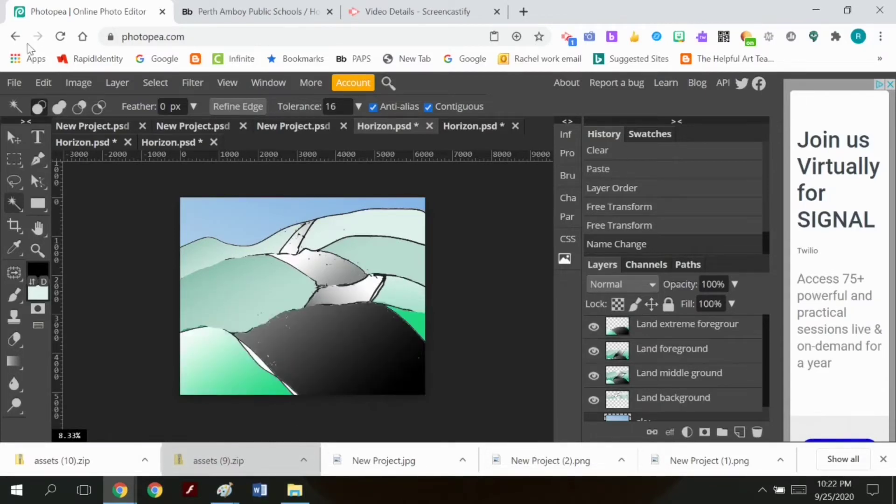
Step: Export all layers as PNG files at 1x size and 100% quality, trimming transparent parts
click(14, 82)
click(59, 368)
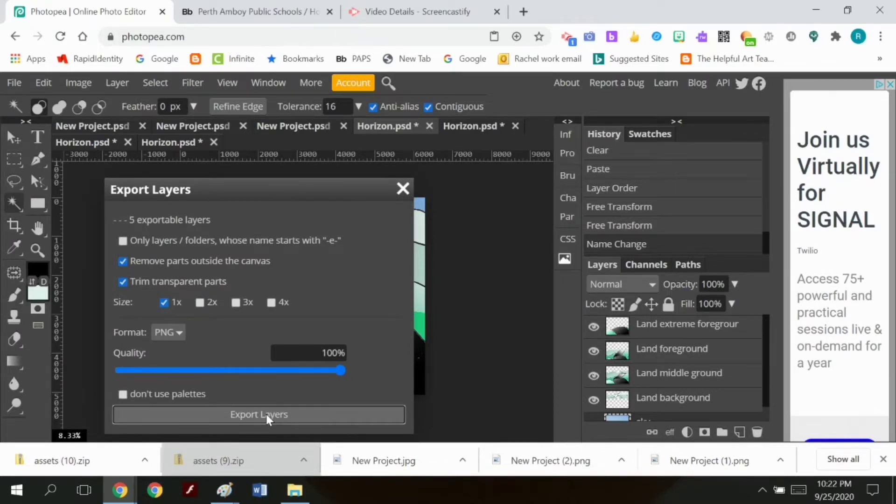
click(266, 413)
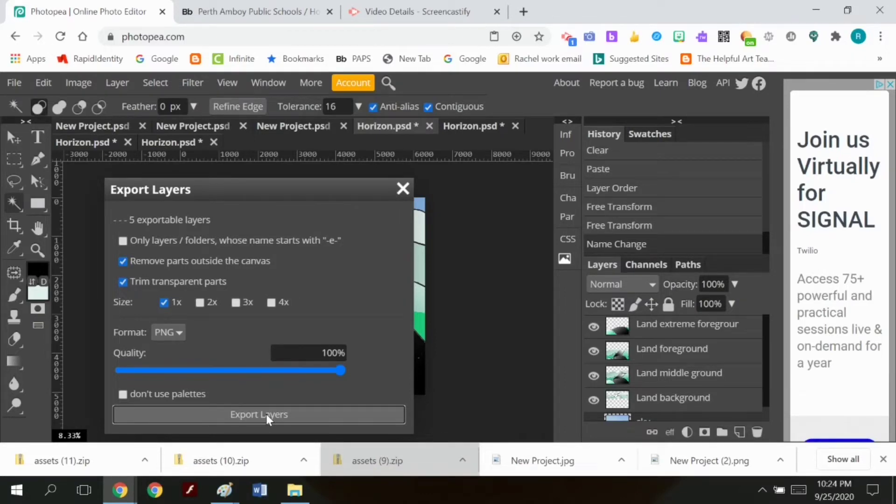
Step: Open the downloaded assets (11).zip and extract all its layer images into a folder
click(60, 461)
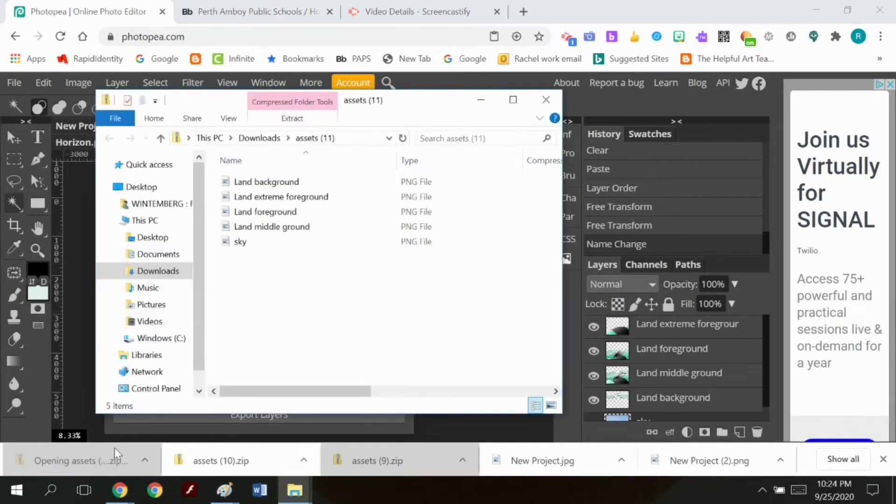
click(292, 118)
click(452, 154)
click(566, 391)
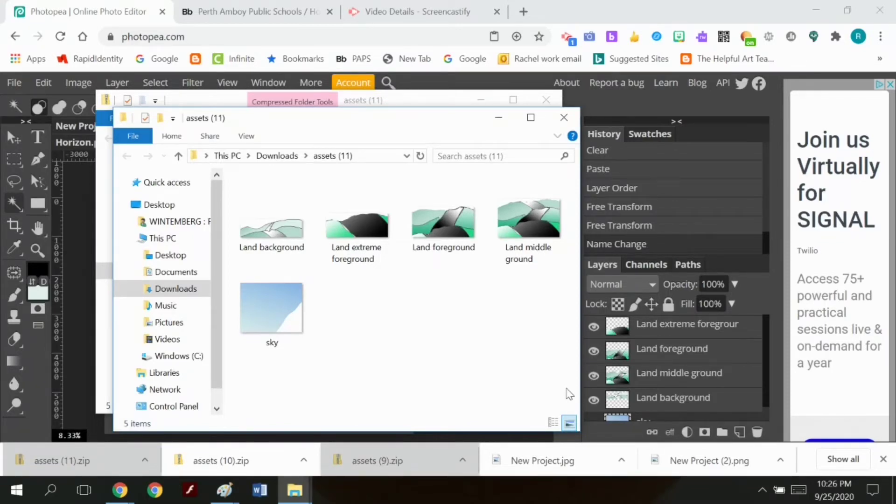
Step: Go to wickeditor.com, launch the Wick Editor and dismiss its welcome message
click(137, 39)
text(wickeditor)
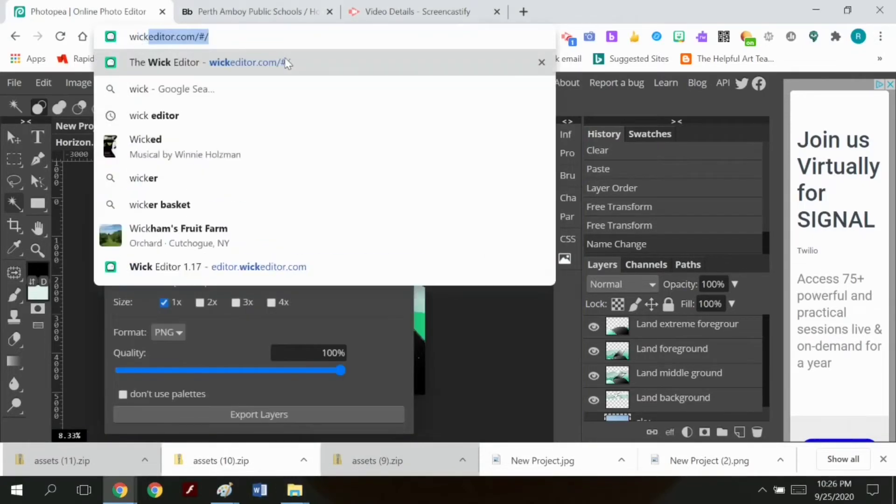
key(Return)
click(501, 114)
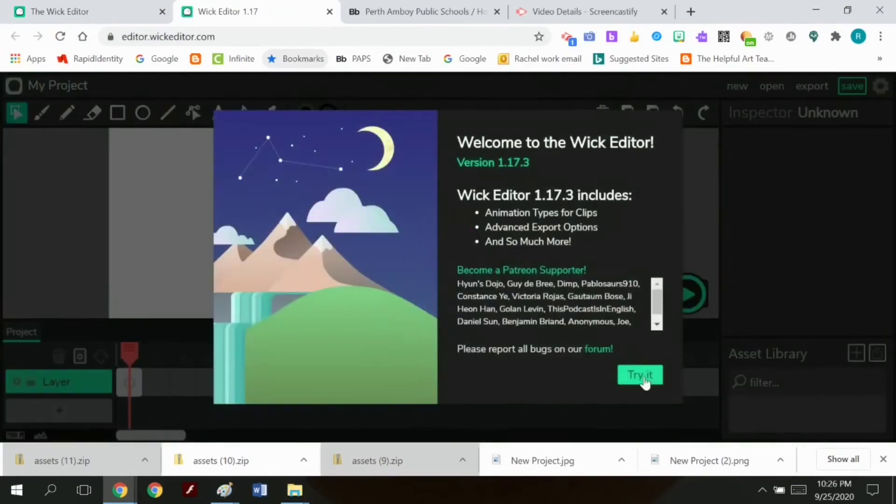
click(644, 376)
Step: Name the project "car in landscape" and apply the 1080p size preset in the project settings
click(880, 87)
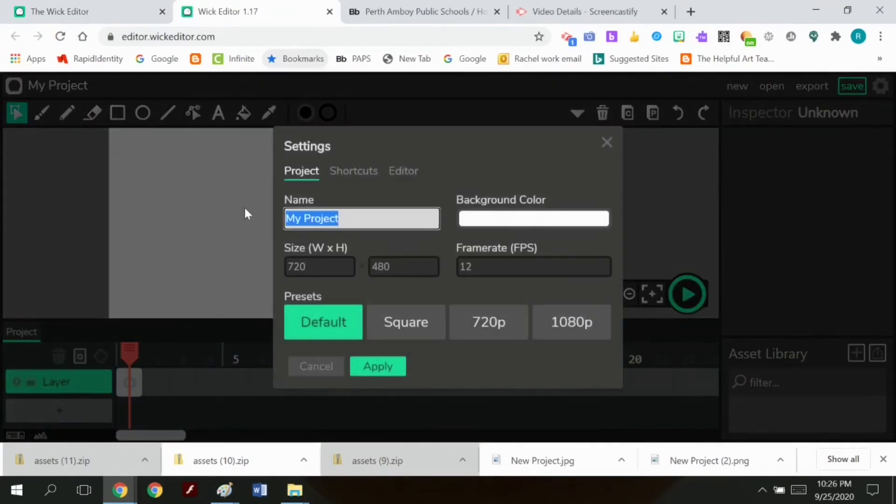
text(car in space)
key(BackSpace)
key(BackSpace)
key(BackSpace)
key(BackSpace)
key(BackSpace)
text(landscape)
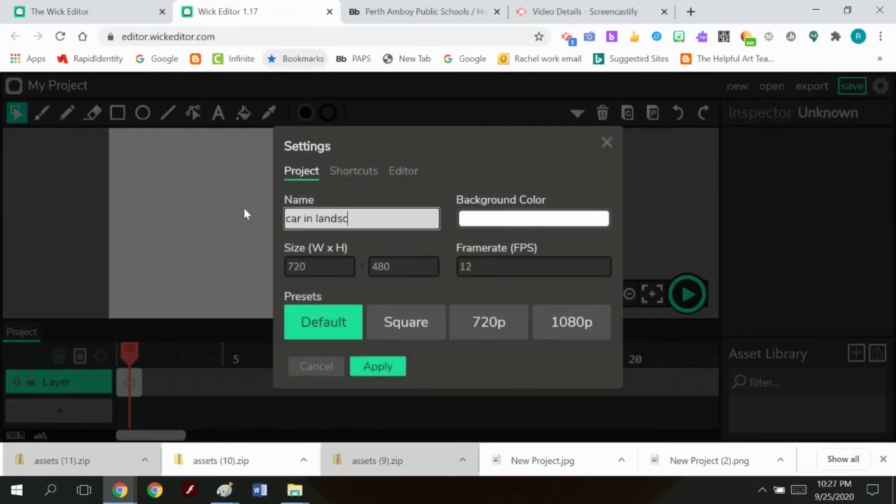
click(574, 322)
click(380, 372)
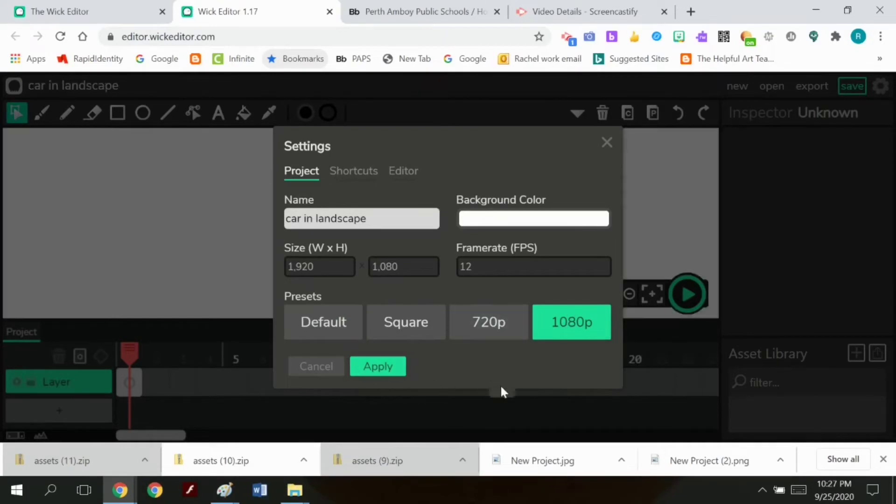
click(605, 143)
Step: Import the sky image from the assets (11) folder into the asset library and place it on the canvas
click(878, 353)
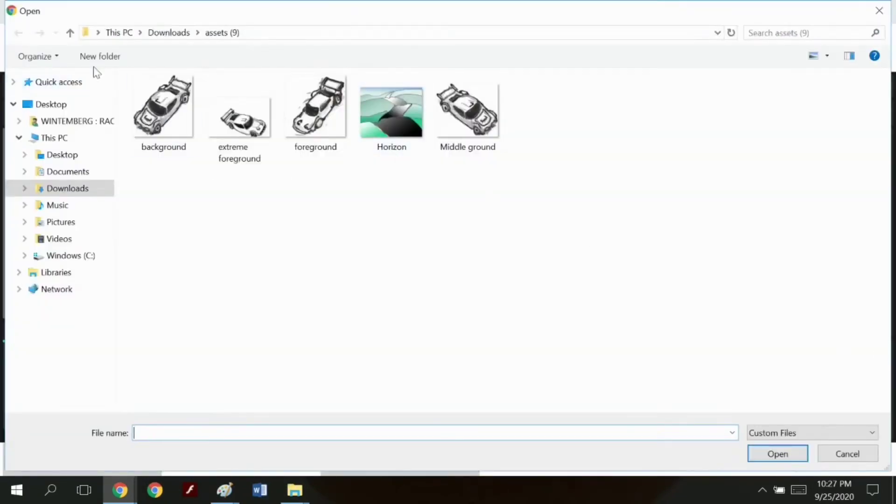
click(53, 189)
double_click(840, 112)
click(466, 105)
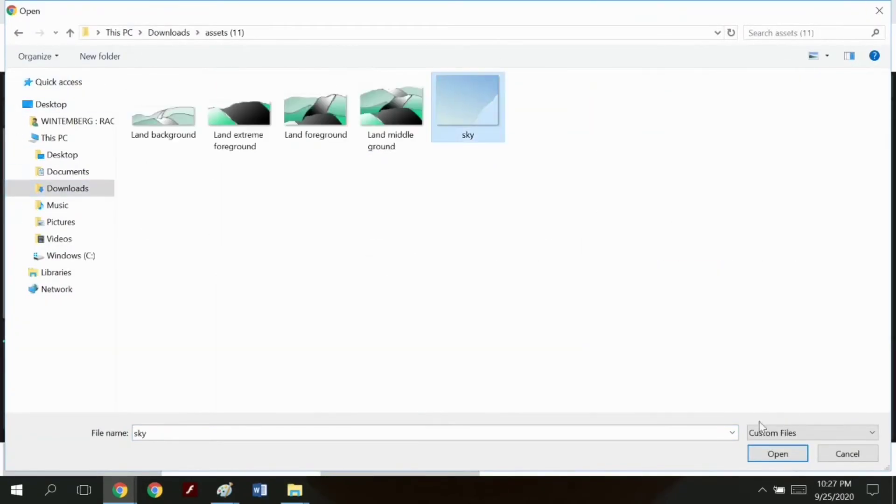
click(777, 453)
drag(790, 409, 380, 216)
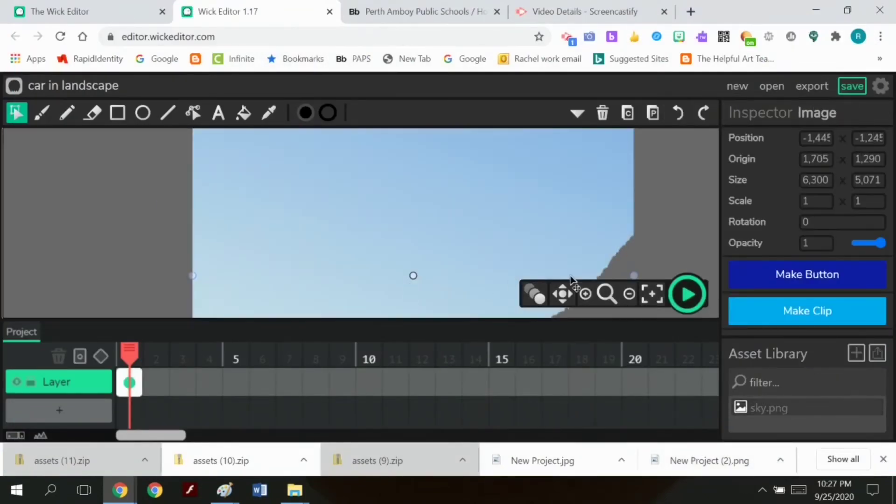
Step: Close the Wick Editor project page and confirm leaving it
click(329, 11)
click(516, 114)
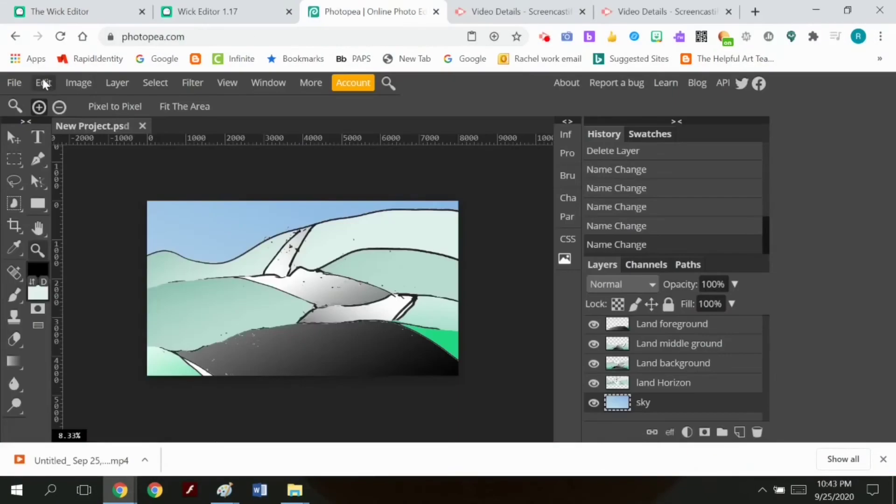
Step: Check the Wick Editor project size and resize the landscape image to match, at 1920 × 1080 px
click(79, 83)
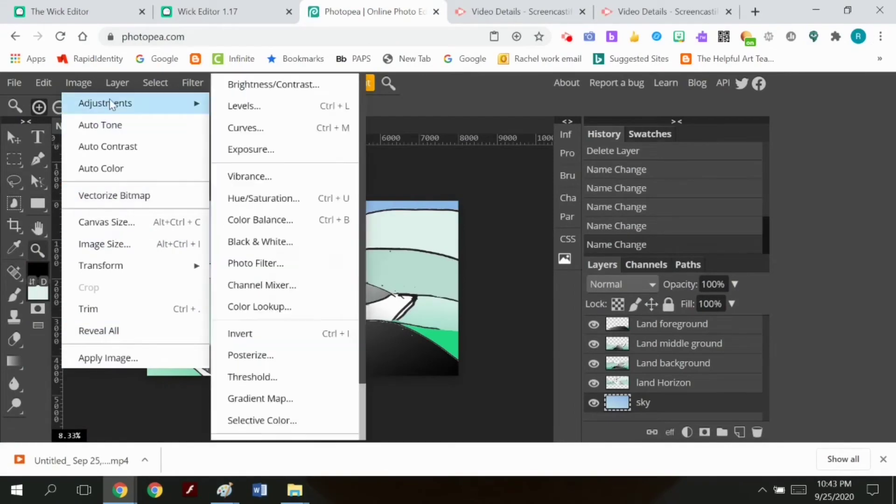
click(122, 243)
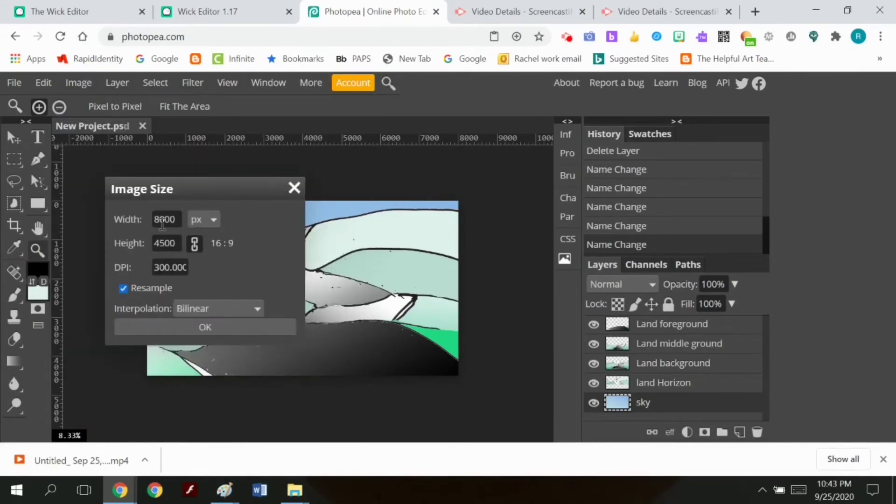
click(209, 13)
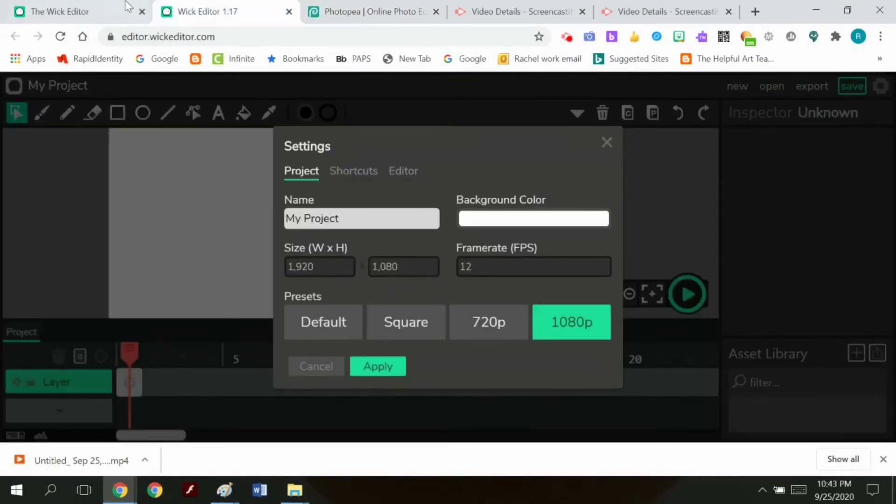
click(369, 11)
text(19)
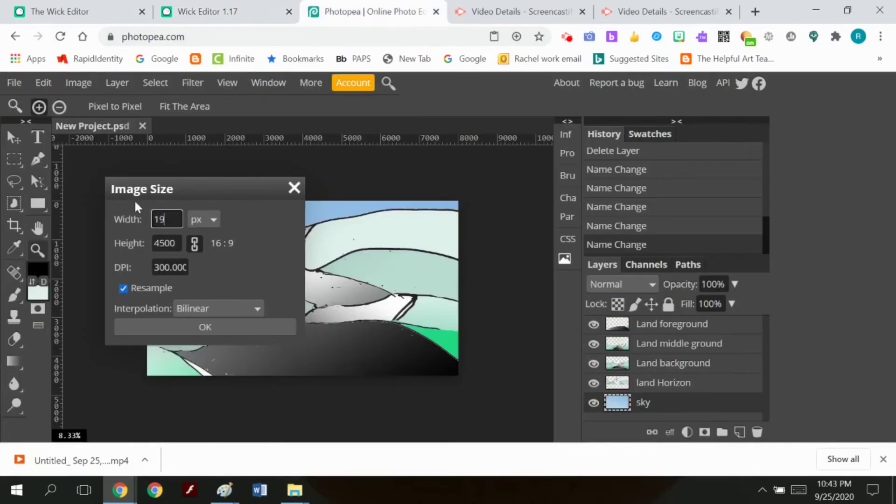
text(20)
click(177, 243)
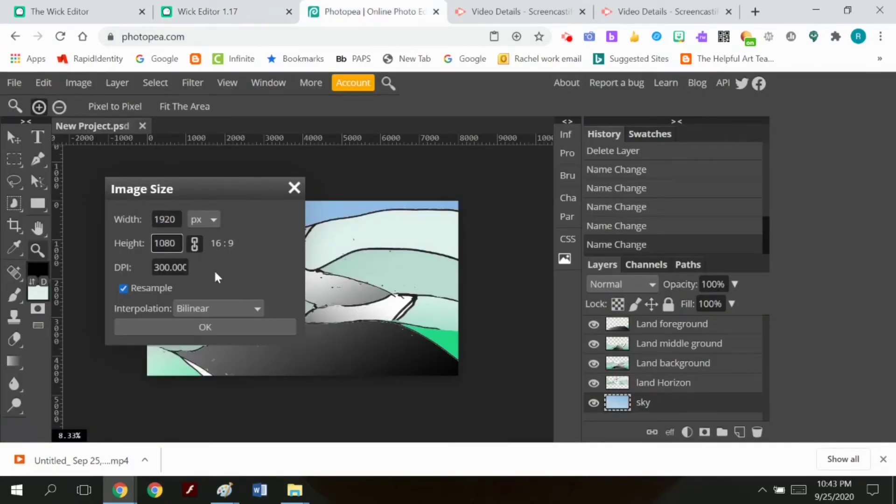
click(225, 326)
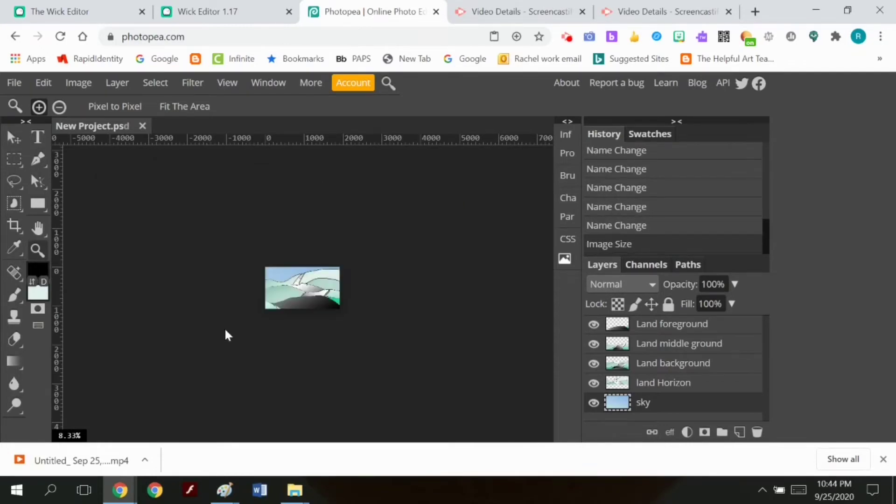
Step: Export all layers as PNG files at 1x size, without limiting the export to names starting with "-e-"
click(14, 83)
click(46, 313)
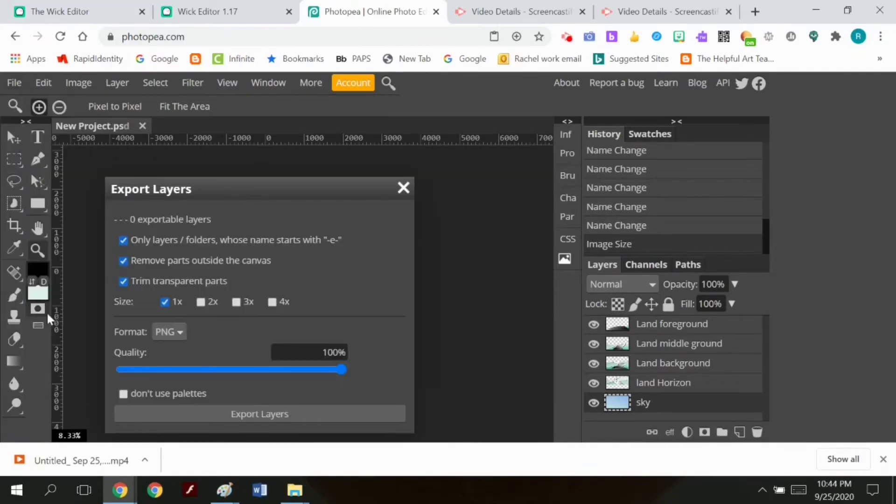
click(124, 241)
click(262, 412)
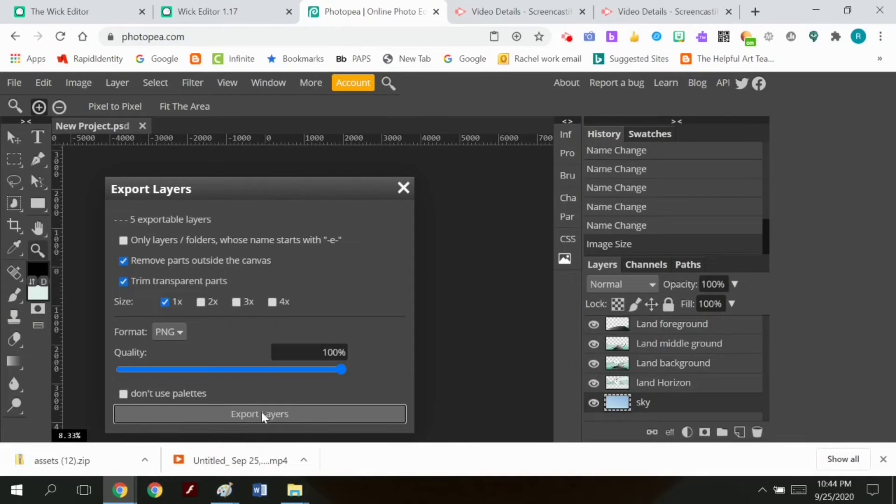
Step: Extract the downloaded assets (12) archive into Downloads, then close its folder windows and the layer export dialog
click(62, 460)
click(327, 153)
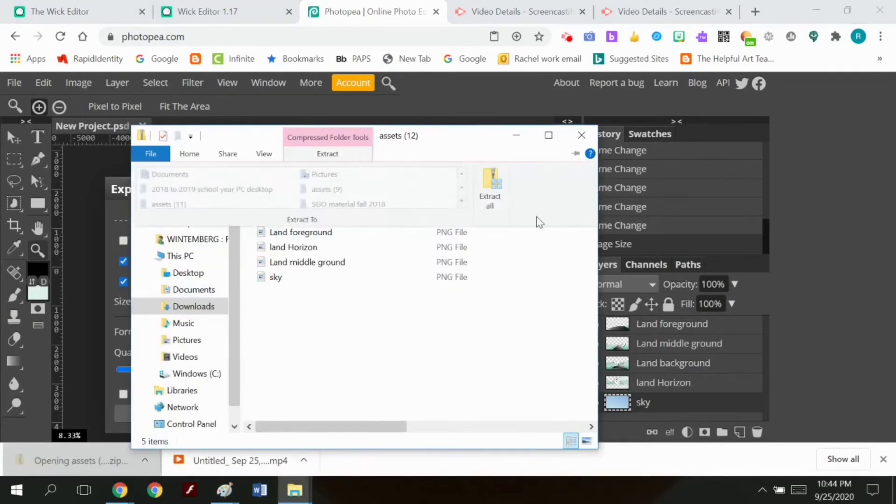
click(491, 191)
click(574, 393)
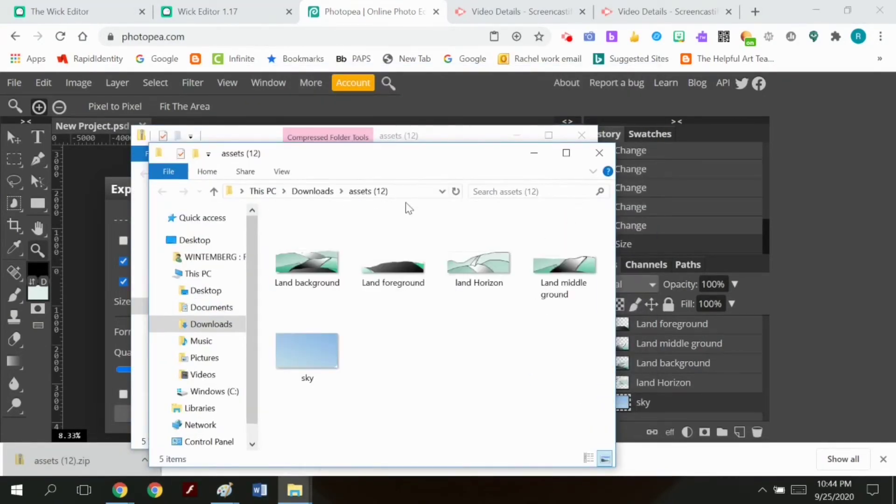
click(600, 153)
click(582, 136)
click(403, 186)
Step: Start opening a file, filter Downloads to items modified today and enter the assets (9) folder
click(14, 83)
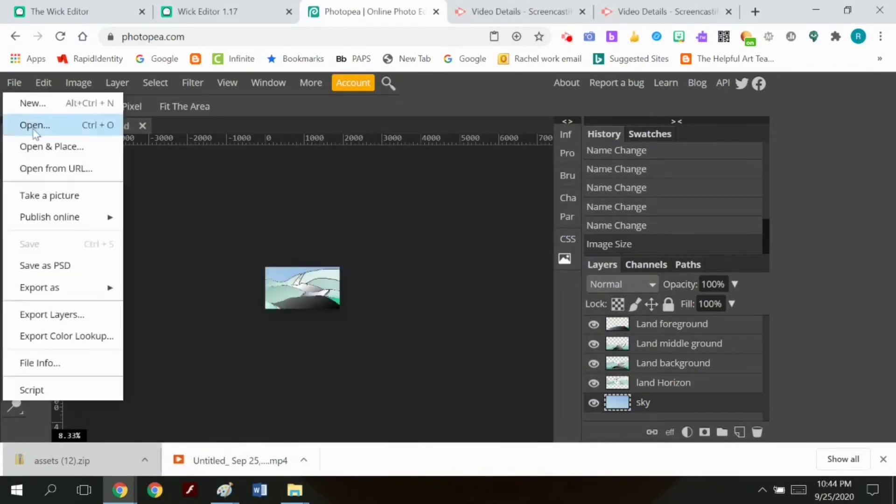
click(33, 122)
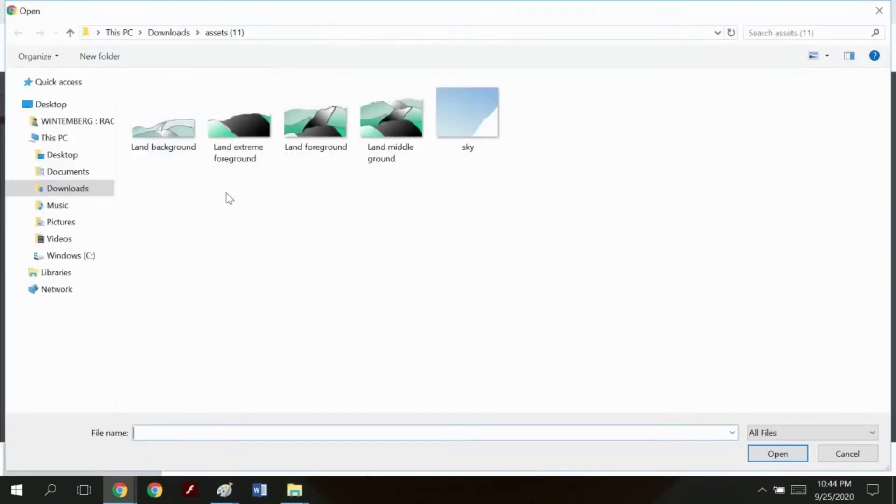
click(65, 190)
click(802, 33)
click(783, 44)
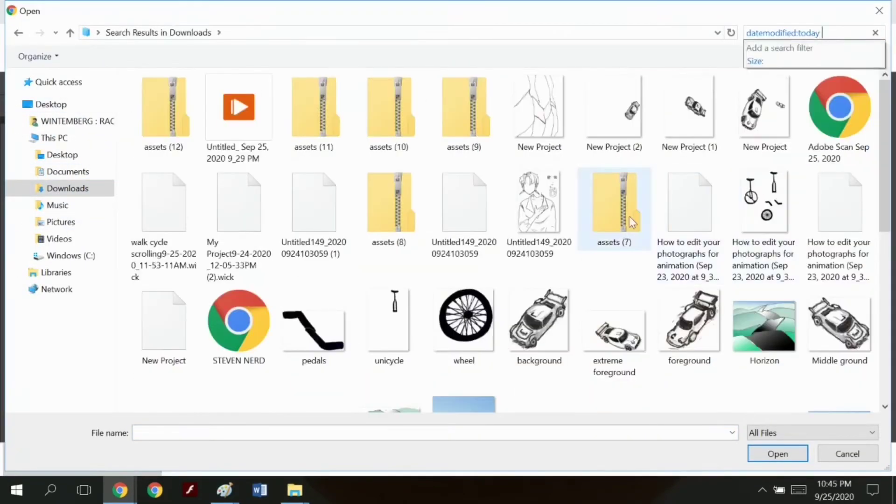
scroll(586, 359, down, 3)
double_click(322, 329)
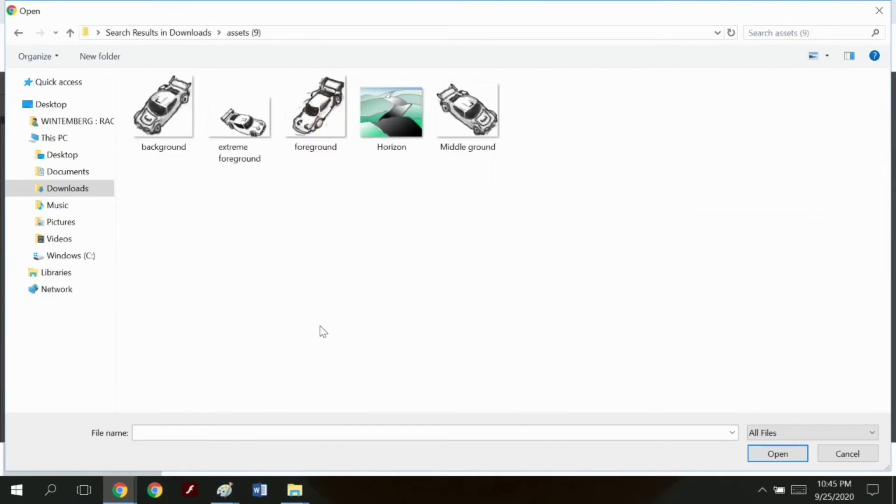
Step: Open the extreme foreground car image from the assets (9) folder
click(146, 122)
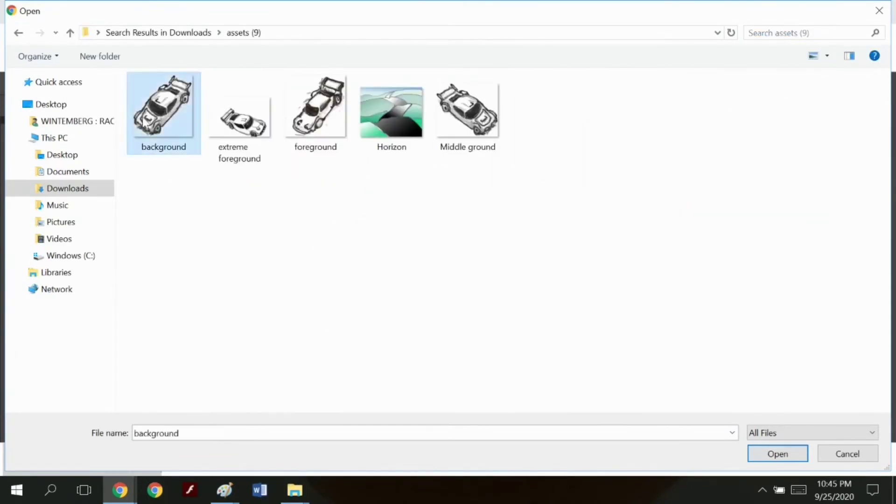
ctrl+click(241, 122)
ctrl+click(306, 139)
click(400, 148)
click(469, 143)
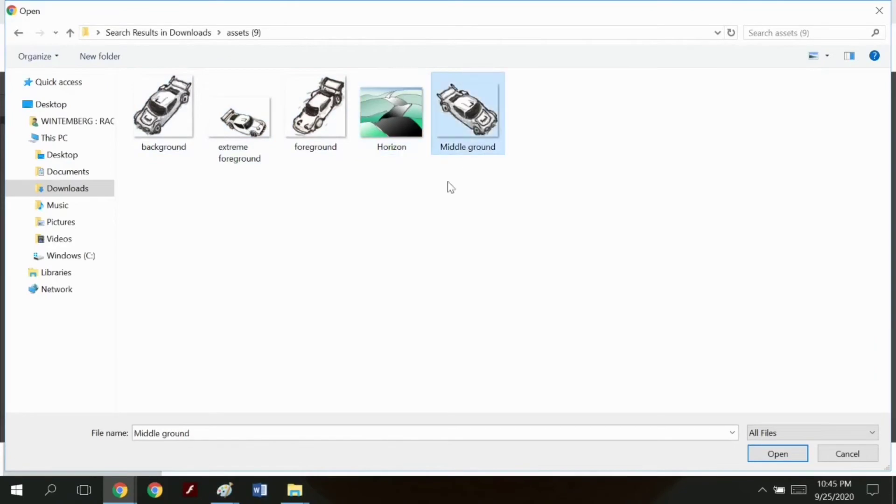
click(312, 121)
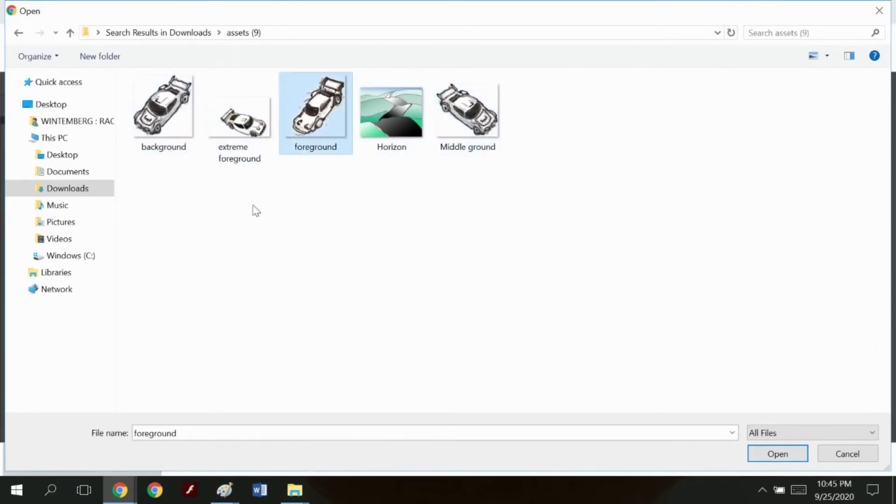
click(240, 131)
click(783, 456)
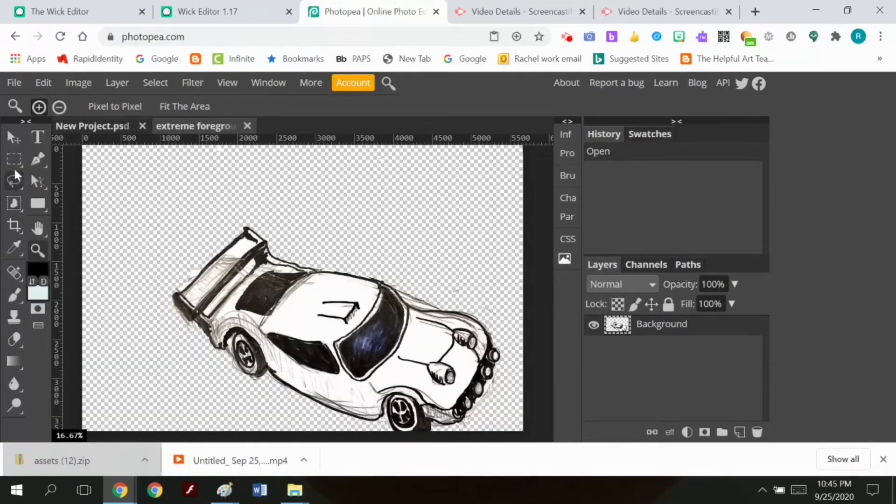
Step: Select the car with a rectangular marquee, move it up and left away from the canvas's lower edge, and deselect
drag(79, 205, 527, 409)
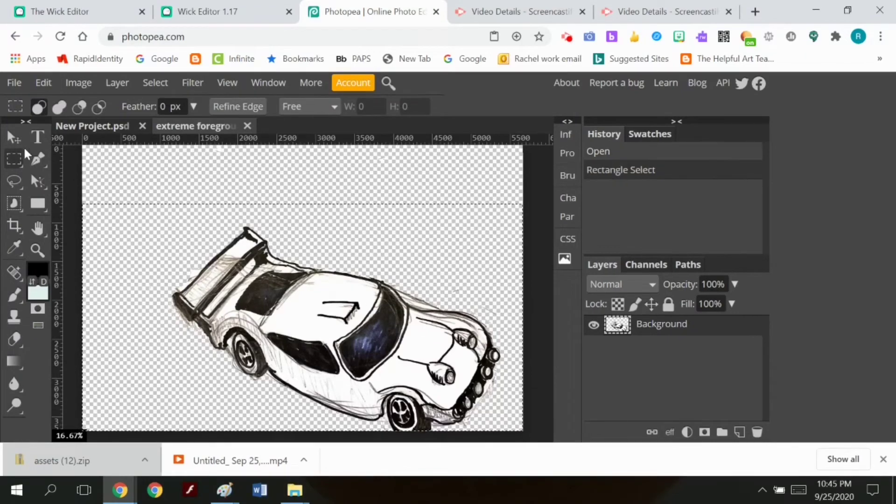
key(v)
drag(339, 346, 319, 297)
click(155, 82)
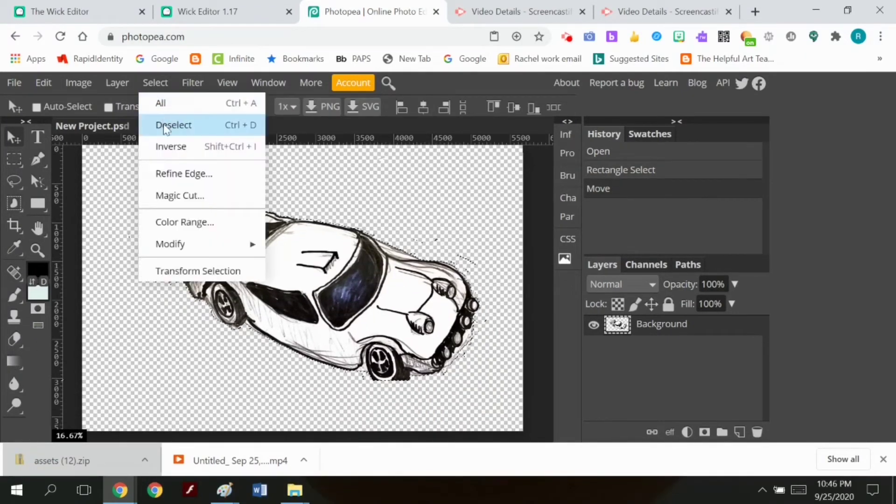
click(176, 124)
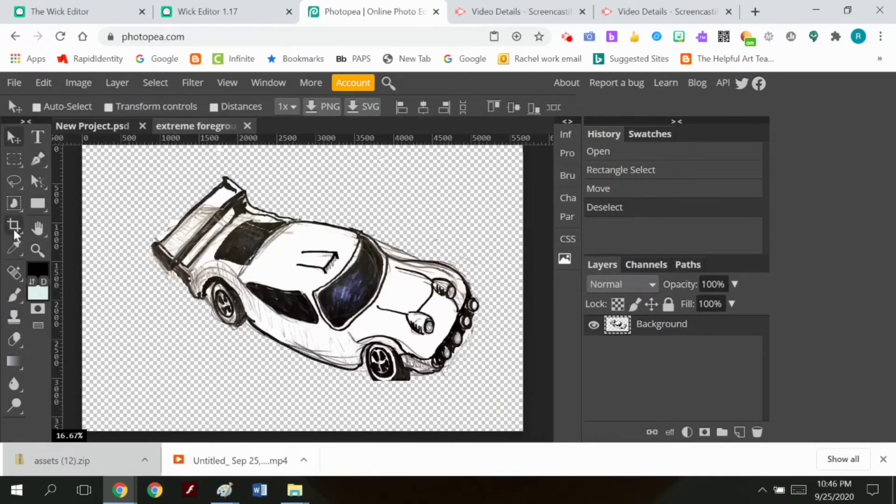
Step: Draw the missing bottom outline of the car's cut-off front wheel with the black 15 px brush
right_click(14, 203)
key(b)
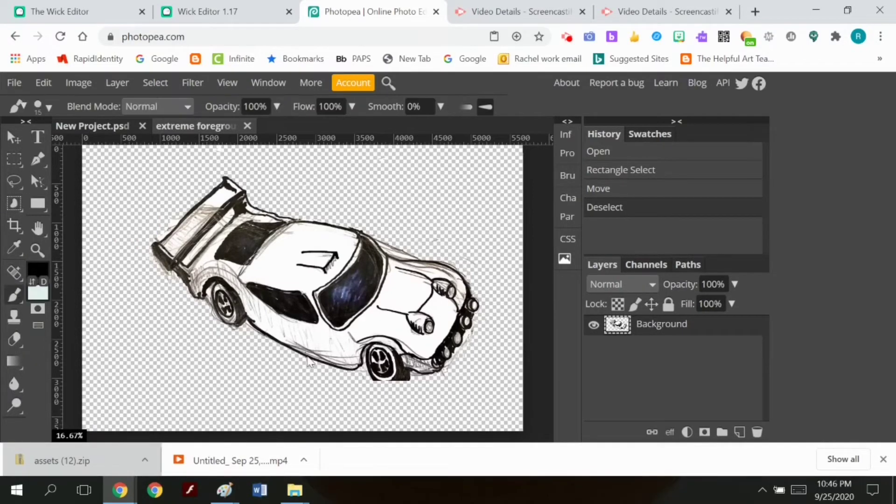
mouse_move(372, 387)
mouse_down()
mouse_move(408, 386)
mouse_move(385, 392)
mouse_up()
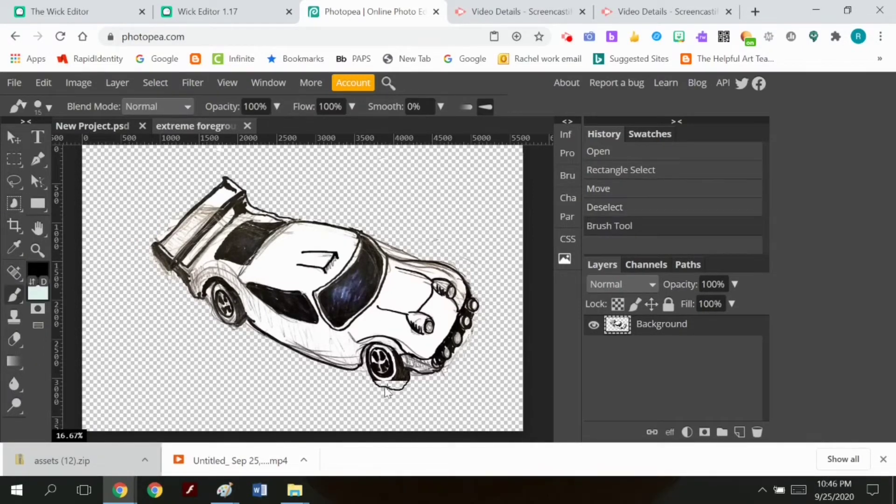
Step: Select the area inside the new wheel outline with the Magic Wand, fill it with black at 100% opacity and deselect
right_click(27, 202)
click(49, 245)
click(43, 82)
click(64, 311)
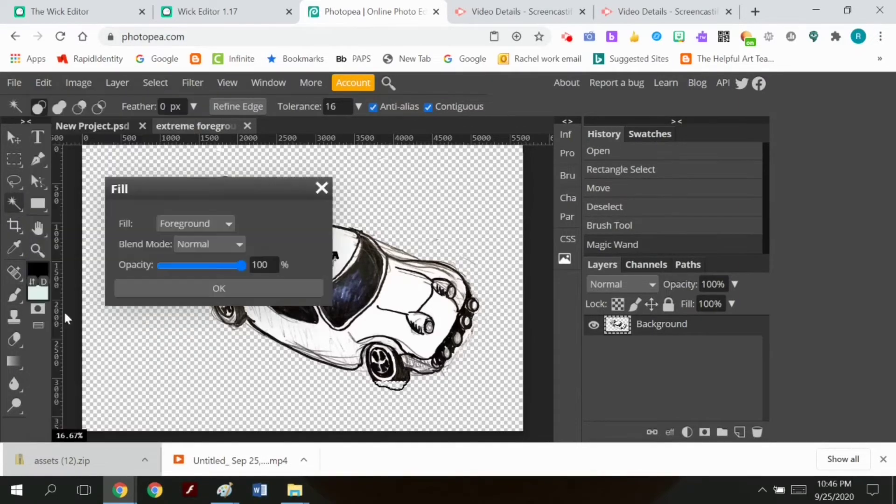
click(196, 223)
click(184, 294)
click(214, 290)
click(152, 83)
click(161, 115)
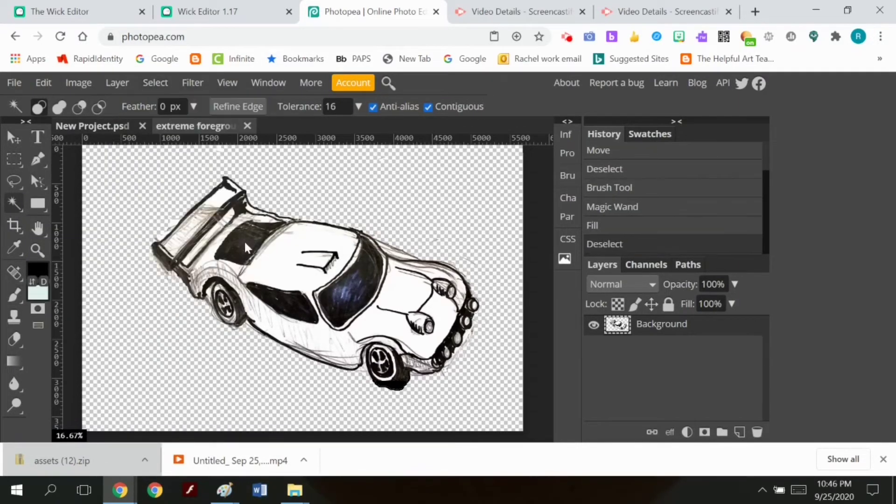
Step: Erase the rough edges around the bottom of the repaired front wheel with the 28 px eraser
click(14, 340)
click(43, 111)
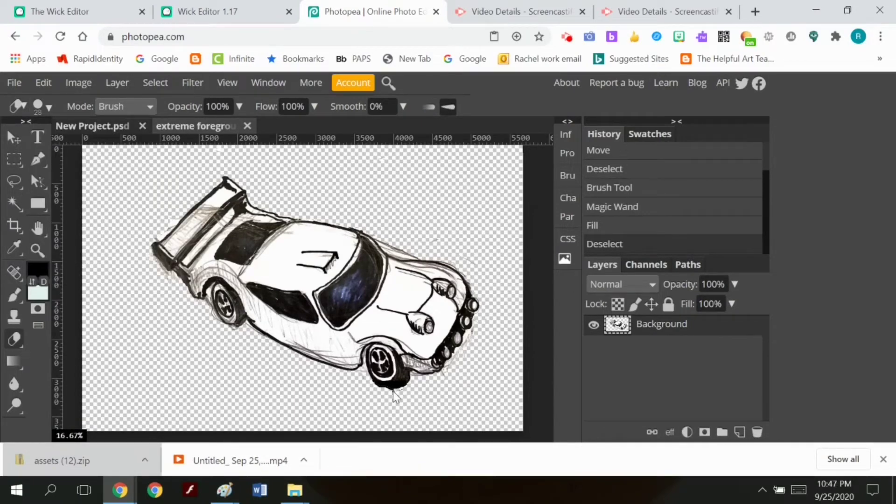
drag(397, 393, 378, 388)
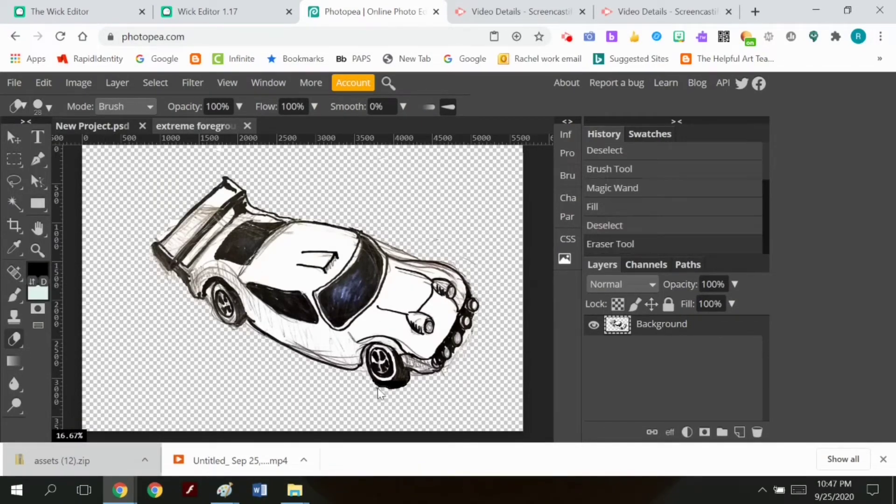
click(413, 385)
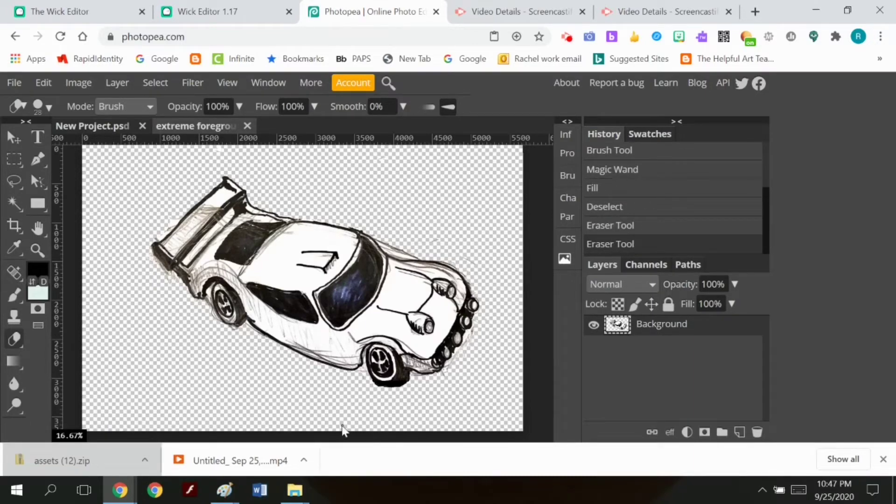
click(79, 82)
click(489, 214)
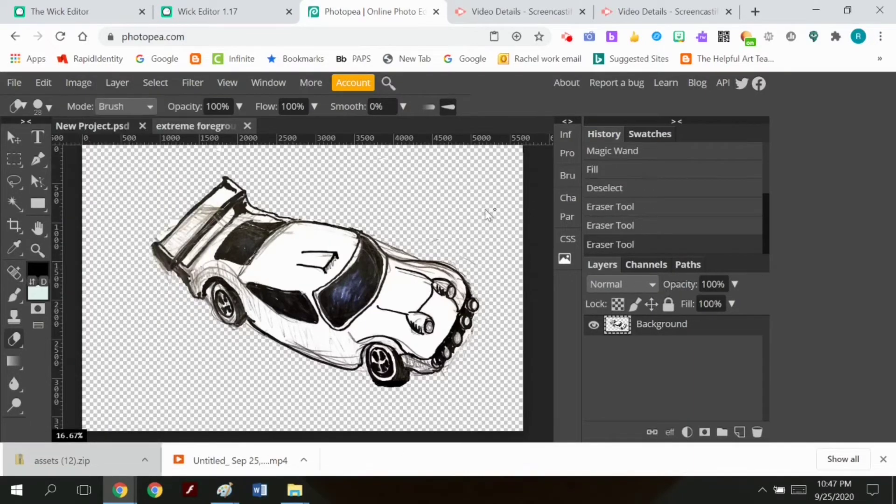
key(m)
drag(75, 152, 540, 420)
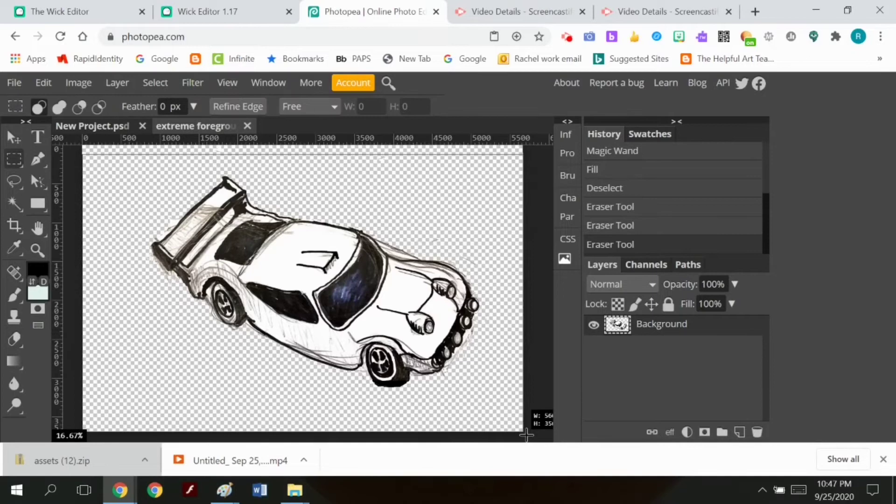
click(67, 83)
click(532, 204)
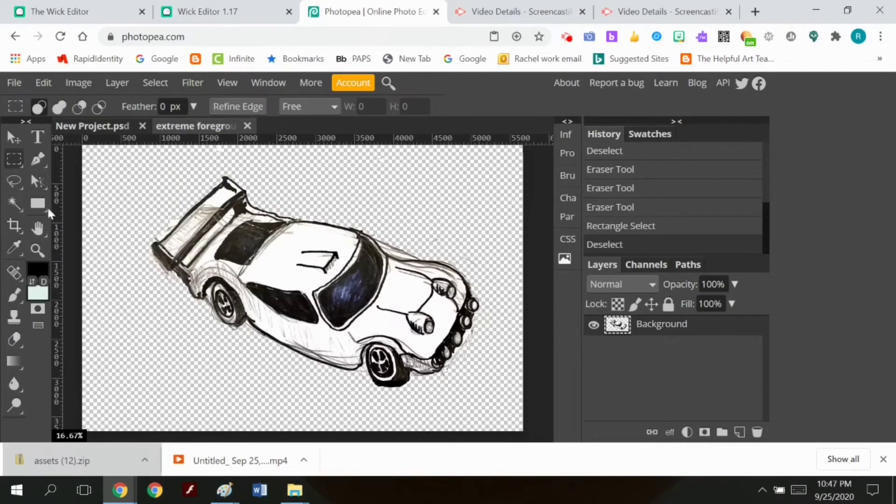
Step: Move the car drawing down until its front wheel sits just above the canvas's lower edge
key(v)
drag(321, 296, 324, 339)
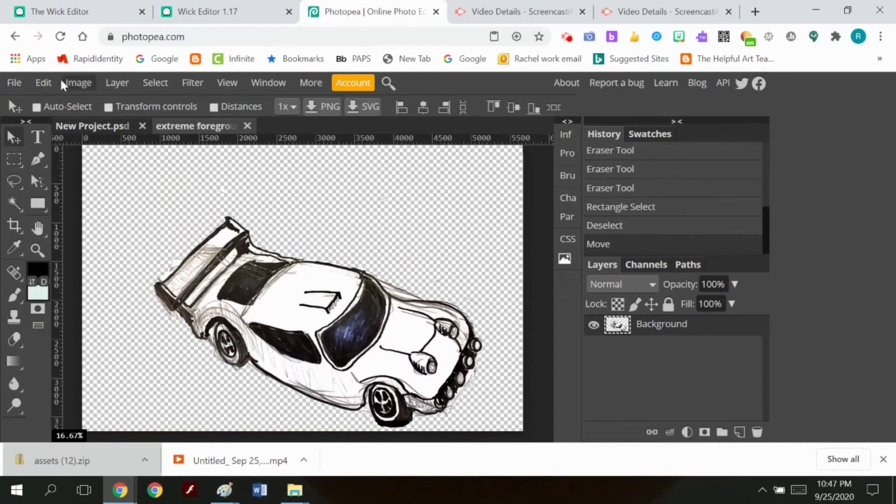
Step: Open the foreground car image from the assets (9) folder and select its entire canvas
click(14, 82)
click(35, 125)
click(316, 110)
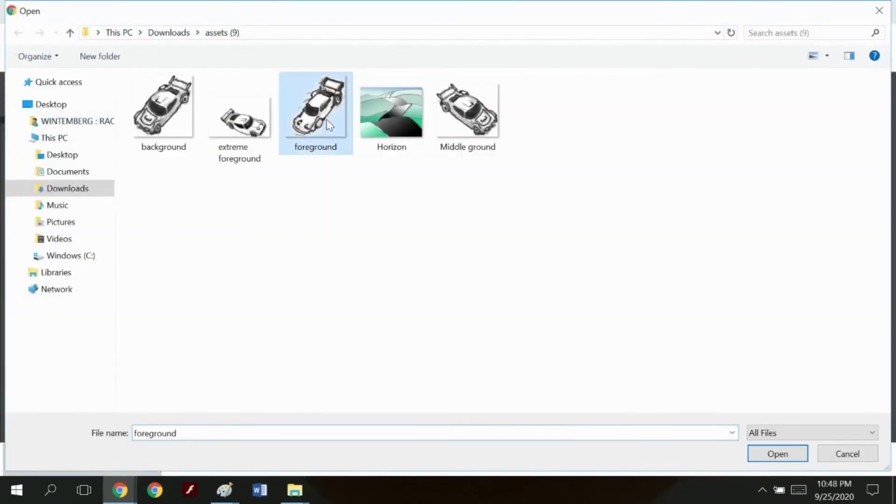
click(777, 453)
click(155, 83)
click(156, 102)
Step: Return to the extreme foreground document and try to paste the foreground car into it as a new layer
click(192, 126)
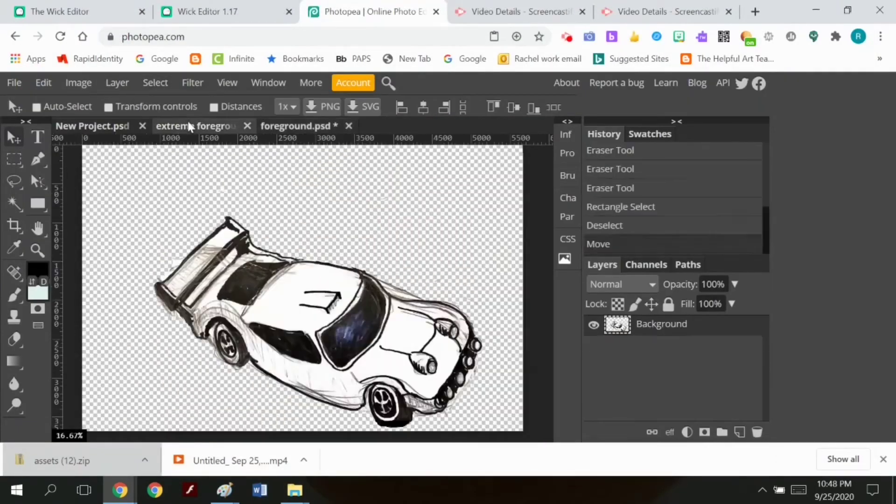
click(49, 84)
click(56, 218)
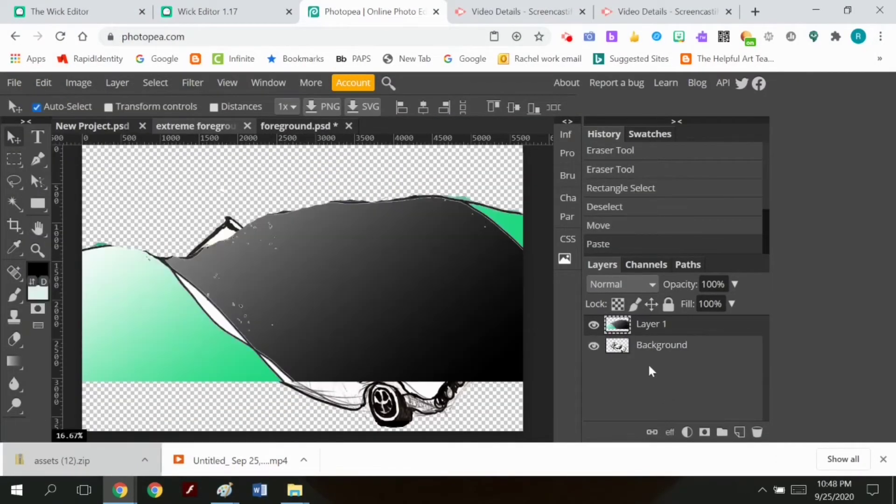
Step: Undo the mistaken landscape paste and copy the selected foreground car from the foreground document
key(ctrl+z)
click(136, 129)
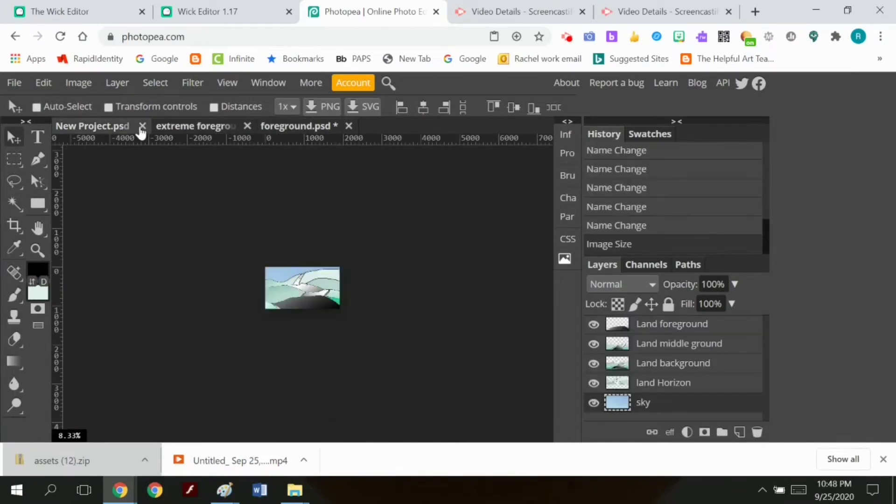
click(329, 130)
click(47, 83)
click(76, 223)
Step: Paste the foreground car beneath the Background layer of the extreme foreground document and move it up behind the large car
click(196, 126)
click(46, 83)
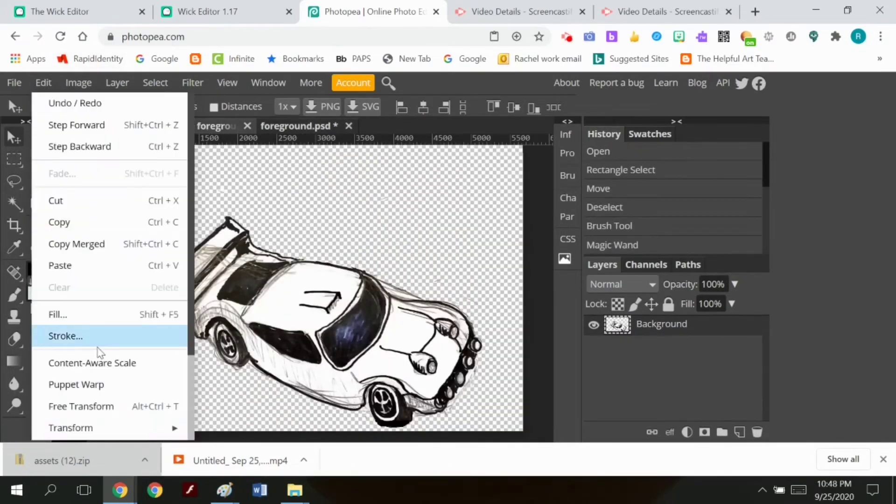
click(90, 270)
key(ctrl+v)
drag(662, 324, 680, 369)
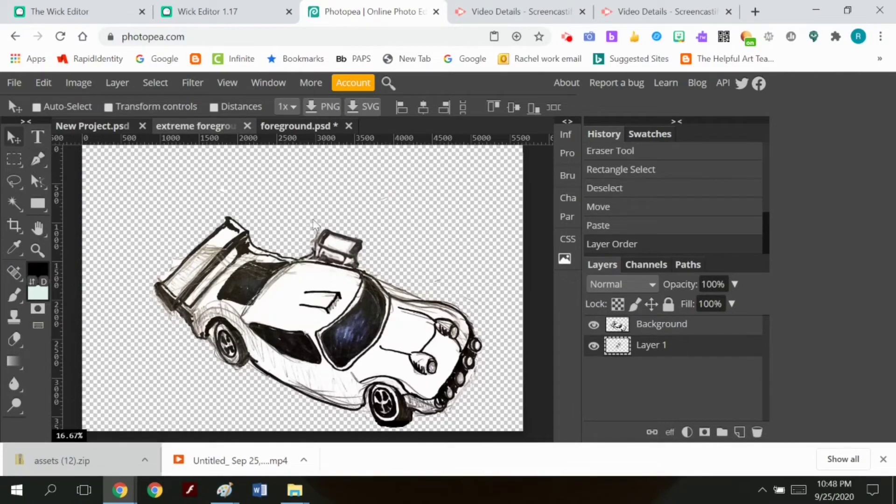
drag(316, 225, 323, 189)
Step: Enlarge the extreme foreground document's canvas to a height of 25 inches, keeping the centre anchor
click(38, 250)
click(59, 107)
click(283, 258)
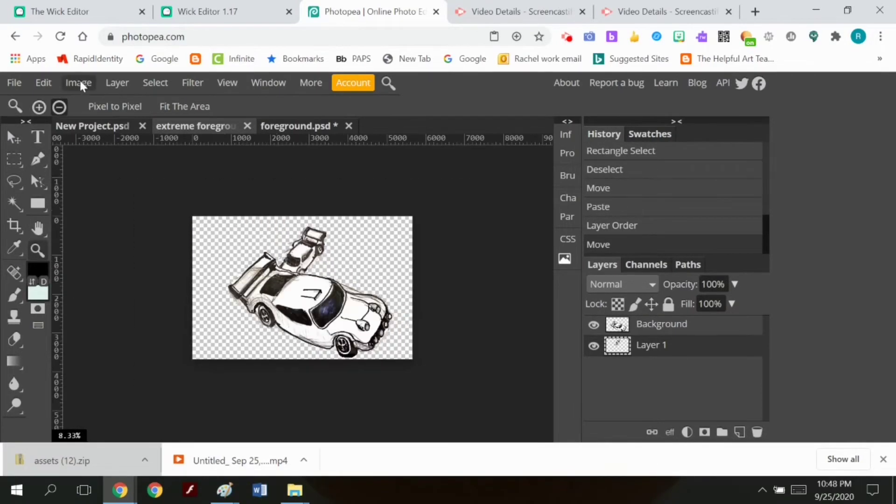
click(79, 83)
click(121, 224)
click(203, 219)
click(200, 272)
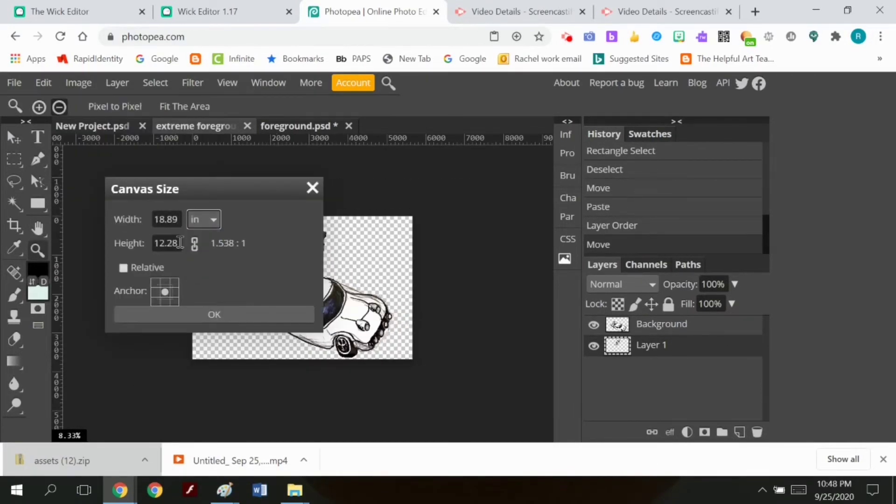
text(25)
click(210, 313)
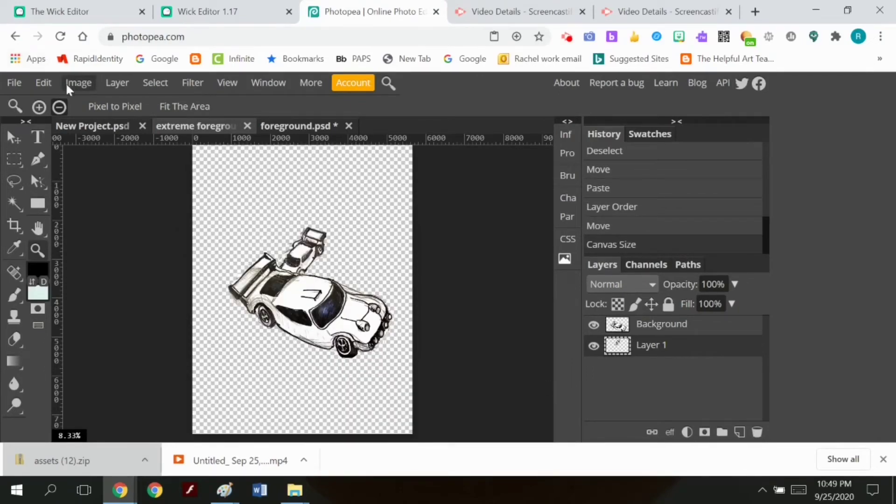
Step: Open the Middle ground car image and copy its entire canvas
click(14, 83)
click(23, 127)
double_click(463, 127)
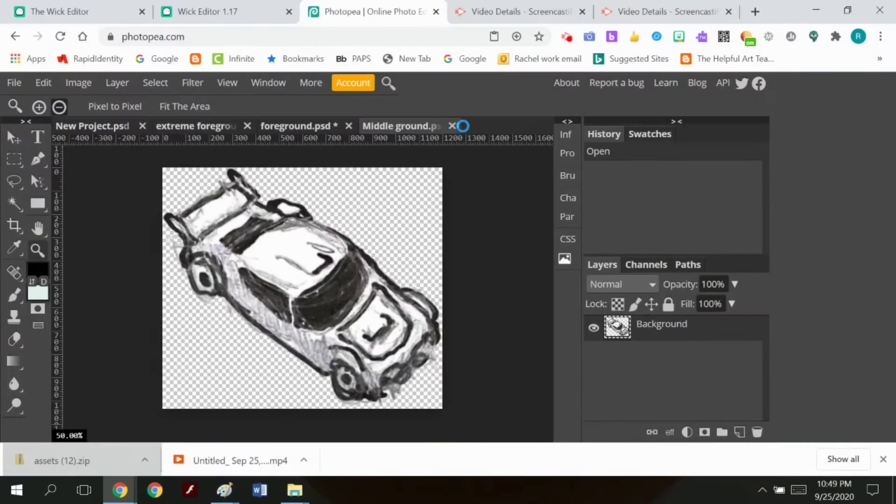
key(ctrl+a)
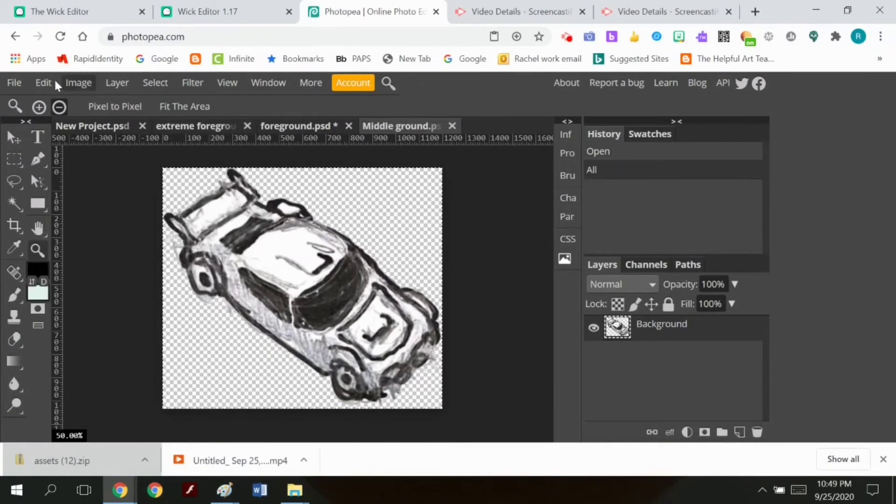
key(ctrl+c)
Step: Paste the middle ground car into the extreme foreground document and place its layer at the bottom of the stack
click(211, 129)
key(ctrl+v)
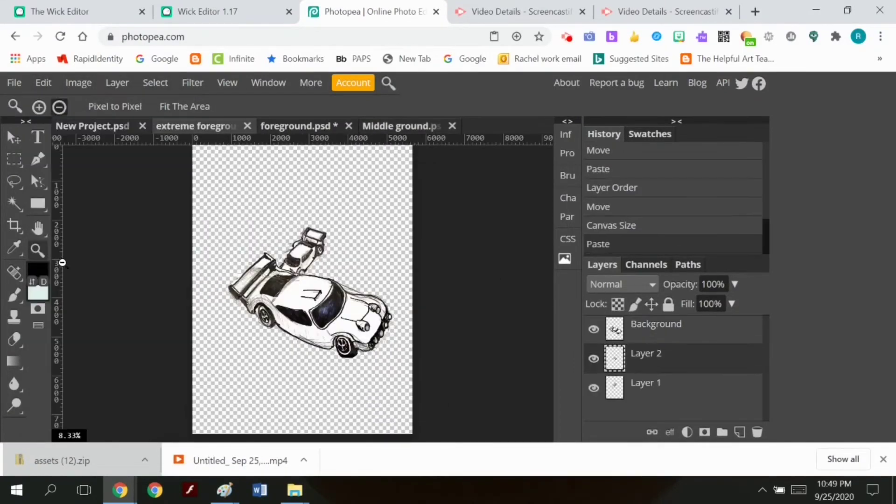
drag(690, 360, 653, 413)
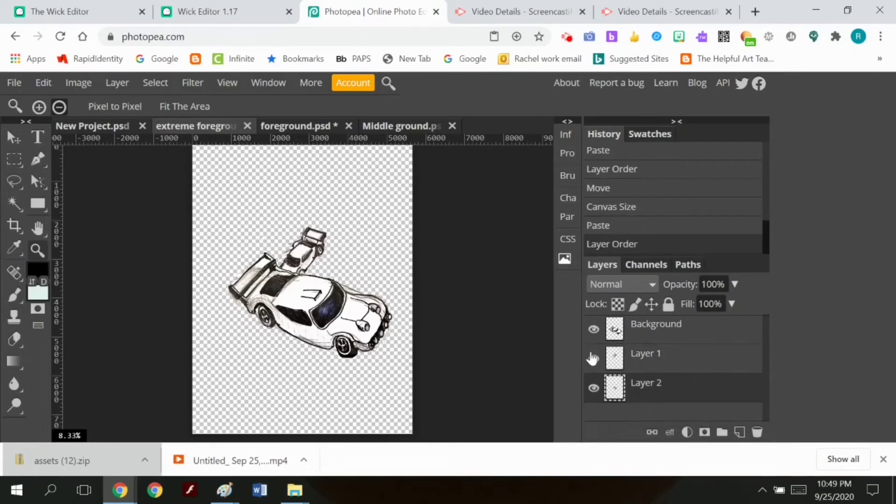
Step: Move the middle ground car up behind the foreground car, hiding the other two car layers only while positioning it
click(593, 358)
click(593, 329)
click(14, 137)
drag(302, 289, 316, 229)
click(593, 359)
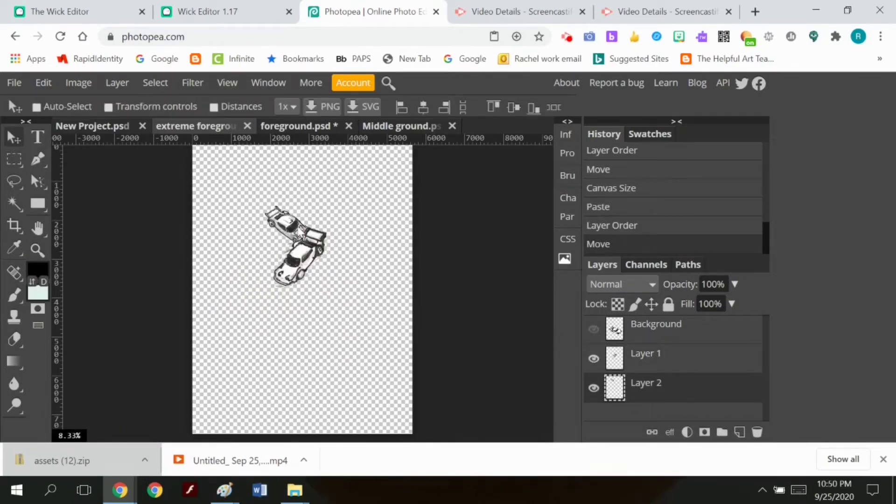
click(593, 329)
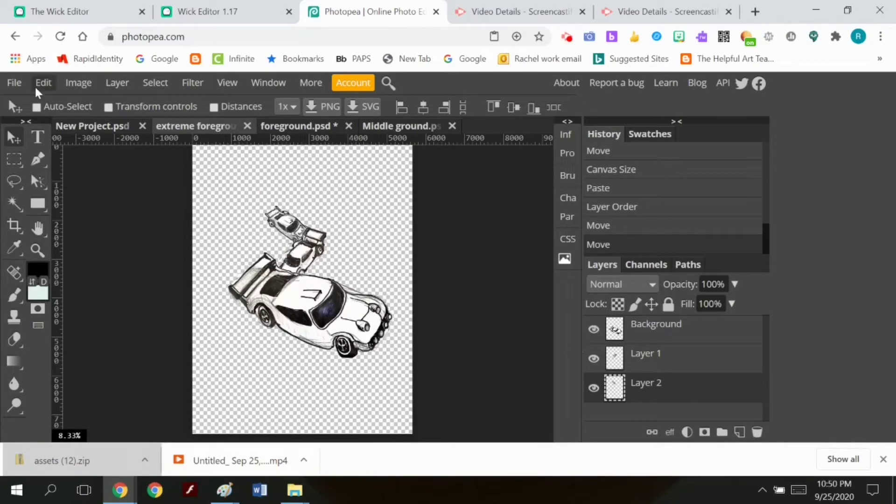
Step: Open the background car image from the assets (9) folder and copy its entire canvas
click(14, 82)
click(21, 122)
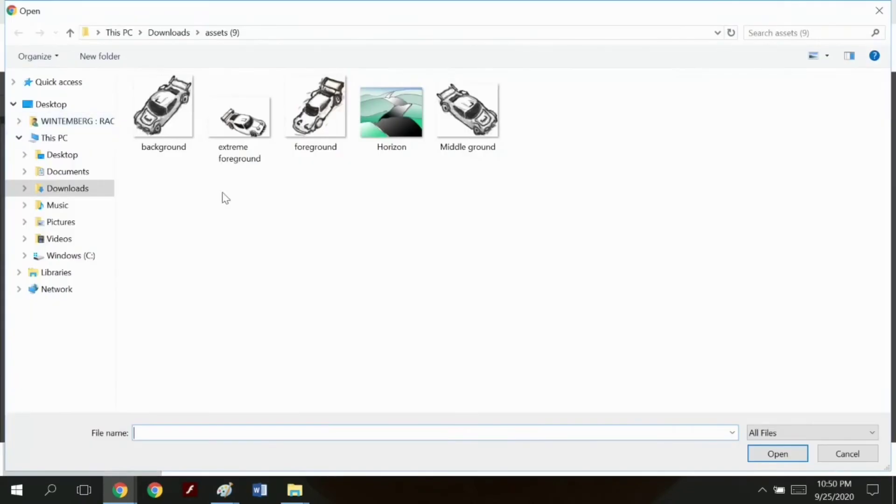
click(175, 126)
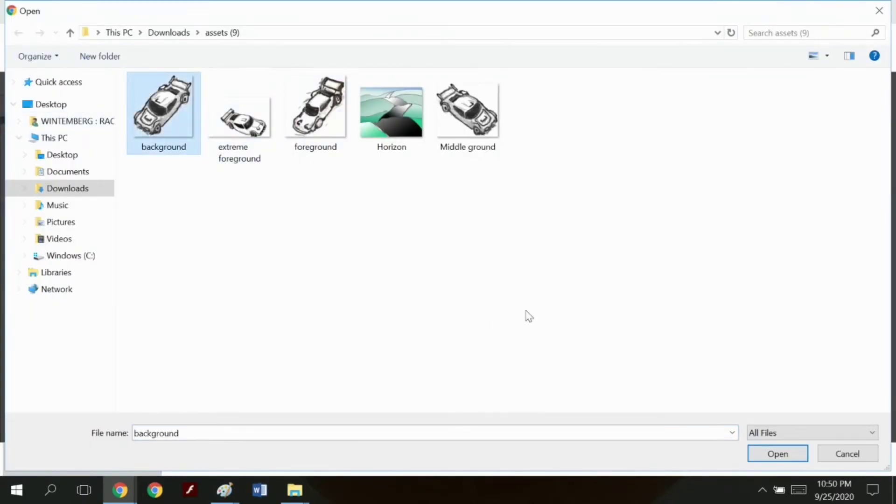
key(Return)
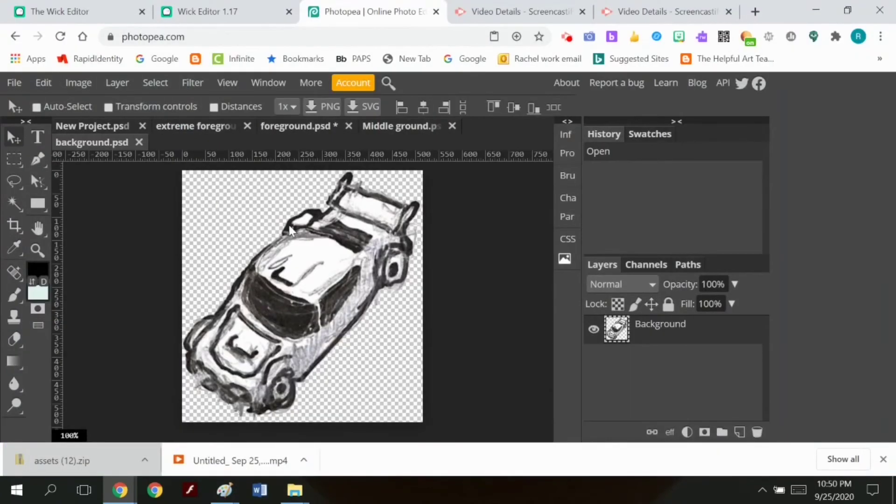
key(ctrl+a)
click(43, 83)
click(70, 220)
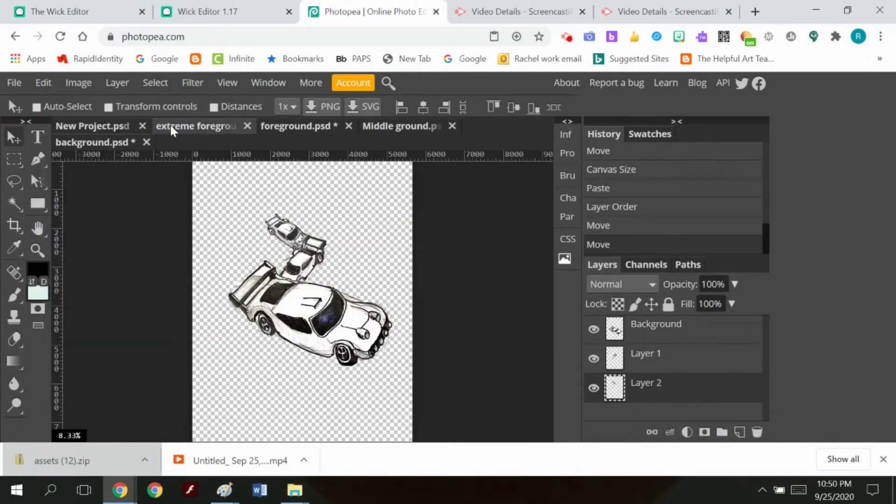
Step: Paste the background car into the extreme foreground document and place its layer at the bottom of the stack
click(44, 82)
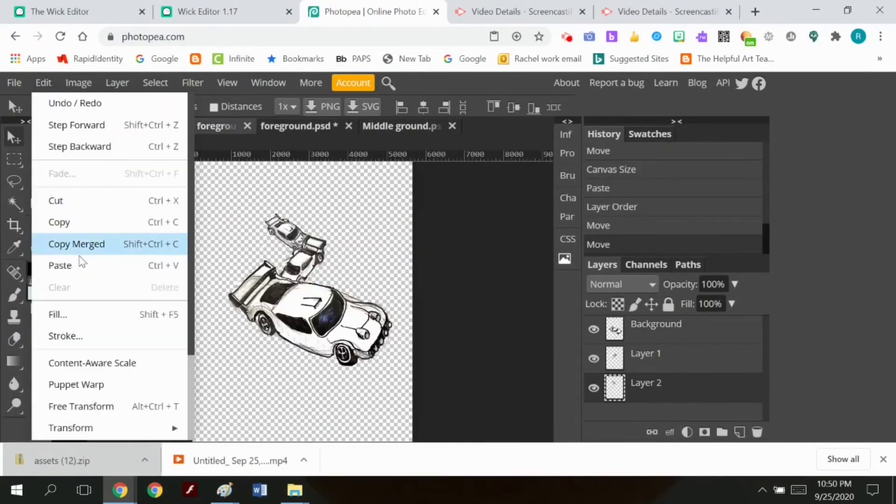
click(60, 262)
drag(678, 383, 663, 420)
Step: Hide the other car layers, move the background car up above them, and show Layer 1 and the upper Layer 2 again
click(592, 346)
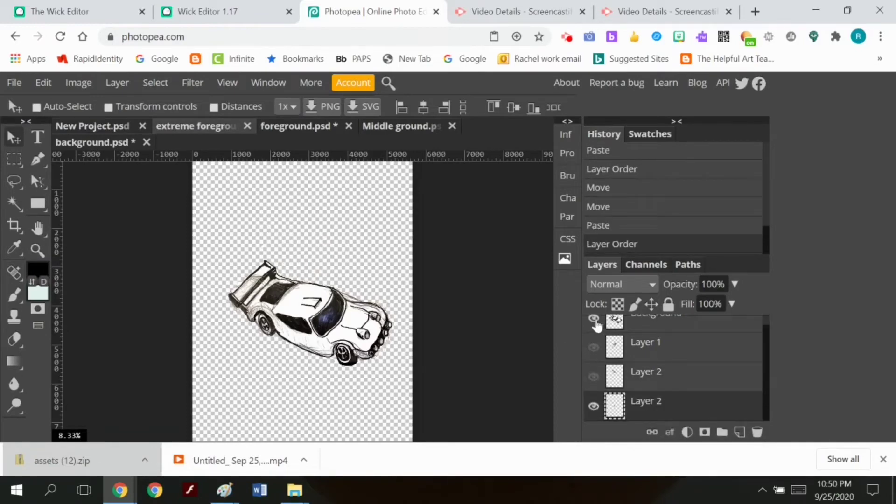
click(593, 321)
drag(306, 297, 321, 209)
click(593, 377)
click(594, 348)
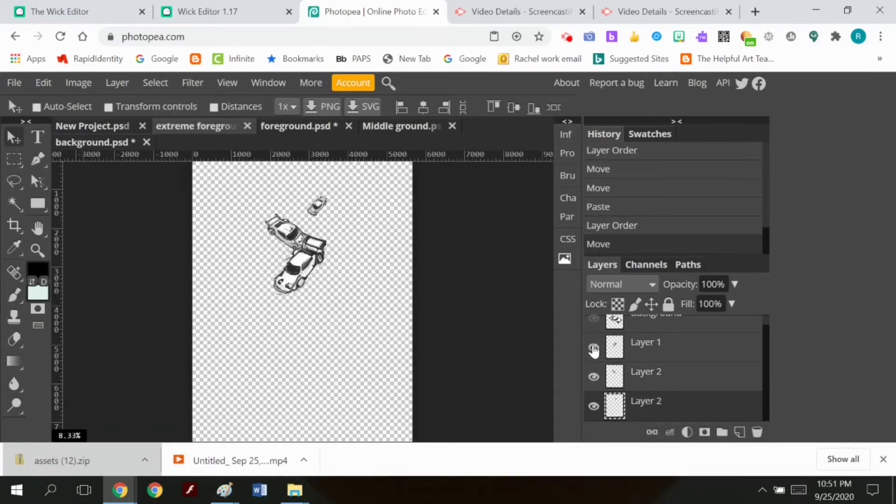
Step: Shift the background car left so it sits directly above the middle ground car, and make all four car layers visible
click(593, 318)
click(594, 318)
click(594, 347)
click(593, 377)
click(593, 377)
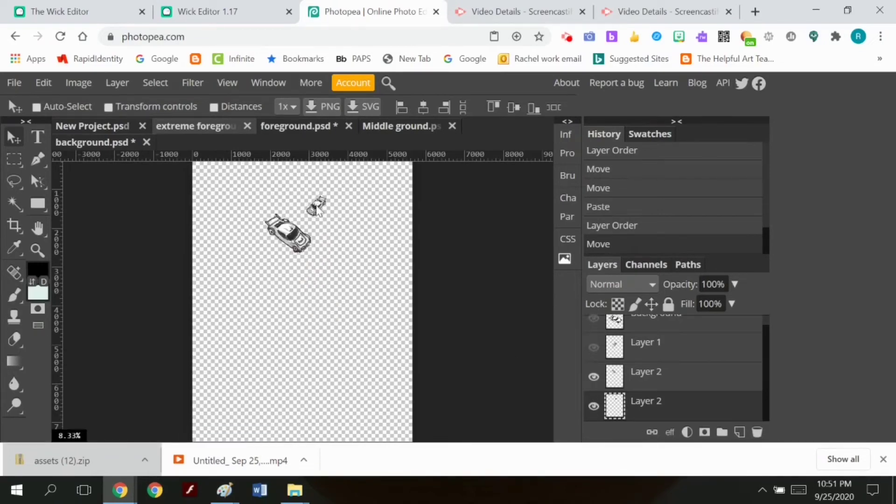
drag(317, 208, 284, 204)
click(594, 347)
click(594, 318)
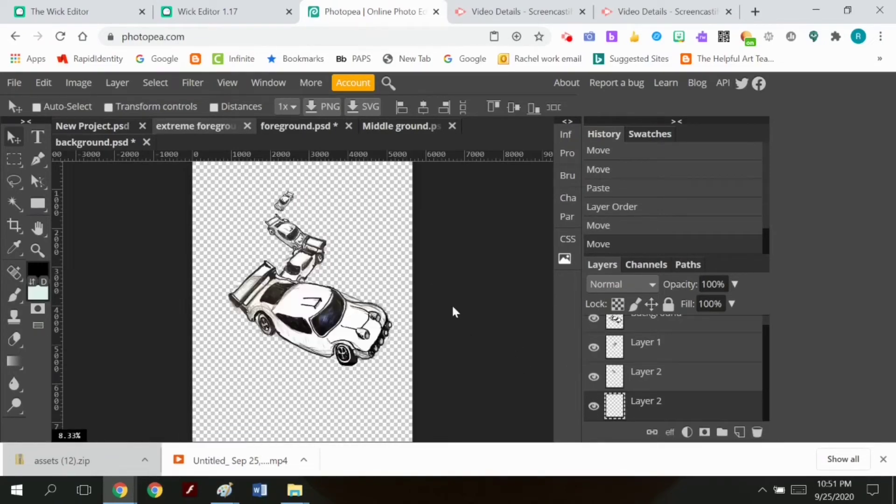
Step: Crop the canvas to a full-width rectangular selection around the four cars, removing the empty space above and below
click(14, 159)
drag(191, 177, 412, 400)
click(78, 83)
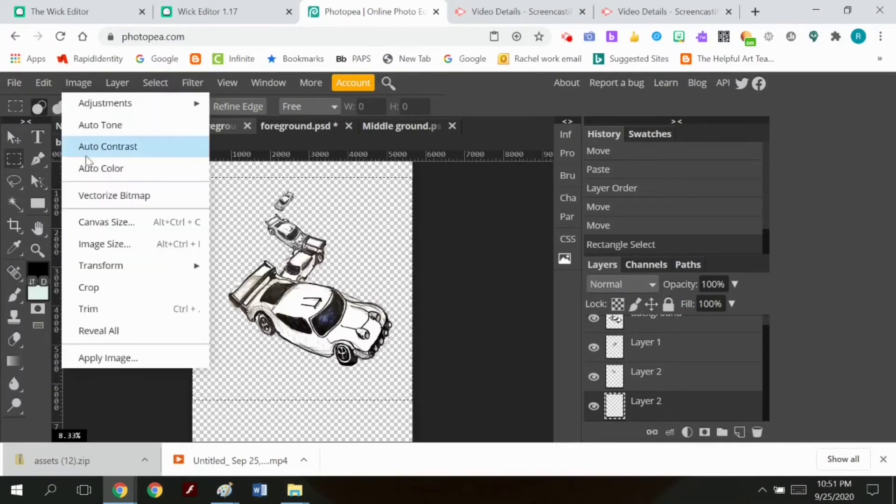
click(89, 286)
Step: Rename the Background layer as front car and Layer 1 as second car
scroll(644, 370, up, 1)
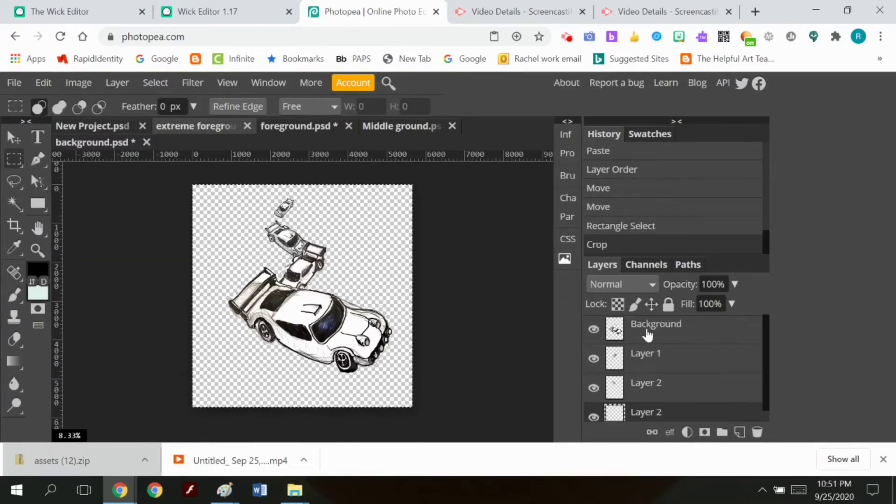
double_click(647, 326)
key(Return)
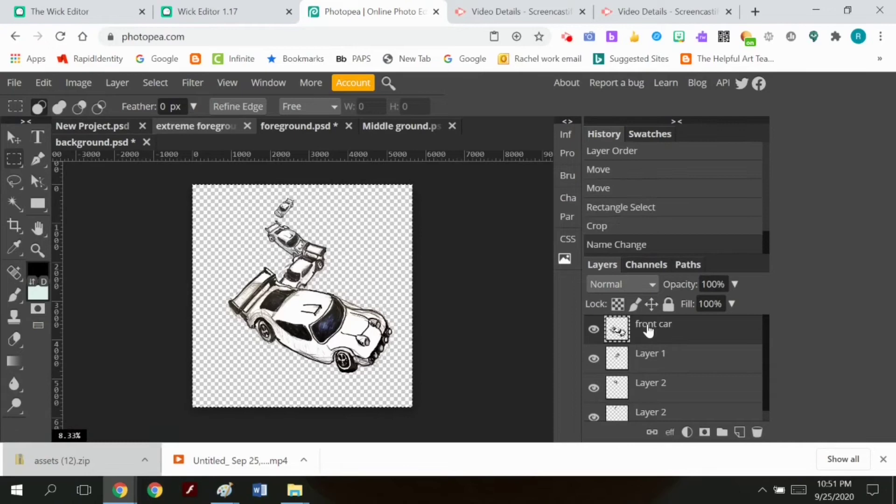
double_click(651, 355)
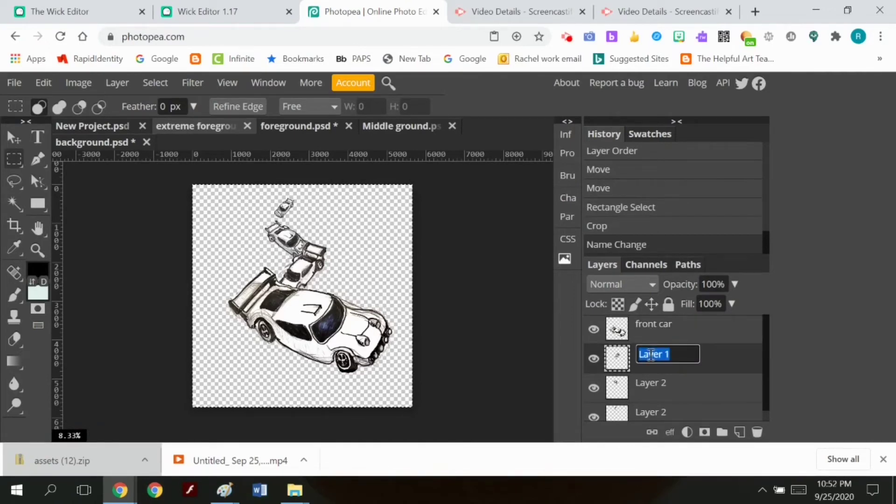
key(Return)
Step: Rename the upper Layer 2 as third car and the lowest layer as back car
double_click(653, 383)
text(third)
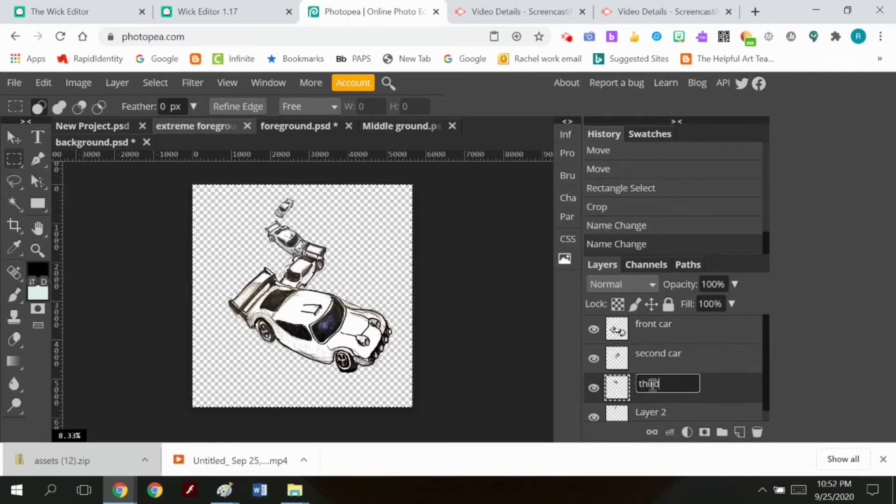
text( car)
key(Return)
double_click(660, 397)
text(back car)
key(Return)
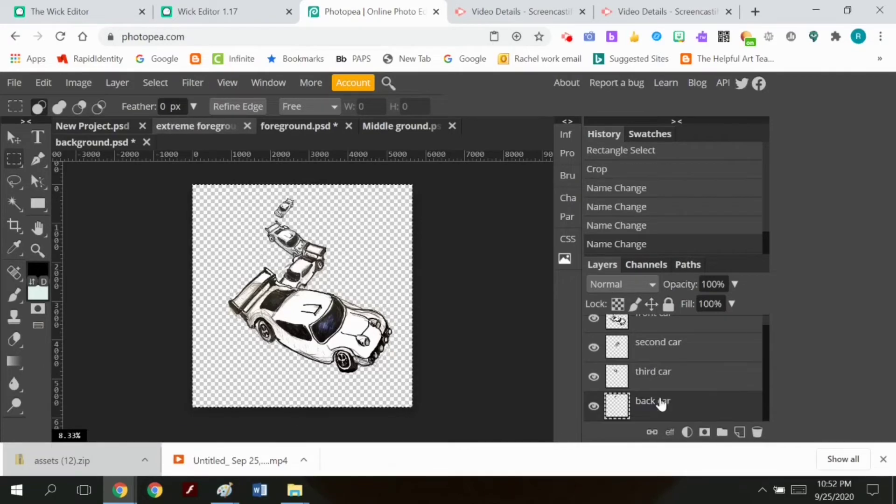
Step: Resize the combined car image proportionally to 1.98 by 2.00 inches and clear the selection
click(79, 83)
click(114, 246)
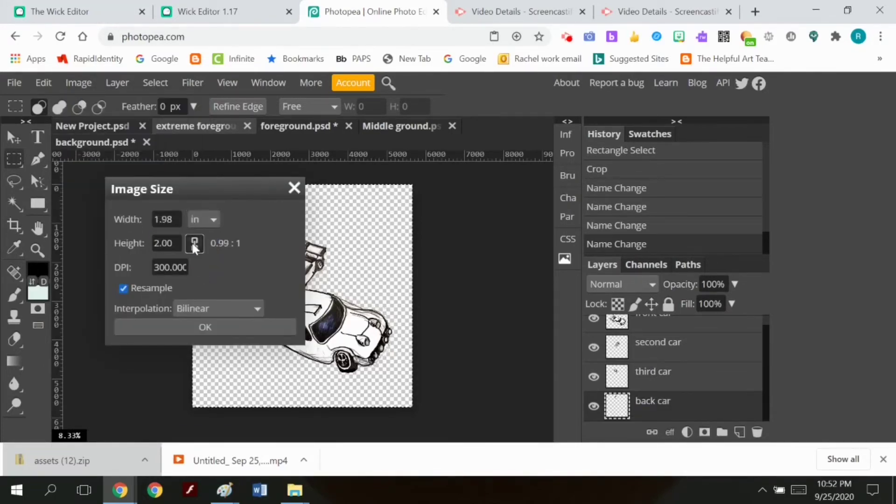
click(211, 330)
click(154, 82)
click(187, 127)
click(37, 250)
click(280, 308)
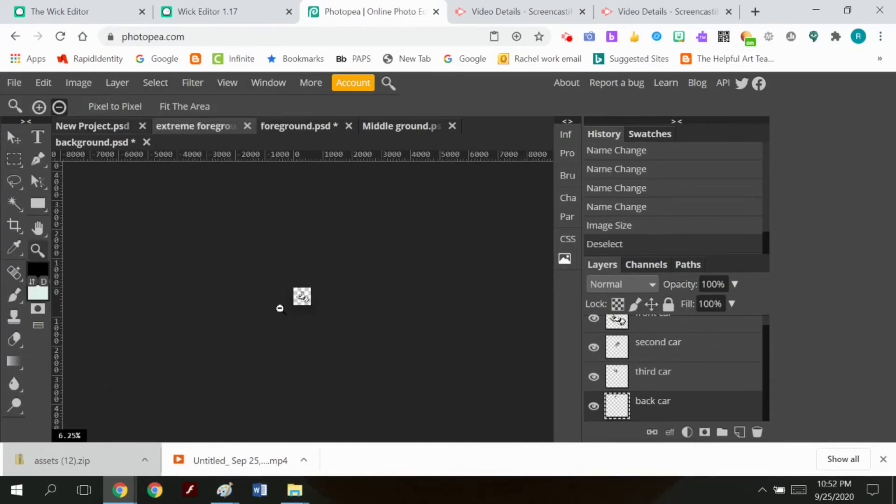
triple_click(278, 276)
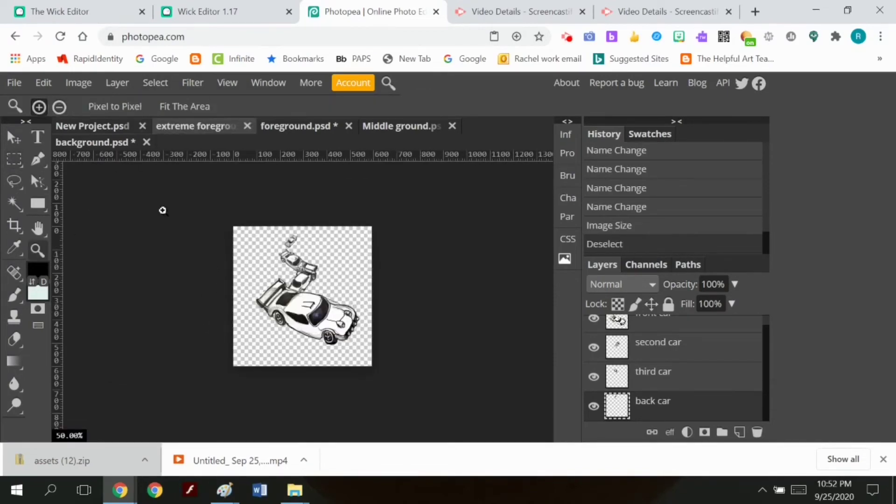
Step: Export the four car layers as PNG files at 1x size, with transparent parts trimmed
click(14, 82)
click(51, 314)
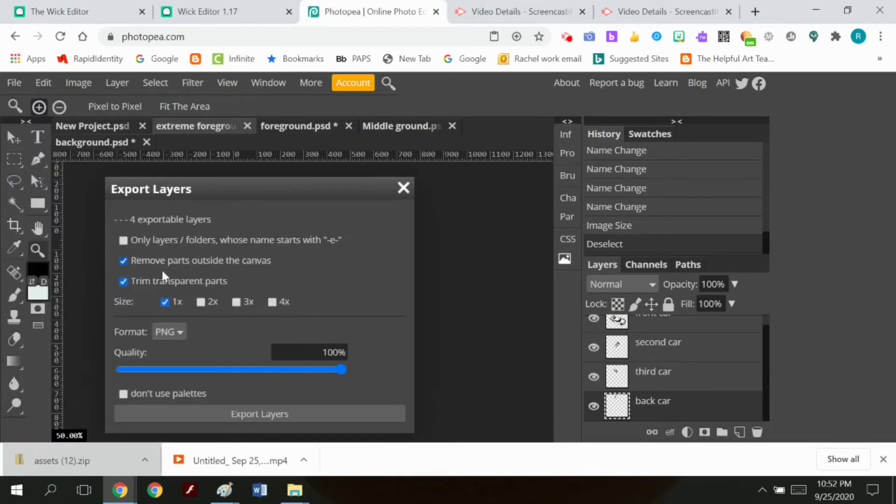
click(270, 414)
Step: Open the downloaded assets (13) archive and extract all its files into an assets (13) folder in Downloads
click(70, 461)
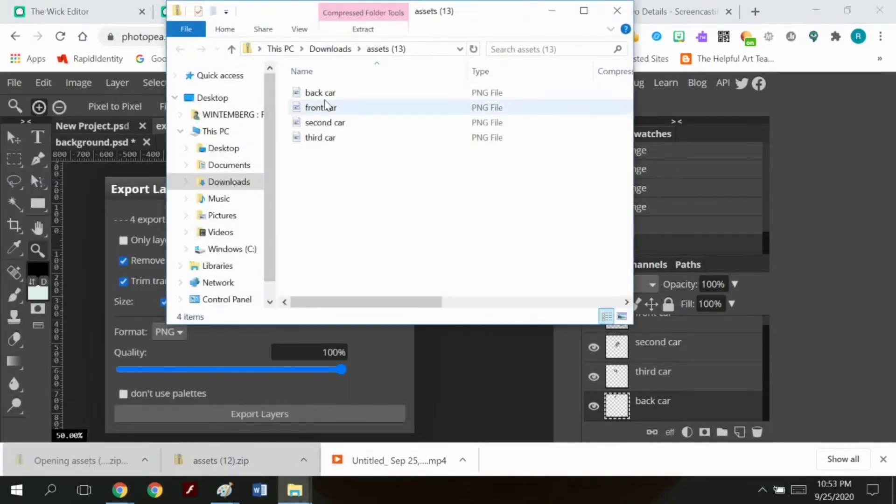
click(363, 29)
click(532, 72)
click(572, 394)
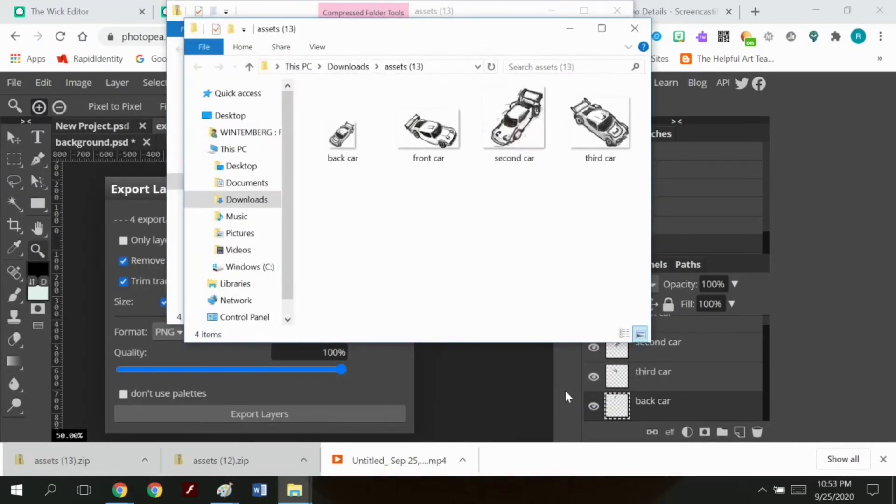
Step: Close both assets (13) windows and the layer export dialog, and switch to the Wick Editor project
click(634, 28)
click(617, 10)
click(402, 186)
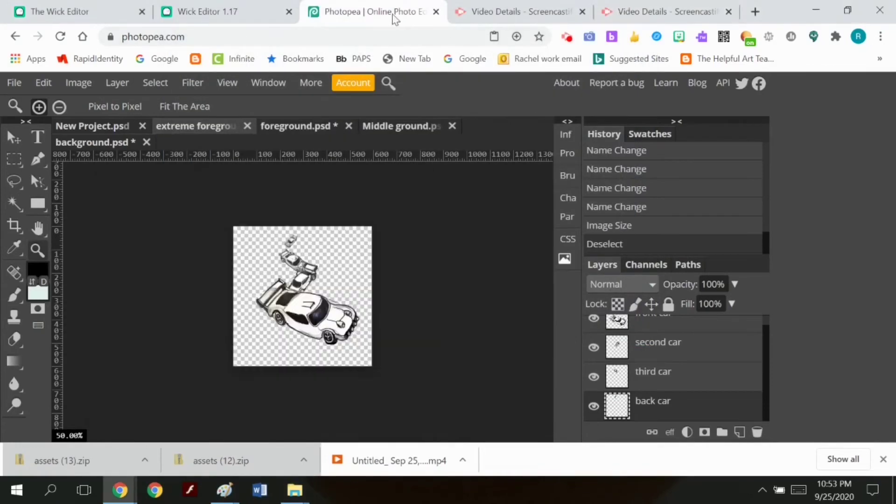
click(280, 17)
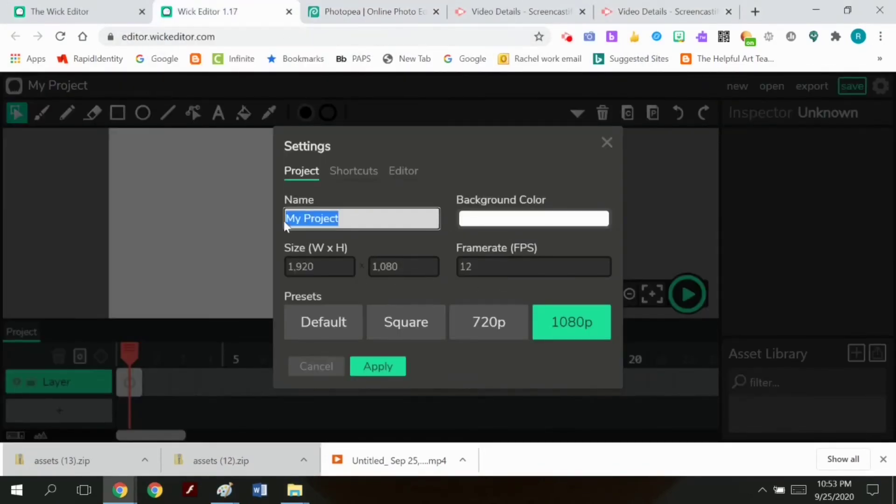
Step: Rename the project as car through the mountains and apply the project settings
text(car through the mountain)
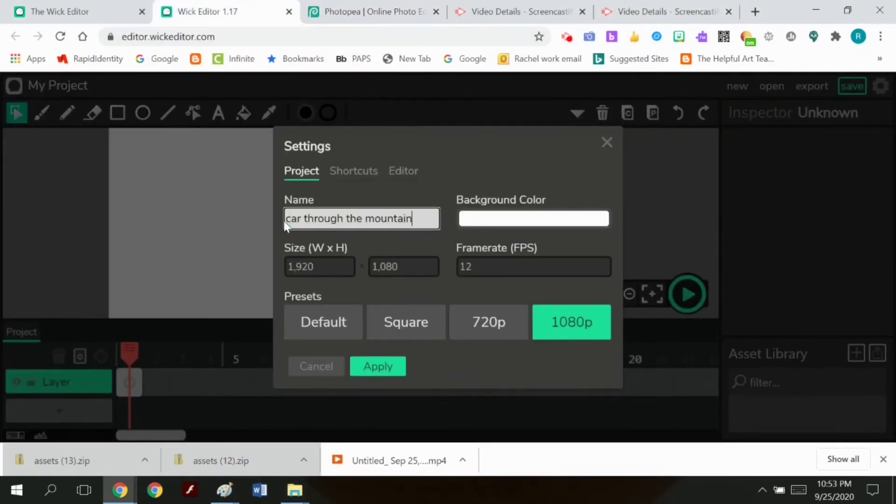
text(s)
click(378, 366)
click(607, 142)
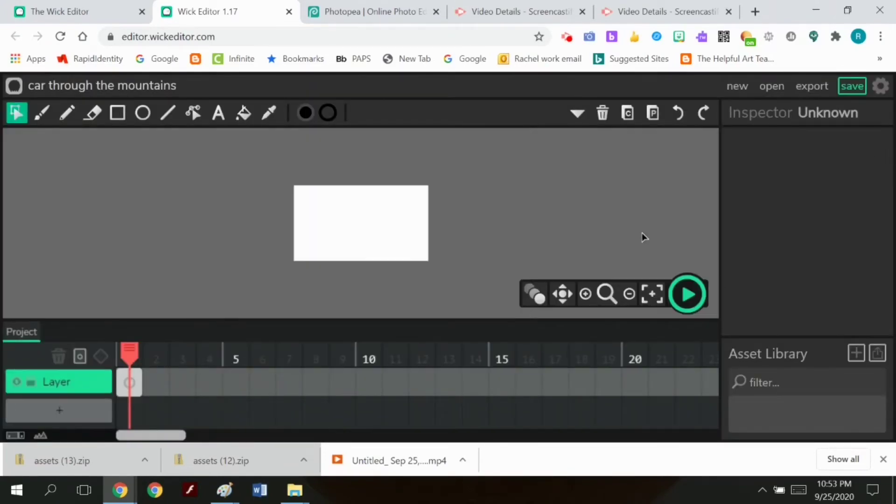
Step: Filter Downloads to items modified today and import all five landscape images from the assets (12) folder
click(877, 353)
click(78, 188)
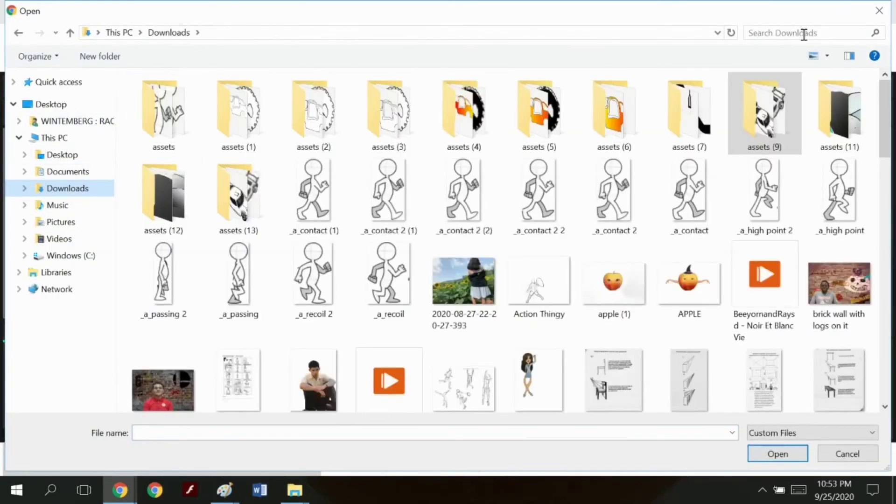
click(803, 35)
click(792, 51)
click(635, 386)
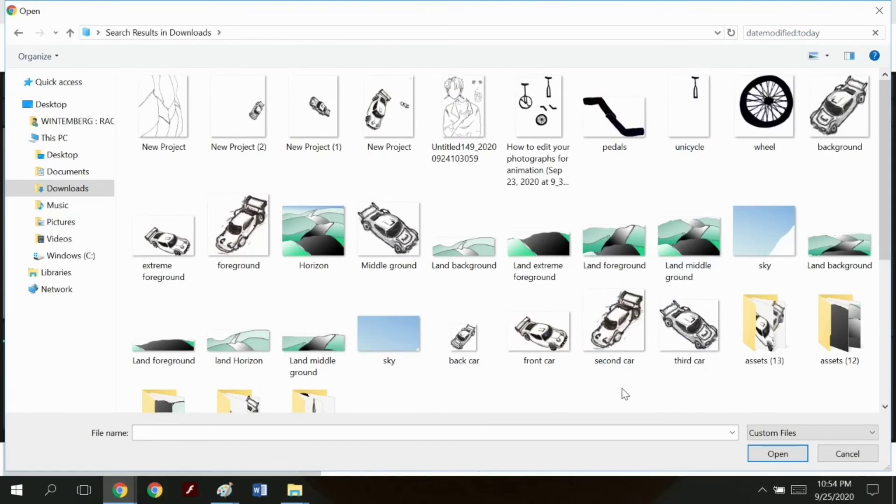
scroll(466, 381, down, 2)
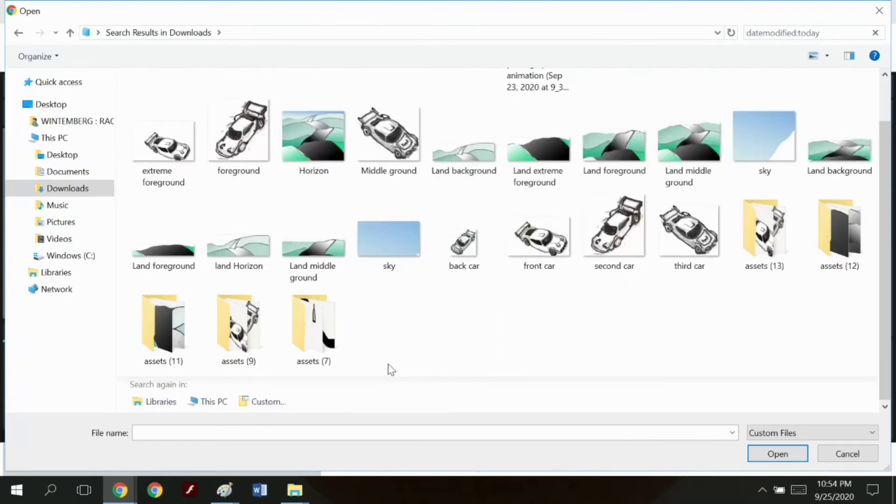
double_click(835, 226)
click(466, 107)
key(ctrl+a)
click(803, 449)
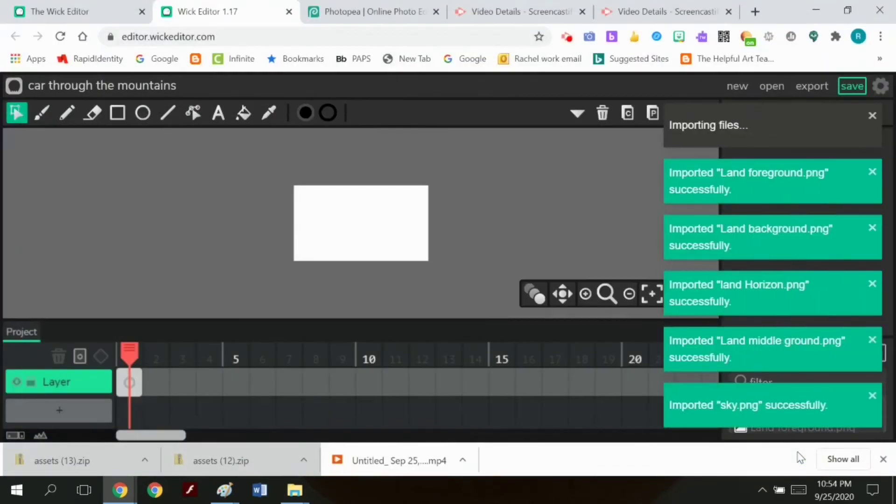
Step: Place sky.png over the canvas and enlarge it slightly beyond the canvas edges
scroll(869, 427, down, 2)
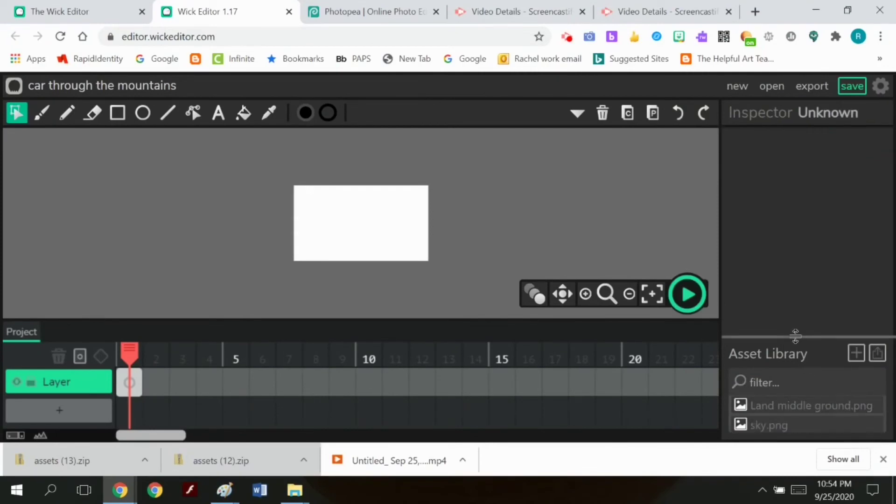
drag(784, 292, 359, 232)
drag(426, 258, 434, 266)
click(467, 272)
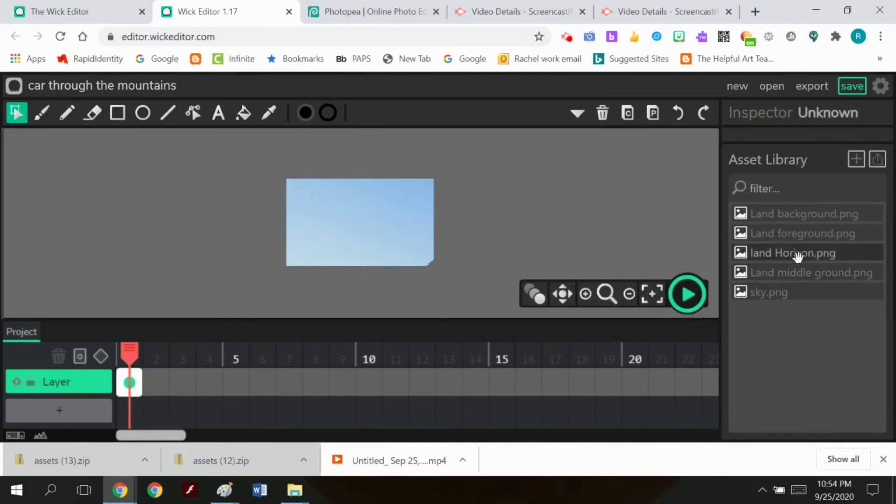
Step: Place land Horizon.png beside the sky, add Layer 2, and arrange it above the sky layer
drag(796, 254, 555, 200)
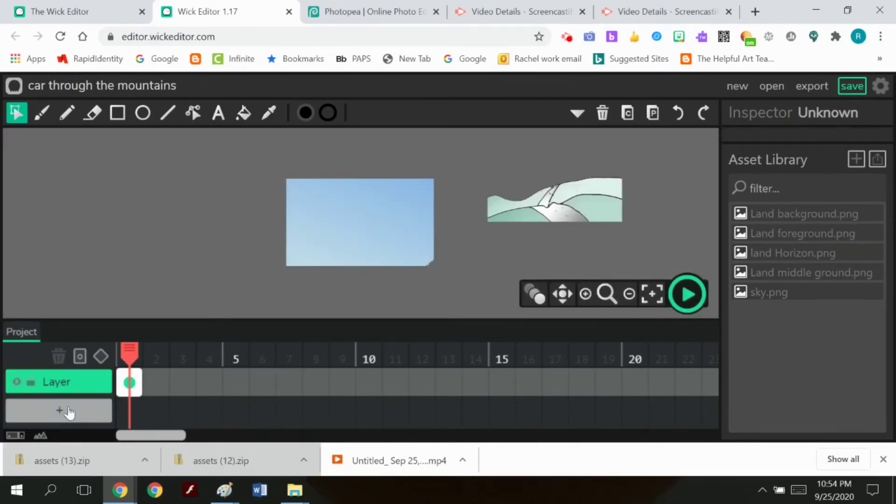
click(61, 411)
drag(70, 381, 86, 424)
drag(579, 213, 394, 233)
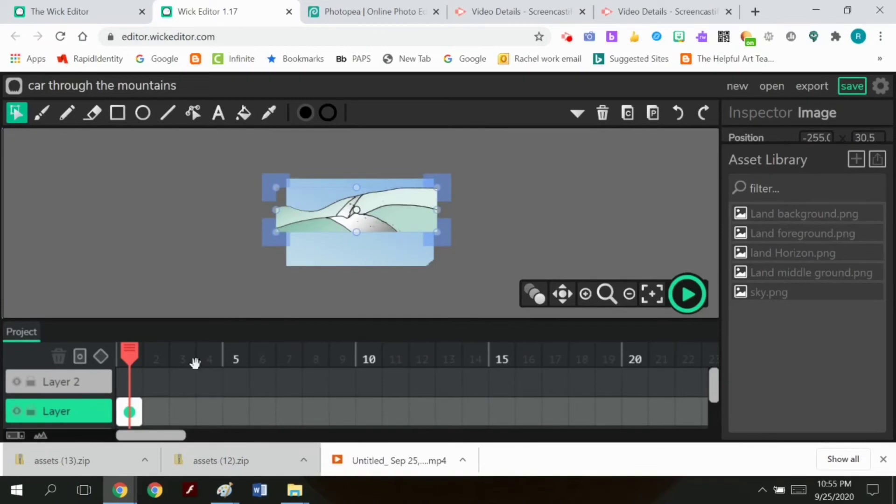
click(172, 300)
scroll(123, 349, down, 1)
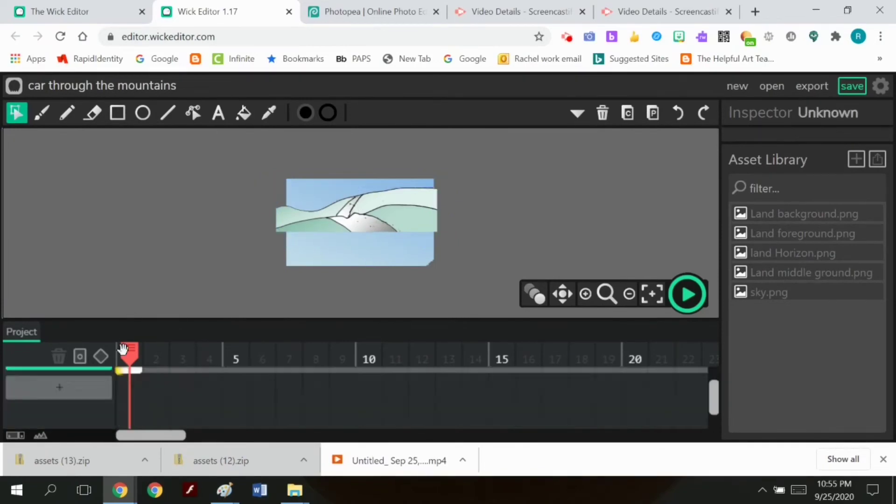
scroll(123, 350, up, 1)
key(ctrl+z)
key(ctrl+z)
key(ctrl+z)
Step: Add a blank first frame to Layer 2, then position the horizon image over the sky and widen it past both edges
click(122, 381)
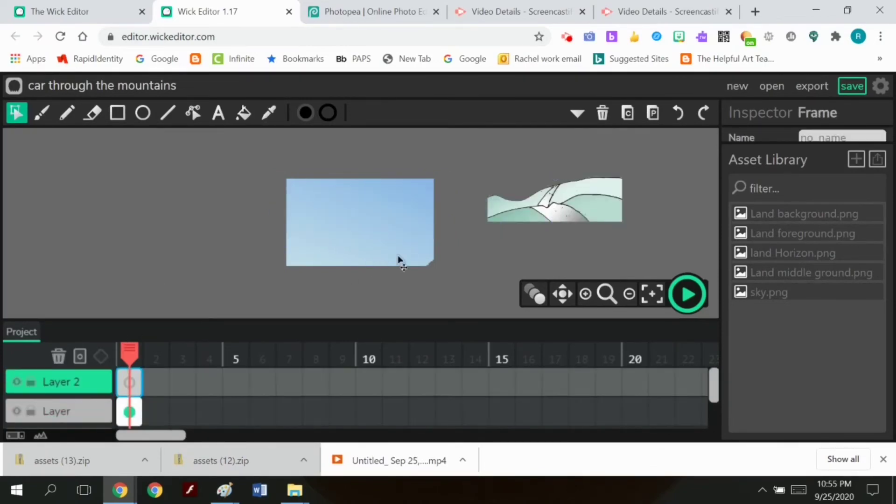
drag(565, 208, 362, 218)
drag(420, 208, 438, 209)
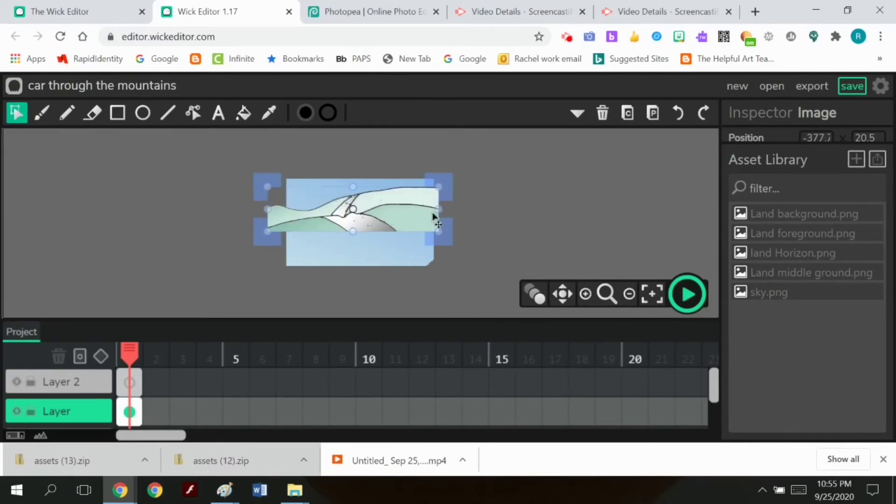
click(445, 226)
Step: Add Layer 3 and arrange it above Layer 2
click(70, 382)
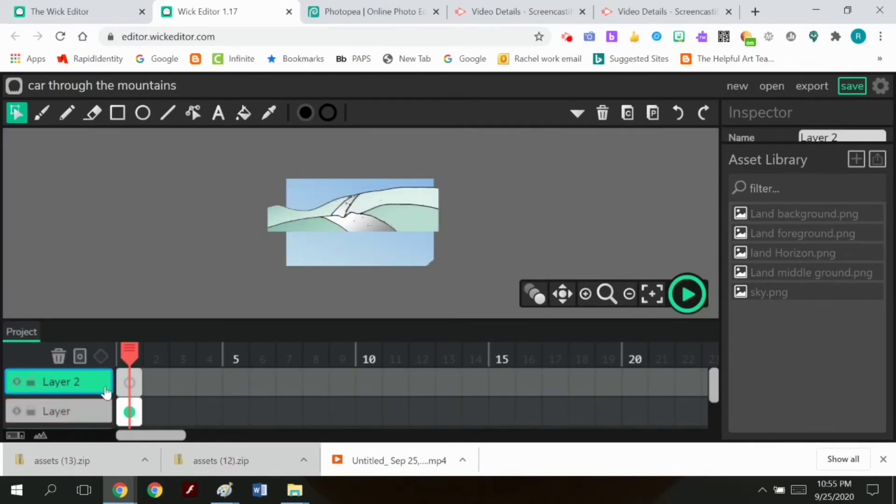
scroll(104, 387, down, 1)
click(65, 391)
scroll(57, 384, up, 1)
mouse_move(77, 384)
mouse_down()
mouse_move(57, 384)
mouse_move(64, 389)
mouse_move(64, 378)
mouse_up()
scroll(130, 396, down, 1)
Step: Copy the horizon image, delete it from the sky layer, and paste it into Layer 2's first frame
click(356, 210)
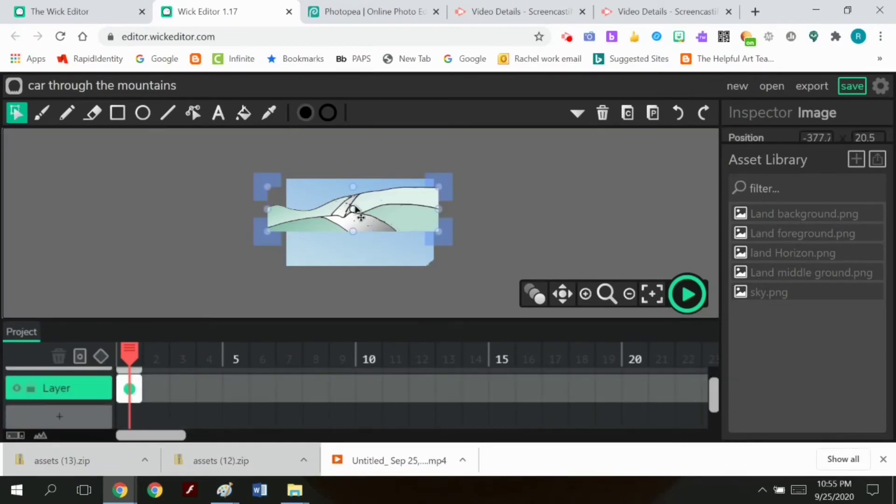
click(628, 115)
key(Delete)
scroll(132, 404, up, 1)
click(131, 407)
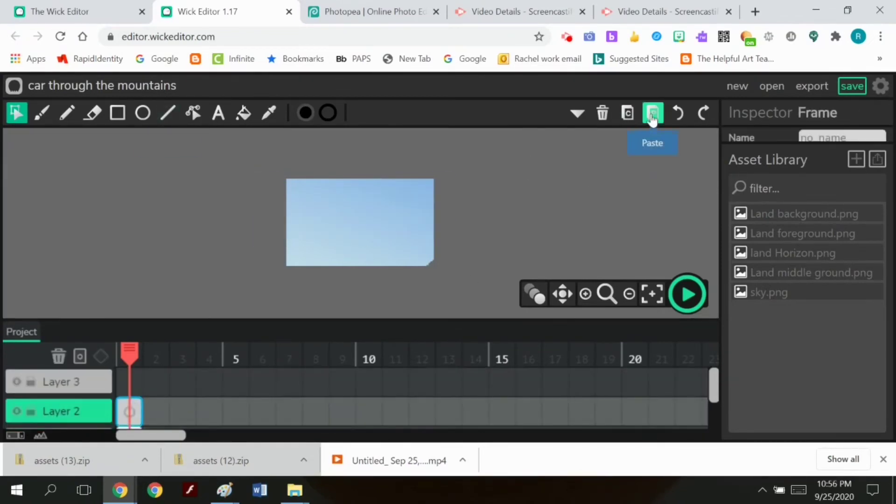
click(652, 115)
Step: Add a blank first frame to Layer 3 and fit Land background.png across the canvas below the horizon hills
click(129, 382)
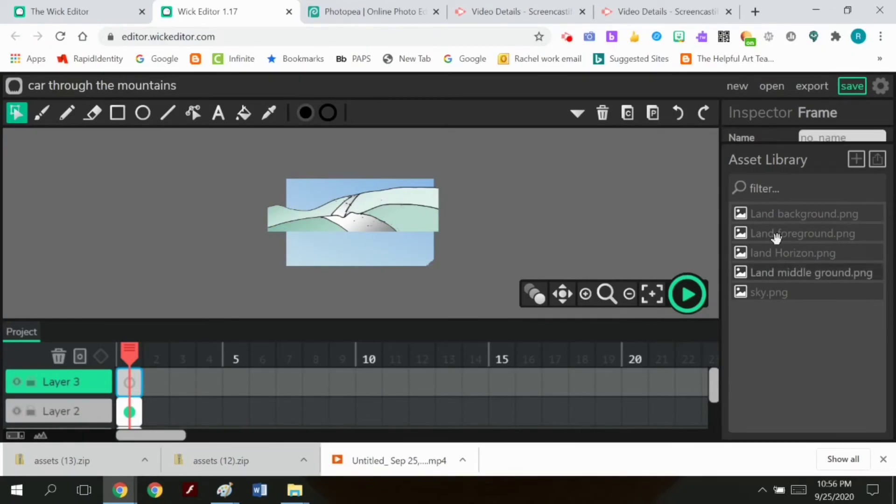
drag(766, 213, 431, 233)
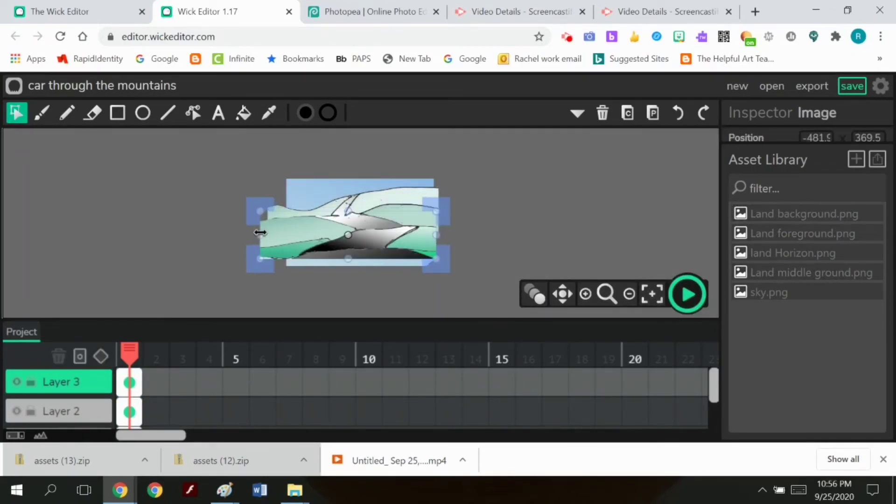
drag(260, 232, 273, 233)
drag(364, 228, 367, 229)
Step: Check which layer holds the horizon image by selecting it and toggling Layer 2's visibility
click(369, 204)
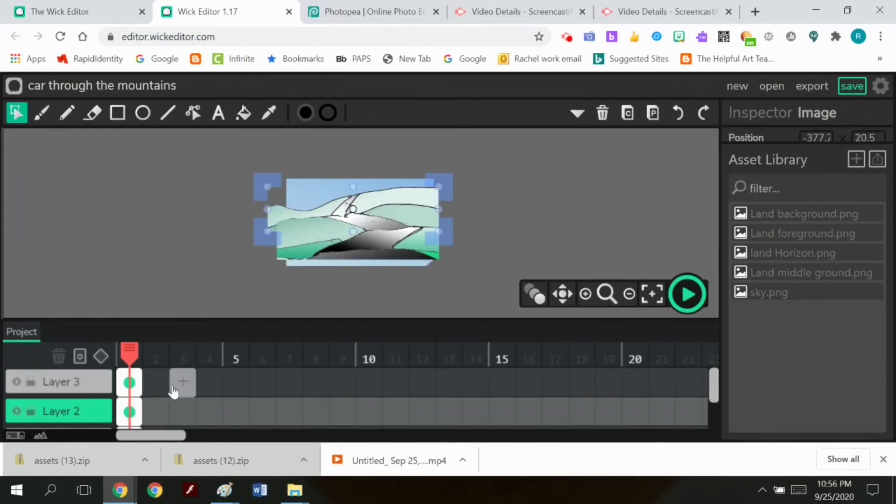
click(561, 251)
click(129, 412)
click(17, 411)
click(17, 411)
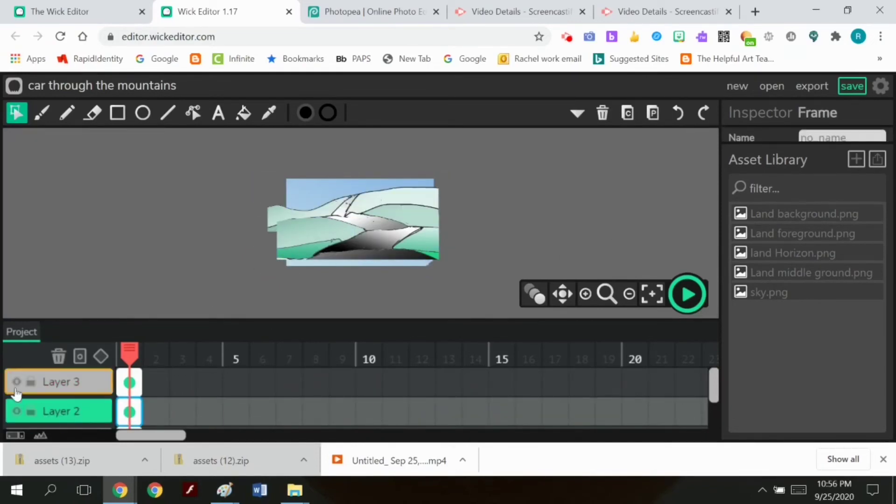
click(16, 393)
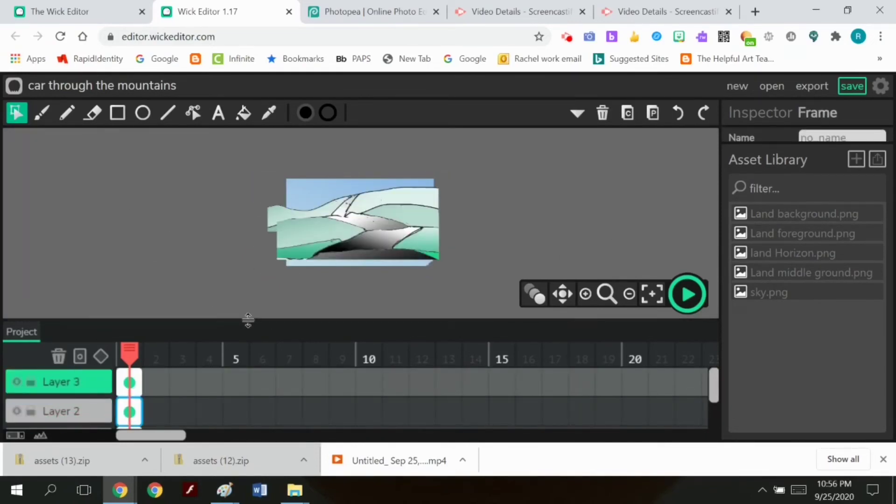
Step: Add Layer 4 on top with a blank first frame and fit Land middle ground.png across the lower half of the canvas
drag(468, 321, 456, 286)
scroll(97, 414, down, 2)
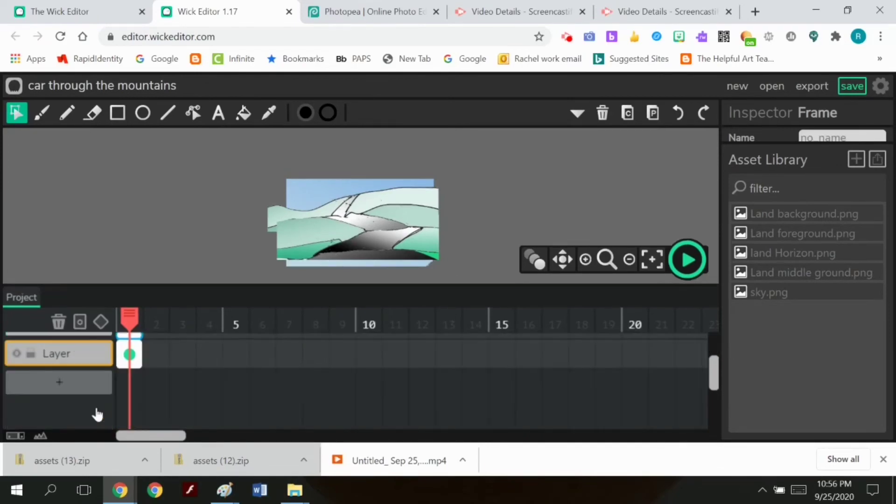
click(70, 381)
scroll(64, 352, up, 3)
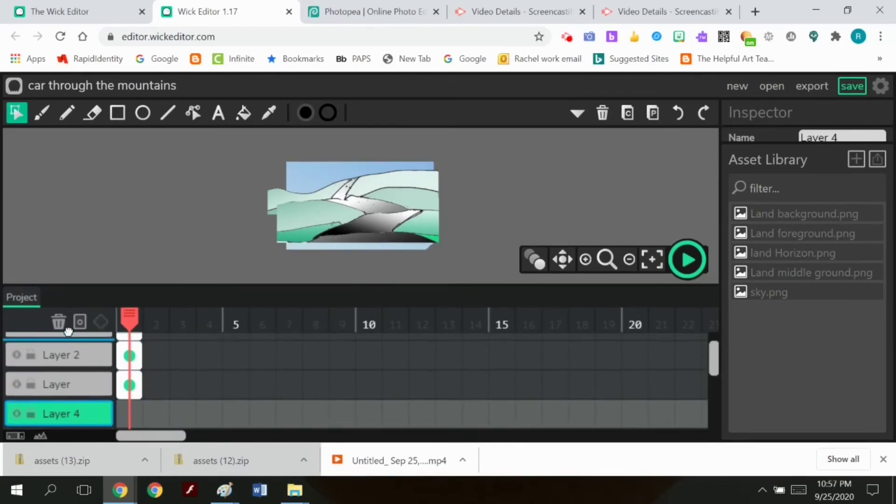
click(123, 355)
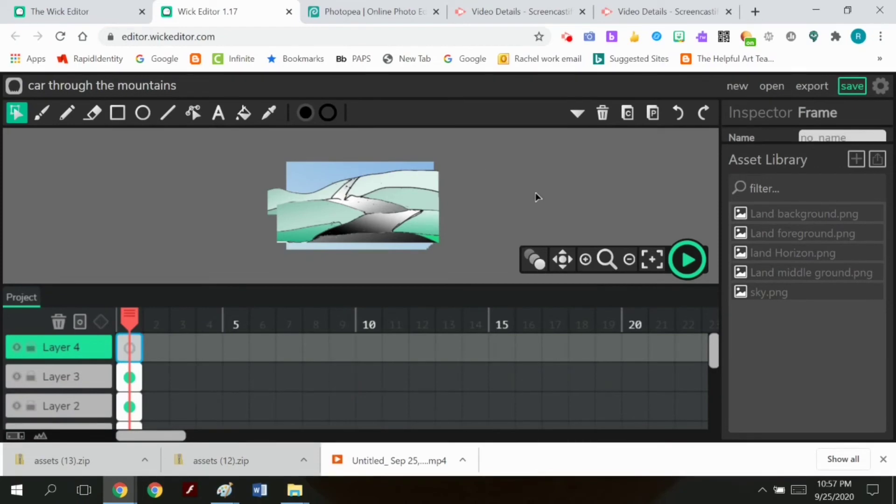
drag(760, 277, 334, 259)
click(534, 220)
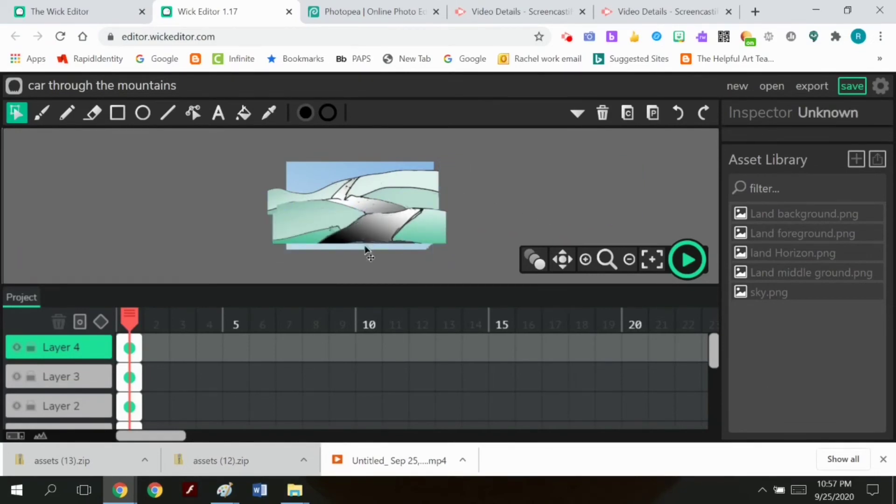
Step: Add Layer 5 on top with a blank first frame and widen Land foreground.png along the canvas's lower edge
scroll(74, 402, down, 3)
click(74, 373)
drag(74, 368, 76, 340)
click(129, 347)
drag(773, 235, 356, 250)
drag(296, 237, 276, 237)
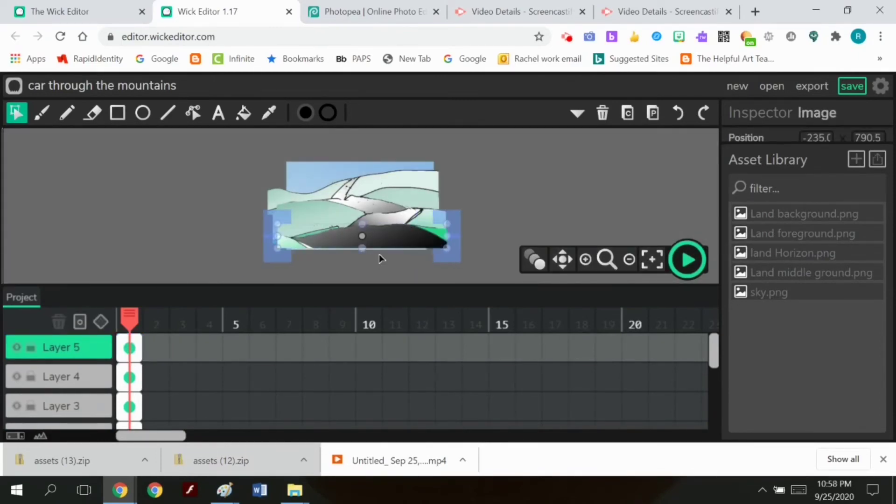
drag(385, 240, 383, 246)
click(522, 211)
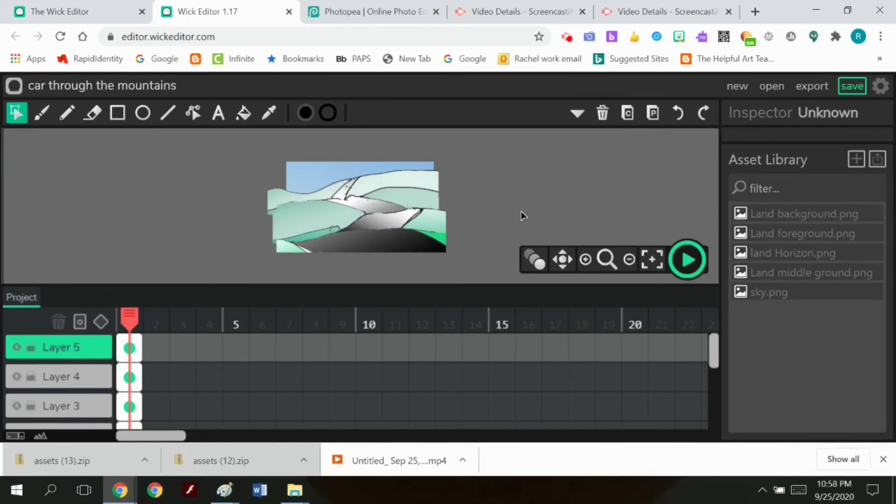
Step: Add Layer 6 between Layer 2 and the sky layer, with a blank first frame
scroll(117, 369, down, 3)
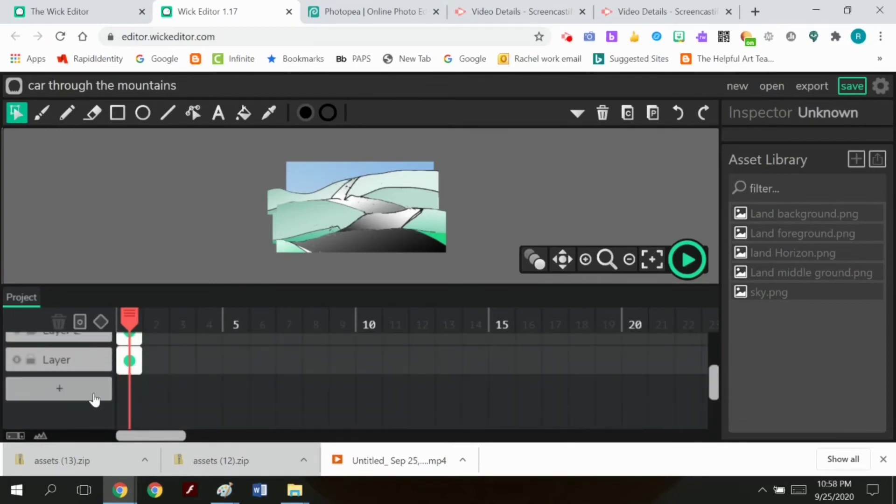
click(94, 398)
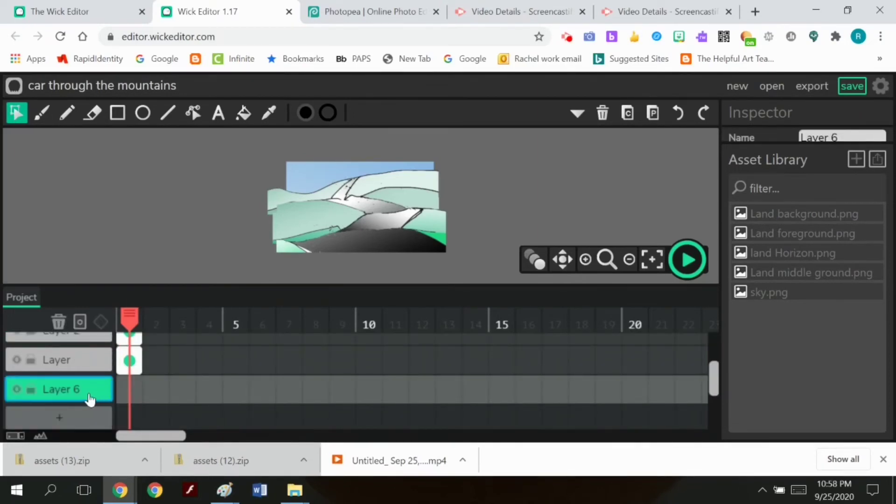
drag(90, 400, 125, 357)
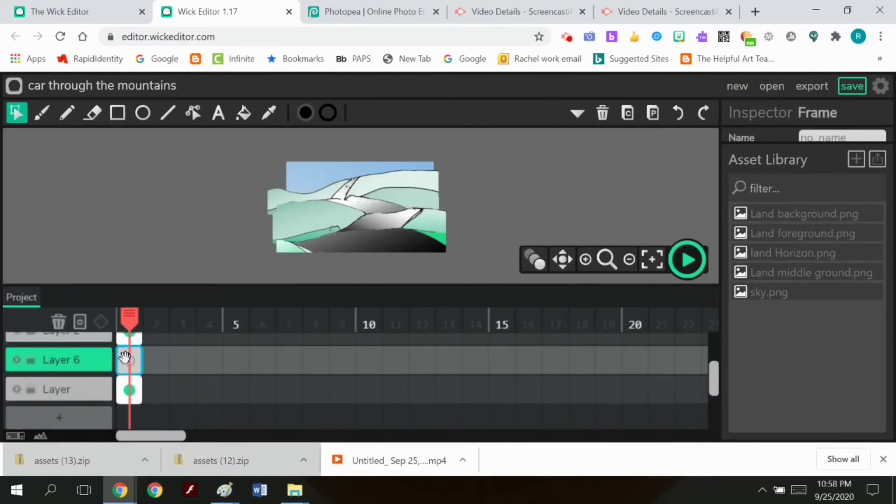
Step: Import back car.png from the assets (13) folder in Downloads into the asset library
click(877, 160)
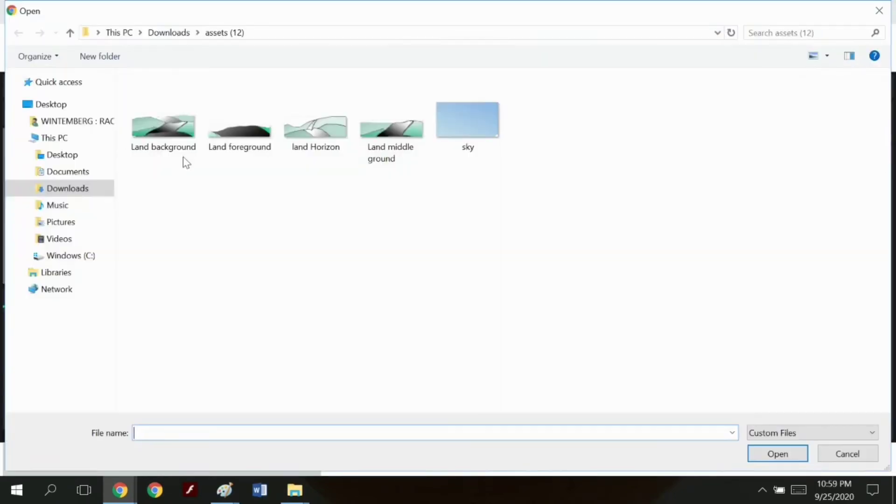
click(46, 188)
click(858, 32)
click(847, 46)
click(765, 326)
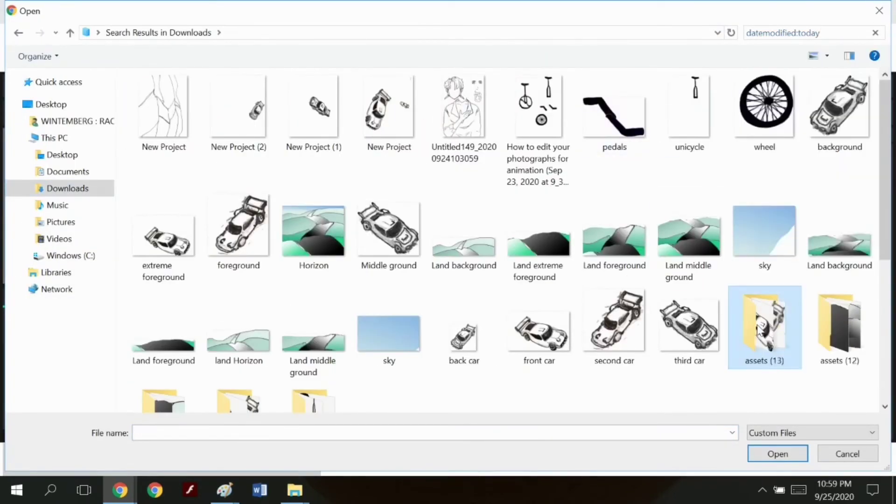
double_click(765, 327)
click(135, 125)
click(768, 453)
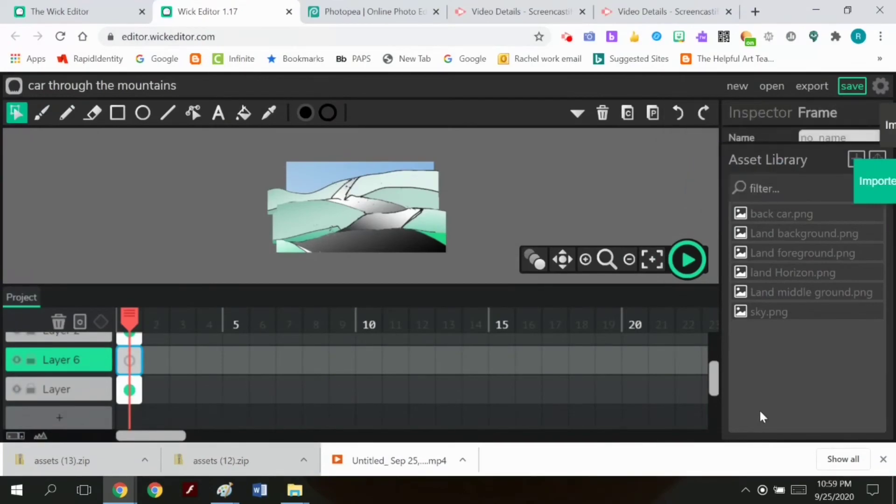
Step: Place back car.png in the first frame of Layer 6, beside the landscape, and enlarge it
drag(761, 213, 352, 191)
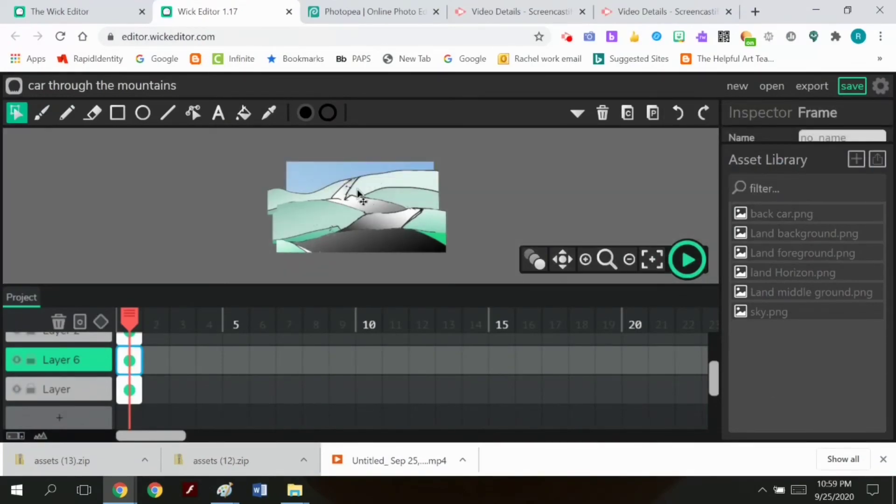
drag(778, 216, 397, 189)
drag(760, 220, 520, 190)
click(606, 260)
click(570, 195)
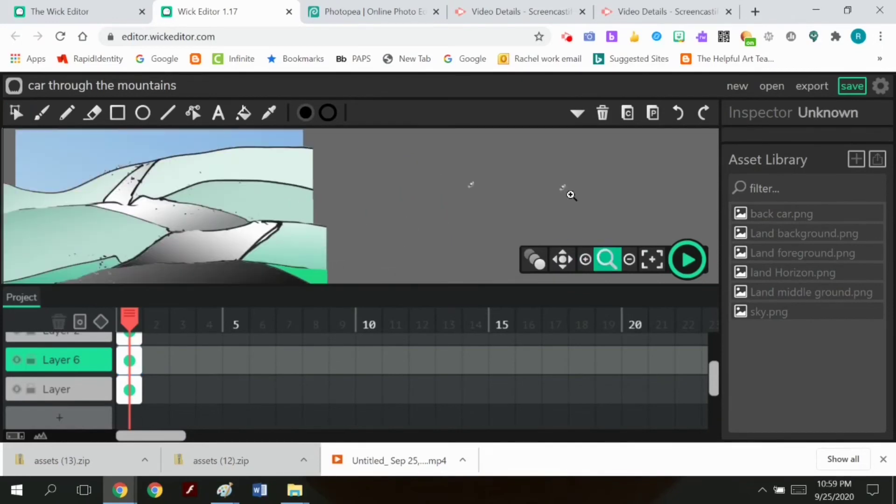
key(v)
click(471, 189)
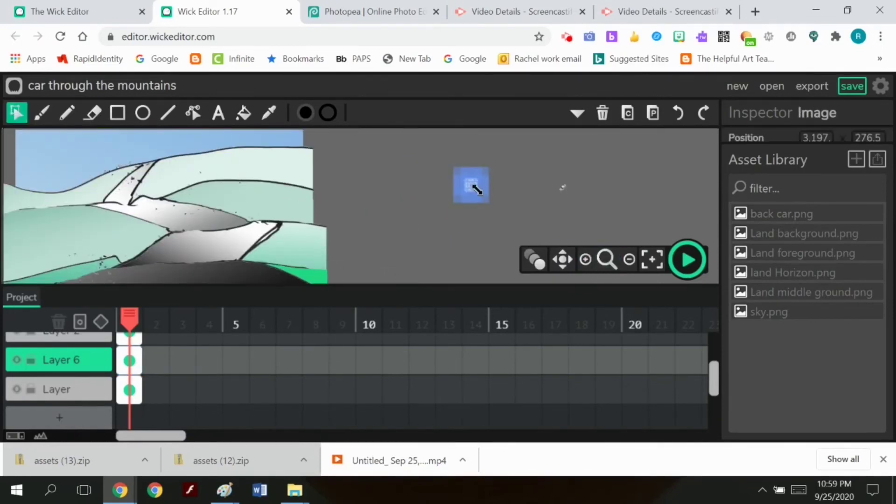
click(575, 175)
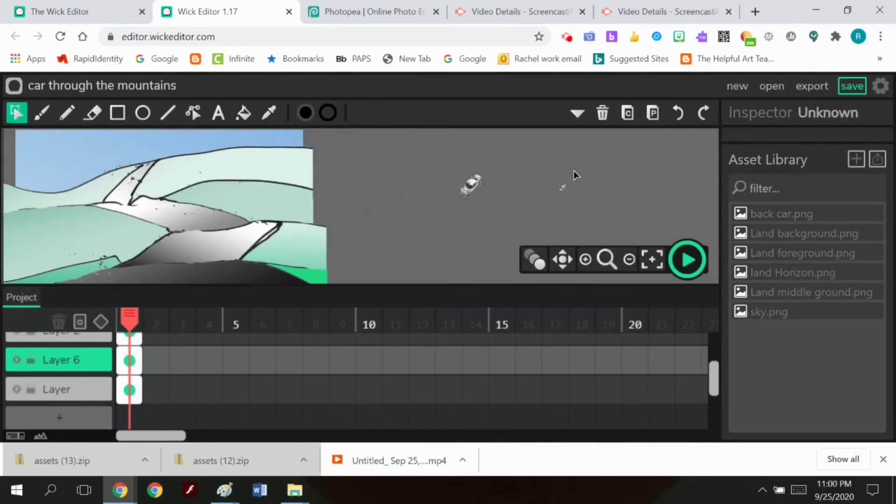
Step: Put the back car at the top of the distant road and move Layer 6 between Layer 3 and Layer 2
mouse_move(161, 403)
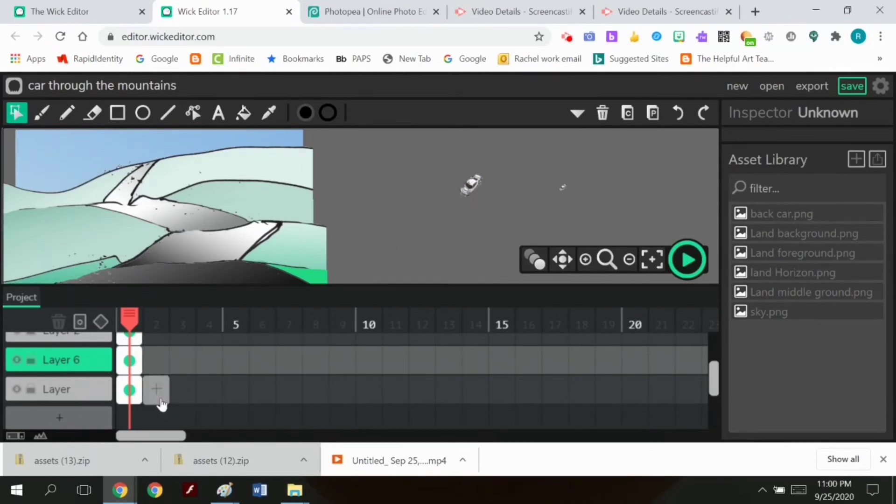
drag(471, 185, 139, 172)
click(359, 191)
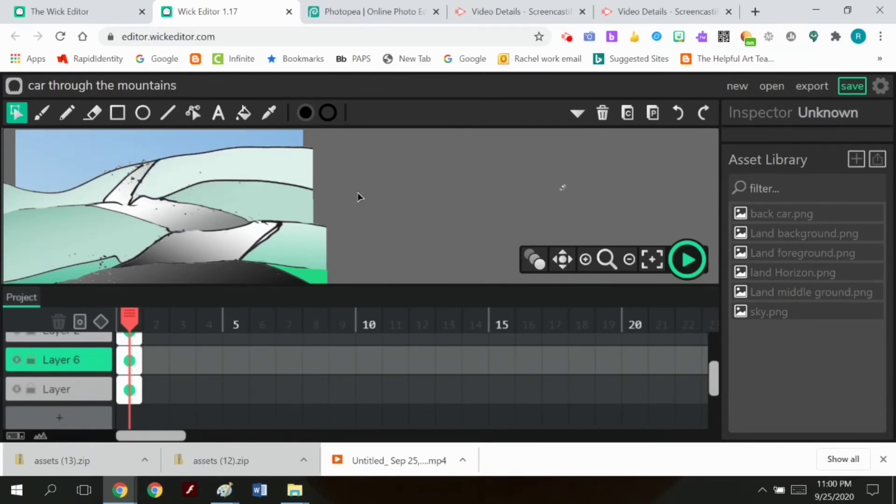
mouse_move(82, 361)
mouse_down()
mouse_move(76, 327)
mouse_move(77, 365)
mouse_up()
click(411, 186)
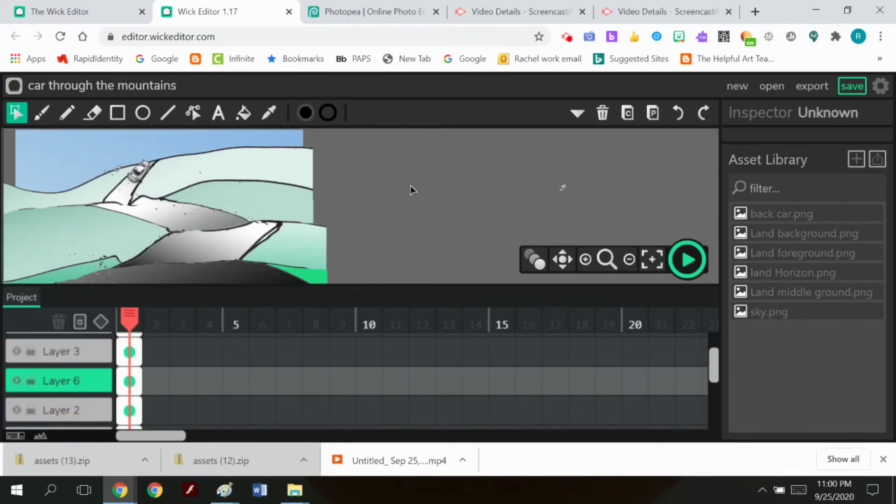
Step: Extend the first frames of the sky layer and Layers 5, 4, 3 and 2 to frame 20
scroll(186, 370, down, 1)
drag(142, 388, 646, 402)
scroll(306, 396, up, 1)
scroll(234, 394, up, 2)
drag(140, 347, 646, 357)
drag(137, 376, 646, 377)
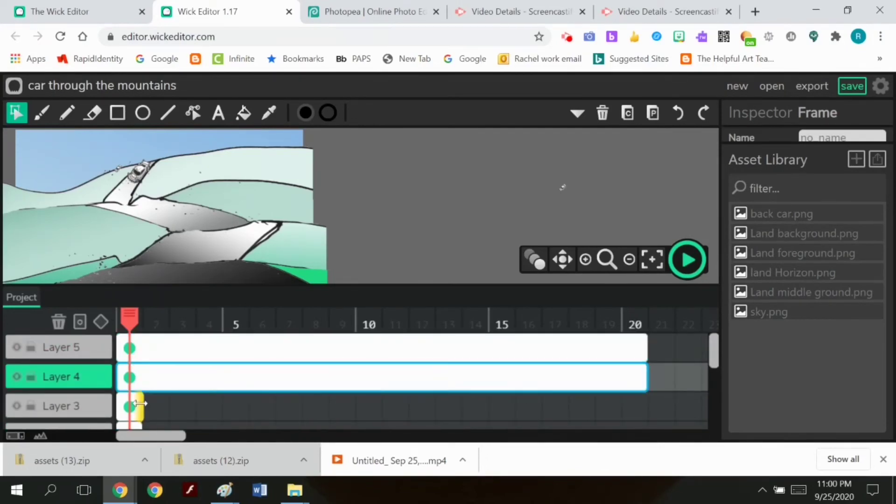
drag(140, 406, 646, 406)
scroll(255, 420, down, 2)
drag(140, 413, 646, 414)
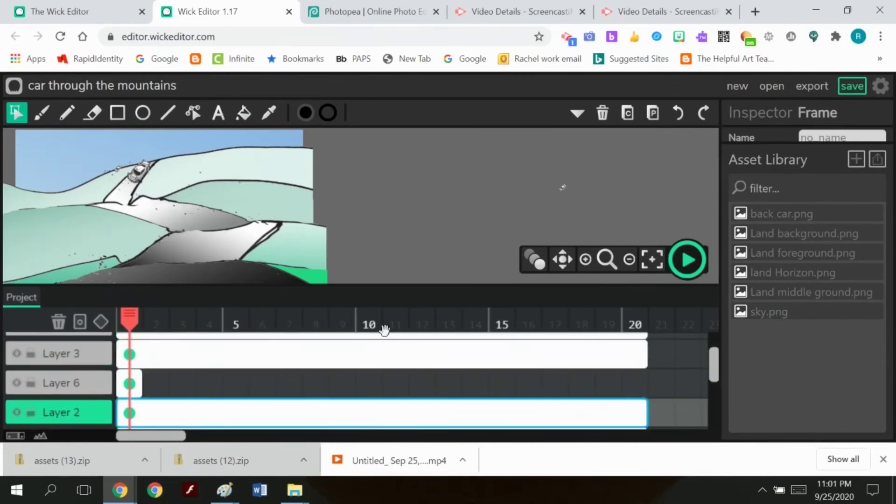
Step: Duplicate the back car into new frames 2 and 3 of Layer 6, advancing it down the distant road
click(137, 171)
click(652, 112)
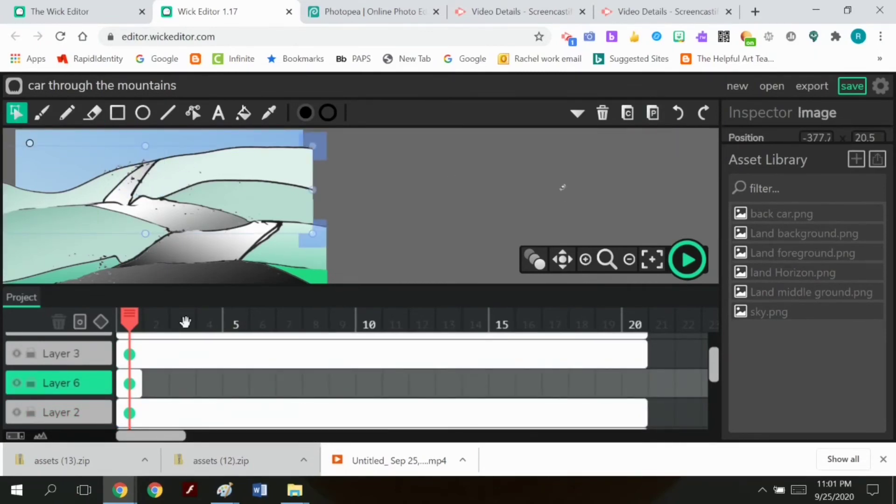
key(ctrl+z)
click(627, 113)
click(157, 386)
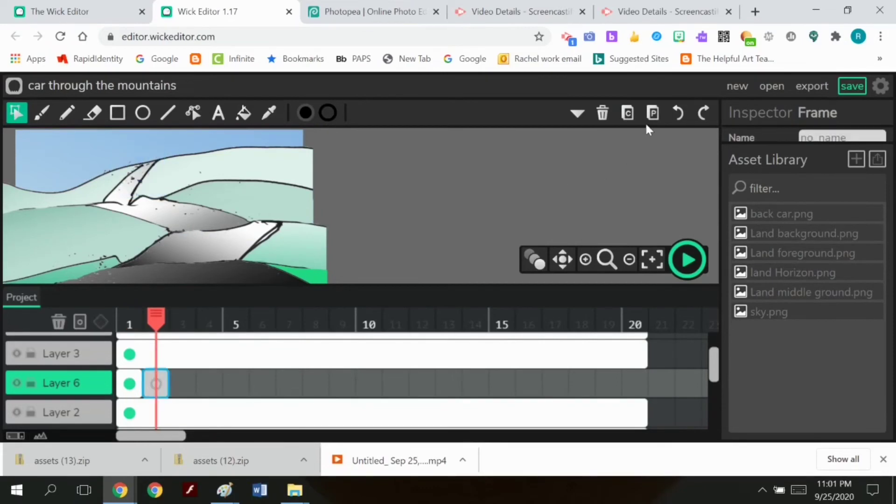
click(652, 112)
click(628, 112)
click(186, 380)
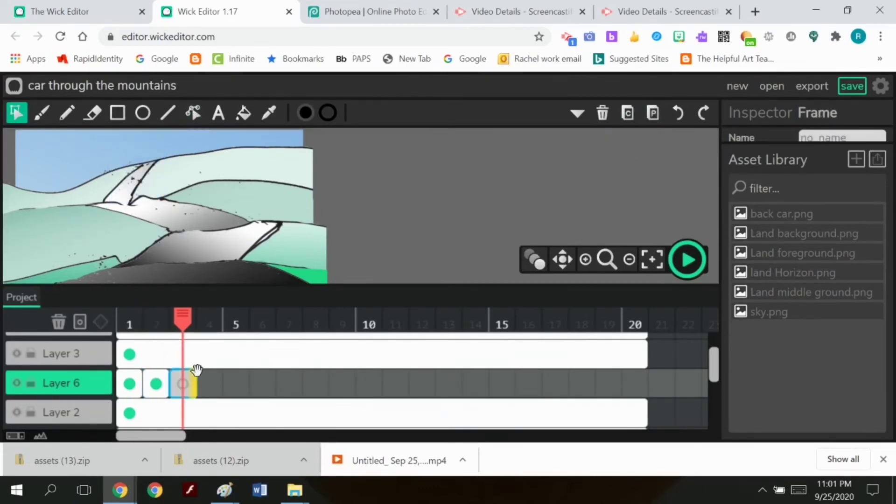
click(653, 112)
Step: Duplicate the back car into new frames 4, 5 and 6 of Layer 6, shifting it farther down the distant road
click(628, 112)
click(209, 383)
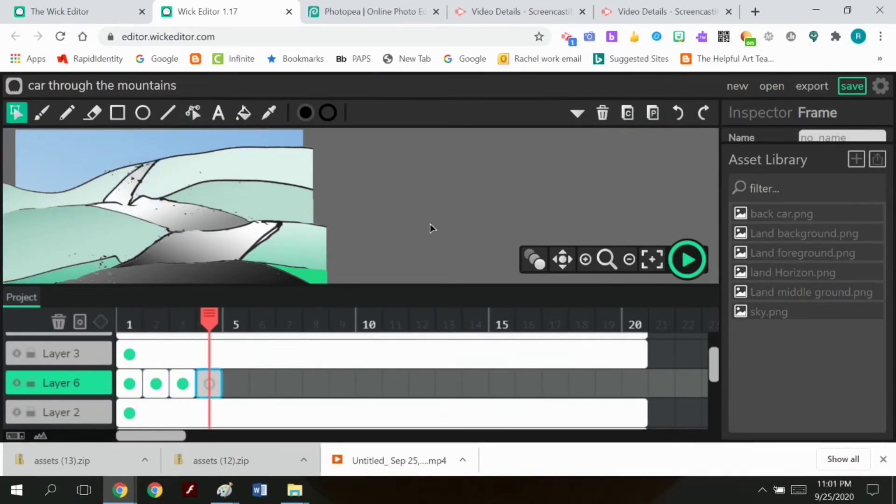
click(653, 112)
drag(134, 151, 128, 158)
click(627, 113)
click(236, 383)
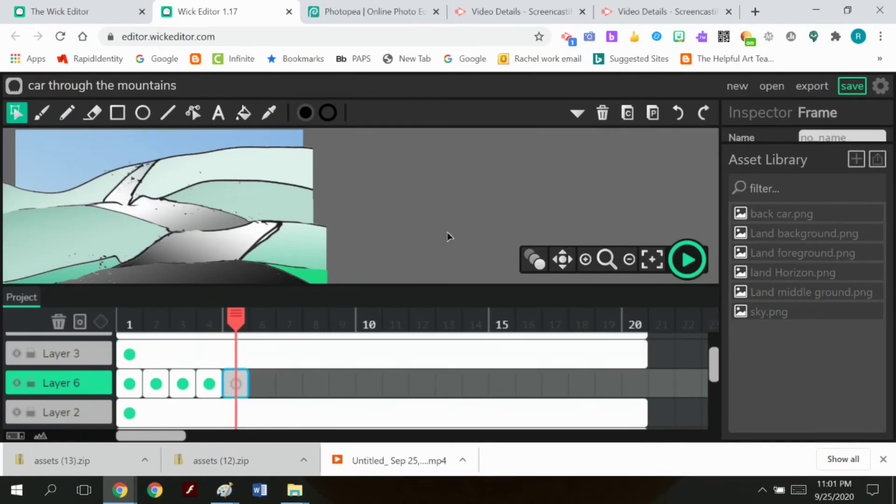
click(653, 113)
drag(126, 190, 123, 200)
click(627, 113)
click(263, 384)
click(655, 121)
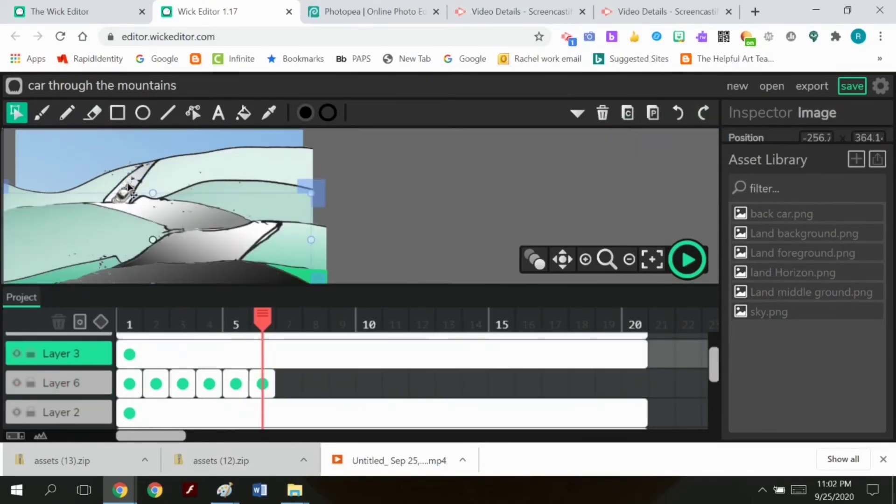
Step: Lock Layer 3 and duplicate the back car into new frames 7 and 8 of Layer 6, moving it toward the foot of the distant road
click(488, 172)
click(31, 353)
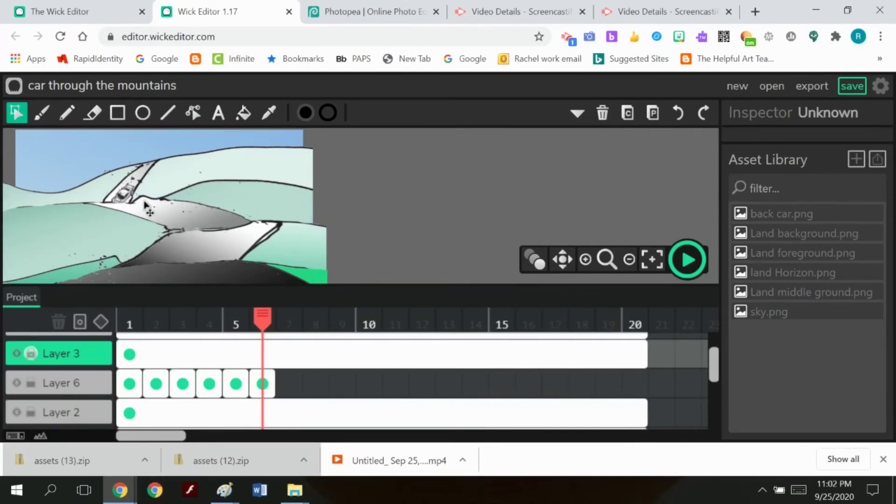
click(126, 195)
click(629, 116)
click(289, 384)
click(653, 115)
drag(123, 193, 120, 203)
click(628, 117)
click(315, 384)
click(653, 115)
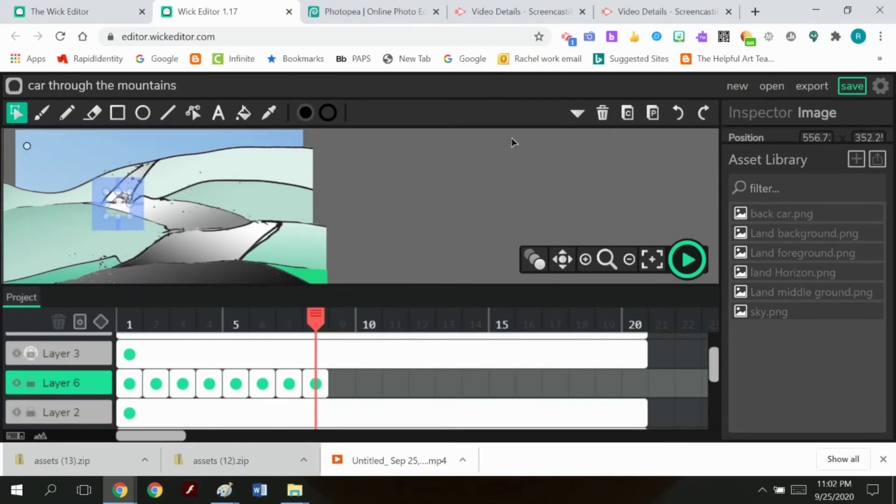
Step: Duplicate the back car into new frames 9 and 10 of Layer 6, moving it down behind the nearer hill
click(628, 113)
key(period)
click(653, 113)
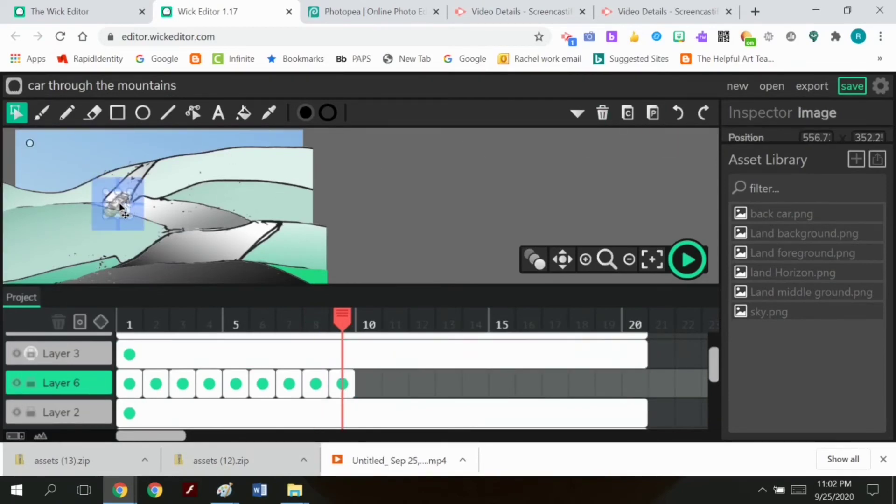
drag(121, 206, 113, 211)
click(628, 112)
click(371, 386)
click(653, 112)
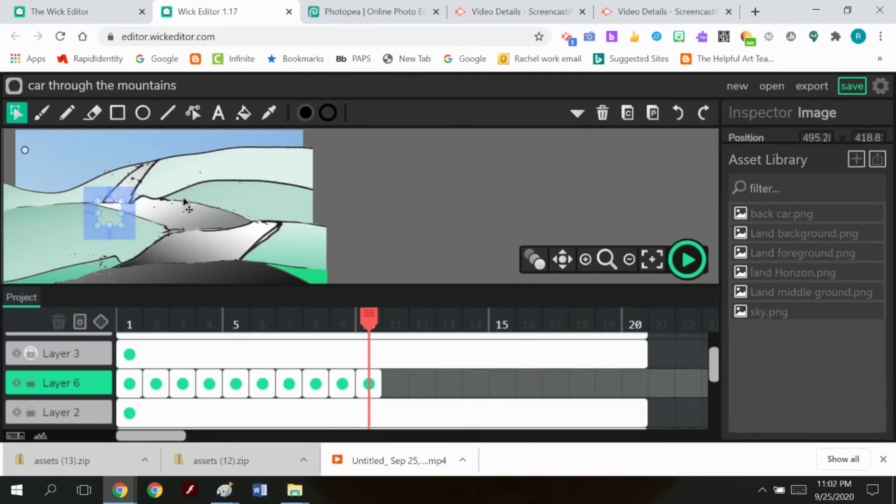
click(421, 200)
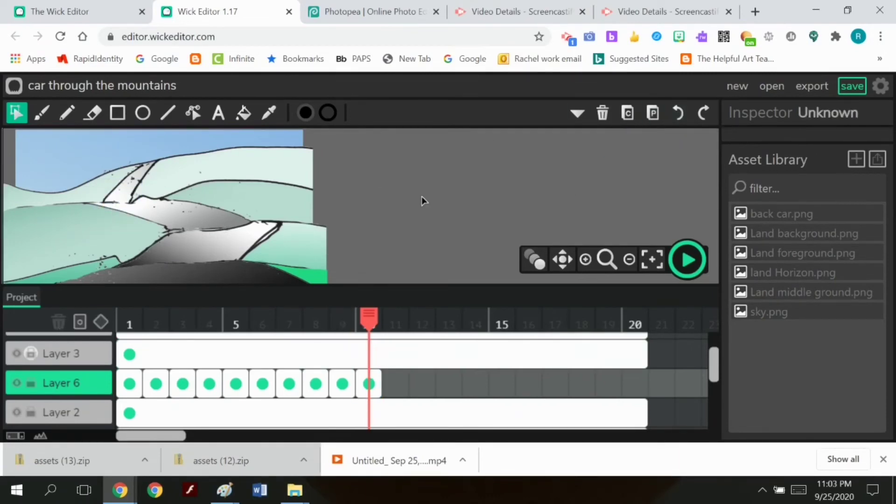
Step: Import third car.png from the assets (13) folder in Downloads into the asset library
click(878, 160)
click(389, 118)
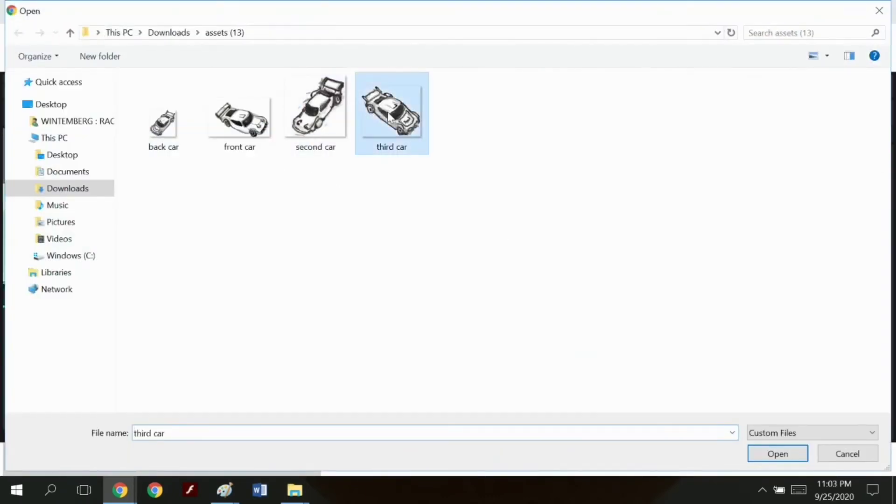
double_click(388, 117)
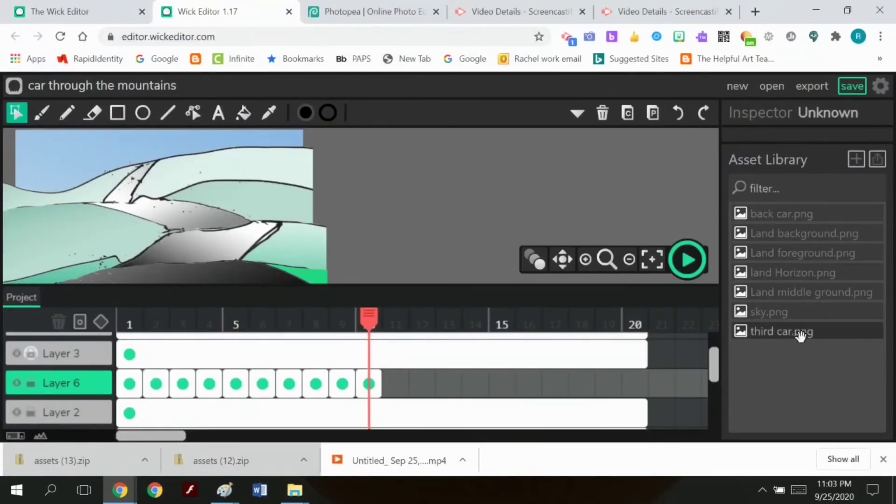
Step: Try to place third car.png in a new frame 11 of Layer 6, enlarging it and setting it on the road
drag(800, 335, 417, 181)
click(396, 386)
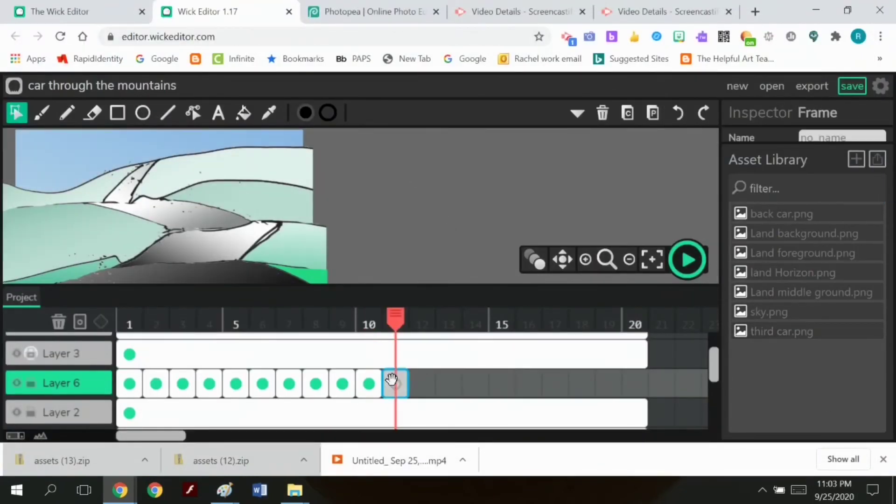
drag(842, 322, 451, 211)
click(441, 185)
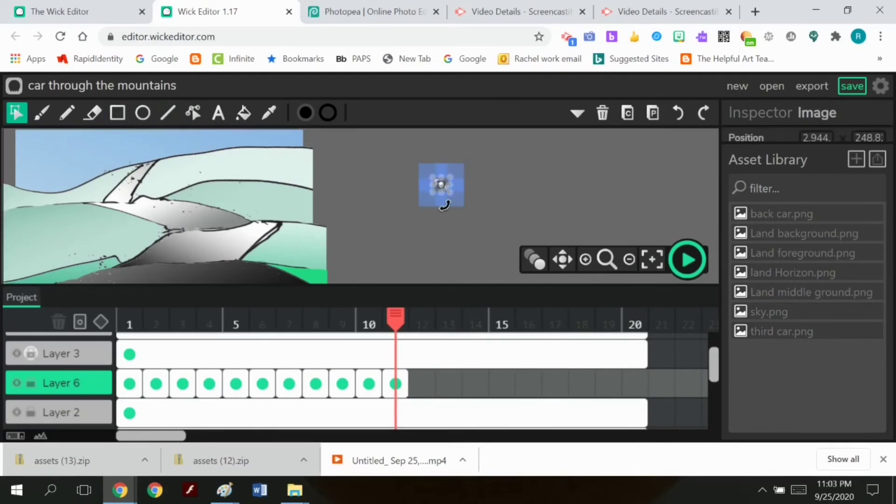
drag(462, 165, 469, 159)
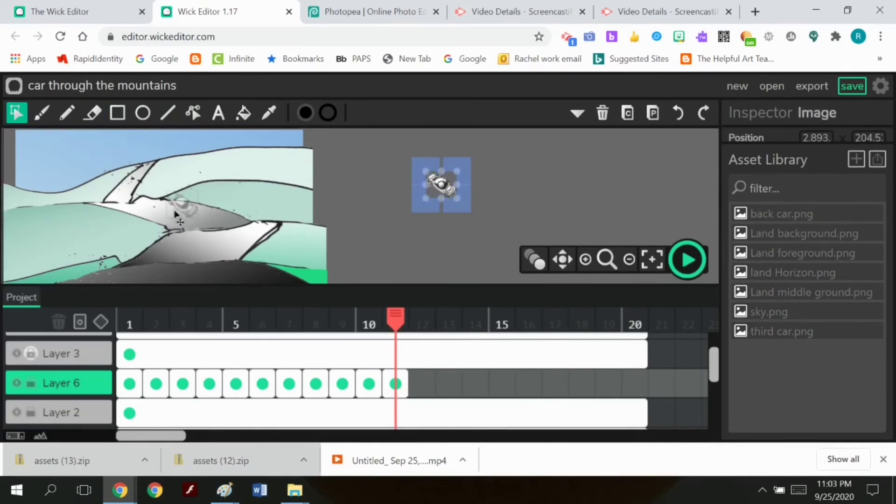
drag(144, 212, 144, 213)
key(ctrl+z)
key(Delete)
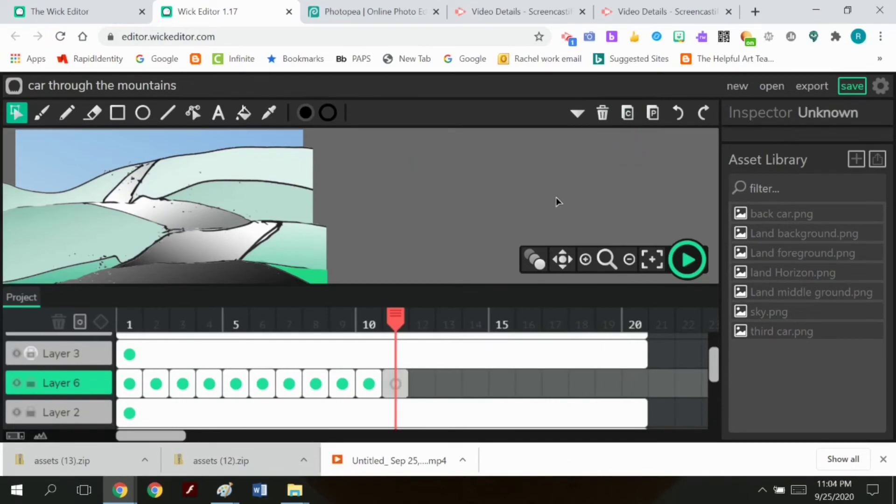
Step: Add Layer 7 and move it directly above Layer 3
click(15, 435)
drag(62, 357, 71, 349)
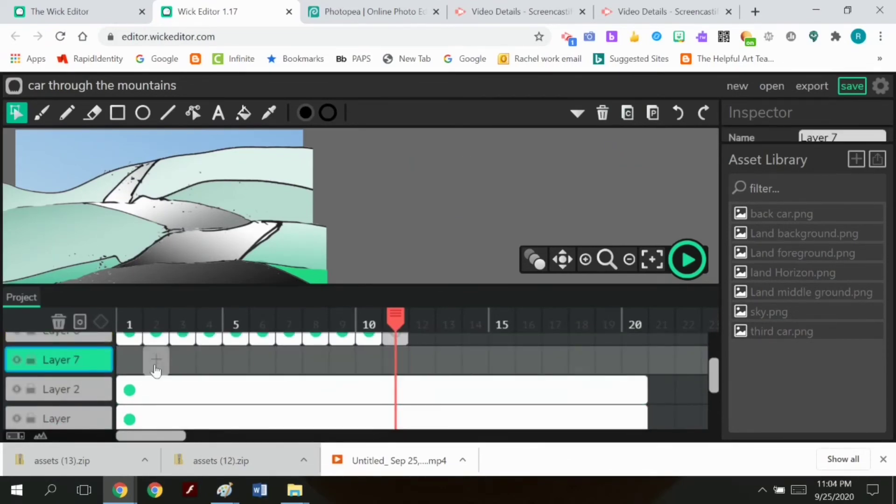
scroll(77, 355, up, 2)
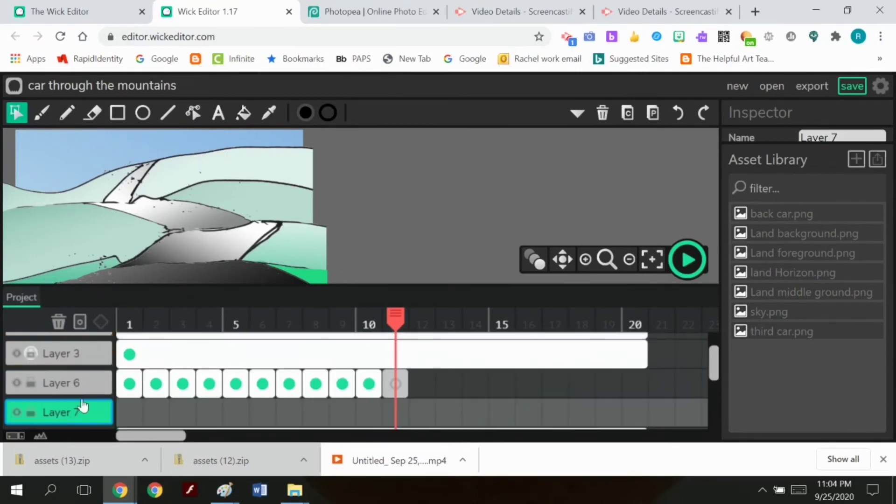
scroll(72, 352, up, 1)
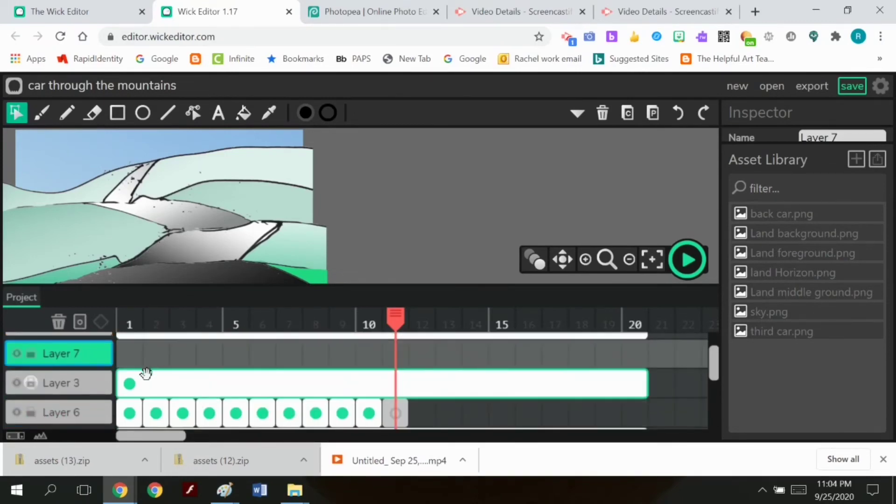
Step: Place third car.png in a new frame 11 of Layer 7, enlarging and rotating it at the start of the middle road
click(395, 354)
drag(773, 333, 451, 215)
click(440, 207)
drag(143, 207, 144, 208)
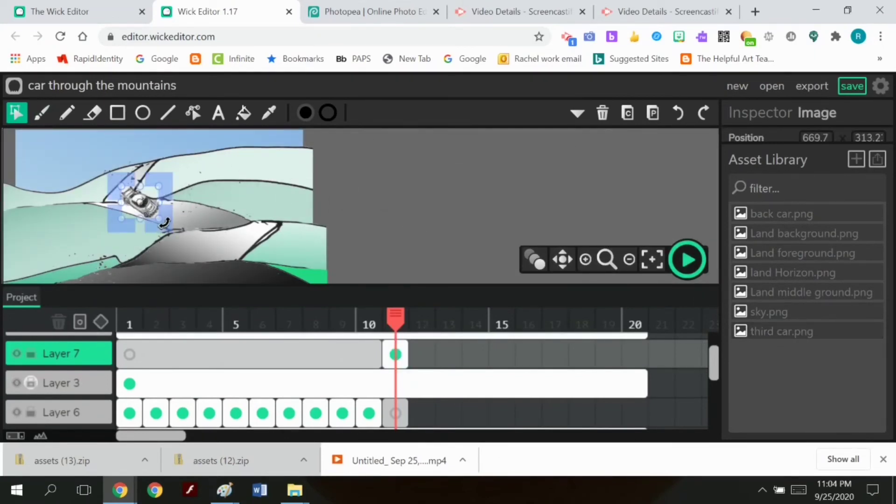
click(534, 225)
Step: Duplicate the third car into new frames 12 and 13 of Layer 7, moving it along the middle road
click(140, 202)
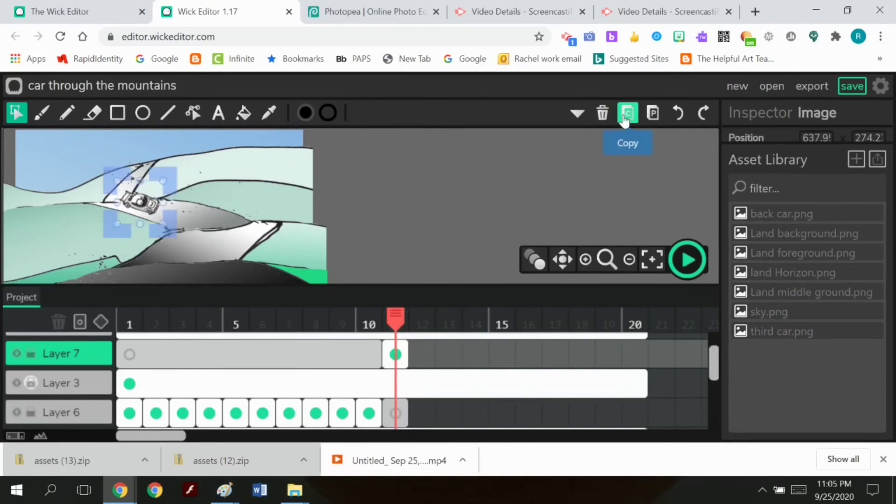
click(626, 114)
click(422, 354)
click(651, 122)
drag(147, 203, 176, 180)
drag(157, 204, 180, 182)
click(626, 113)
click(451, 355)
click(652, 113)
drag(155, 205, 191, 213)
Step: Duplicate the third car into new frames 14 and 15 of Layer 7, advancing and slightly enlarging it on the middle road
click(627, 114)
click(476, 357)
click(653, 114)
click(627, 114)
key(period)
click(653, 114)
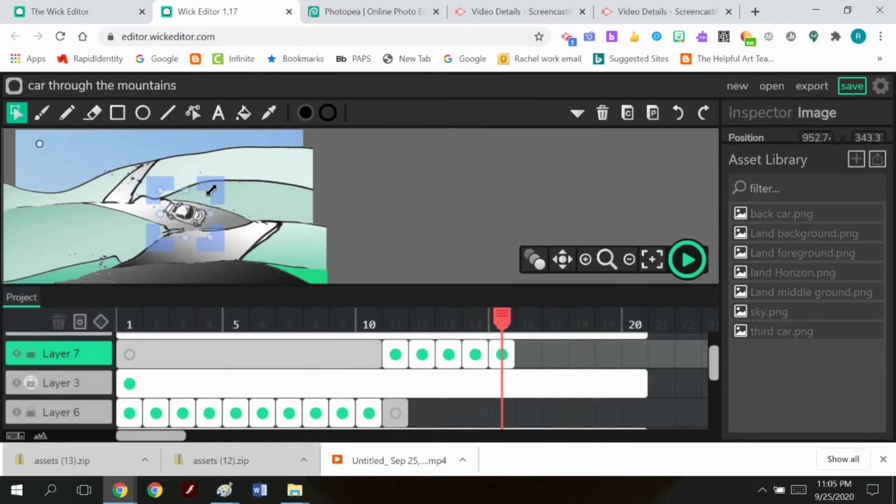
click(428, 237)
click(200, 219)
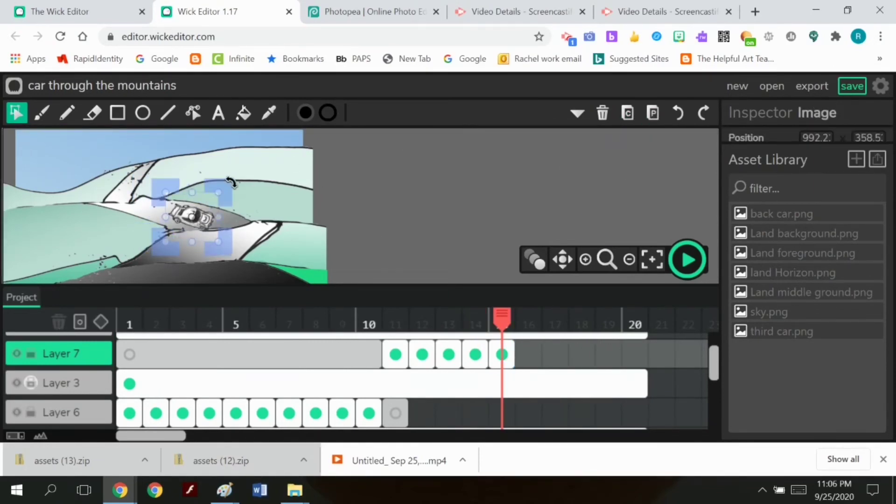
Step: Duplicate the third car into new frames 16 and 17 of Layer 7, adjusting its angle and position on the middle road
click(627, 114)
click(529, 355)
click(652, 114)
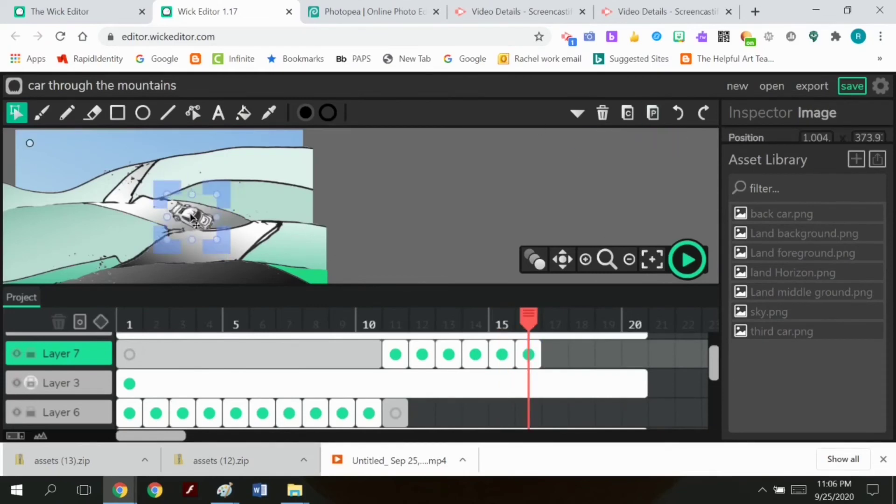
drag(198, 219, 230, 201)
click(555, 355)
click(653, 114)
Step: Duplicate the third car into new frames 18 and 19 of Layer 7, moving it down toward the next hill's edge
click(623, 116)
click(582, 353)
click(652, 114)
click(203, 227)
click(627, 114)
click(608, 355)
click(653, 114)
drag(205, 222, 210, 228)
click(203, 223)
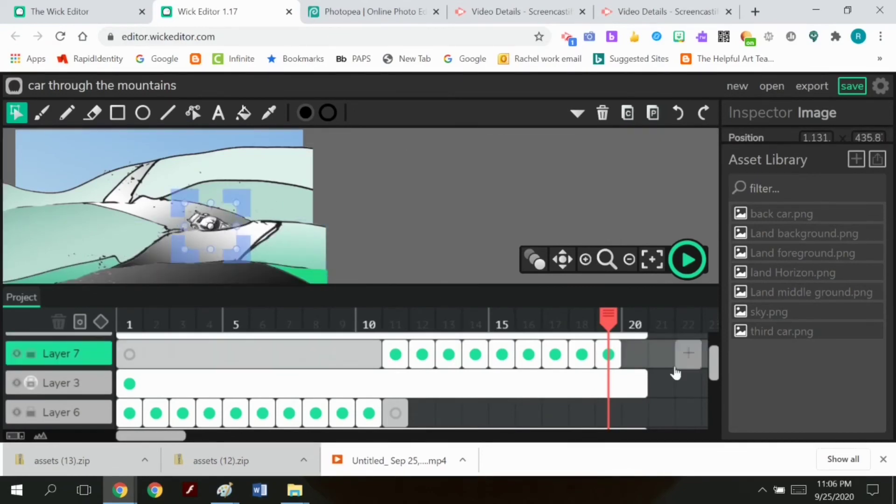
Step: Duplicate the third car into new frame 20 of Layer 7, adjust its placement on the middle road, and unlock Layer 3
click(635, 355)
click(652, 114)
drag(245, 197, 238, 203)
click(219, 236)
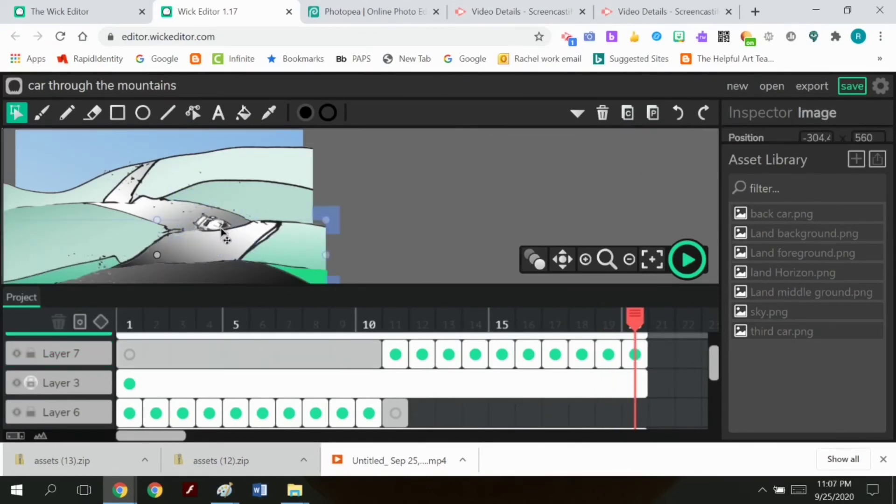
click(30, 383)
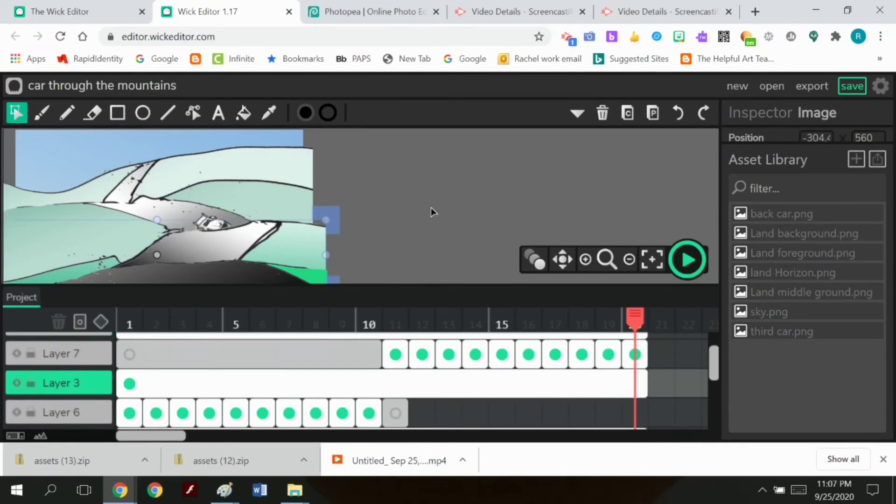
click(206, 222)
Step: Extend Layer 3 through frame 22 and paste the third car into new frame 21 of Layer 7
drag(644, 383, 700, 383)
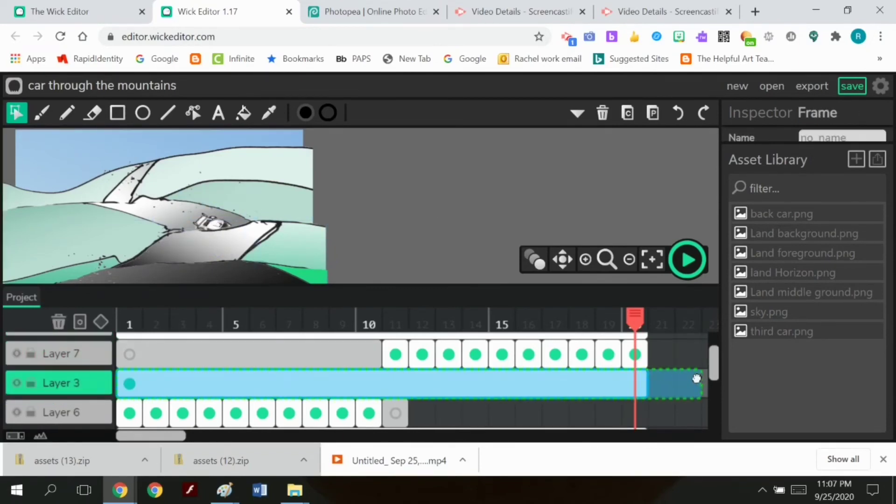
click(290, 200)
click(222, 220)
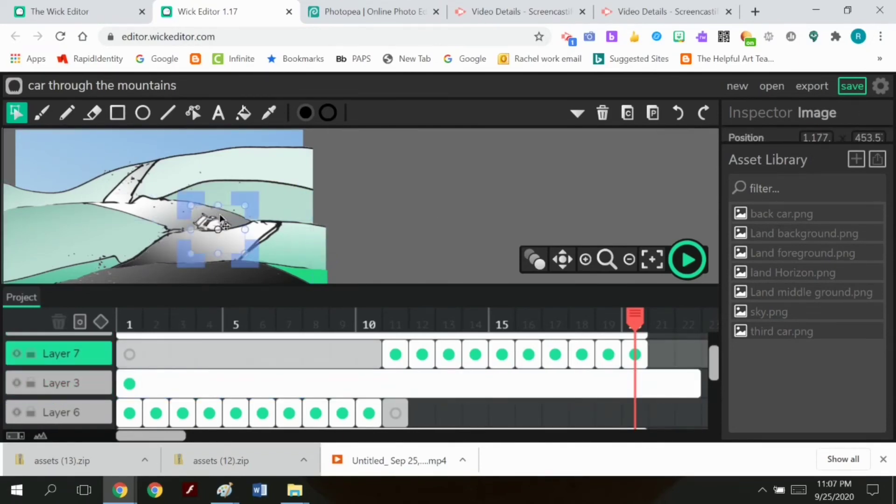
click(667, 358)
click(653, 112)
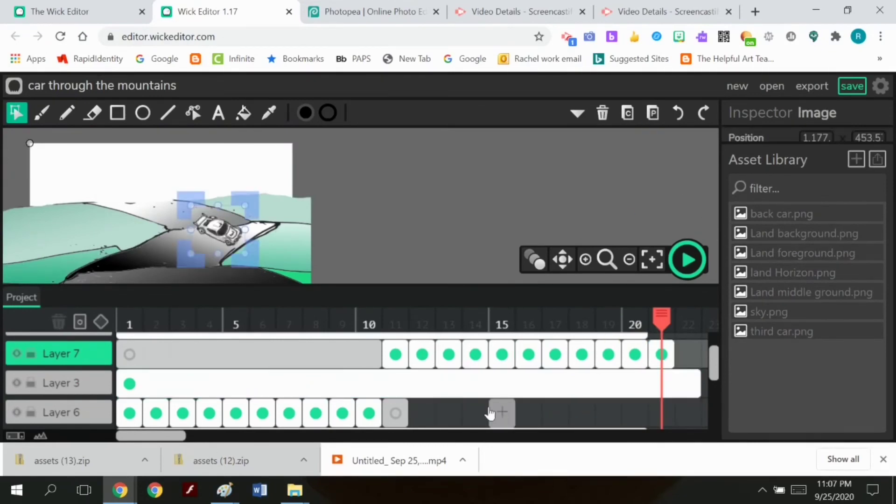
Step: Extend Layer 5, Layer 4, Layer 2 and the bottom layer through frame 22
scroll(498, 376, up, 1)
drag(645, 348, 700, 348)
drag(648, 377, 700, 377)
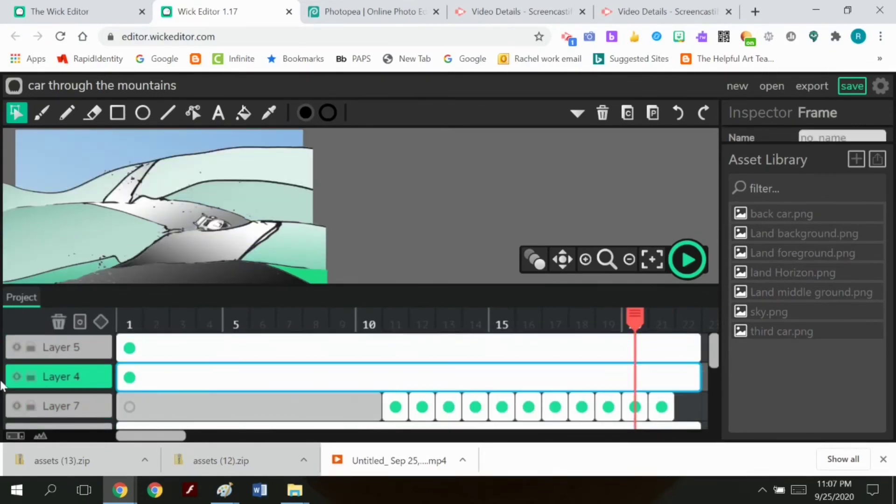
click(653, 409)
scroll(641, 373, down, 2)
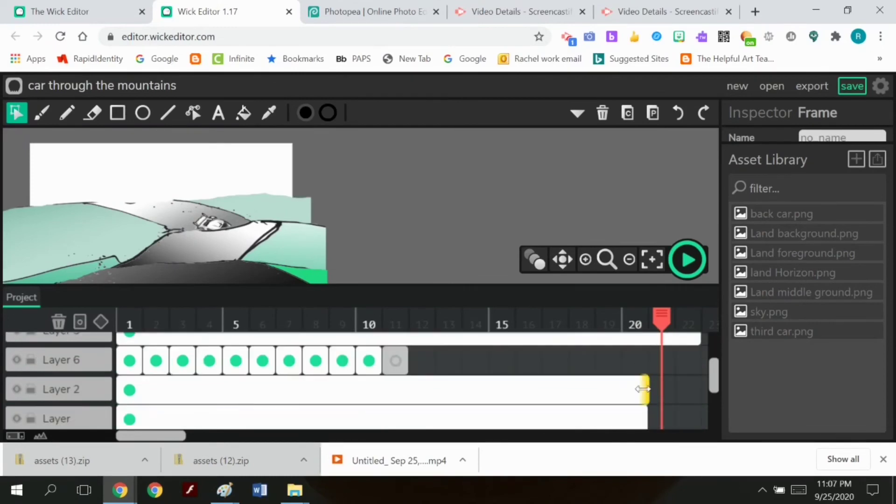
drag(644, 390, 702, 390)
drag(648, 419, 700, 419)
Step: Move the third car farther down in frame 21 of Layer 7 and duplicate it into new frame 22
scroll(649, 410, up, 2)
click(661, 357)
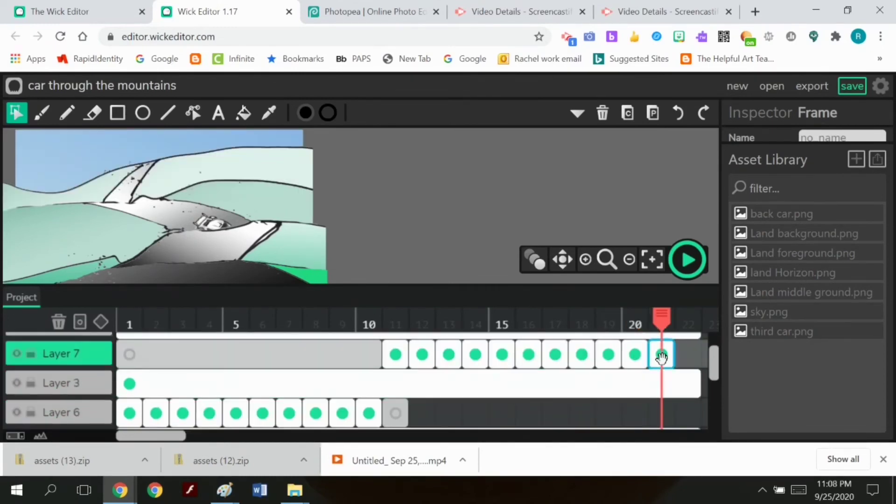
mouse_move(219, 240)
mouse_down()
mouse_move(223, 247)
mouse_move(228, 234)
mouse_up()
click(692, 356)
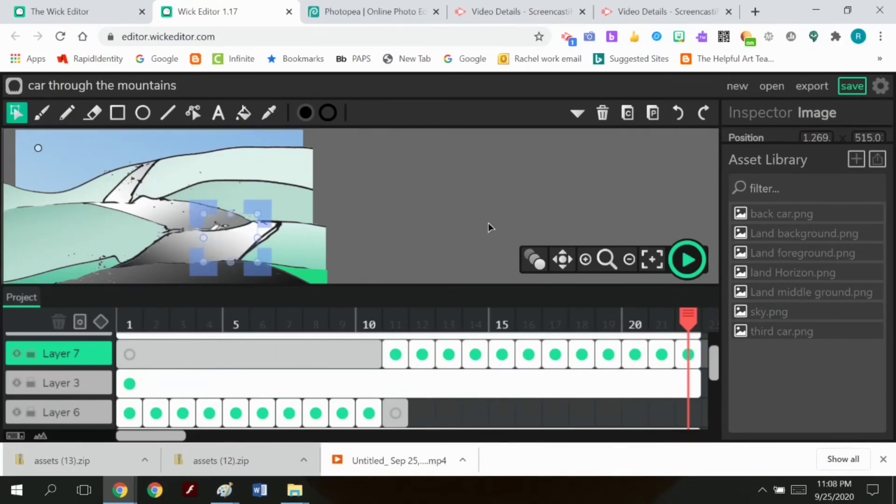
Step: Extend the sky and landscape layers through frame 30 on the timeline
drag(687, 321, 653, 325)
click(652, 353)
scroll(654, 355, down, 3)
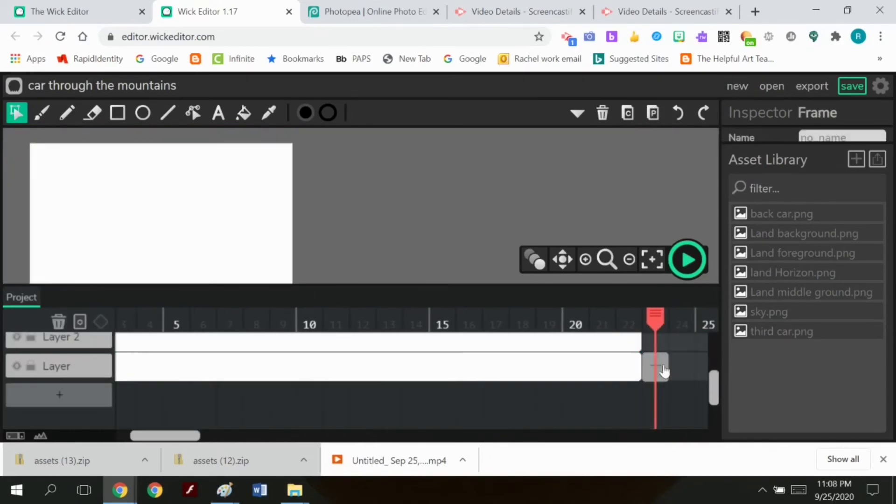
mouse_move(637, 367)
mouse_down()
mouse_move(736, 357)
mouse_move(629, 359)
mouse_up()
scroll(514, 373, up, 1)
drag(422, 389, 636, 374)
scroll(445, 394, up, 1)
scroll(529, 390, up, 2)
drag(420, 353, 636, 350)
Step: Duplicate the third car into new frame 23 of Layer 7 and move it down behind the next hill
click(437, 406)
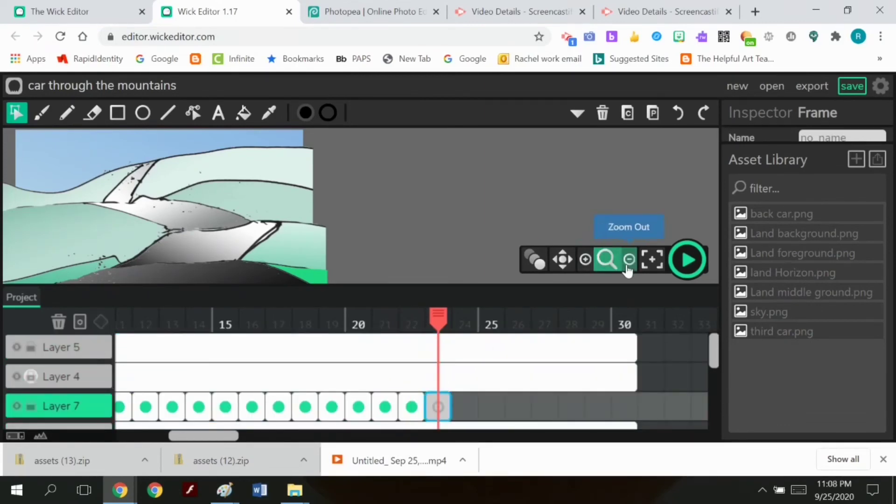
click(649, 116)
drag(224, 239, 237, 250)
click(398, 218)
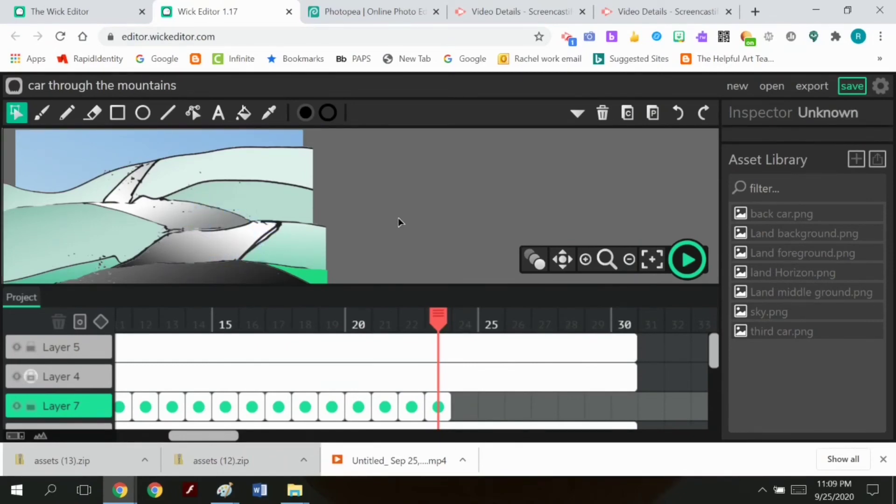
Step: Add a new layer between Layer 5 and Layer 4 and insert an empty frame 24 on it
scroll(204, 351, down, 5)
click(87, 354)
mouse_move(92, 351)
mouse_down()
mouse_move(87, 322)
mouse_move(96, 354)
mouse_up()
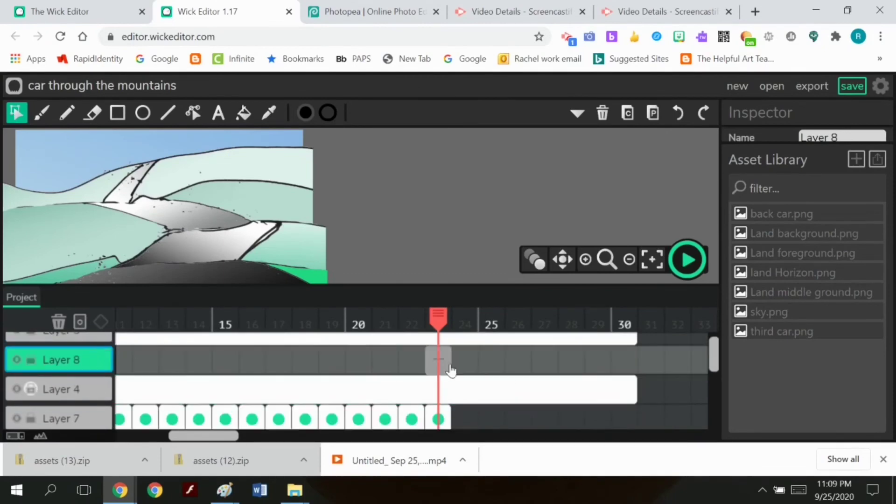
click(462, 361)
Step: Import the second car image into the asset library and place it on the canvas in frame 24 of Layer 8
click(856, 159)
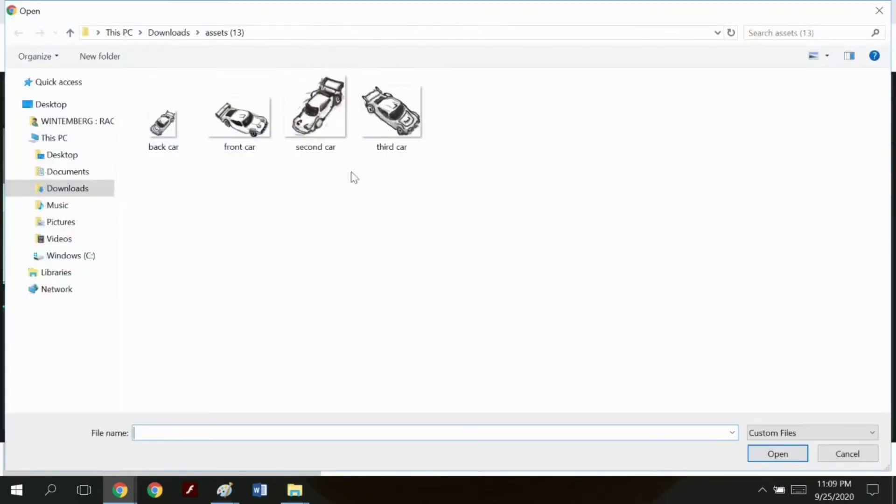
click(315, 112)
click(778, 453)
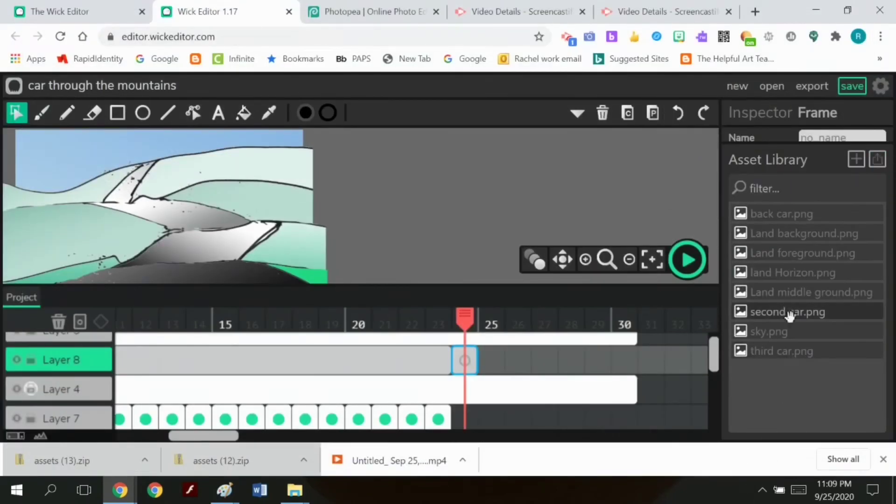
drag(788, 316, 570, 186)
click(479, 194)
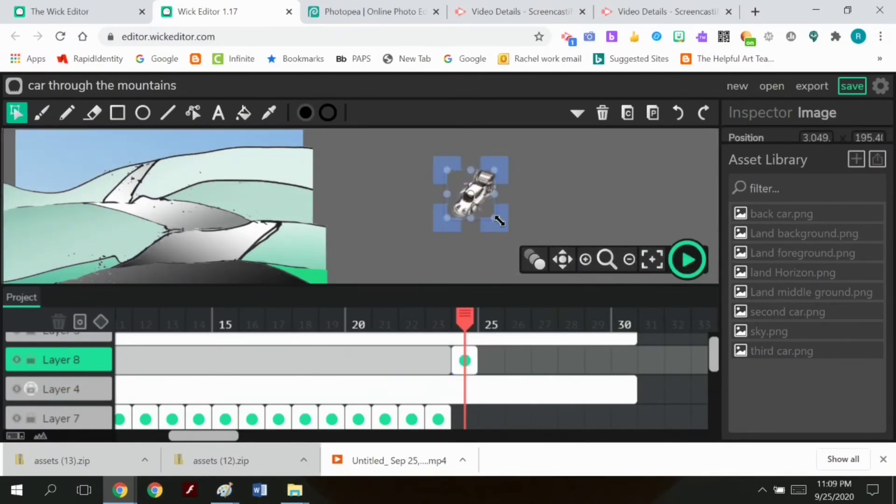
Step: Enlarge the second car in frame 24 and position it on the lower road near the right hillside
drag(499, 220, 560, 209)
drag(485, 194, 241, 224)
drag(266, 180, 273, 186)
click(466, 204)
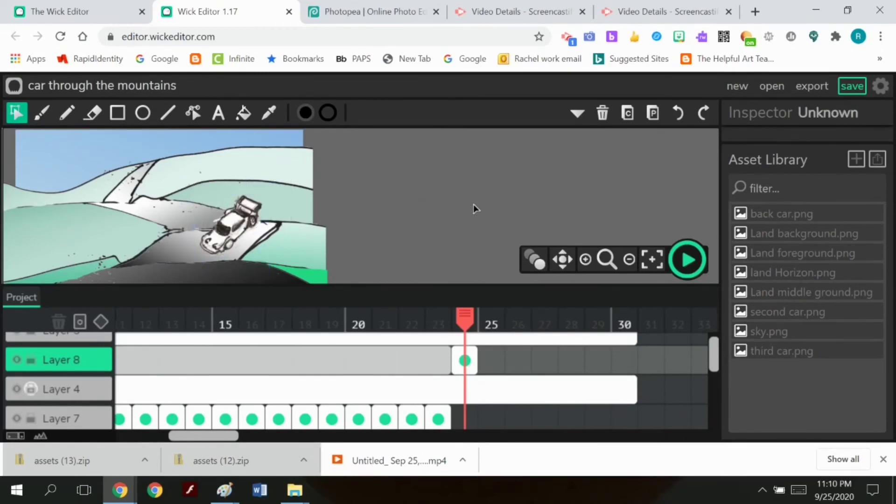
Step: Duplicate the second car into new frames 25 and 26 of Layer 8, advancing it down the lower road
click(240, 227)
click(628, 113)
click(491, 359)
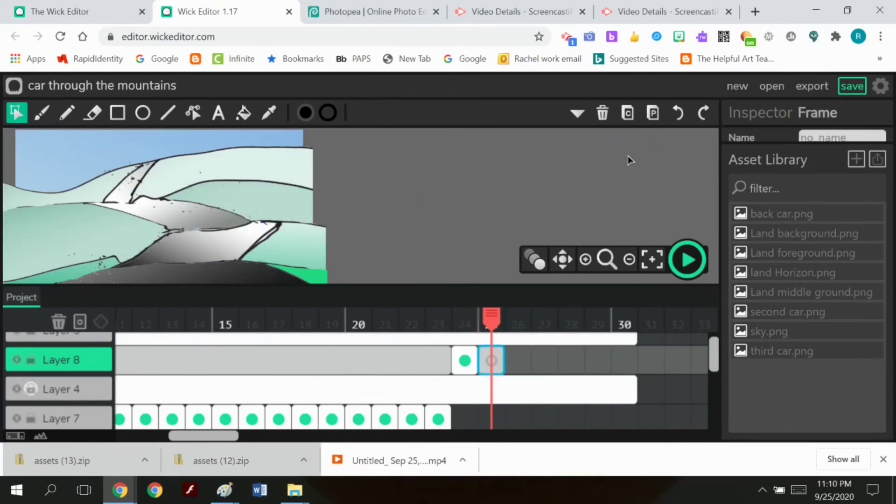
key(ctrl+v)
drag(253, 194, 263, 186)
drag(262, 229, 209, 241)
click(627, 116)
click(517, 360)
click(653, 113)
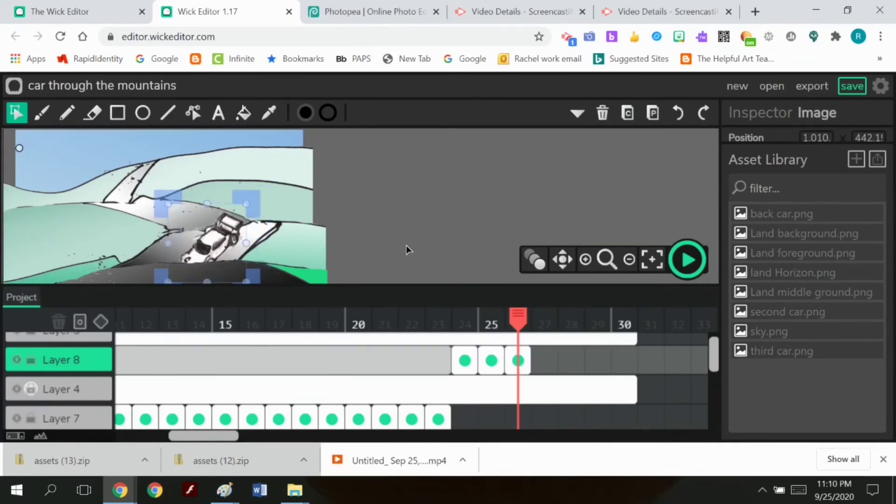
Step: Duplicate the second car into new frames 27 and 28 of Layer 8, adjusting its angle and position on the lower road
click(625, 117)
click(544, 360)
click(650, 114)
drag(246, 204, 198, 255)
click(625, 115)
click(570, 360)
key(ctrl+v)
Step: Duplicate the second car into new frames 29 and 30 of Layer 8, bringing it to the foreground hill's crest
click(626, 116)
click(598, 360)
click(652, 116)
click(625, 117)
click(625, 364)
key(ctrl+v)
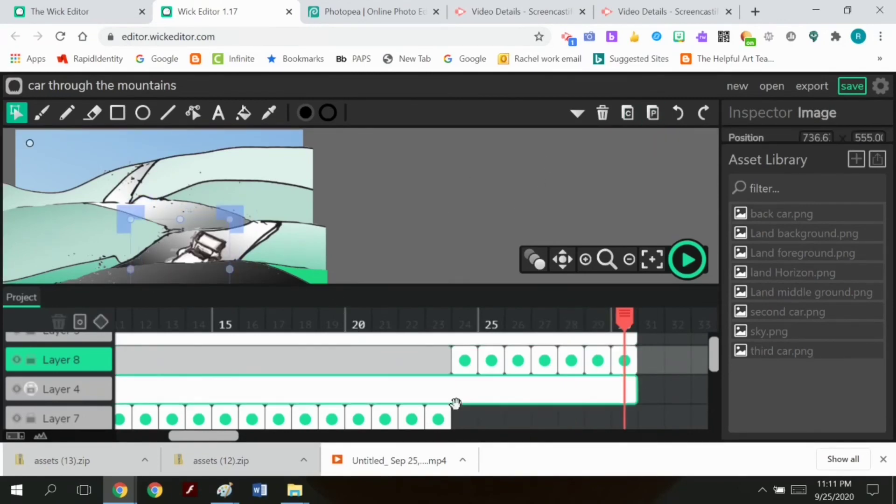
Step: Extend Layers 5, 4, 3 and 2 through frame 40
scroll(466, 392, up, 1)
drag(636, 348, 679, 343)
drag(411, 406, 630, 398)
scroll(410, 414, down, 1)
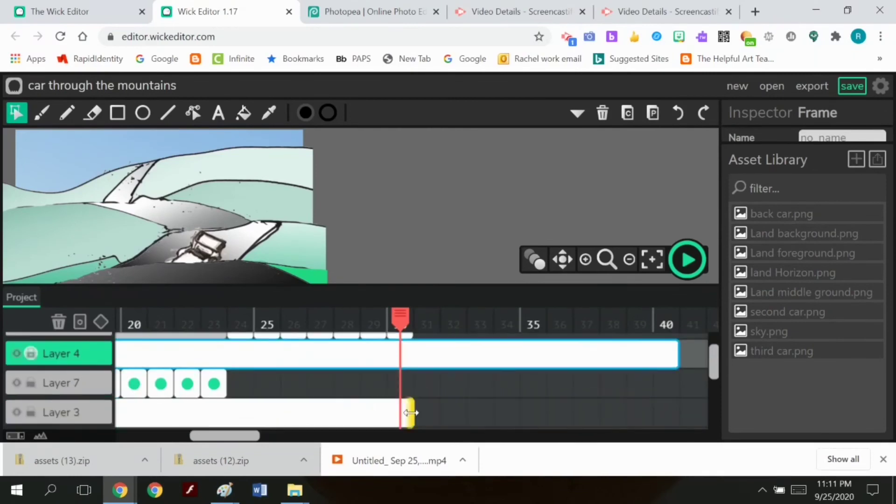
drag(411, 413, 673, 404)
scroll(536, 398, down, 1)
drag(408, 418, 672, 419)
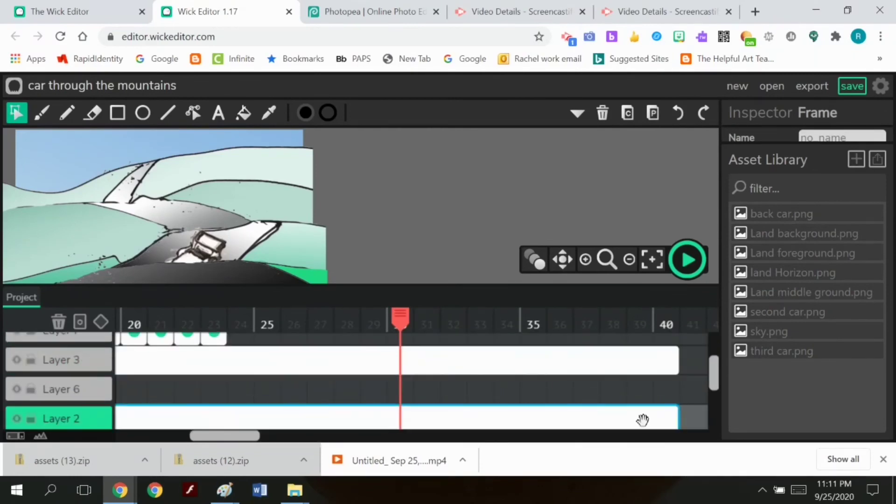
Step: Duplicate the second car from frame 30 into new frame 31 of Layer 8
scroll(598, 418, up, 2)
click(398, 376)
click(204, 250)
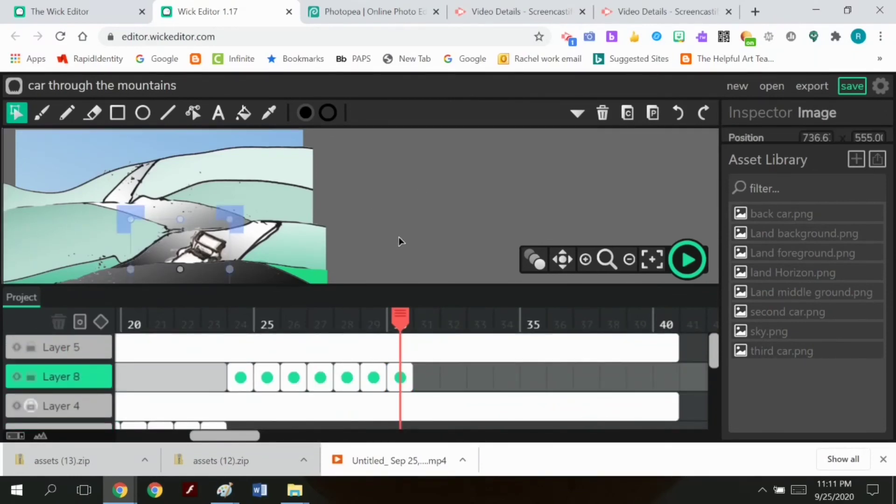
scroll(462, 233, down, 3)
scroll(441, 228, up, 3)
key(space)
drag(239, 247, 384, 181)
click(397, 377)
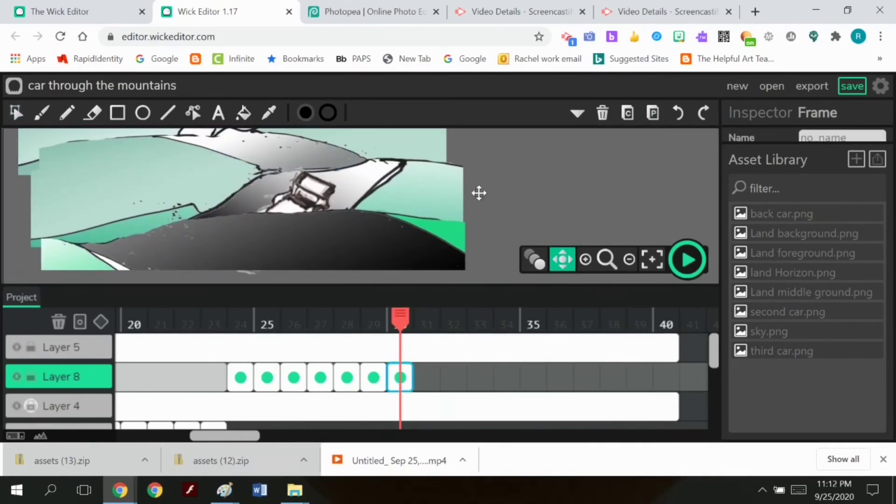
click(16, 112)
click(308, 191)
click(636, 124)
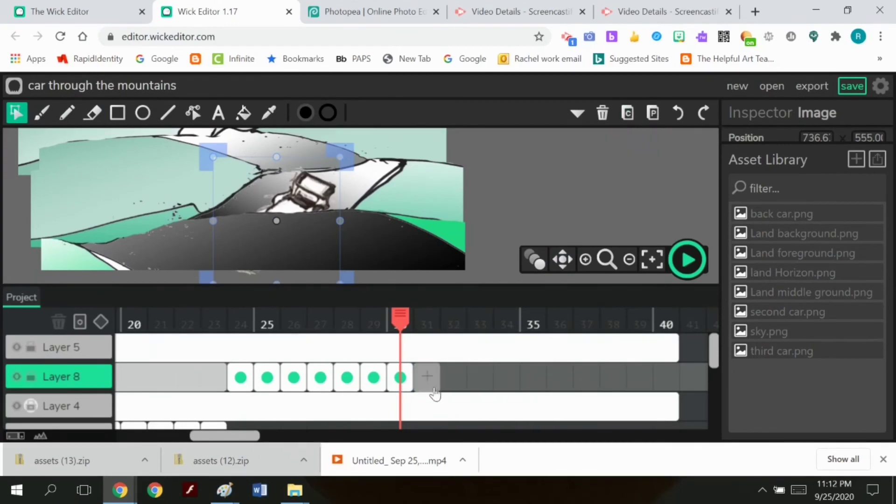
click(426, 377)
click(652, 112)
Step: Duplicate the second car into new frames 32 and 33 of Layer 8, lowering it behind the foreground hill, and lock Layer 5
click(455, 377)
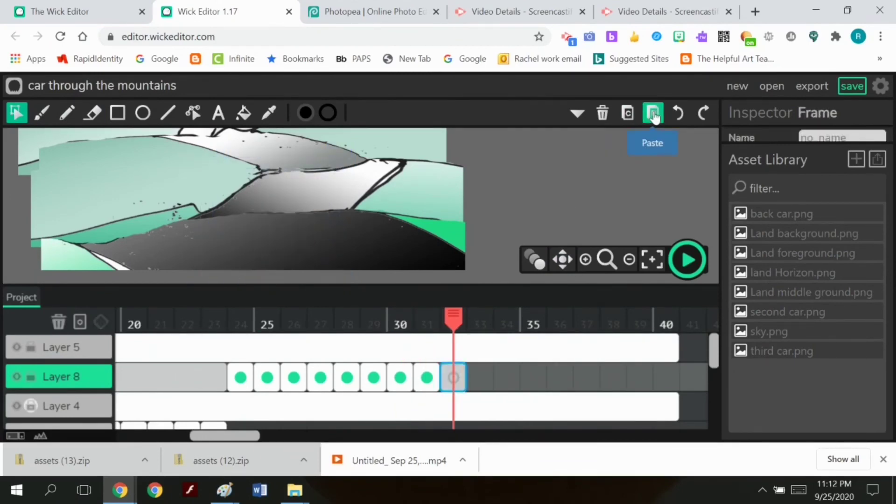
click(653, 114)
drag(312, 203, 302, 210)
click(627, 114)
click(478, 379)
click(652, 113)
click(326, 213)
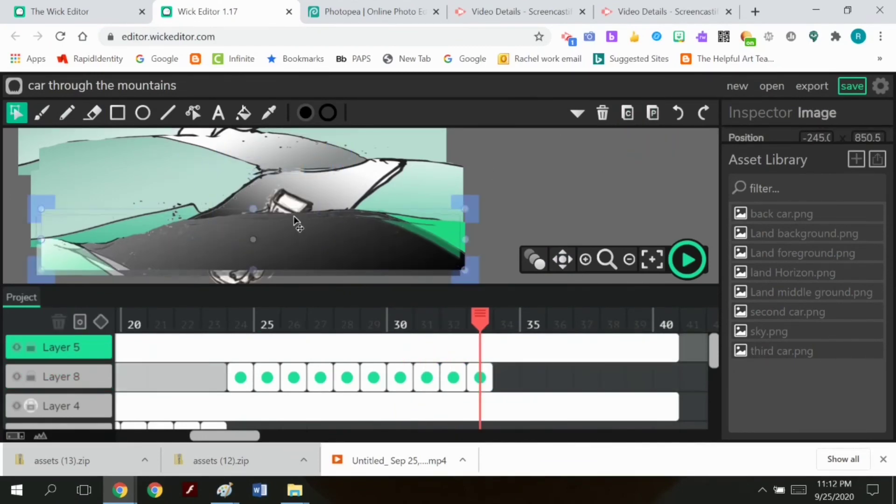
click(30, 347)
click(292, 205)
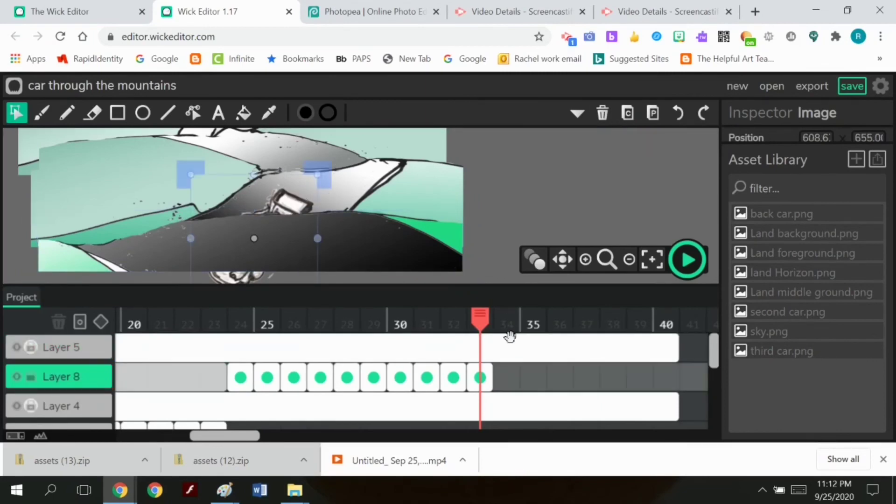
Step: Duplicate the second car into new frames 34 to 36 of Layer 8, sinking it farther behind the foreground hill
click(506, 377)
click(652, 113)
drag(282, 203, 273, 215)
click(629, 117)
click(532, 377)
click(652, 117)
click(560, 377)
click(653, 113)
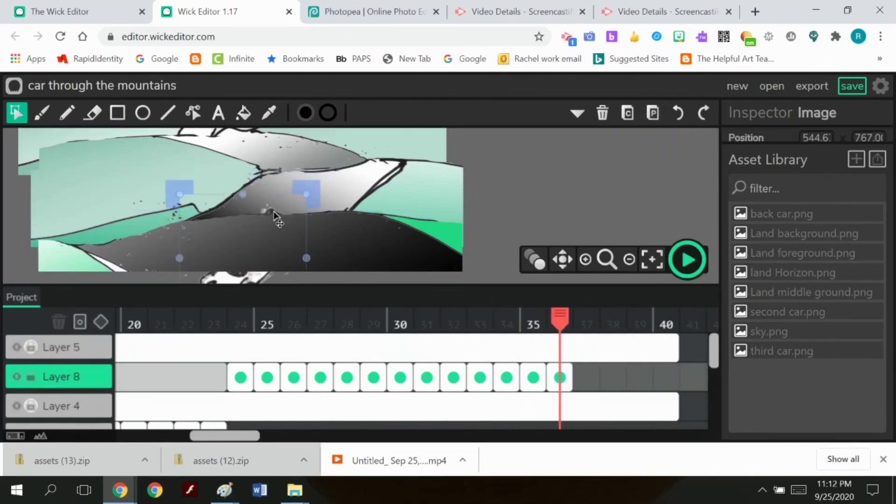
click(545, 186)
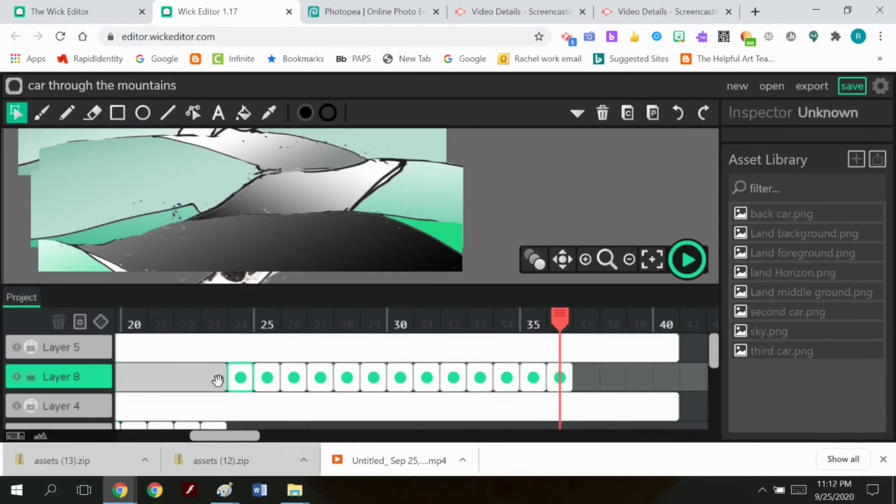
Step: Add a new layer above Layer 5 and insert an empty frame 37 on it
click(80, 343)
scroll(96, 360, down, 3)
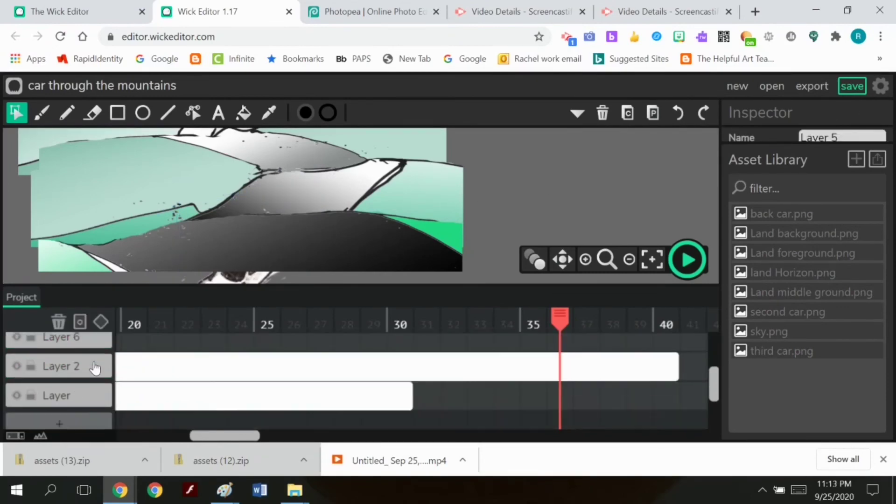
click(68, 425)
drag(68, 427, 107, 353)
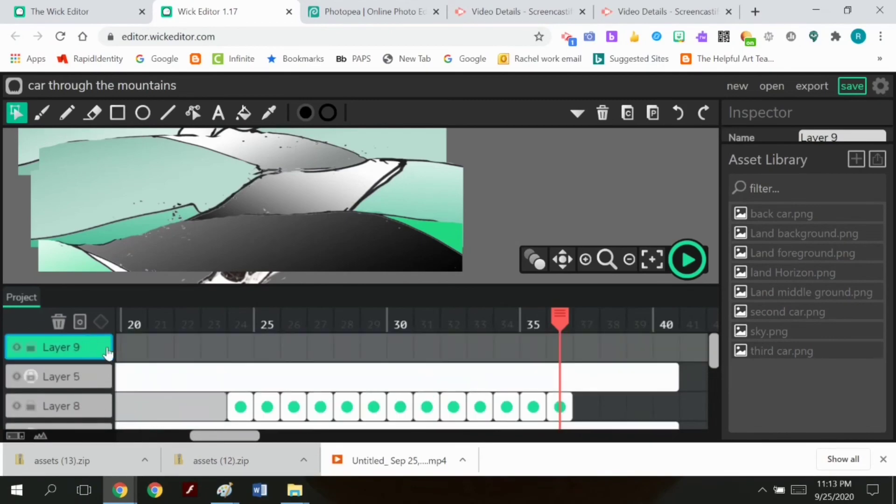
click(130, 346)
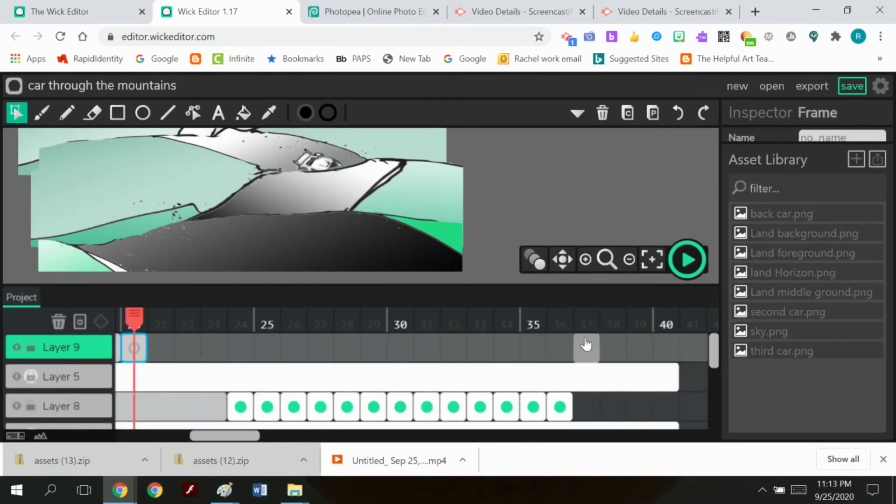
double_click(586, 348)
Step: Import the front car image into the asset library and place it beside the scene in frame 37 of Layer 9
click(877, 159)
double_click(239, 124)
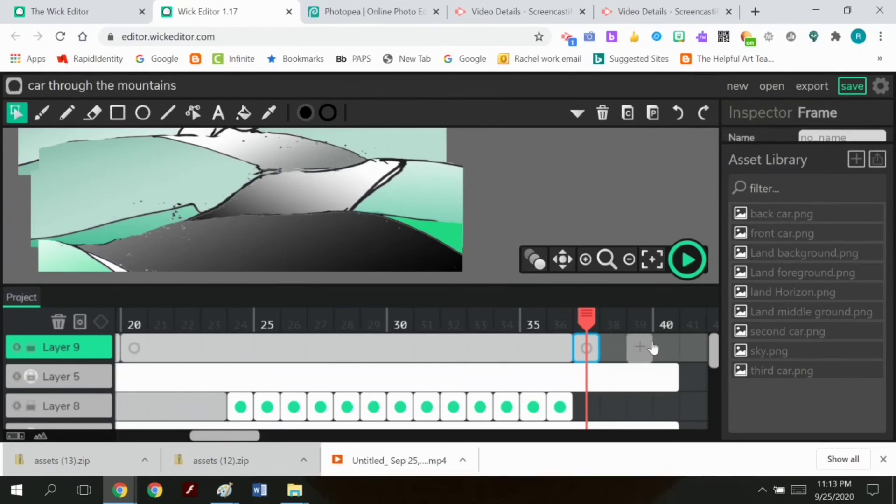
drag(762, 234, 525, 205)
click(575, 179)
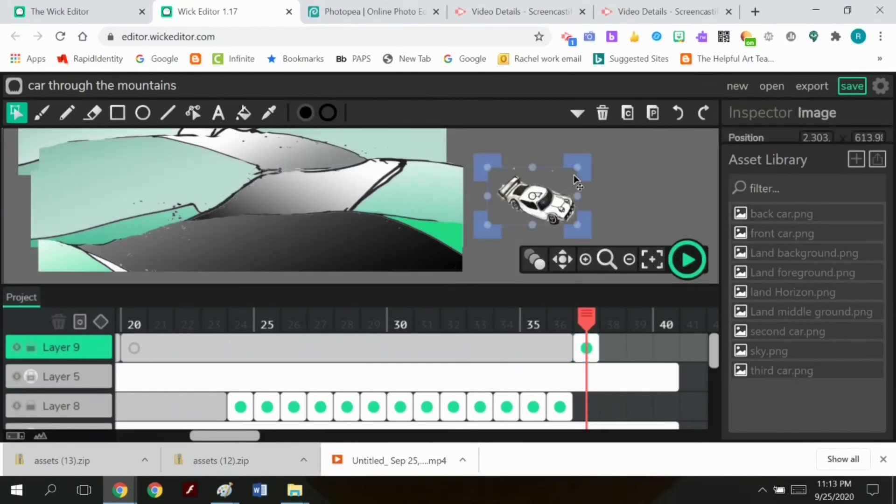
Step: Enlarge the front car in frame 37 of Layer 9 and place it at the near end of the foreground road
drag(585, 161, 597, 152)
drag(547, 208, 300, 225)
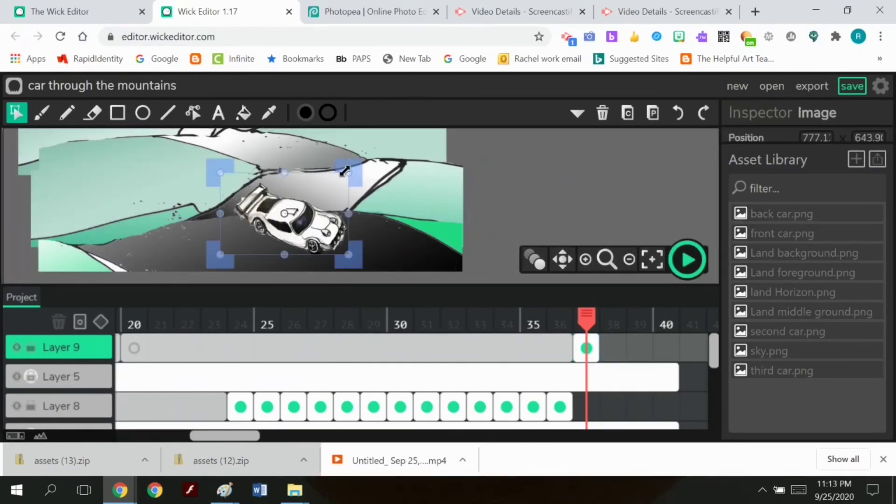
drag(351, 162, 354, 161)
drag(281, 218, 204, 212)
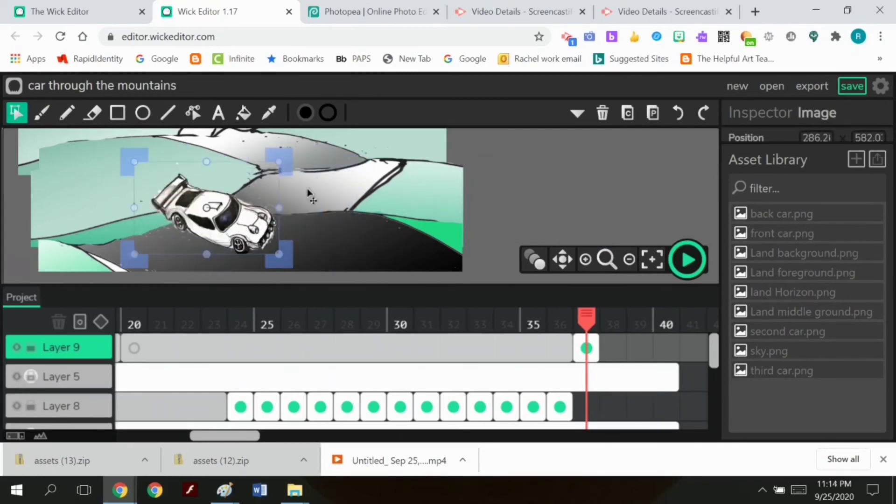
Step: Duplicate the front car into a new frame 38 of Layer 9, adjusting its tilt, enlarging it and moving it down the road
click(612, 351)
click(654, 116)
drag(251, 229, 267, 233)
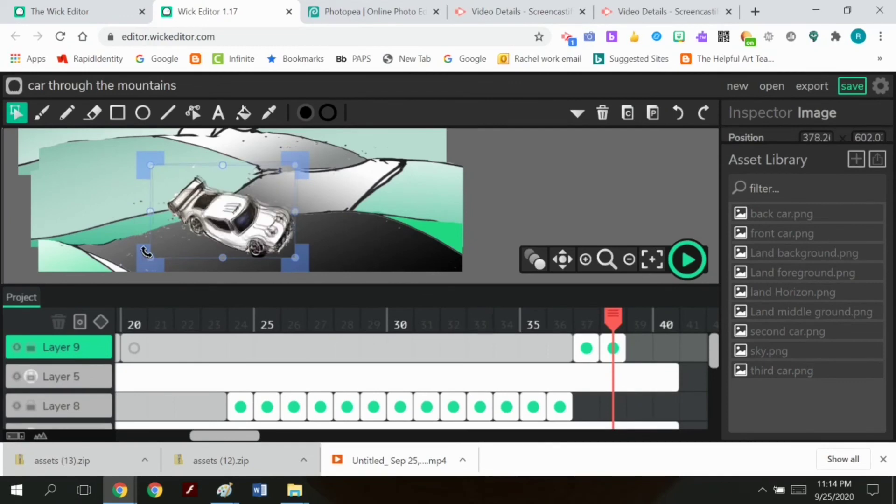
drag(146, 252, 152, 259)
drag(301, 256, 301, 272)
drag(264, 237, 281, 250)
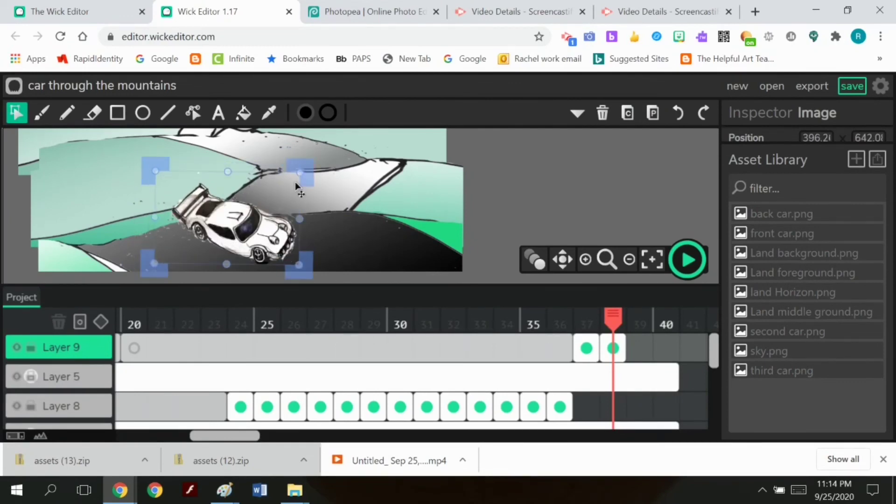
drag(307, 162, 308, 171)
drag(156, 262, 152, 265)
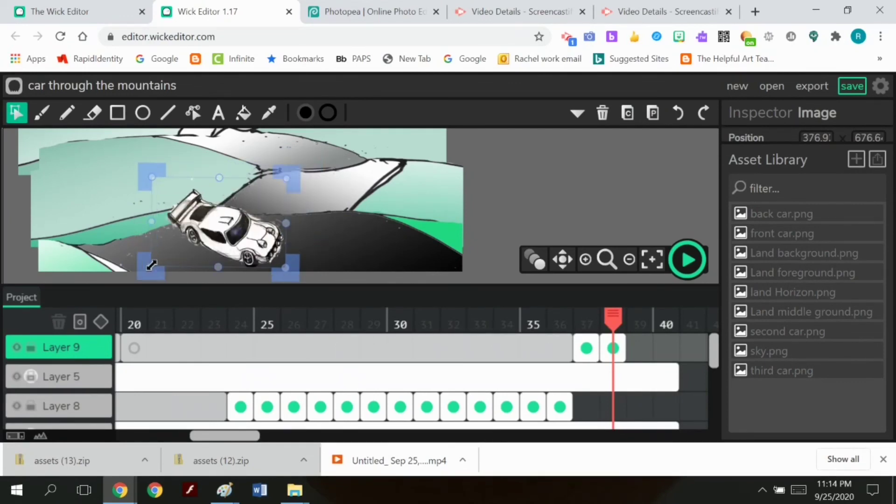
drag(228, 231, 288, 225)
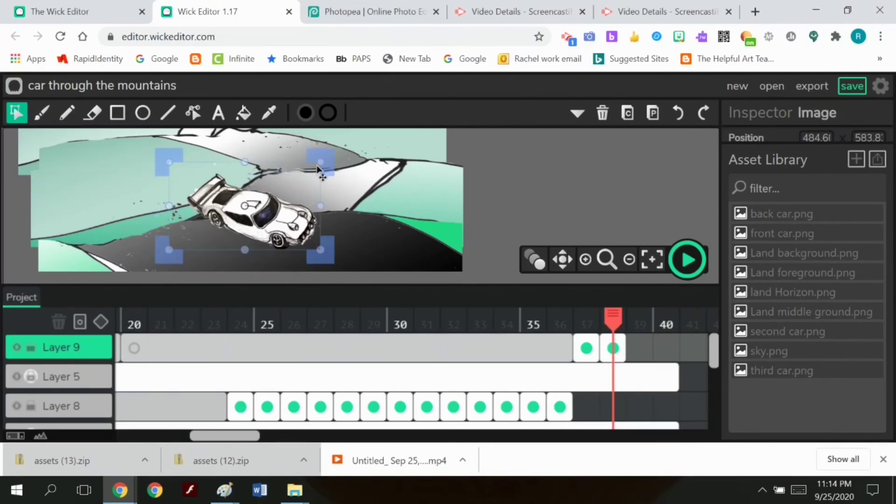
drag(320, 168, 333, 158)
drag(280, 227, 296, 237)
Step: Duplicate the front car into a new frame 39 of Layer 9, enlarging and tilting it and moving it farther down the road
click(629, 122)
click(639, 347)
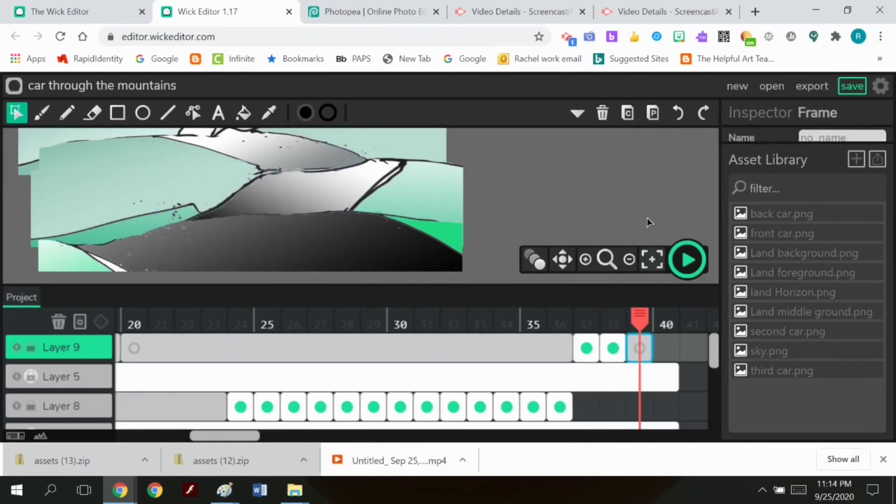
click(653, 117)
drag(355, 158, 354, 149)
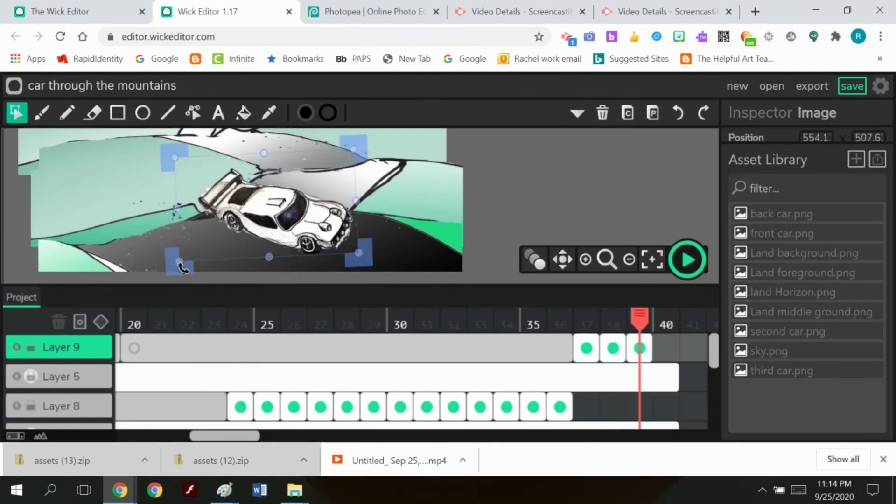
drag(182, 265, 169, 272)
drag(266, 221, 331, 253)
Step: Duplicate the front car from frame 39 into a new frame 40 of Layer 9
click(628, 116)
click(666, 348)
click(652, 116)
Step: Extend the landscape frames on Layer 5, Layer 4 and Layer 3 to frame 45
mouse_move(677, 377)
mouse_down()
mouse_move(712, 378)
mouse_move(673, 375)
mouse_up()
scroll(572, 415, down, 1)
drag(551, 383, 681, 373)
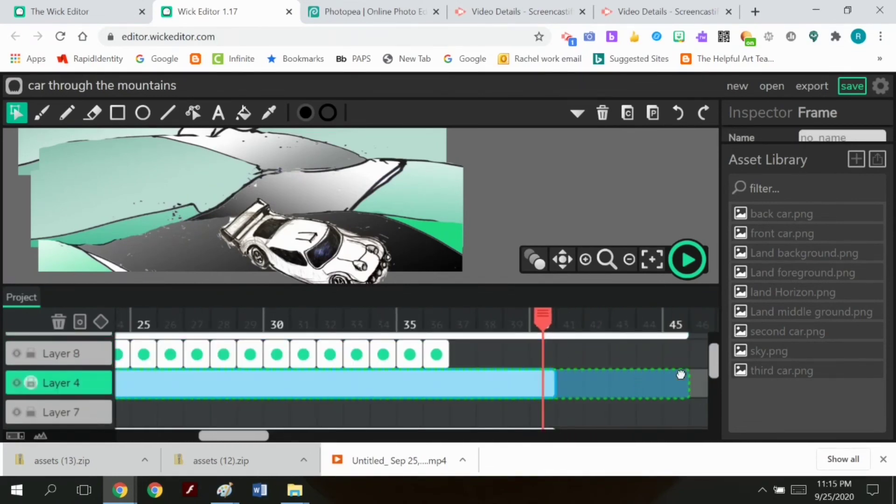
scroll(594, 415, down, 2)
drag(554, 390, 680, 376)
scroll(595, 367, up, 3)
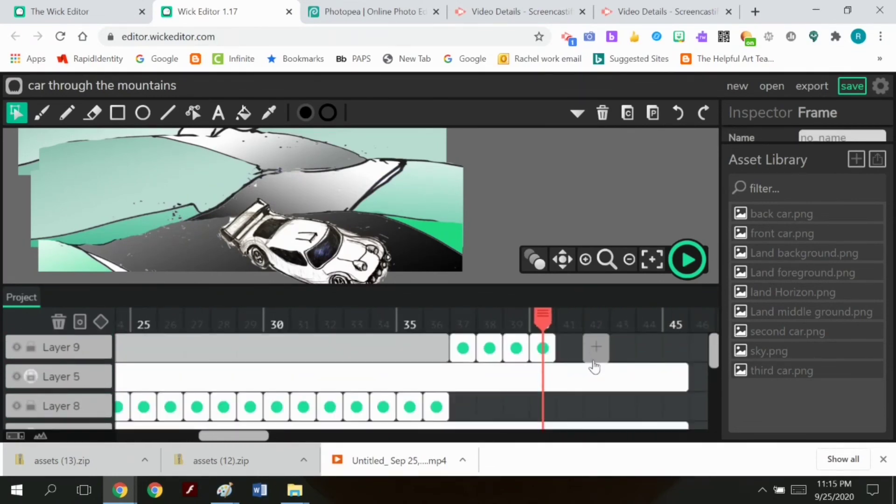
Step: Duplicate the front car from frame 40 into a new frame 41 of Layer 9, shifted slightly farther down the road
click(541, 351)
click(387, 187)
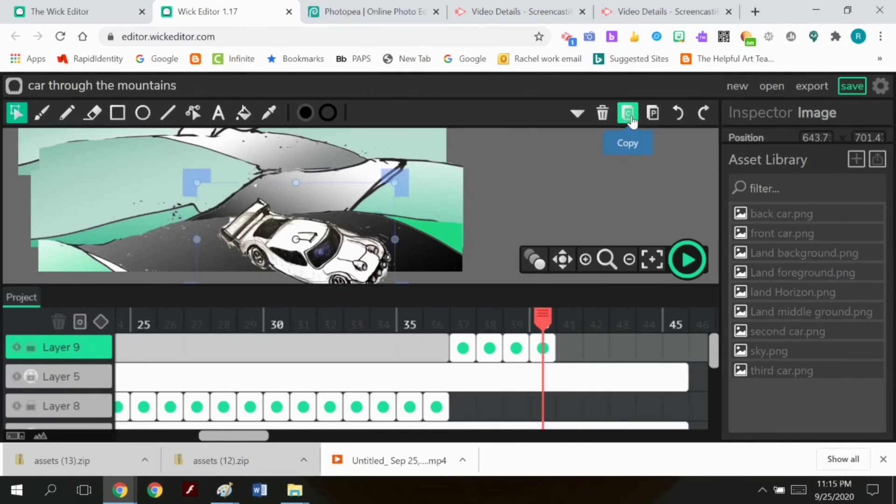
click(628, 113)
click(568, 347)
click(652, 112)
drag(321, 229, 343, 242)
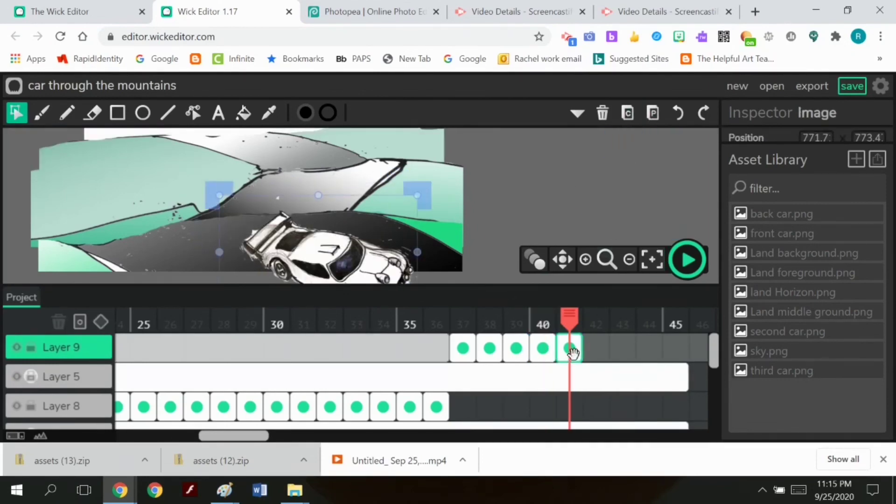
Step: Duplicate the front car into new frames 42 to 45 of Layer 9, moving it progressively off the scene's lower right corner
click(596, 347)
click(652, 117)
drag(229, 198, 385, 285)
click(623, 348)
click(652, 112)
click(648, 348)
click(652, 113)
click(627, 112)
click(676, 348)
click(652, 113)
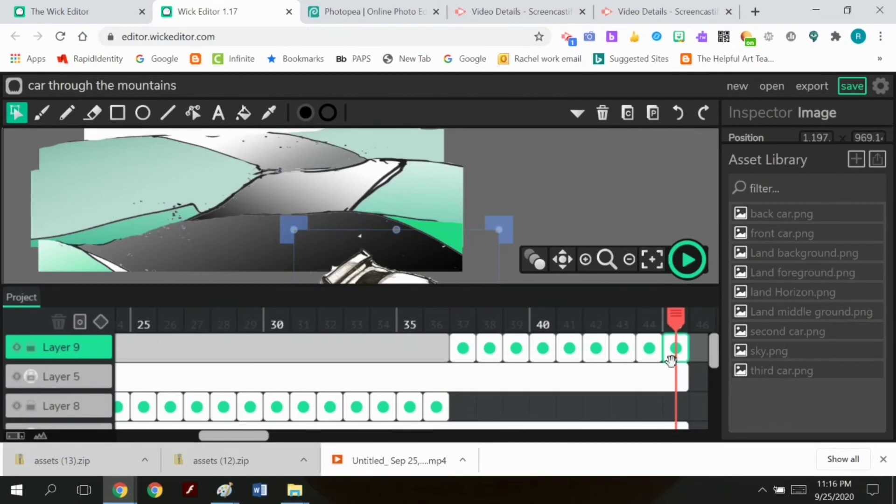
Step: Extend the background frames on Layer 3, Layer 2 and the bottommost layer to frame 49
scroll(544, 186, down, 2)
scroll(610, 400, down, 3)
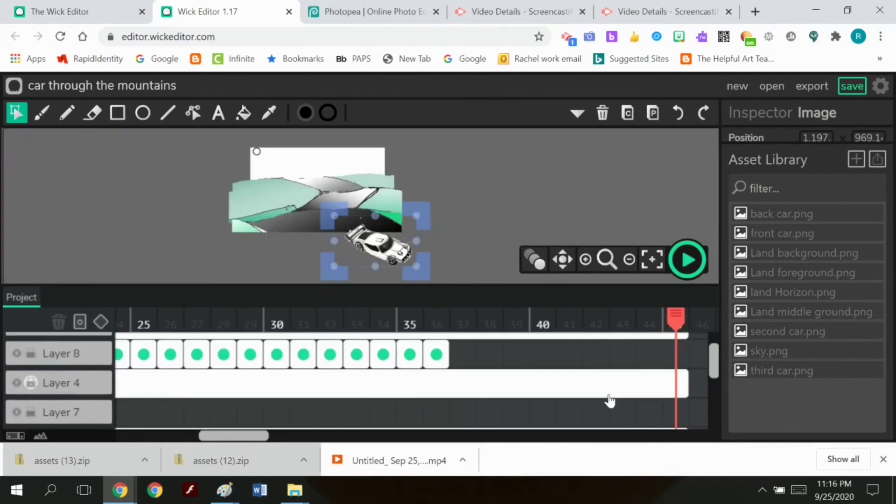
drag(685, 393, 650, 380)
scroll(504, 420, down, 1)
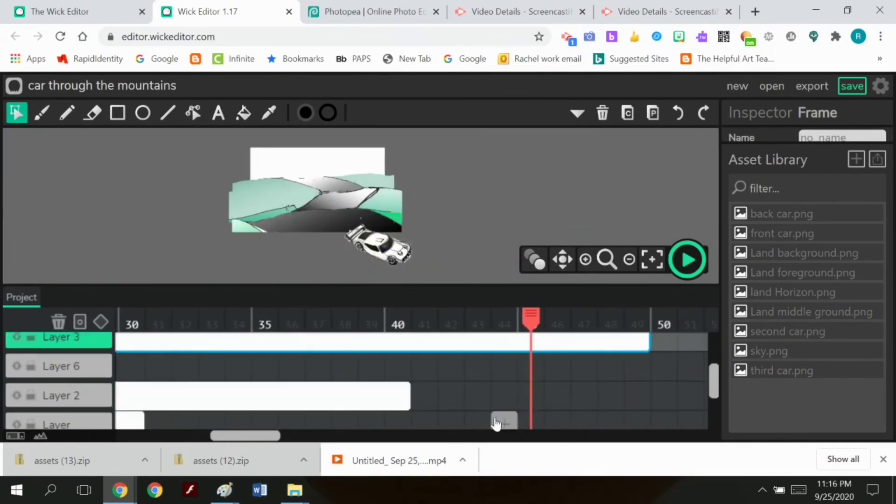
drag(409, 396, 650, 390)
scroll(350, 418, down, 1)
drag(142, 371, 652, 389)
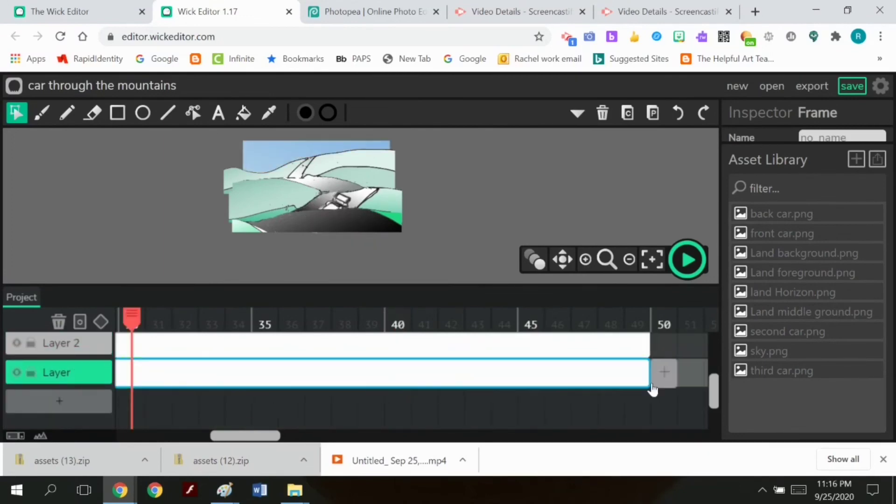
Step: Extend the landscape frames on Layer 4 and Layer 5 to frame 49
scroll(641, 398, up, 1)
scroll(641, 399, up, 1)
scroll(638, 390, down, 1)
scroll(635, 381, down, 2)
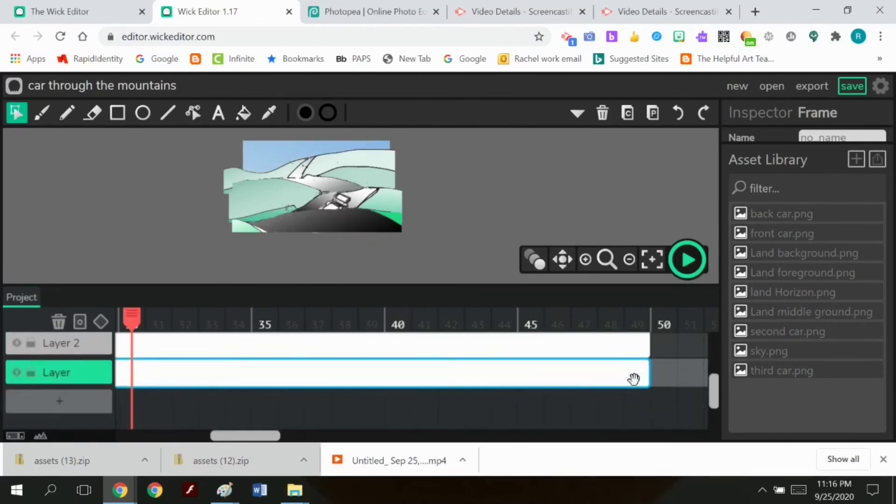
scroll(634, 379, up, 2)
scroll(633, 382, up, 1)
drag(538, 342, 650, 342)
scroll(649, 342, up, 1)
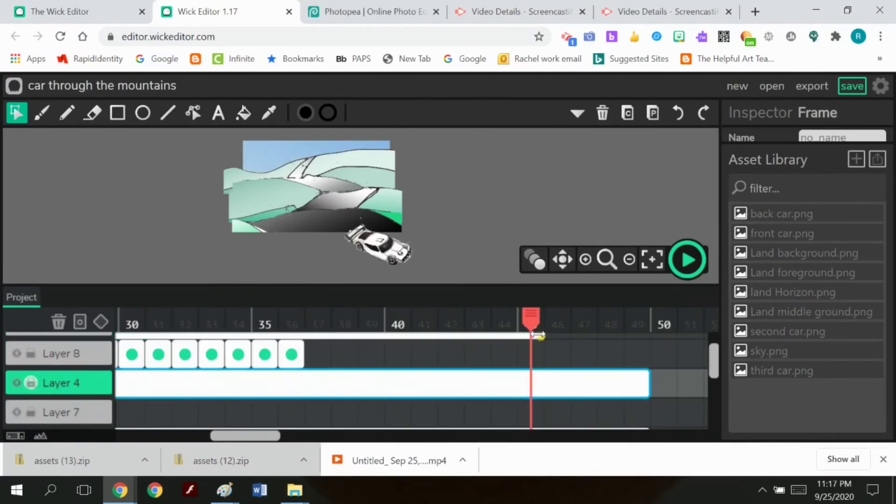
drag(538, 335, 651, 339)
scroll(652, 345, up, 1)
scroll(663, 391, down, 2)
scroll(662, 394, up, 1)
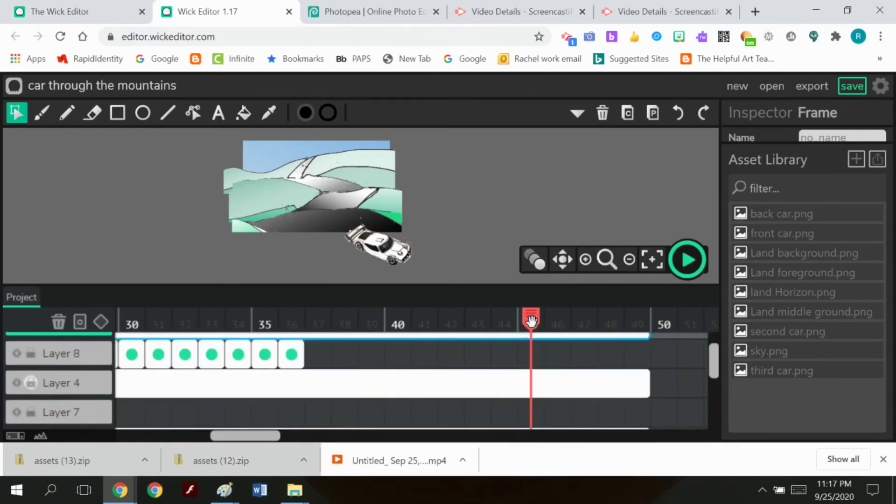
Step: Return the playhead to frame 1 and preview the whole car animation
drag(530, 321, 1, 296)
scroll(355, 373, left, 1)
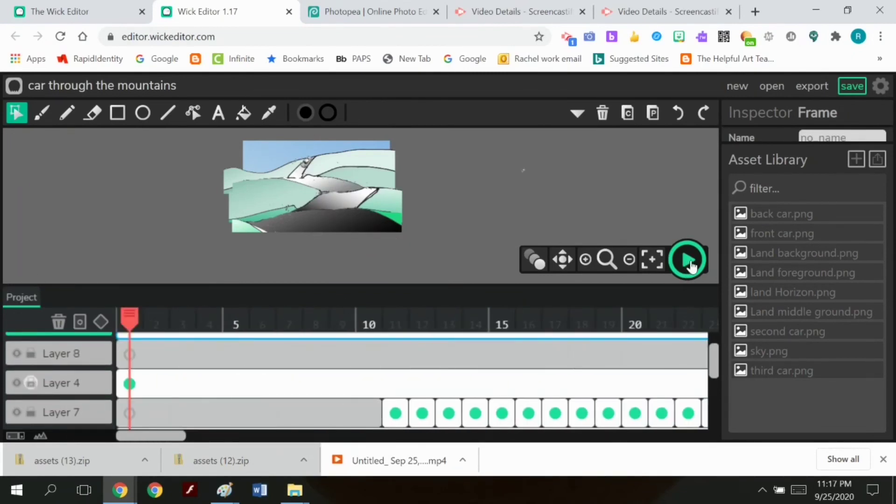
click(687, 259)
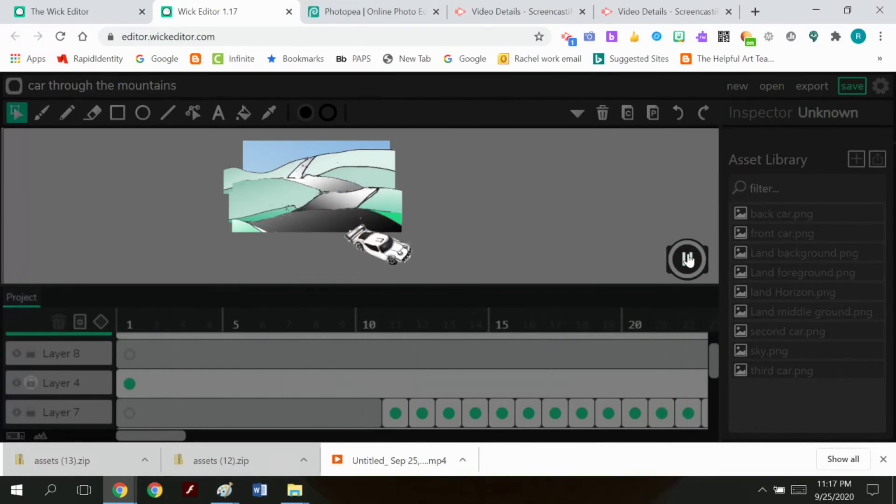
click(688, 260)
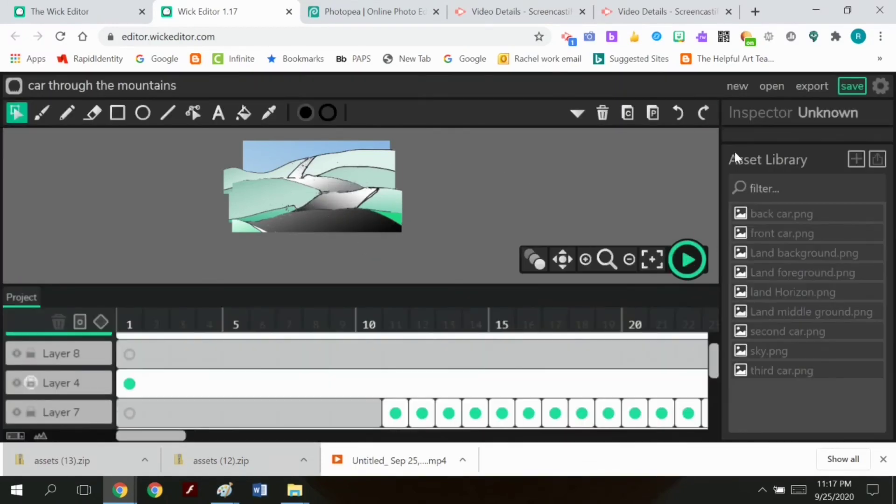
Step: Save the project and export the animation as the video "car through the mountains", closing the media player that opens
click(857, 86)
click(811, 87)
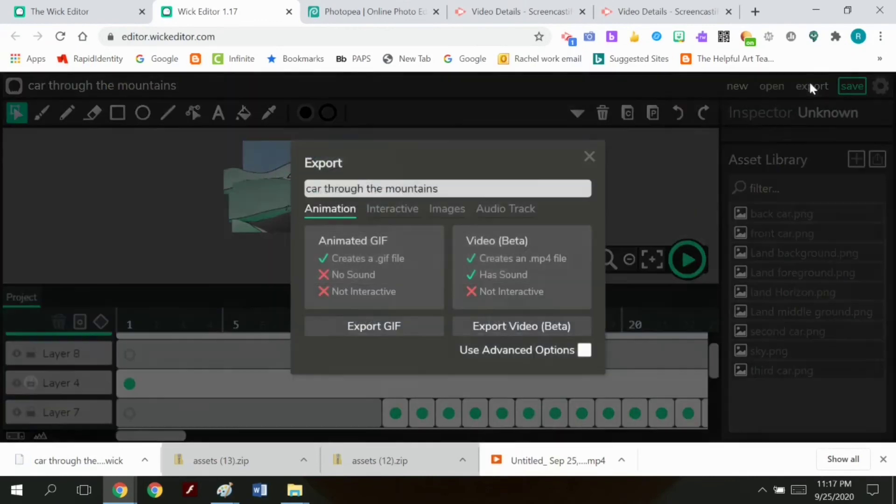
click(532, 327)
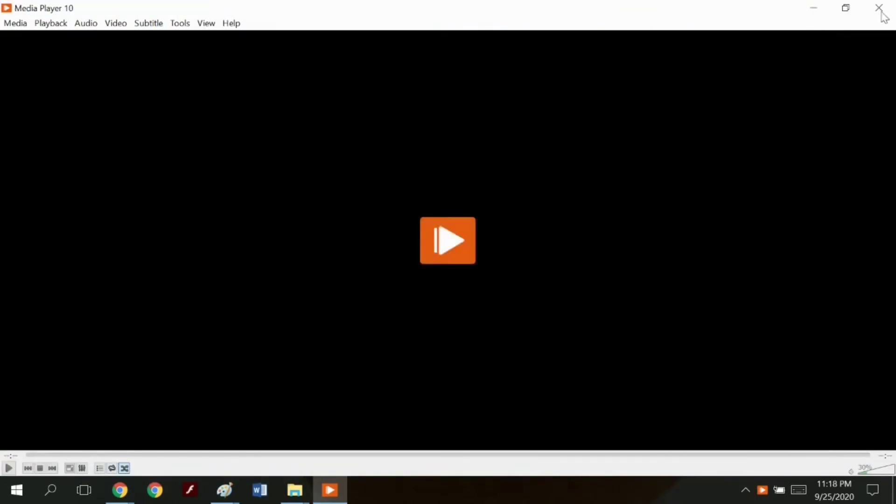
click(882, 11)
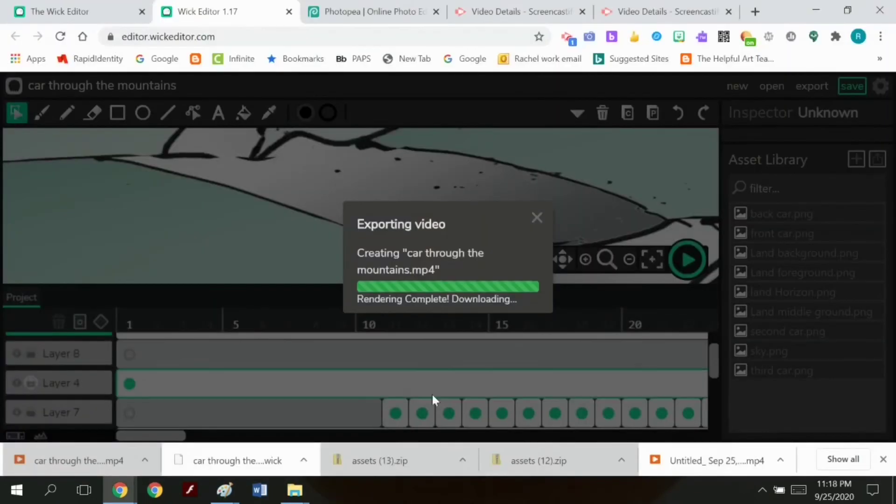